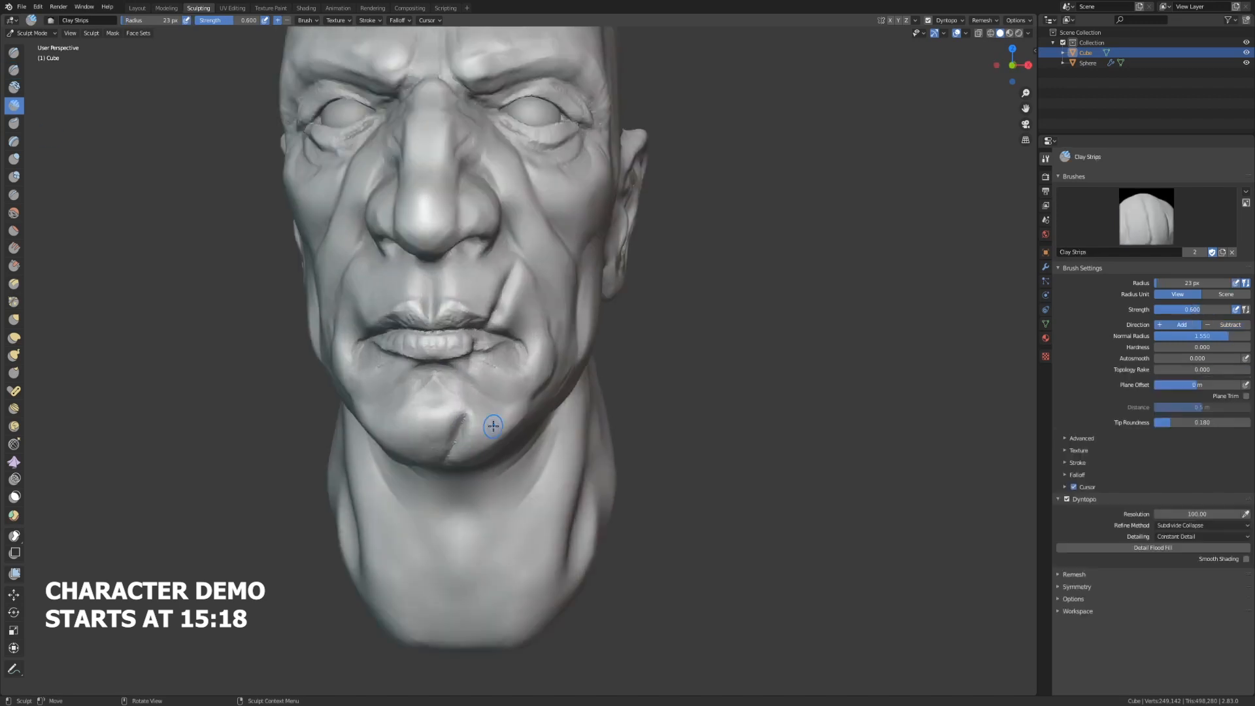
# Step: Carve a diagonal scar beside the mouth and down the chin with Draw Sharp, building up its edges with Clay Strips
pyautogui.moveTo(479, 341); pyautogui.dragTo(496, 318)
pyautogui.click(15, 70)
pyautogui.moveTo(512, 276); pyautogui.dragTo(486, 328)
pyautogui.moveTo(466, 409); pyautogui.dragTo(438, 459)
pyautogui.moveTo(467, 483); pyautogui.dragTo(420, 489, button='middle')
pyautogui.click(18, 106)
pyautogui.moveTo(400, 437); pyautogui.dragTo(416, 420)
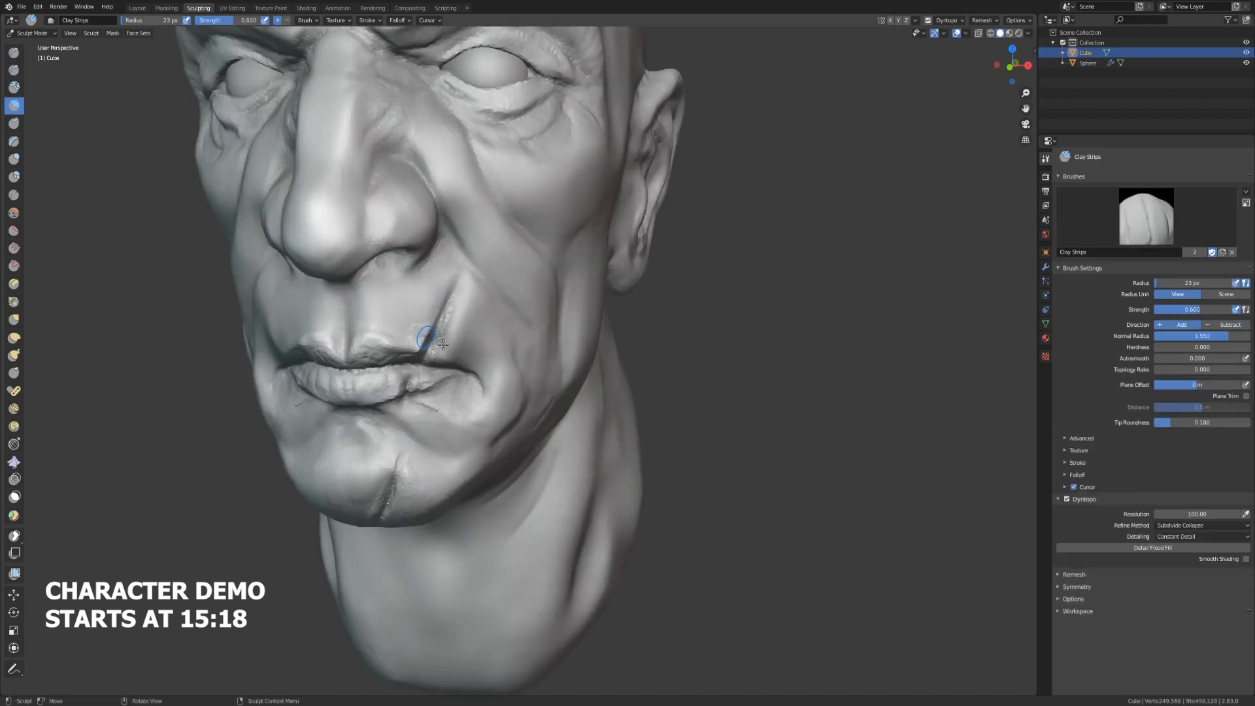
pyautogui.moveTo(418, 418); pyautogui.dragTo(468, 366, button='middle')
# Step: Deepen the scar running from the cheek toward the mouth corner using Draw Sharp with an adjusted brush radius
pyautogui.click(14, 70)
pyautogui.press('f')
pyautogui.moveTo(542, 163); pyautogui.dragTo(503, 230)
pyautogui.moveTo(477, 317)
pyautogui.mouseDown()
pyautogui.moveTo(442, 342)
pyautogui.moveTo(451, 379)
pyautogui.moveTo(457, 368)
pyautogui.mouseUp()
pyautogui.press('c')
pyautogui.scroll(-4, 471, 366)
pyautogui.moveTo(523, 346); pyautogui.dragTo(499, 398, button='middle')
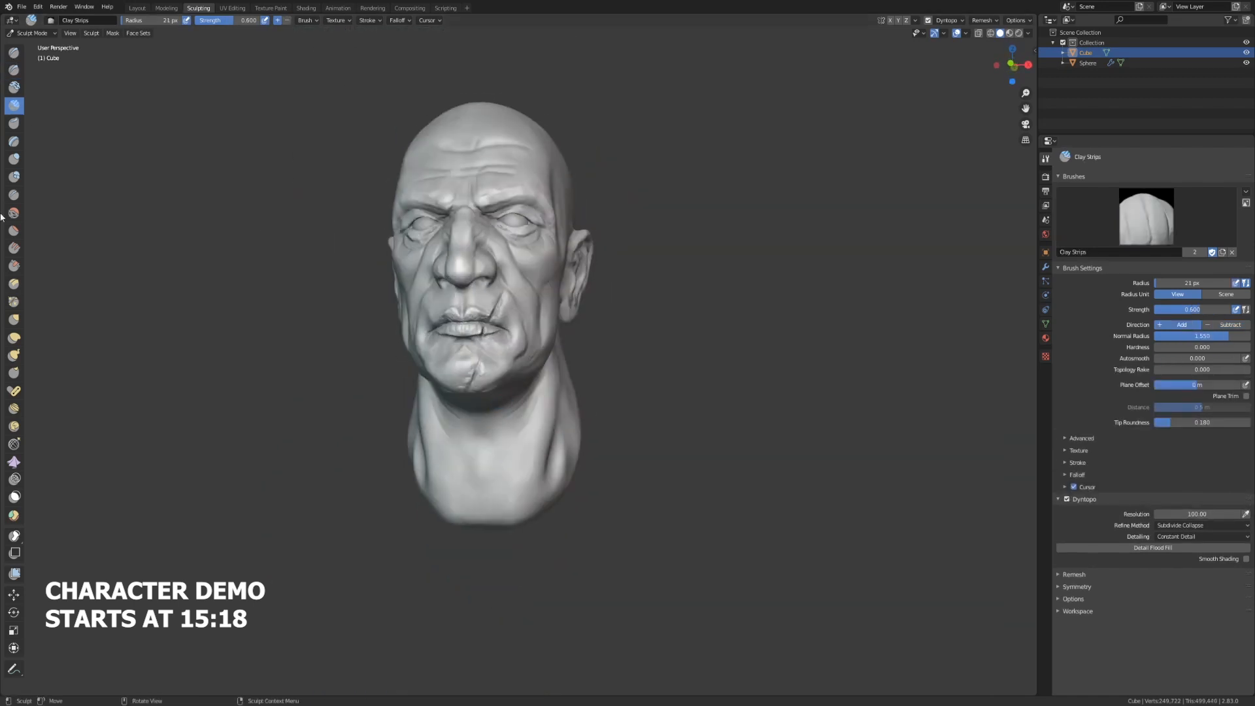
# Step: Refine the scar across the lips and chin with the Pinch, Flatten, Clay and Clay Strips brushes
pyautogui.click(14, 302)
pyautogui.scroll(4, 453, 244)
pyautogui.click(15, 230)
pyautogui.scroll(-5, 451, 251)
pyautogui.moveTo(437, 249); pyautogui.dragTo(468, 265, button='middle')
pyautogui.scroll(5, 469, 275)
pyautogui.click(14, 87)
pyautogui.click(15, 105)
pyautogui.scroll(-4, 471, 327)
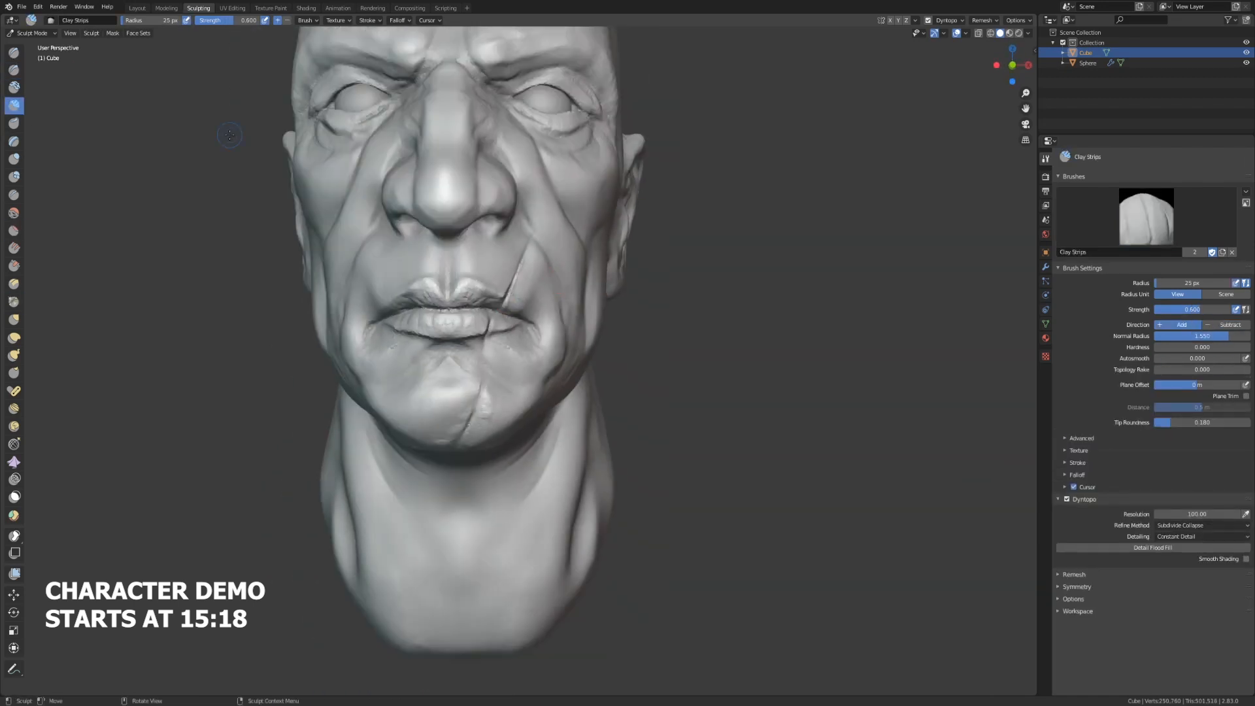
pyautogui.scroll(4, 470, 314)
# Step: Carve additional fine creases into the head with short Draw Sharp strokes
pyautogui.moveTo(496, 314); pyautogui.dragTo(431, 308, button='middle')
pyautogui.click(15, 70)
pyautogui.moveTo(496, 229); pyautogui.dragTo(673, 222, button='middle')
pyautogui.moveTo(702, 167); pyautogui.dragTo(425, 135, button='middle')
pyautogui.moveTo(570, 147)
pyautogui.mouseDown(button='middle')
pyautogui.moveTo(493, 197)
pyautogui.moveTo(543, 162)
pyautogui.mouseUp(button='middle')
pyautogui.scroll(-1, 492, 197)
pyautogui.scroll(-1, 543, 163)
pyautogui.moveTo(541, 164); pyautogui.dragTo(527, 197)
pyautogui.moveTo(518, 168); pyautogui.dragTo(509, 191)
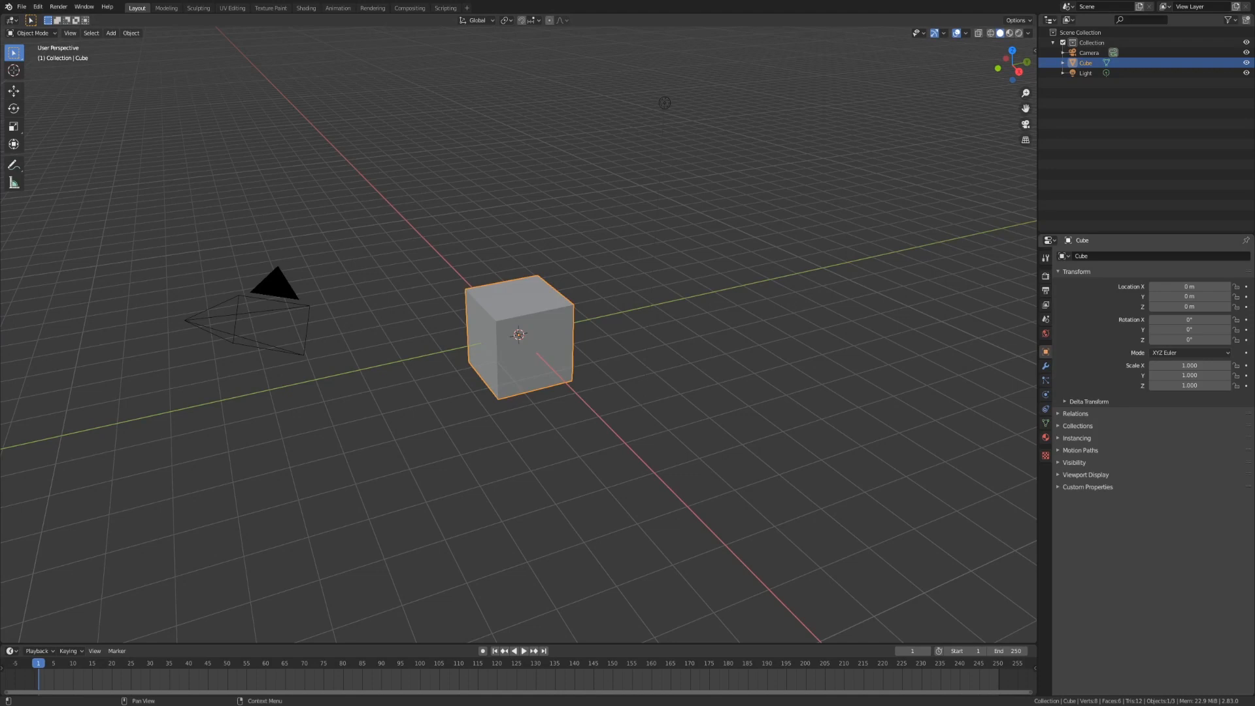
# Step: Delete the camera and the light by inverting the selection, leaving only the default cube
pyautogui.moveTo(587, 253); pyautogui.dragTo(580, 250, button='middle')
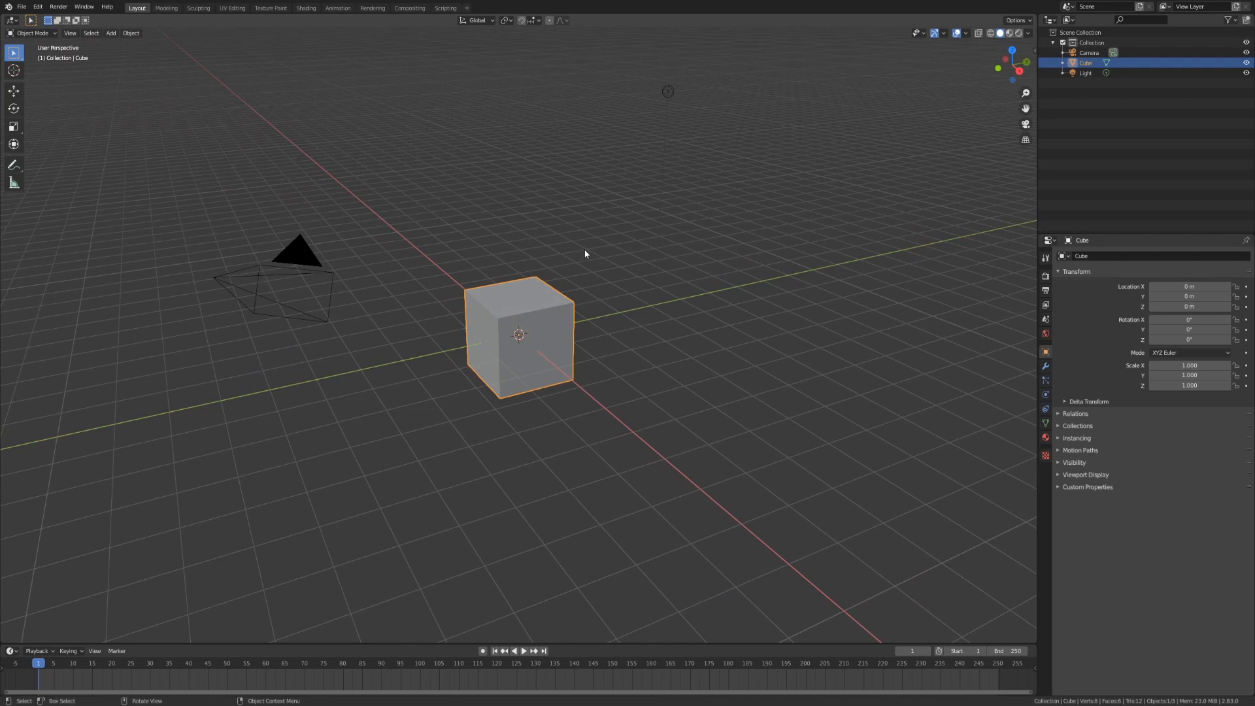
pyautogui.hotkey('ctrl', 'i')
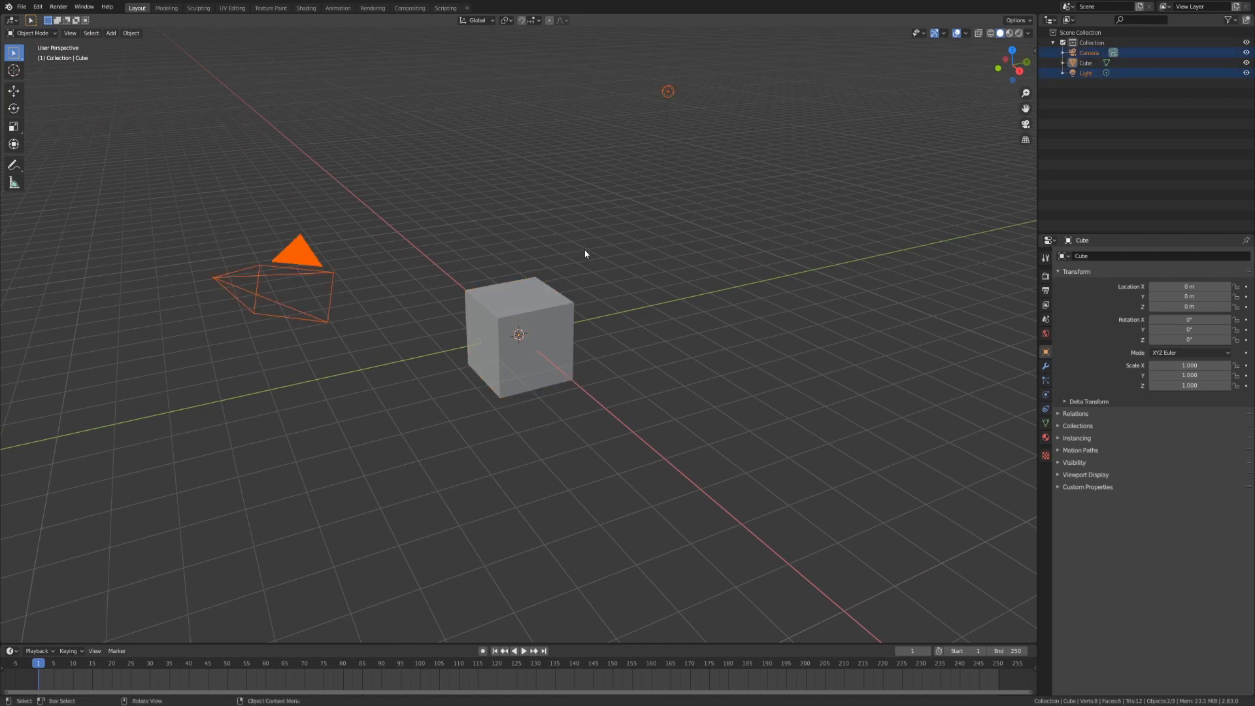
pyautogui.press('x')
pyautogui.click(586, 252)
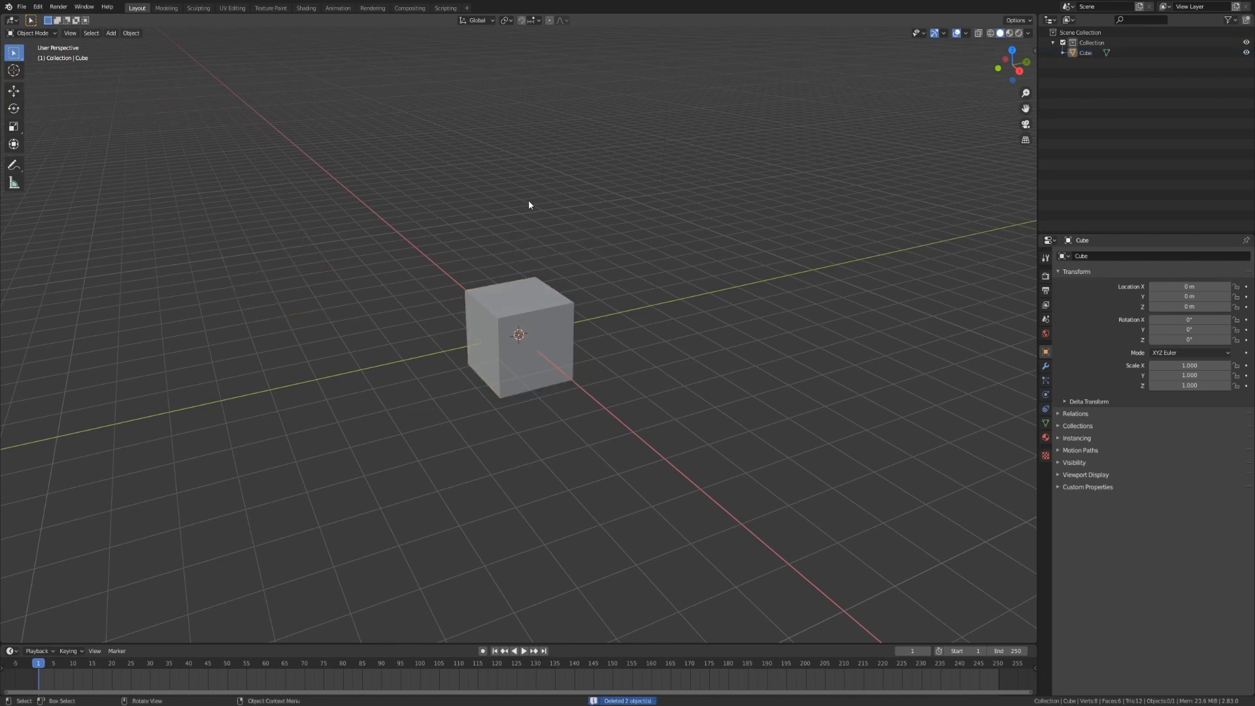
# Step: Switch to the Sculpting workspace and display the cube as a wireframe
pyautogui.click(198, 8)
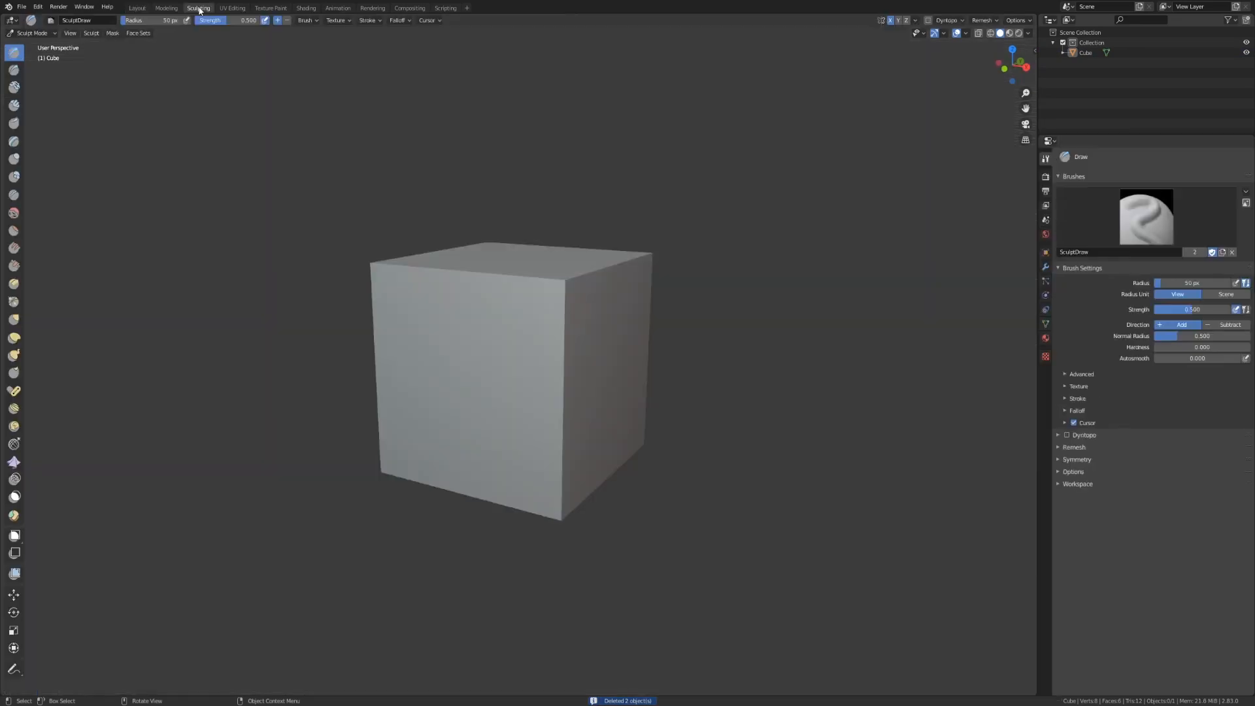
pyautogui.moveTo(692, 196)
pyautogui.mouseDown(button='middle')
pyautogui.moveTo(1071, 281)
pyautogui.moveTo(754, 228)
pyautogui.moveTo(778, 243)
pyautogui.mouseUp(button='middle')
pyautogui.hotkey('shift', 'z')
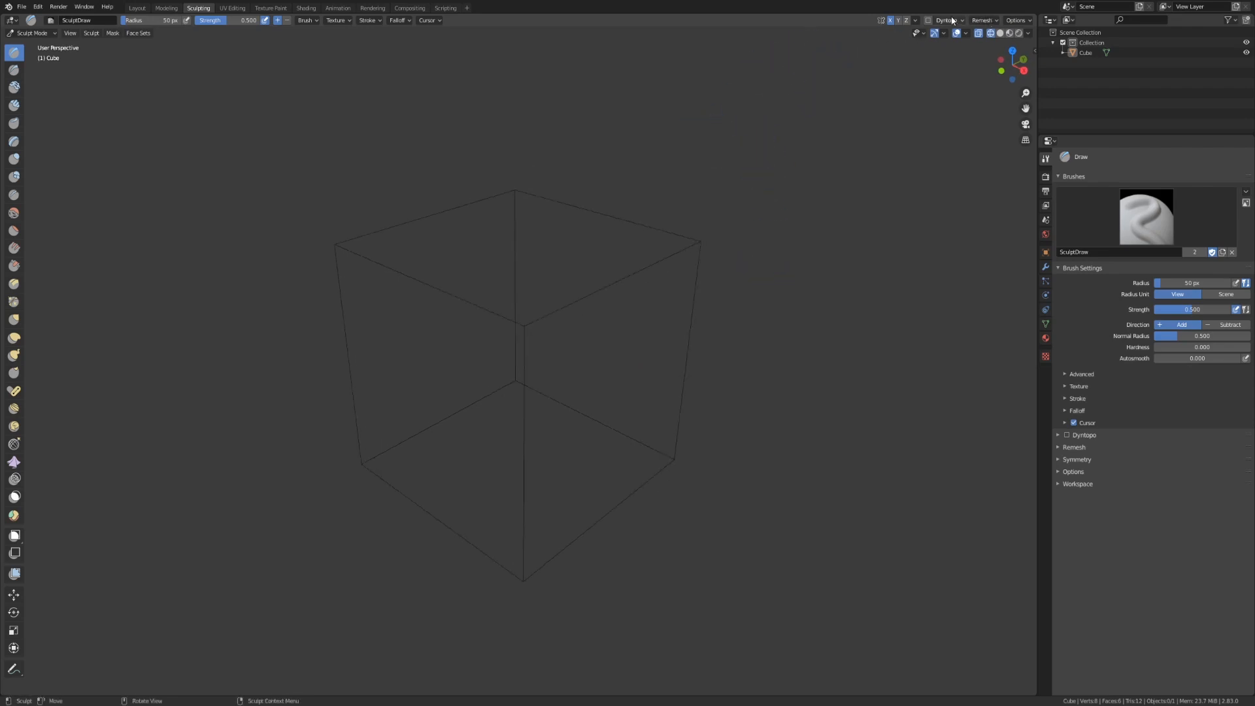
# Step: Voxel-remesh the cube with a voxel size of 0.1 m
pyautogui.click(990, 24)
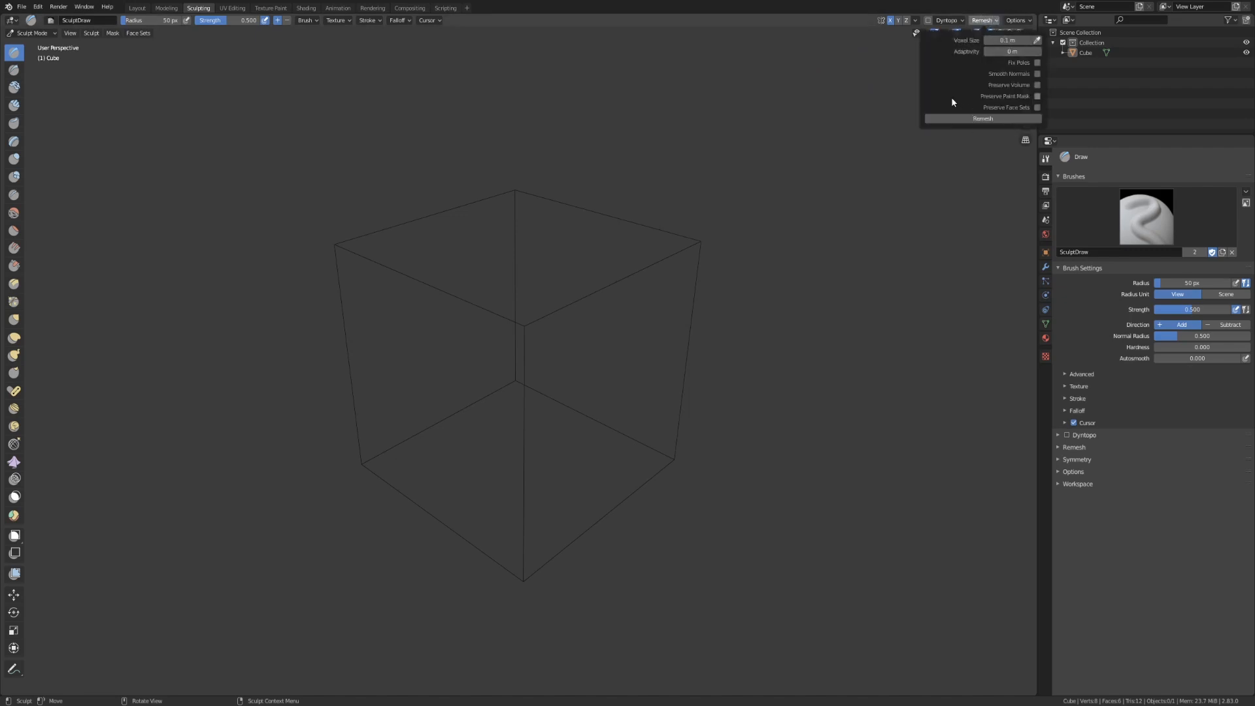
pyautogui.hotkey('ctrl', 'r')
pyautogui.moveTo(765, 240); pyautogui.dragTo(694, 229, button='middle')
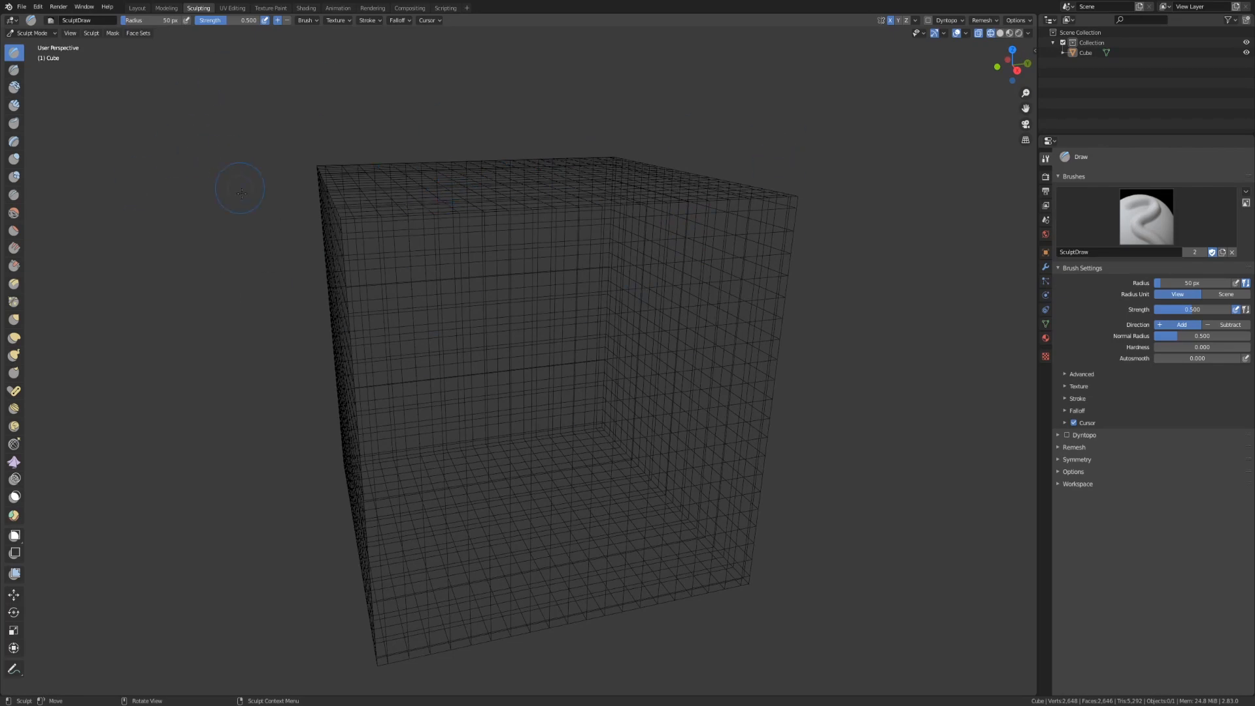
# Step: Examine the remeshed cube's wireframe grid from several angles and check the Remesh and Dyntopo settings
pyautogui.moveTo(232, 170); pyautogui.dragTo(184, 182, button='middle')
pyautogui.scroll(-4, 509, 221)
pyautogui.moveTo(510, 221); pyautogui.dragTo(593, 228, button='middle')
pyautogui.scroll(3, 597, 333)
pyautogui.moveTo(597, 334)
pyautogui.mouseDown(button='middle')
pyautogui.moveTo(565, 328)
pyautogui.moveTo(599, 332)
pyautogui.mouseUp(button='middle')
pyautogui.scroll(-2, 617, 311)
pyautogui.moveTo(680, 249); pyautogui.dragTo(815, 97, button='middle')
pyautogui.click(979, 21)
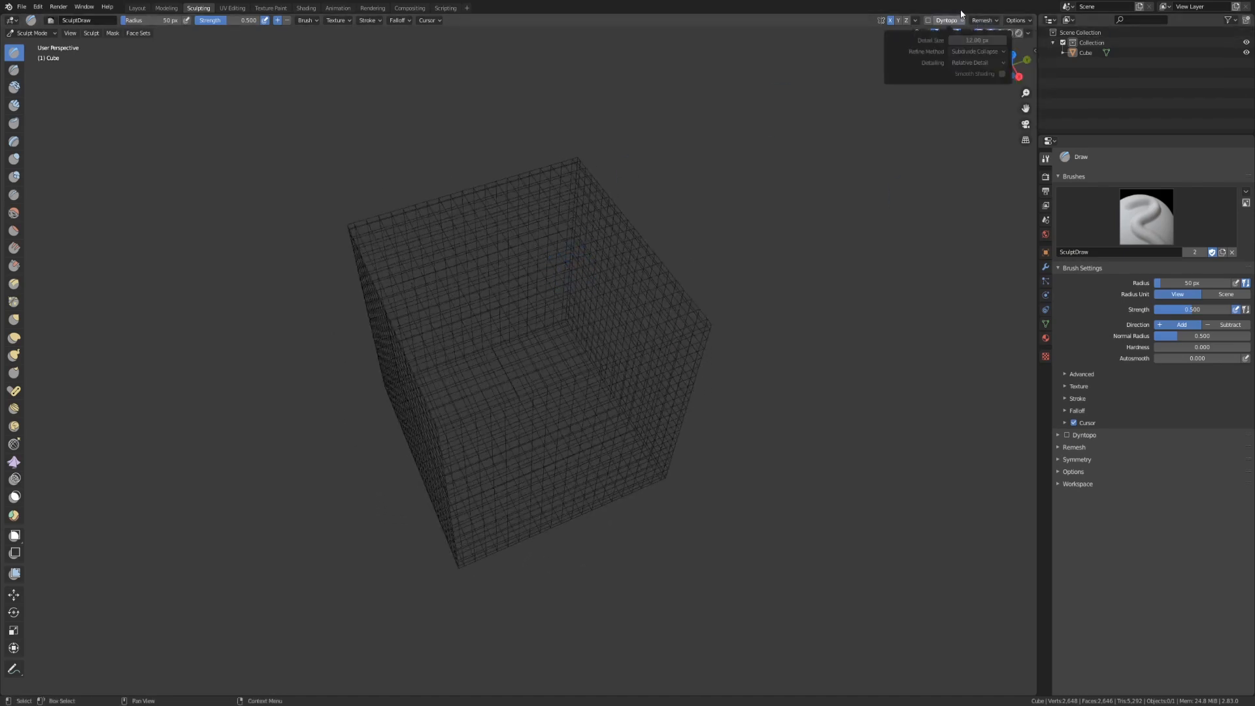
pyautogui.moveTo(621, 274); pyautogui.dragTo(702, 267, button='middle')
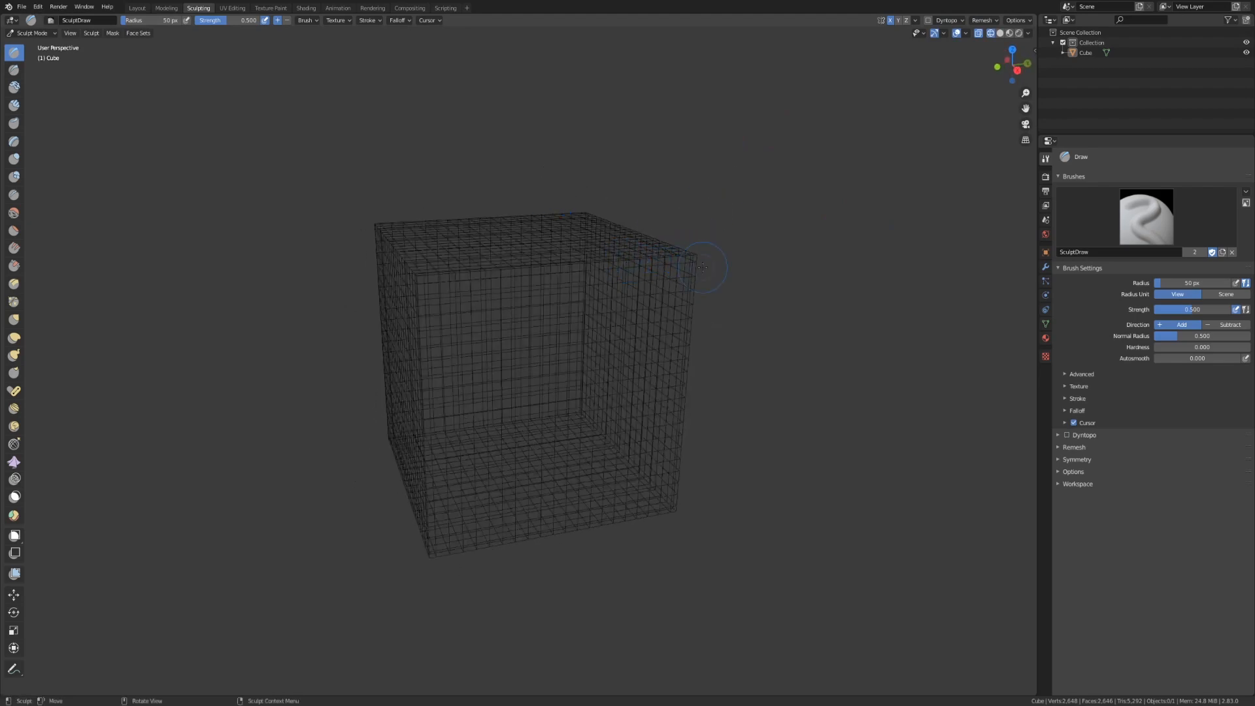
# Step: Undo the cube's remesh and put it in Object Mode with solid shading
pyautogui.hotkey('ctrl', 'z')
pyautogui.moveTo(762, 334); pyautogui.dragTo(769, 327, button='middle')
pyautogui.click(28, 34)
pyautogui.click(29, 45)
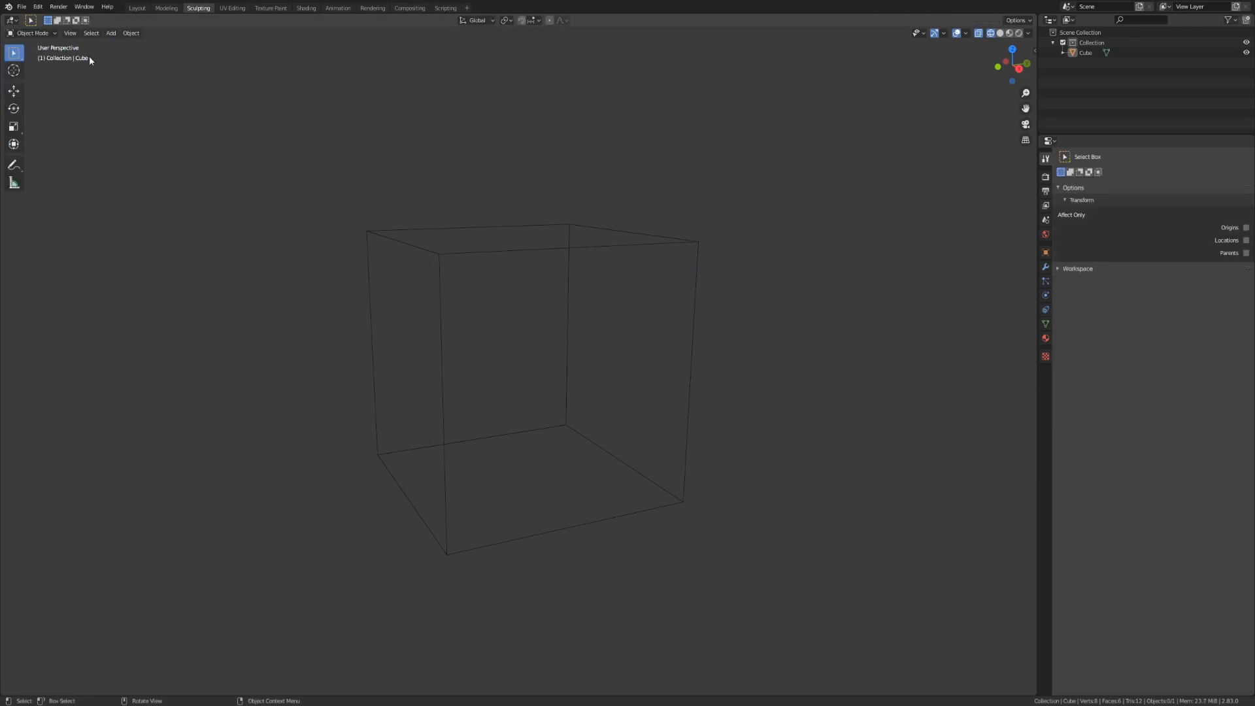
pyautogui.hotkey('shift', 'z')
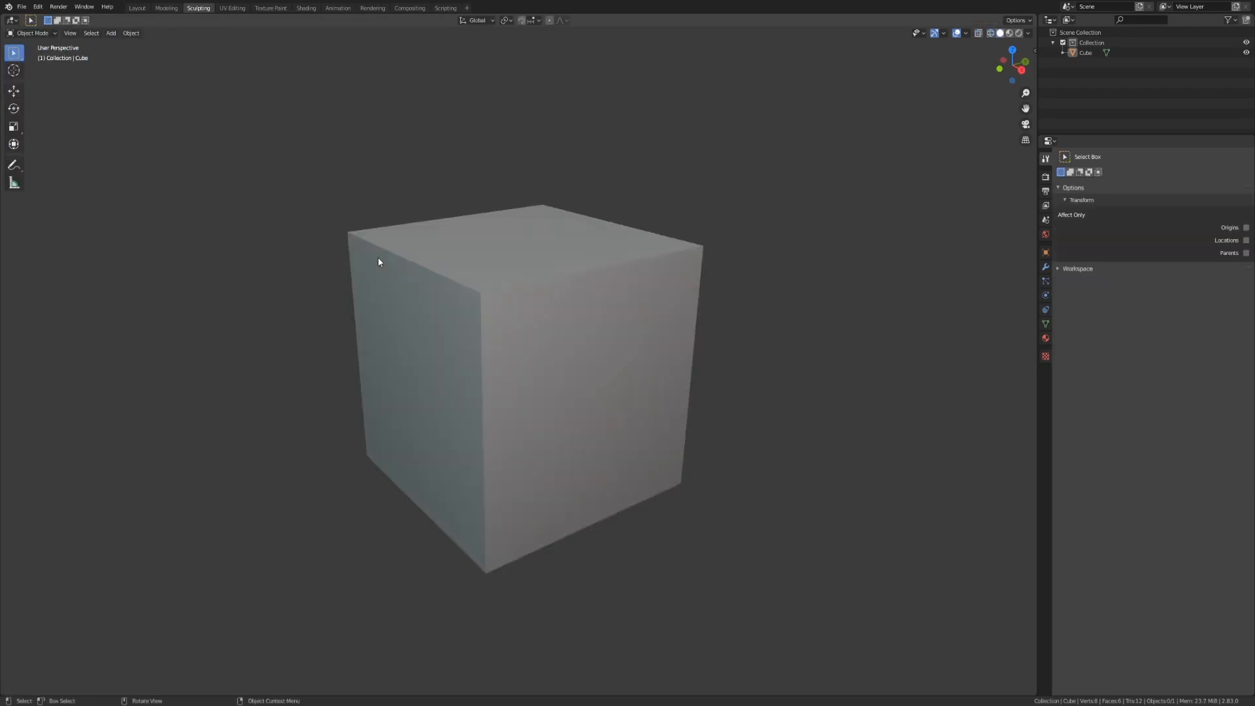
# Step: Scale all of the cube's geometry down to a small fraction of its size in Edit Mode
pyautogui.click(36, 34)
pyautogui.click(29, 53)
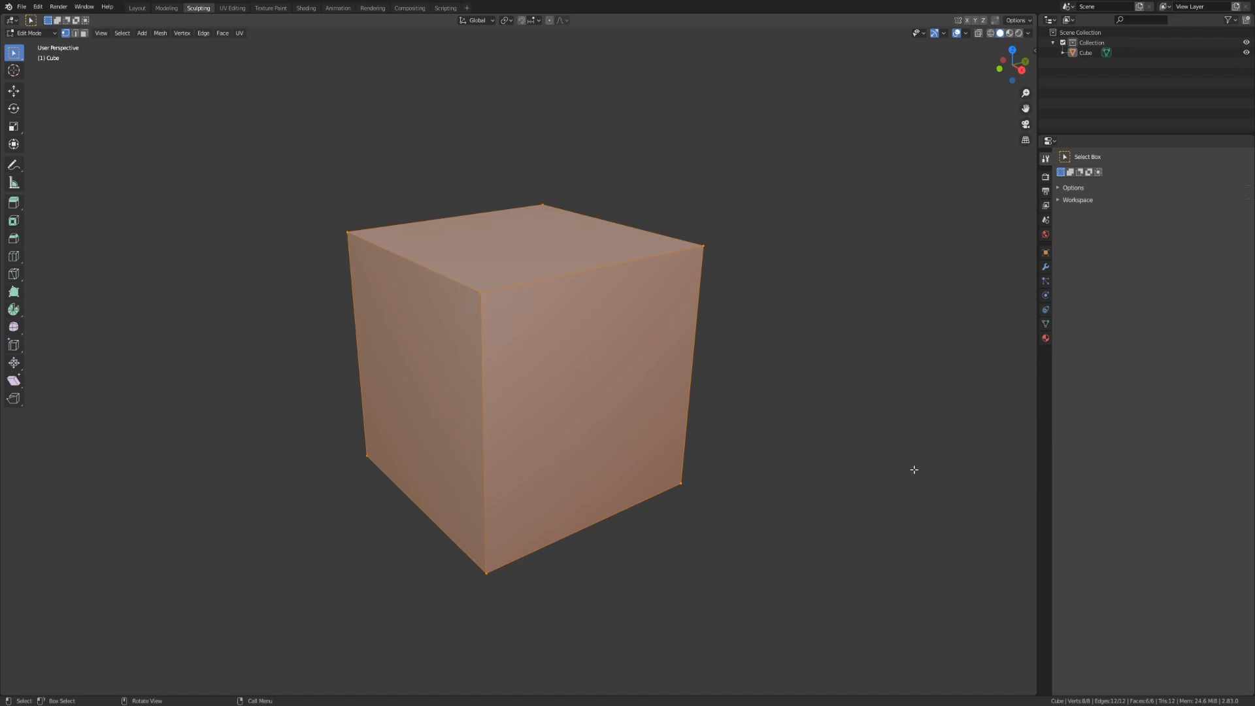
pyautogui.press('s')
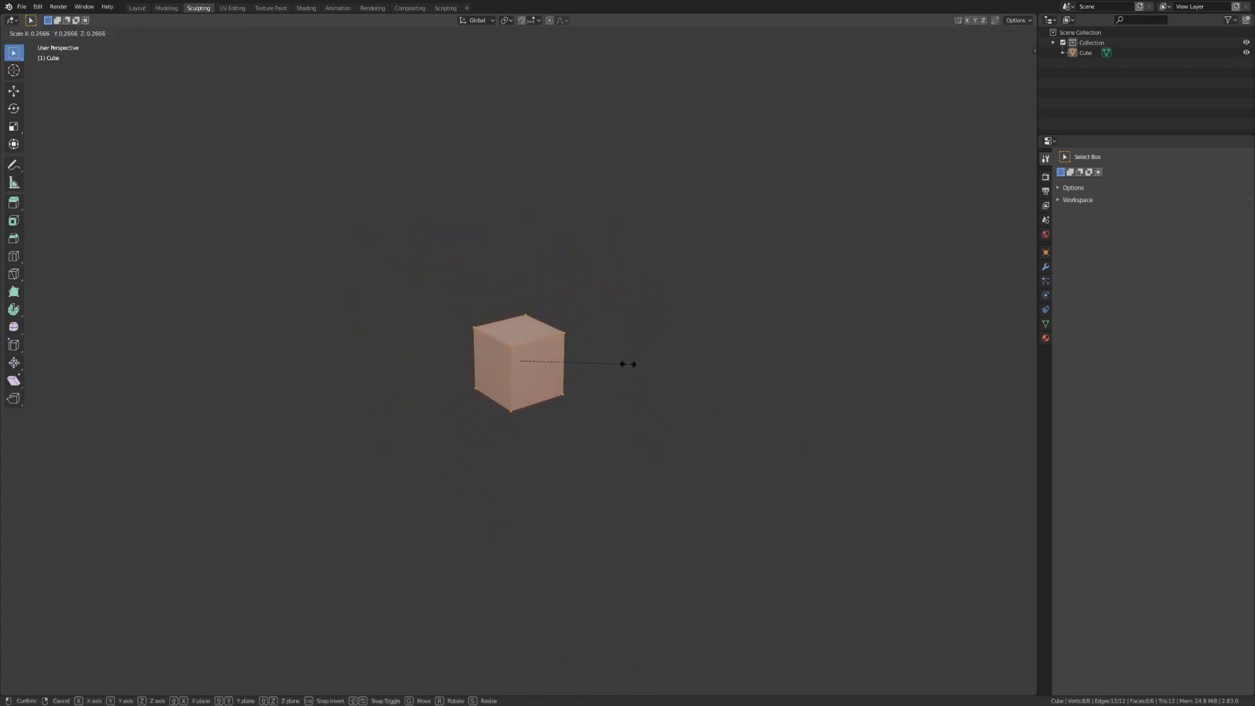
pyautogui.click(591, 362)
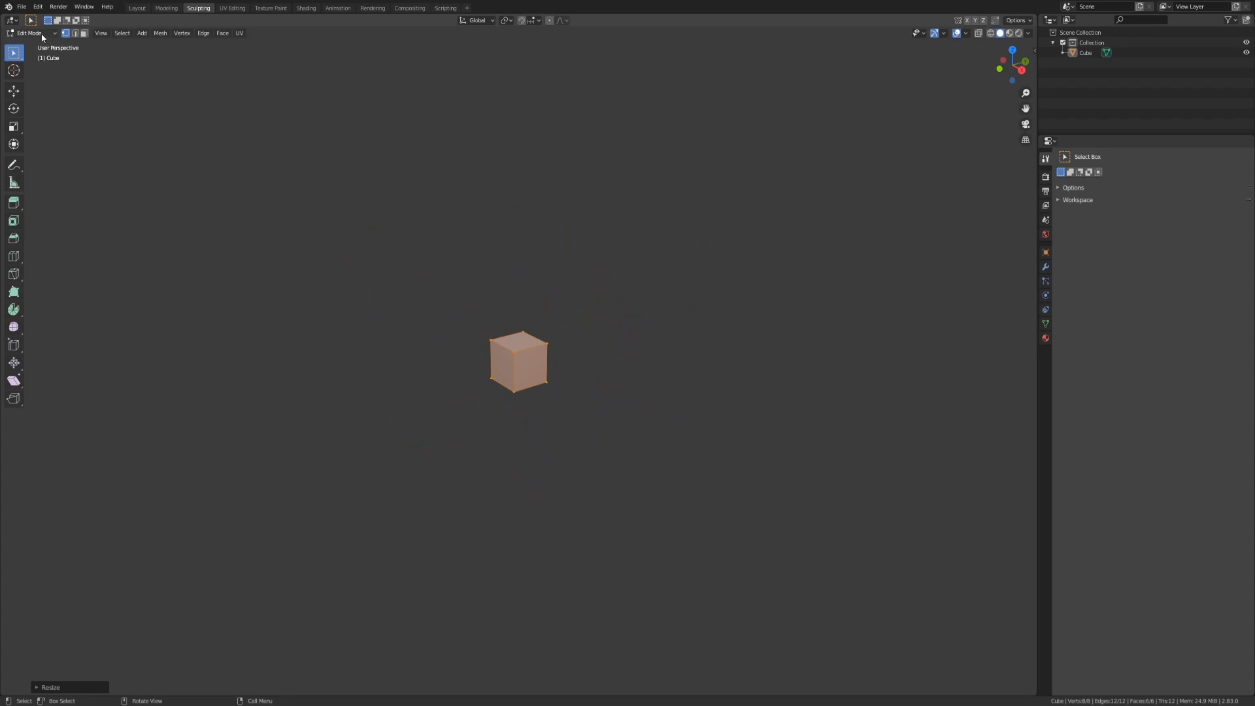
# Step: Return the small cube to Sculpt Mode, show it as a wireframe and voxel-remesh it
pyautogui.click(37, 33)
pyautogui.click(30, 66)
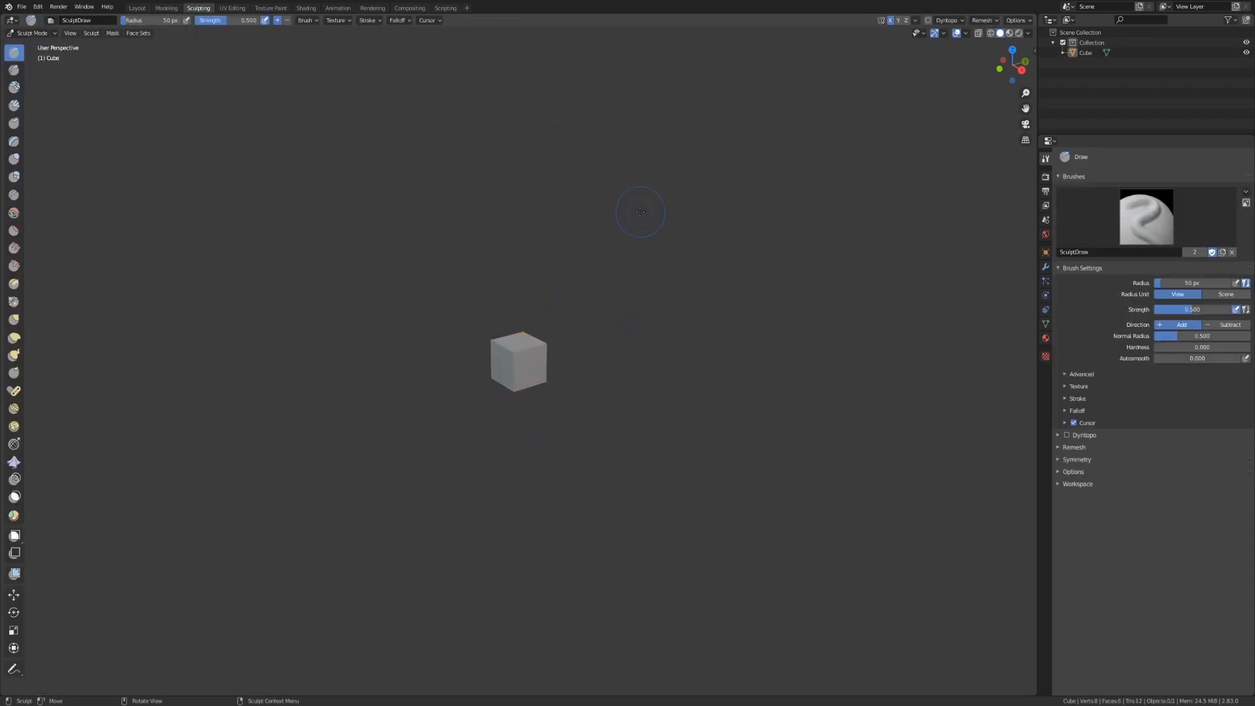
pyautogui.hotkey('shift', 'z')
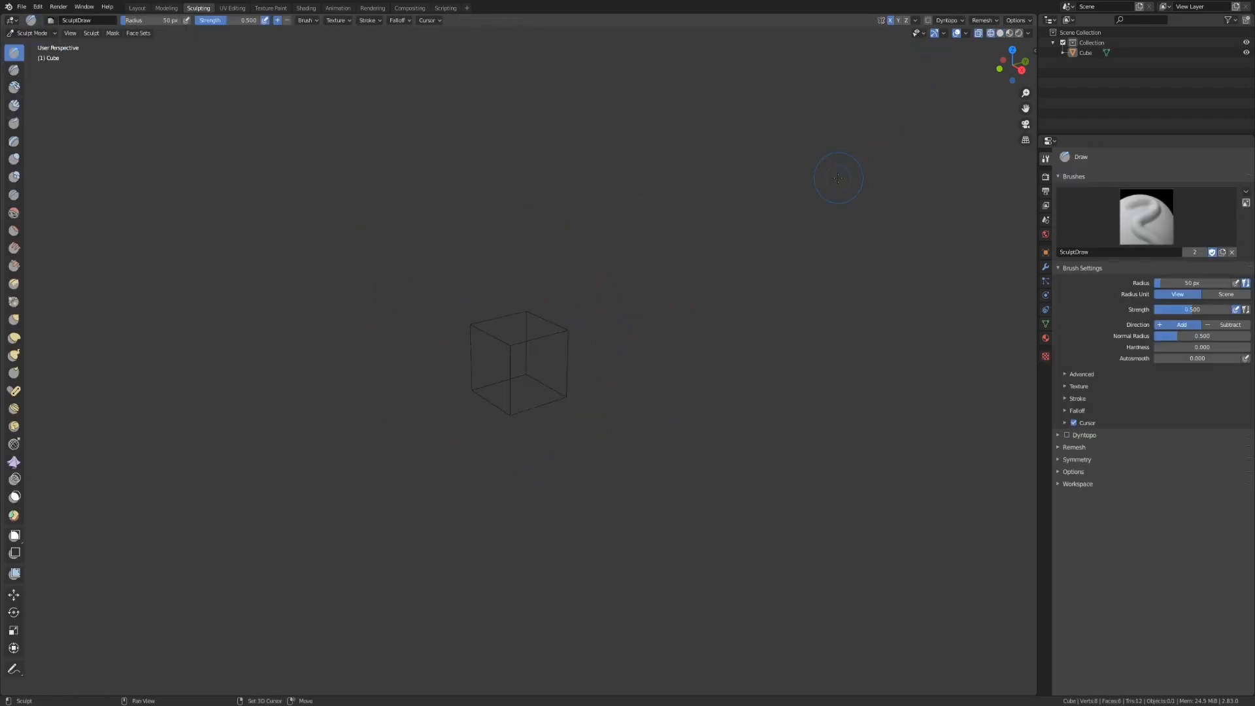
pyautogui.hotkey('ctrl', 'r')
# Step: Examine the small remeshed cube's mesh density from several angles and check the Remesh settings
pyautogui.scroll(4, 684, 296)
pyautogui.moveTo(684, 297)
pyautogui.mouseDown(button='middle')
pyautogui.moveTo(545, 296)
pyautogui.moveTo(692, 332)
pyautogui.moveTo(585, 280)
pyautogui.moveTo(578, 258)
pyautogui.moveTo(611, 288)
pyautogui.moveTo(506, 278)
pyautogui.mouseUp(button='middle')
pyautogui.moveTo(409, 279); pyautogui.dragTo(581, 380, button='middle')
pyautogui.moveTo(664, 314); pyautogui.dragTo(735, 281, button='middle')
pyautogui.scroll(4, 692, 319)
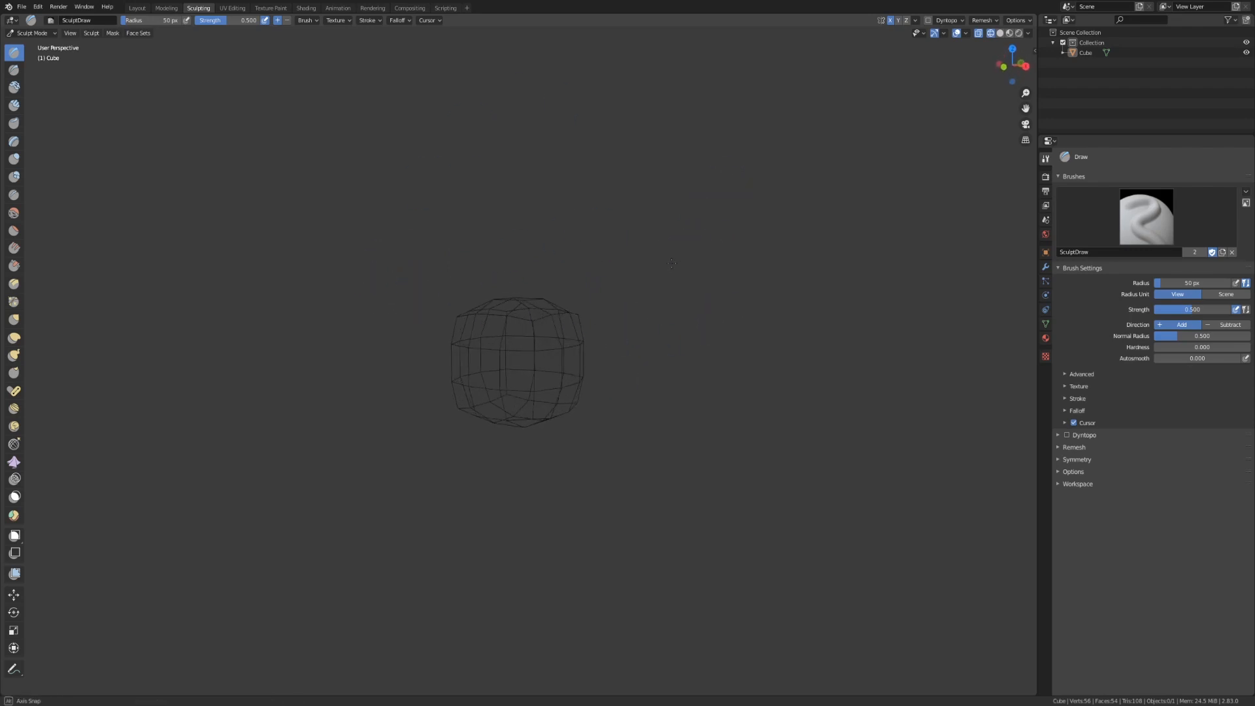
pyautogui.moveTo(493, 318); pyautogui.dragTo(522, 320, button='middle')
pyautogui.scroll(4, 575, 281)
pyautogui.moveTo(574, 280); pyautogui.dragTo(409, 304, button='middle')
pyautogui.moveTo(409, 360)
pyautogui.mouseDown(button='middle')
pyautogui.moveTo(481, 408)
pyautogui.moveTo(527, 389)
pyautogui.moveTo(457, 307)
pyautogui.moveTo(363, 359)
pyautogui.mouseUp(button='middle')
pyautogui.scroll(-2, 482, 409)
pyautogui.scroll(-1, 488, 398)
pyautogui.scroll(-2, 527, 389)
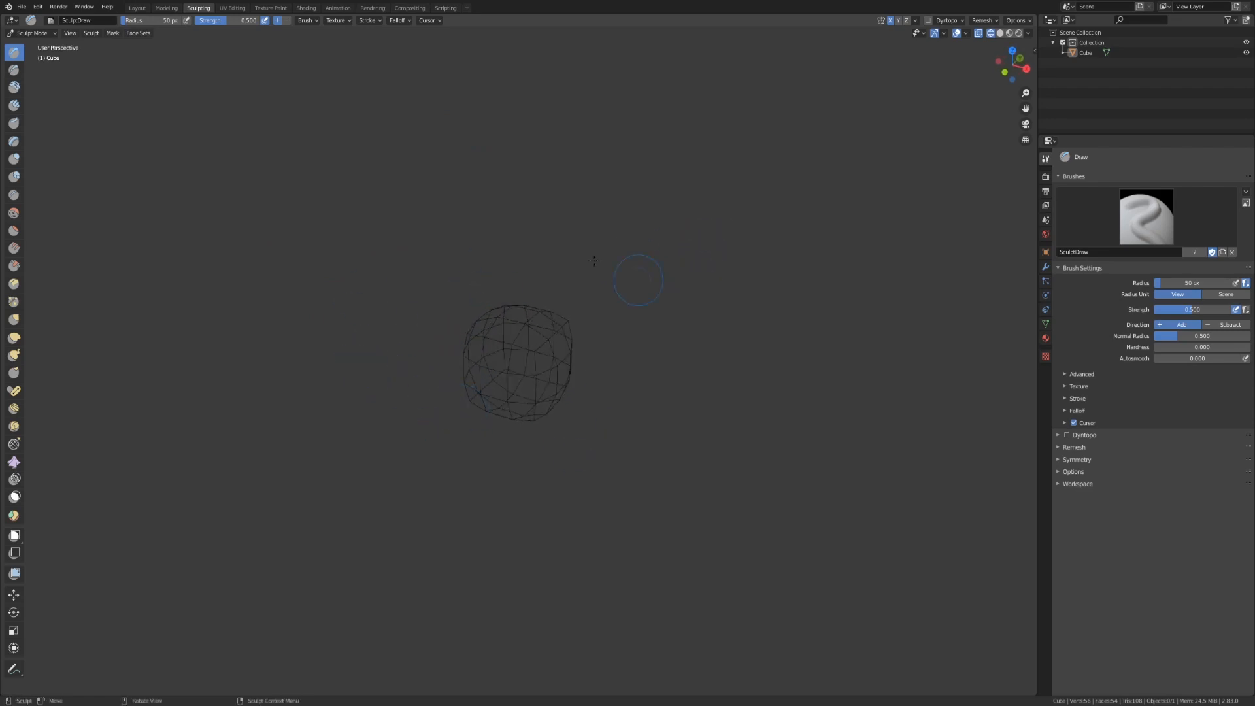
pyautogui.click(978, 21)
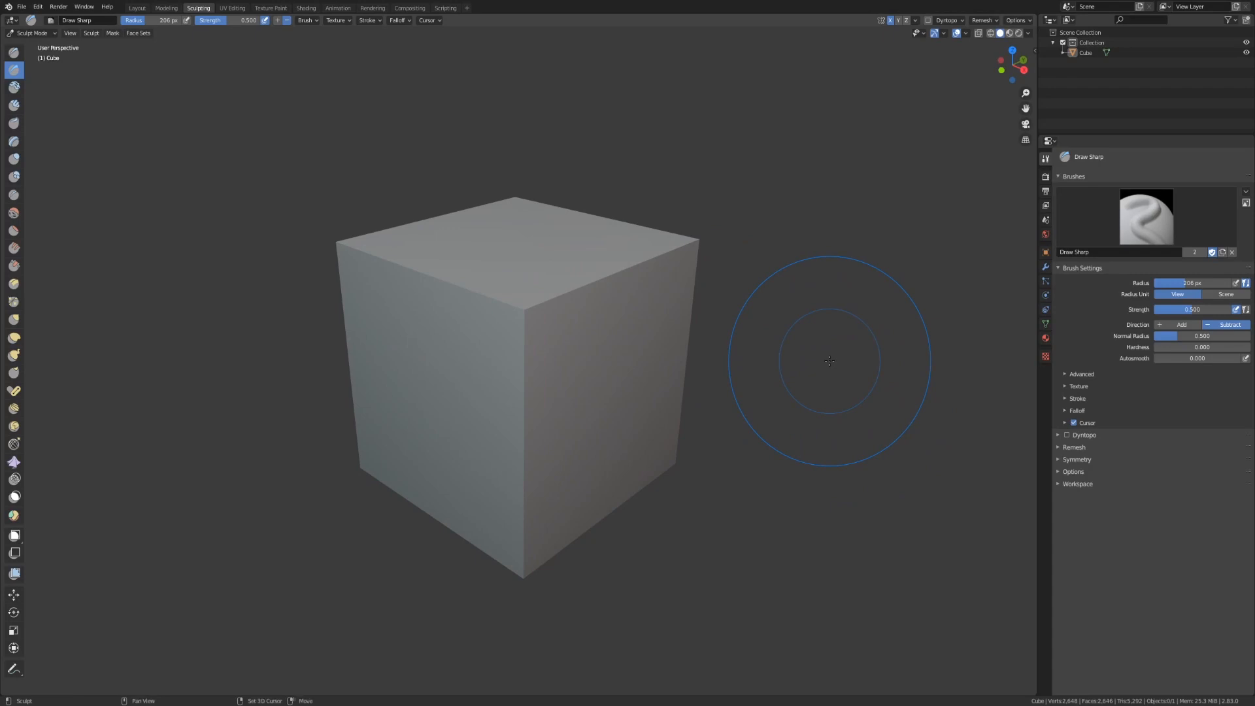
# Step: Smooth the full-size cube's upper edges and corners into rounded forms with a 206 px brush radius
pyautogui.hotkey('shift', 'z')
pyautogui.hotkey('shift', 'z')
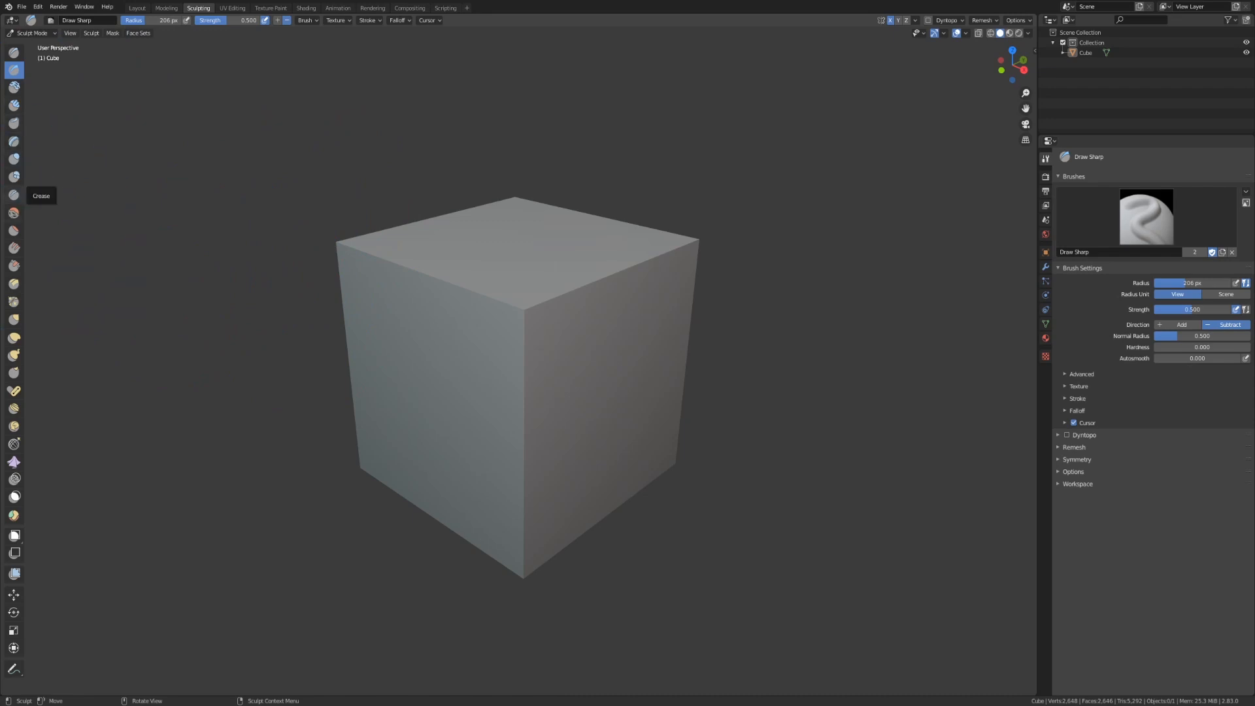
pyautogui.moveTo(176, 230); pyautogui.dragTo(185, 232, button='middle')
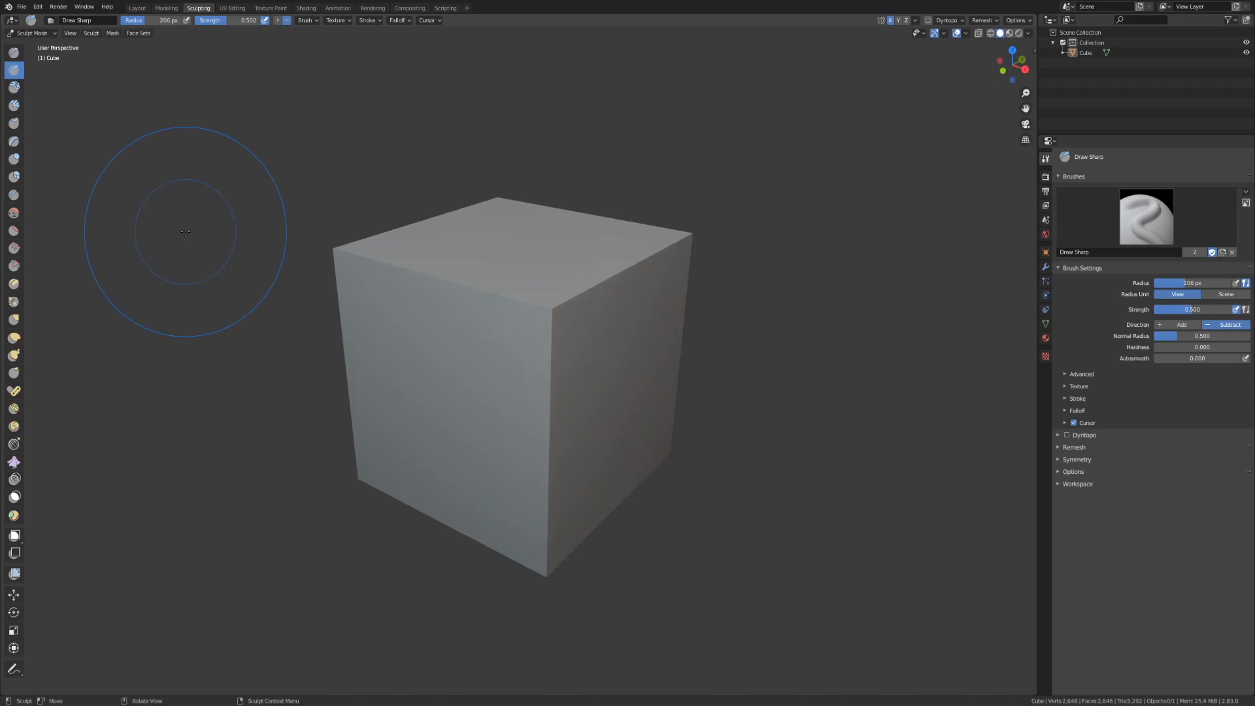
pyautogui.moveTo(569, 425)
pyautogui.mouseDown()
pyautogui.moveTo(538, 295)
pyautogui.moveTo(518, 407)
pyautogui.moveTo(512, 378)
pyautogui.mouseUp()
pyautogui.moveTo(498, 394)
pyautogui.mouseDown(button='middle')
pyautogui.moveTo(511, 383)
pyautogui.moveTo(457, 372)
pyautogui.moveTo(558, 376)
pyautogui.moveTo(526, 373)
pyautogui.moveTo(535, 379)
pyautogui.moveTo(543, 347)
pyautogui.mouseUp(button='middle')
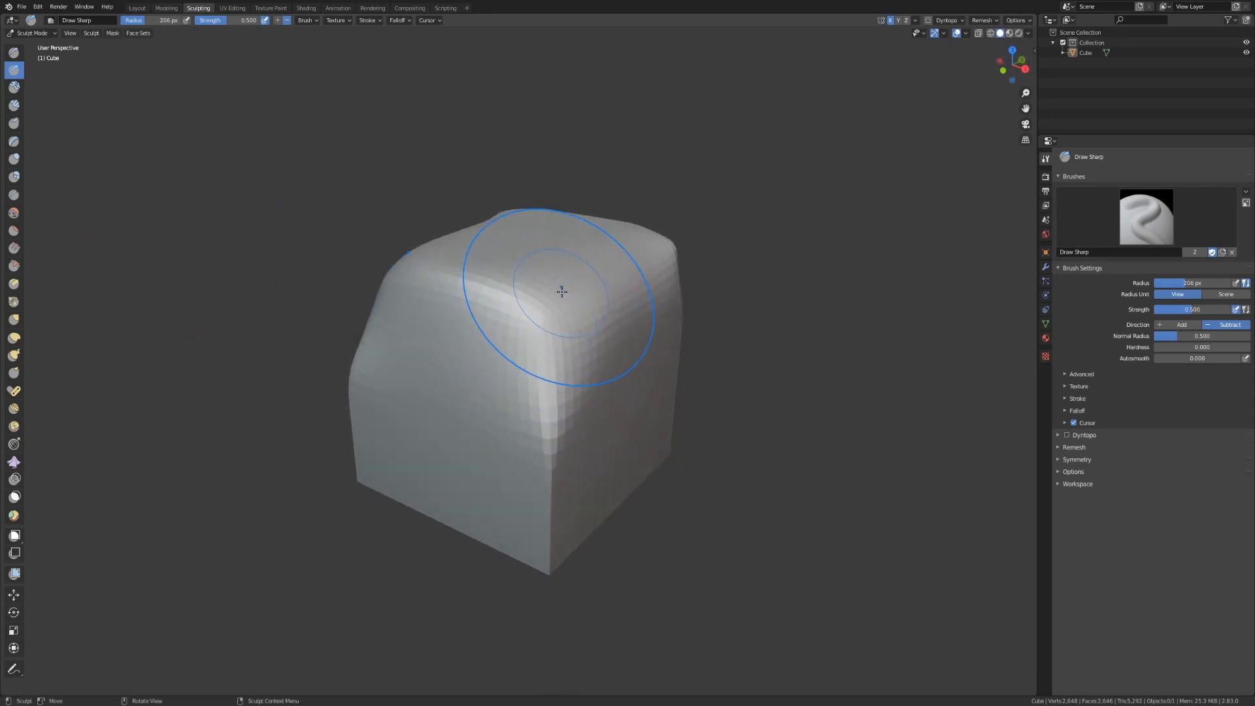
pyautogui.moveTo(546, 316)
pyautogui.mouseDown()
pyautogui.moveTo(549, 400)
pyautogui.moveTo(658, 246)
pyautogui.moveTo(560, 305)
pyautogui.mouseUp()
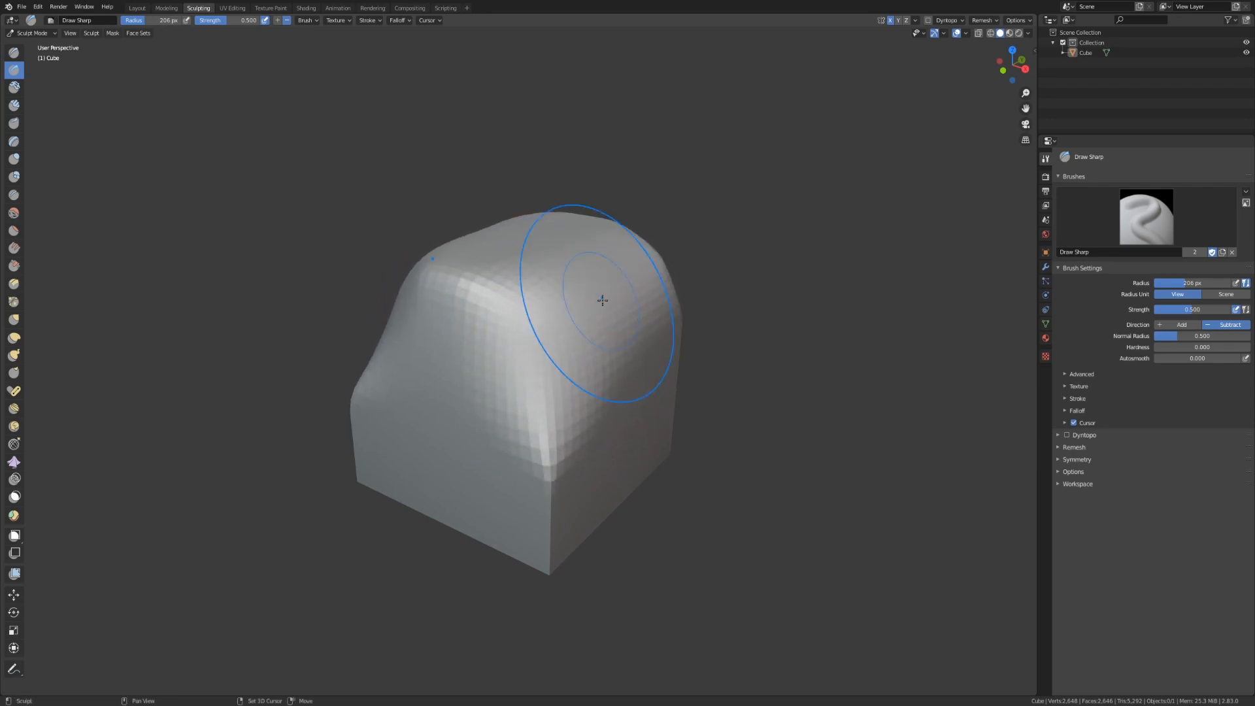
pyautogui.moveTo(508, 284)
pyautogui.mouseDown(button='middle')
pyautogui.moveTo(608, 291)
pyautogui.moveTo(603, 281)
pyautogui.mouseUp(button='middle')
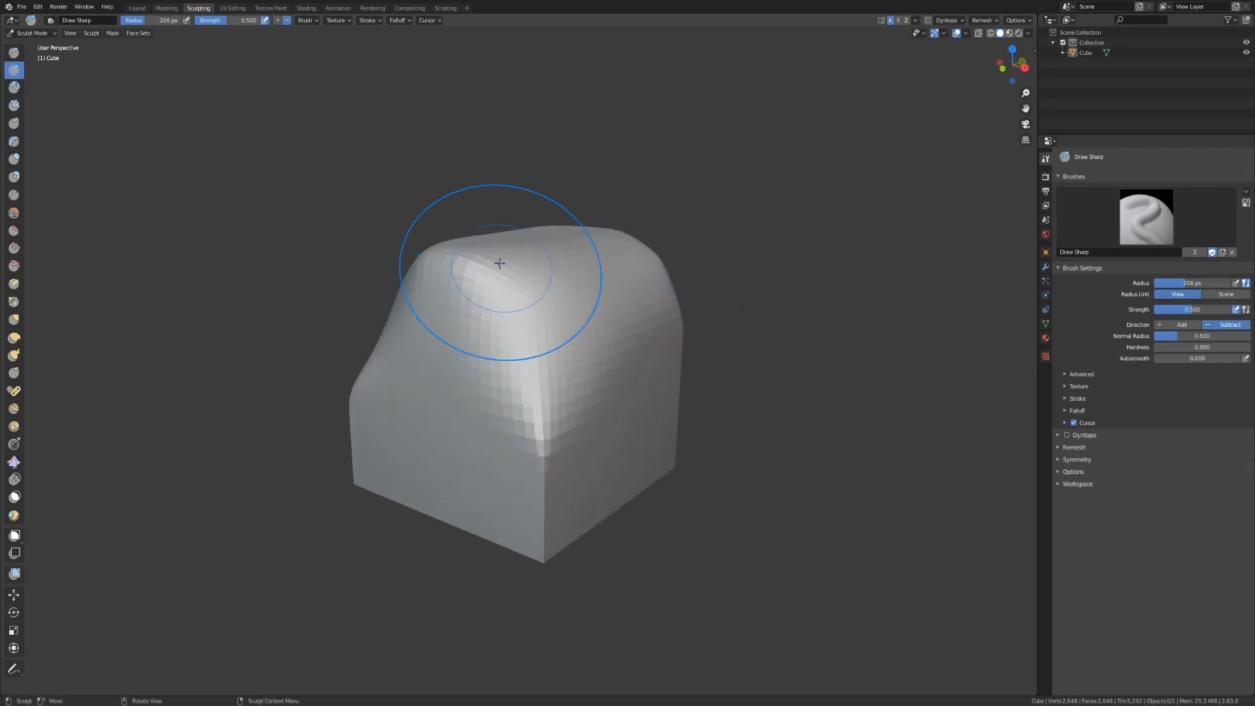
pyautogui.moveTo(471, 274)
pyautogui.keyDown('shift'); pyautogui.mouseDown()
pyautogui.moveTo(456, 258)
pyautogui.moveTo(573, 353)
pyautogui.mouseUp(); pyautogui.keyUp('shift')
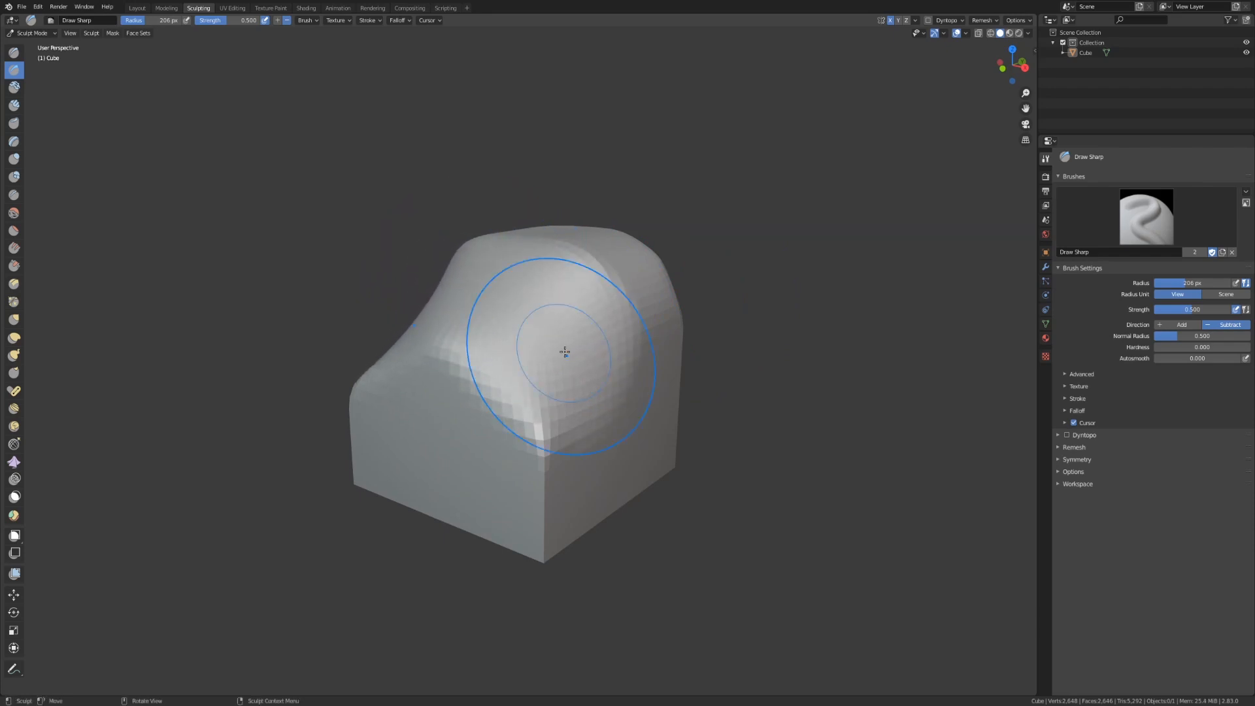
# Step: Smooth the cube's bottom edges and remaining vertical edges to turn it into a rounded lump
pyautogui.moveTo(575, 347); pyautogui.dragTo(630, 347, button='middle')
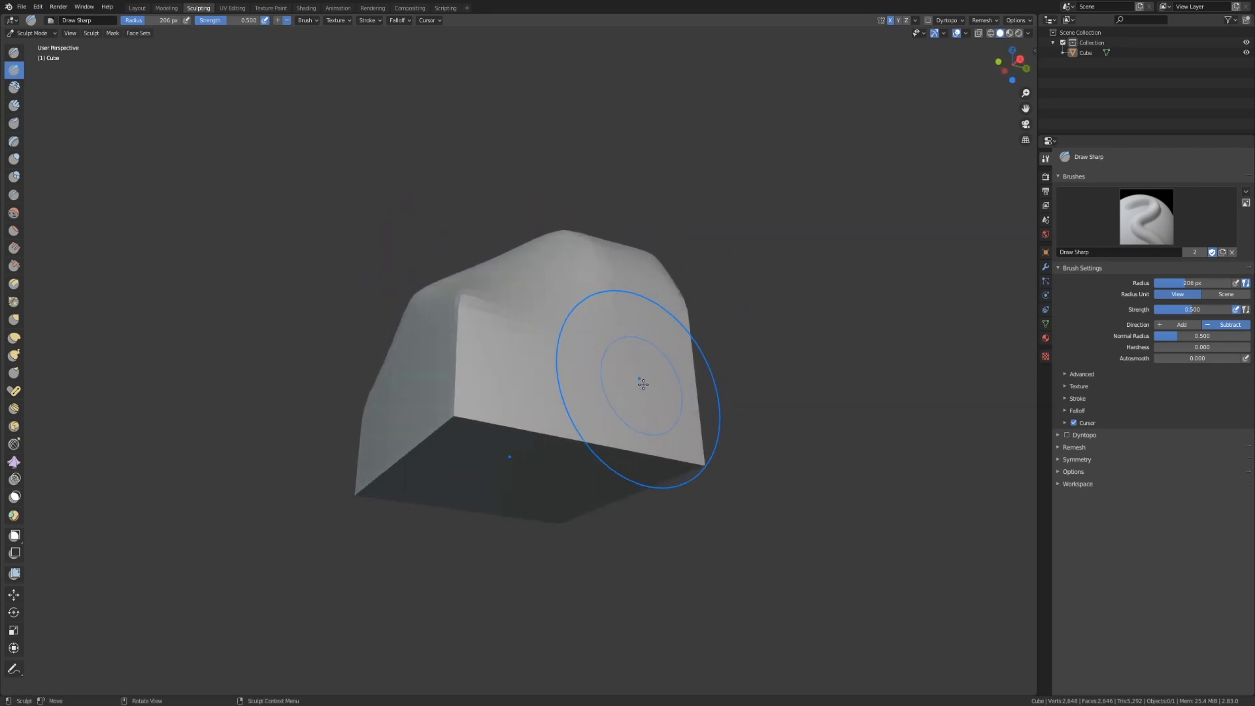
pyautogui.moveTo(660, 447); pyautogui.dragTo(668, 451)
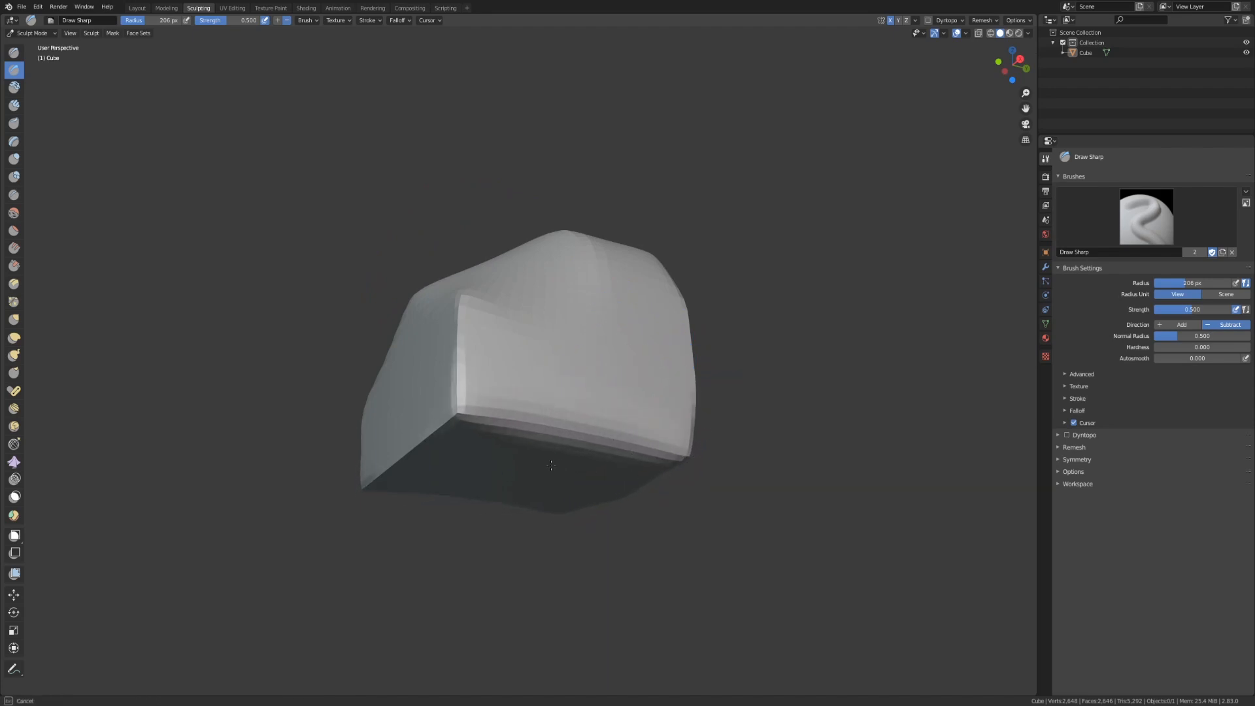
pyautogui.moveTo(469, 424); pyautogui.dragTo(480, 385)
pyautogui.moveTo(712, 417); pyautogui.dragTo(670, 446)
pyautogui.moveTo(670, 446)
pyautogui.mouseDown(button='middle')
pyautogui.moveTo(610, 420)
pyautogui.moveTo(618, 429)
pyautogui.moveTo(490, 399)
pyautogui.moveTo(582, 364)
pyautogui.moveTo(620, 365)
pyautogui.mouseUp(button='middle')
pyautogui.scroll(3, 610, 420)
pyautogui.scroll(-2, 490, 399)
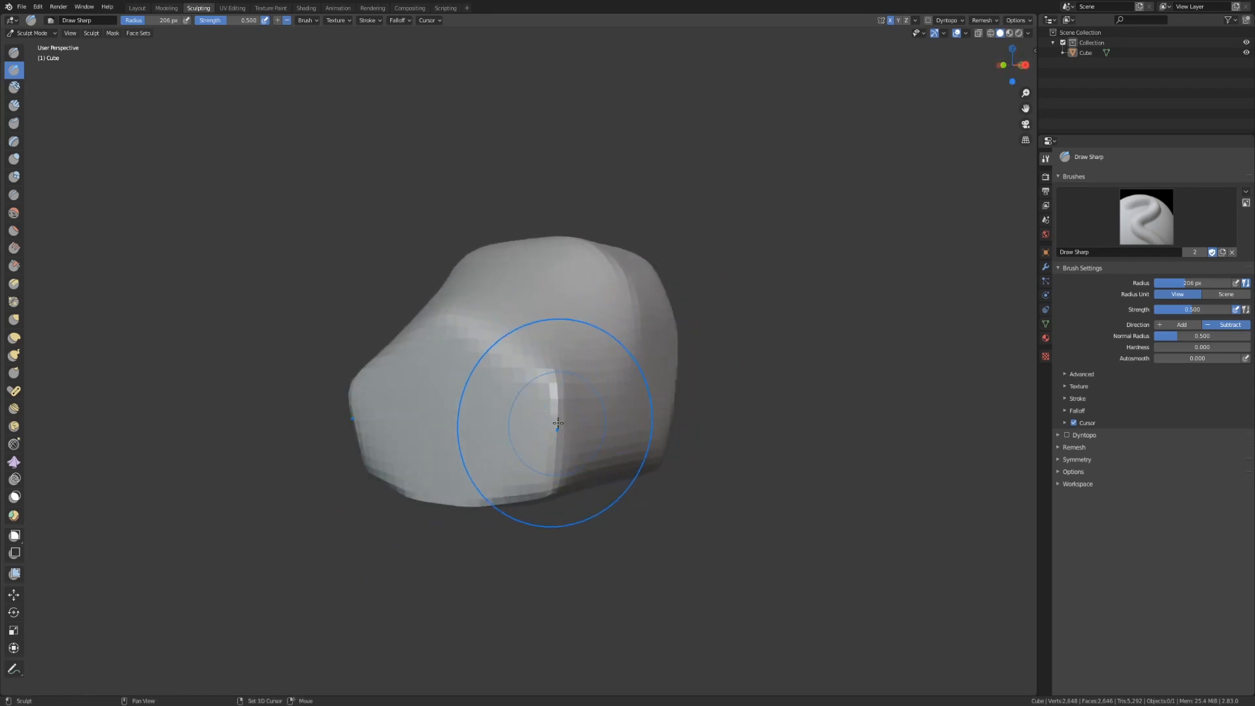
pyautogui.moveTo(595, 284)
pyautogui.keyDown('shift'); pyautogui.mouseDown()
pyautogui.moveTo(616, 288)
pyautogui.moveTo(555, 297)
pyautogui.mouseUp(); pyautogui.keyUp('shift')
pyautogui.moveTo(544, 409)
pyautogui.keyDown('shift'); pyautogui.mouseDown()
pyautogui.moveTo(532, 443)
pyautogui.moveTo(513, 434)
pyautogui.moveTo(504, 364)
pyautogui.moveTo(518, 387)
pyautogui.mouseUp(); pyautogui.keyUp('shift')
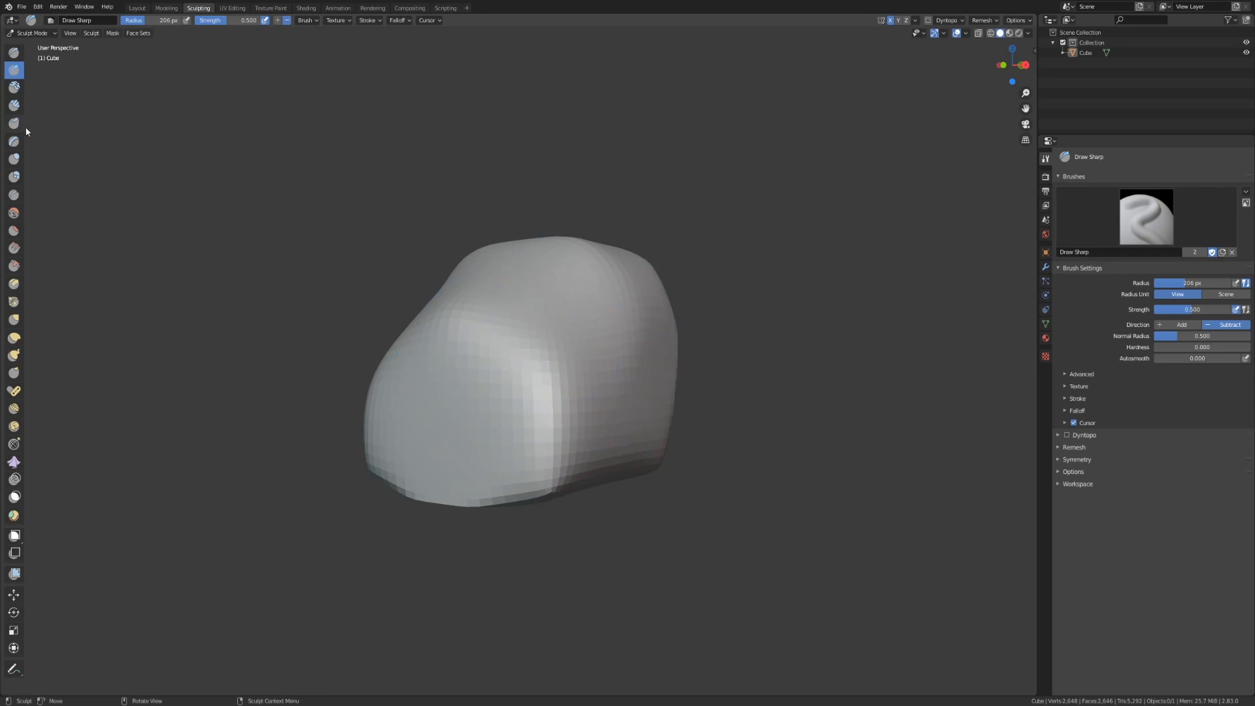
# Step: Reshape the lump's side and lower rear edge with the Grab brush at a 312 px radius
pyautogui.press('x')
pyautogui.moveTo(723, 466); pyautogui.dragTo(579, 360, button='middle')
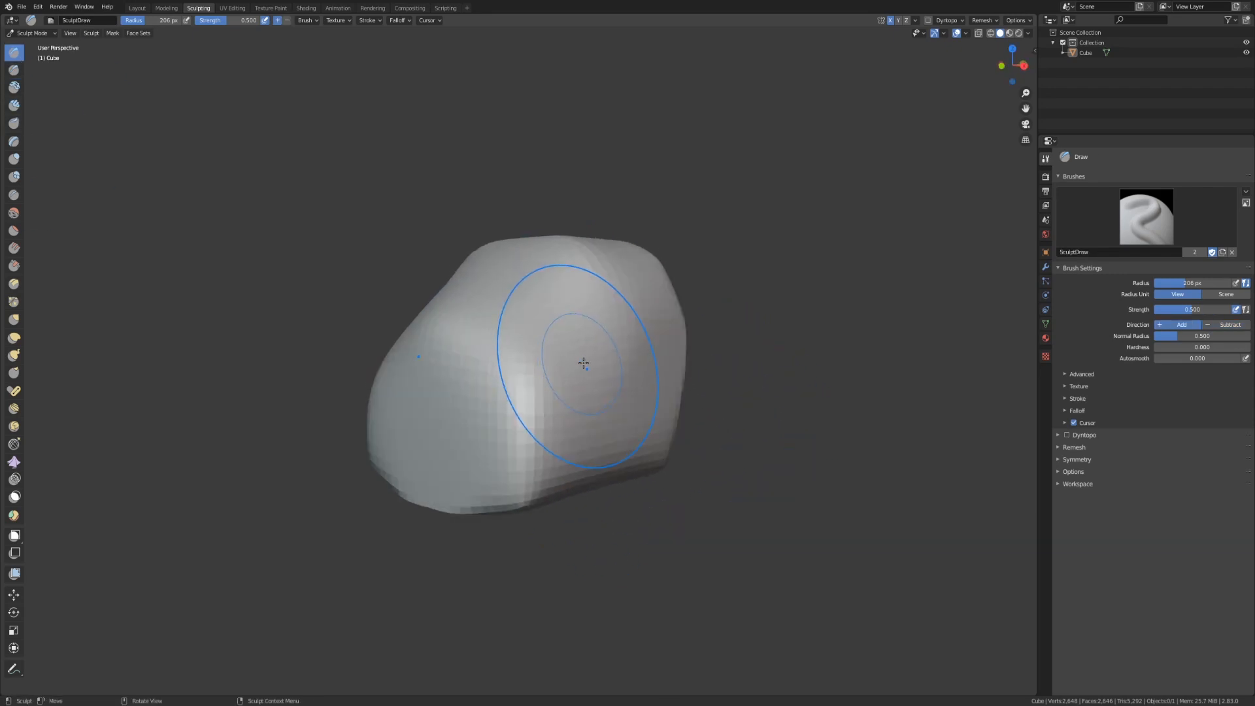
pyautogui.press('g')
pyautogui.press(']')
pyautogui.press(']')
pyautogui.press(']')
pyautogui.press(']')
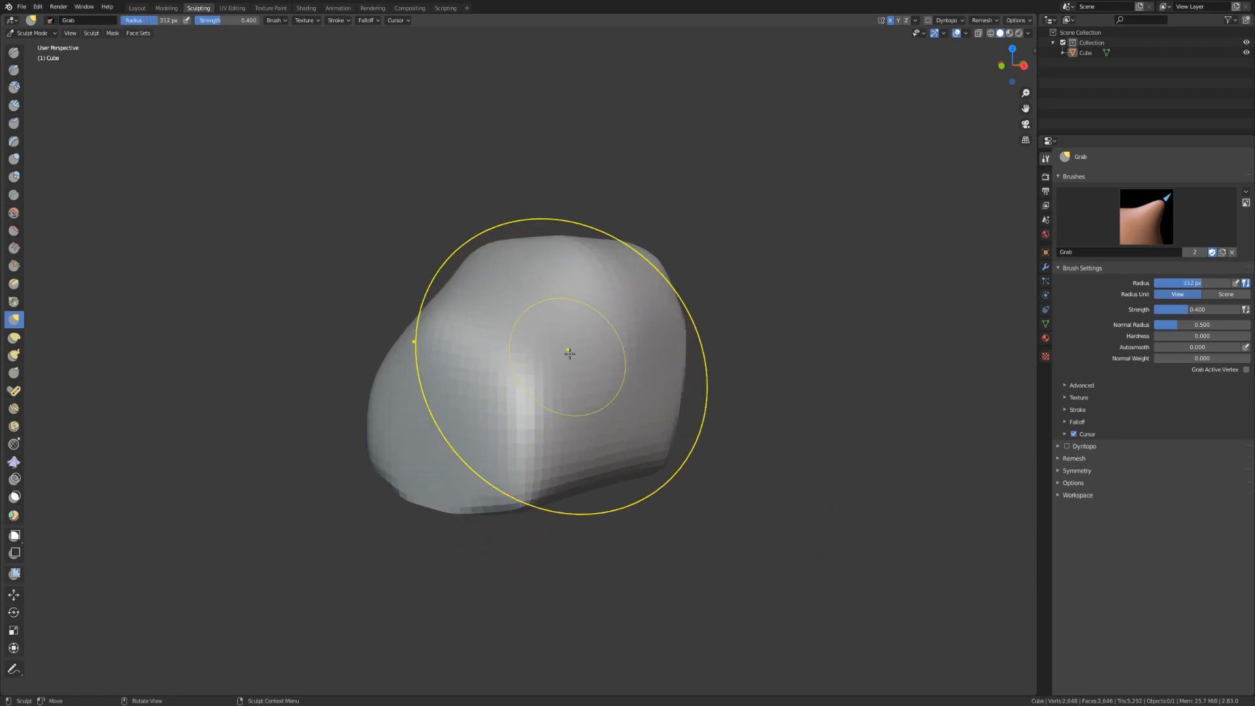
pyautogui.moveTo(530, 383)
pyautogui.mouseDown()
pyautogui.moveTo(568, 448)
pyautogui.moveTo(465, 342)
pyautogui.moveTo(610, 372)
pyautogui.moveTo(520, 367)
pyautogui.moveTo(655, 330)
pyautogui.moveTo(653, 351)
pyautogui.moveTo(637, 343)
pyautogui.mouseUp()
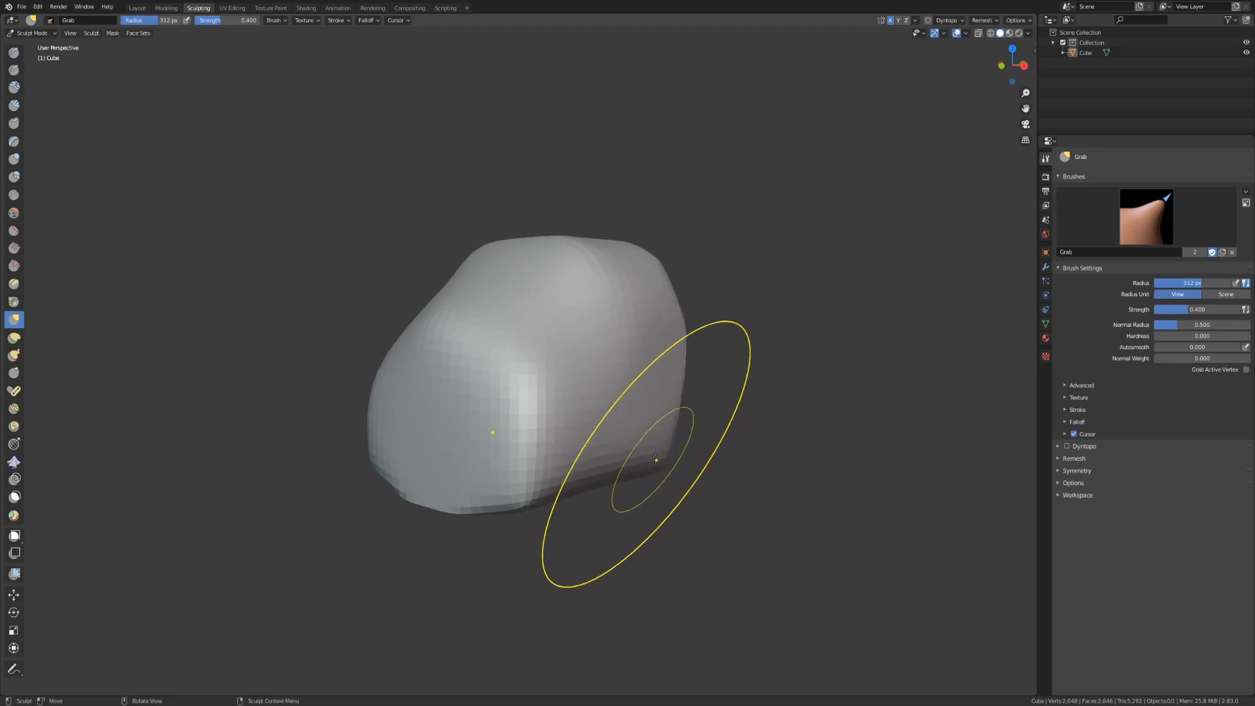
pyautogui.moveTo(663, 436)
pyautogui.mouseDown()
pyautogui.moveTo(655, 454)
pyautogui.moveTo(660, 359)
pyautogui.moveTo(647, 400)
pyautogui.moveTo(575, 415)
pyautogui.mouseUp()
pyautogui.moveTo(575, 414)
pyautogui.mouseDown(button='middle')
pyautogui.moveTo(714, 402)
pyautogui.moveTo(646, 390)
pyautogui.moveTo(596, 400)
pyautogui.moveTo(596, 390)
pyautogui.mouseUp(button='middle')
pyautogui.scroll(2, 711, 400)
pyautogui.moveTo(487, 356); pyautogui.dragTo(580, 398, button='middle')
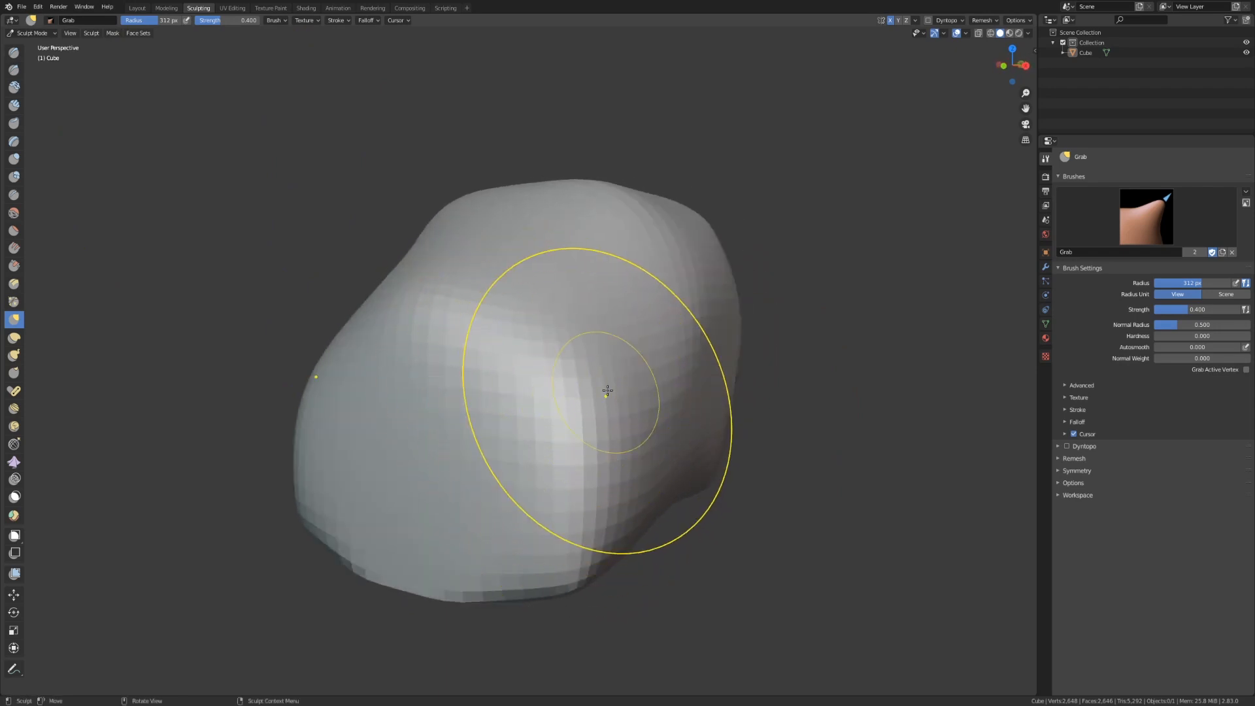
# Step: Pinch the lump's front vertical edges into sharp creases with the Pinch brush at a 312 px radius
pyautogui.press('p')
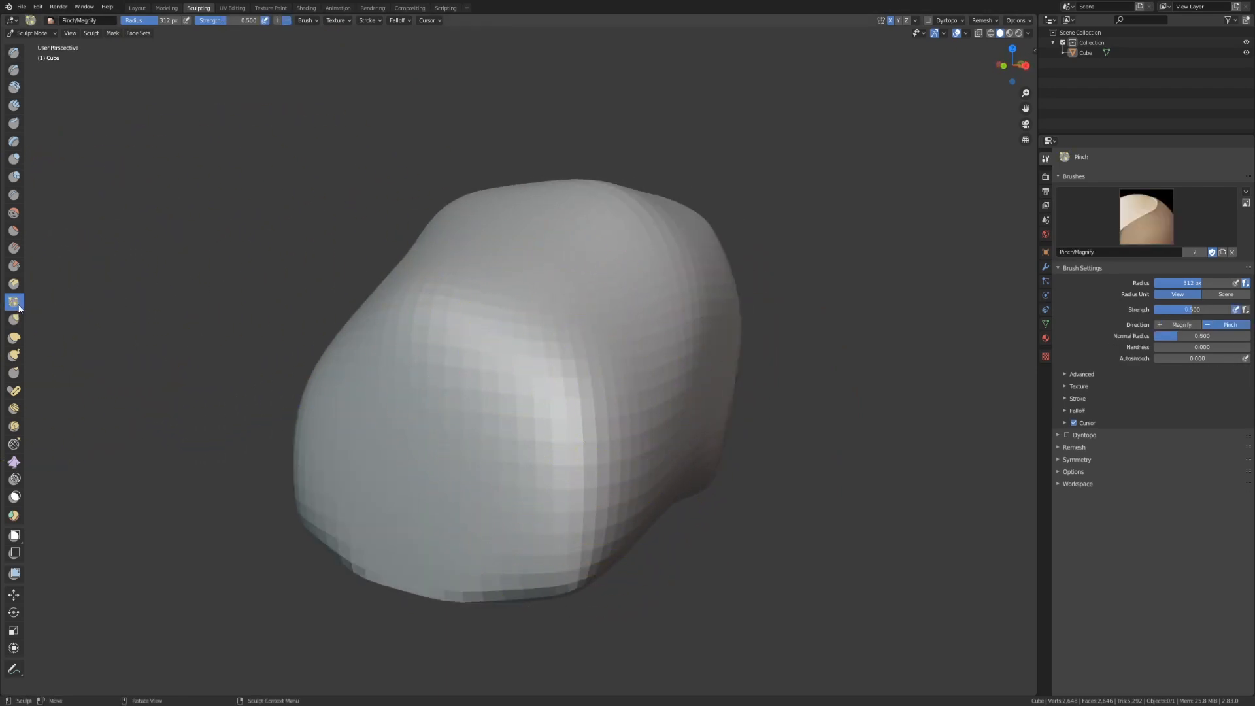
pyautogui.moveTo(582, 413)
pyautogui.mouseDown()
pyautogui.moveTo(580, 443)
pyautogui.moveTo(585, 358)
pyautogui.mouseUp()
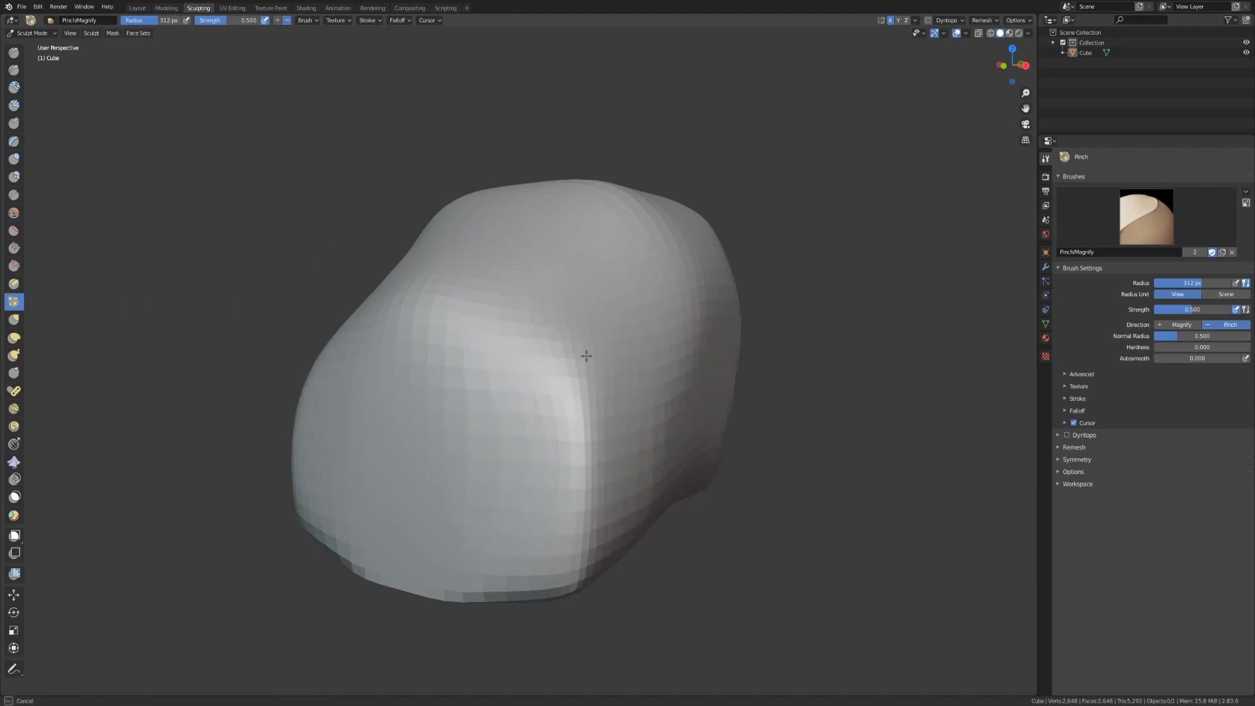
pyautogui.moveTo(588, 521); pyautogui.dragTo(594, 498)
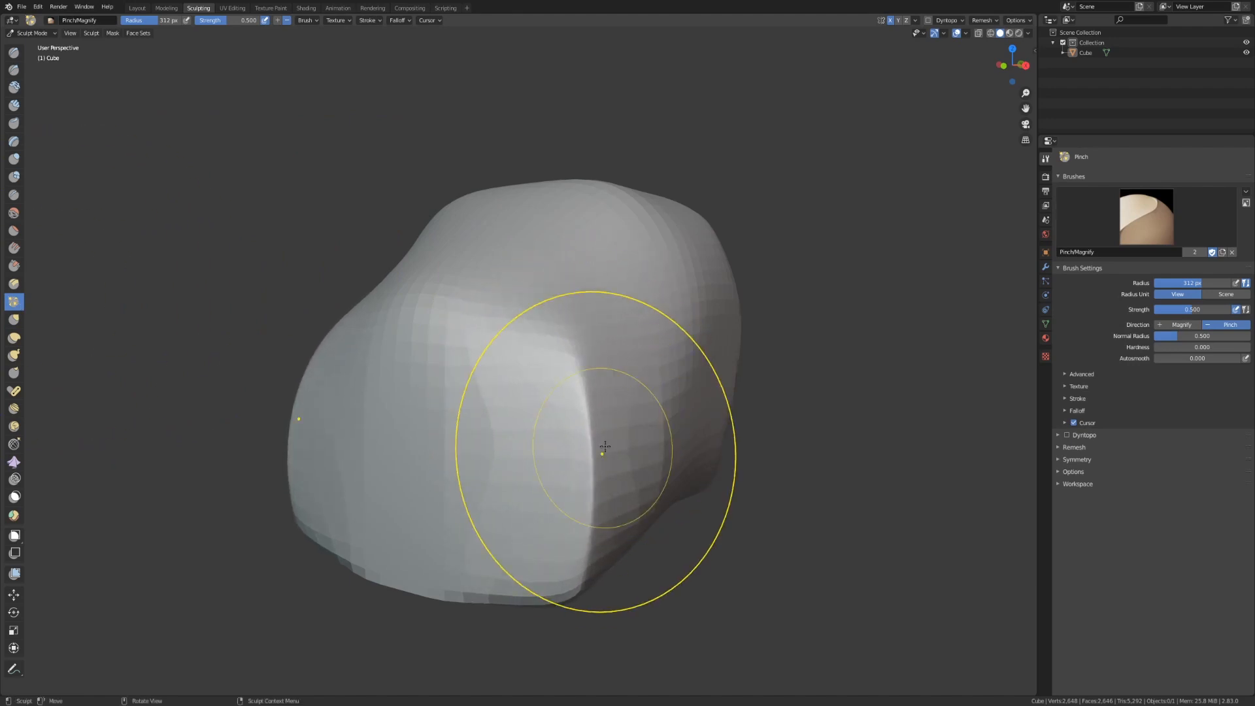
pyautogui.moveTo(594, 498)
pyautogui.mouseDown(button='middle')
pyautogui.moveTo(547, 412)
pyautogui.moveTo(618, 437)
pyautogui.moveTo(542, 440)
pyautogui.mouseUp(button='middle')
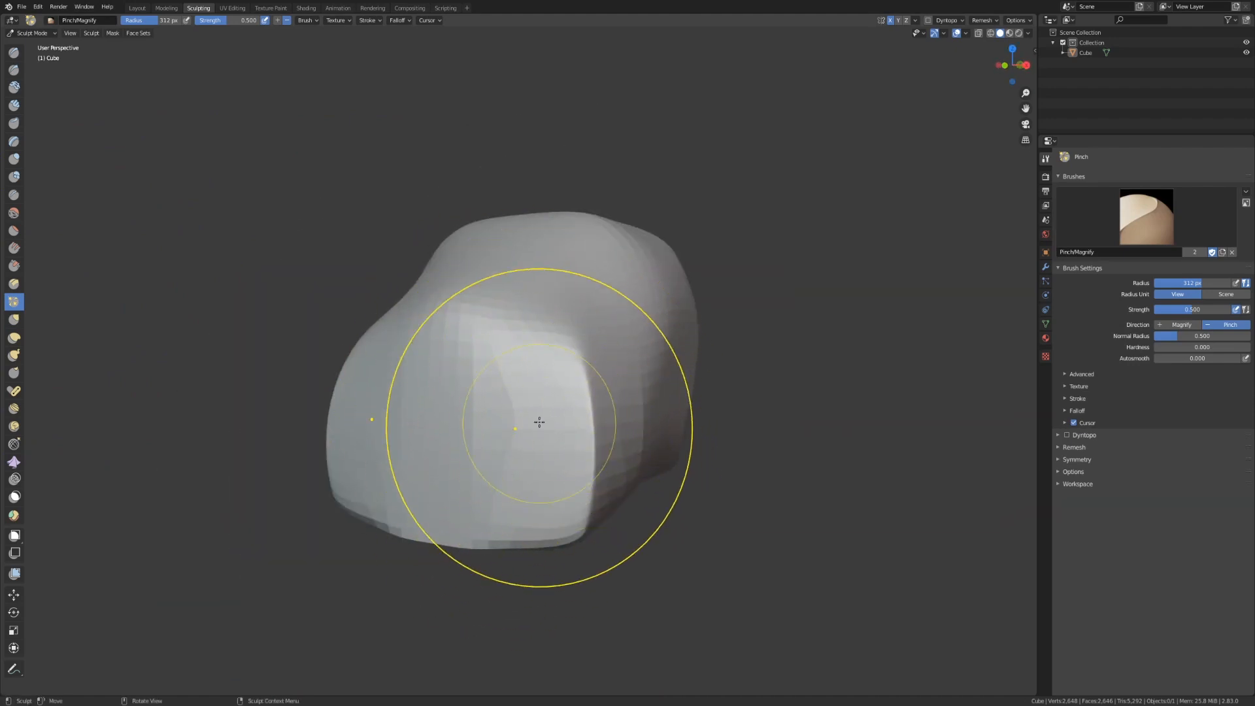
# Step: Try the Inflate brush on the lump's front corners, and undo both the inflating and the pinching strokes
pyautogui.press('i')
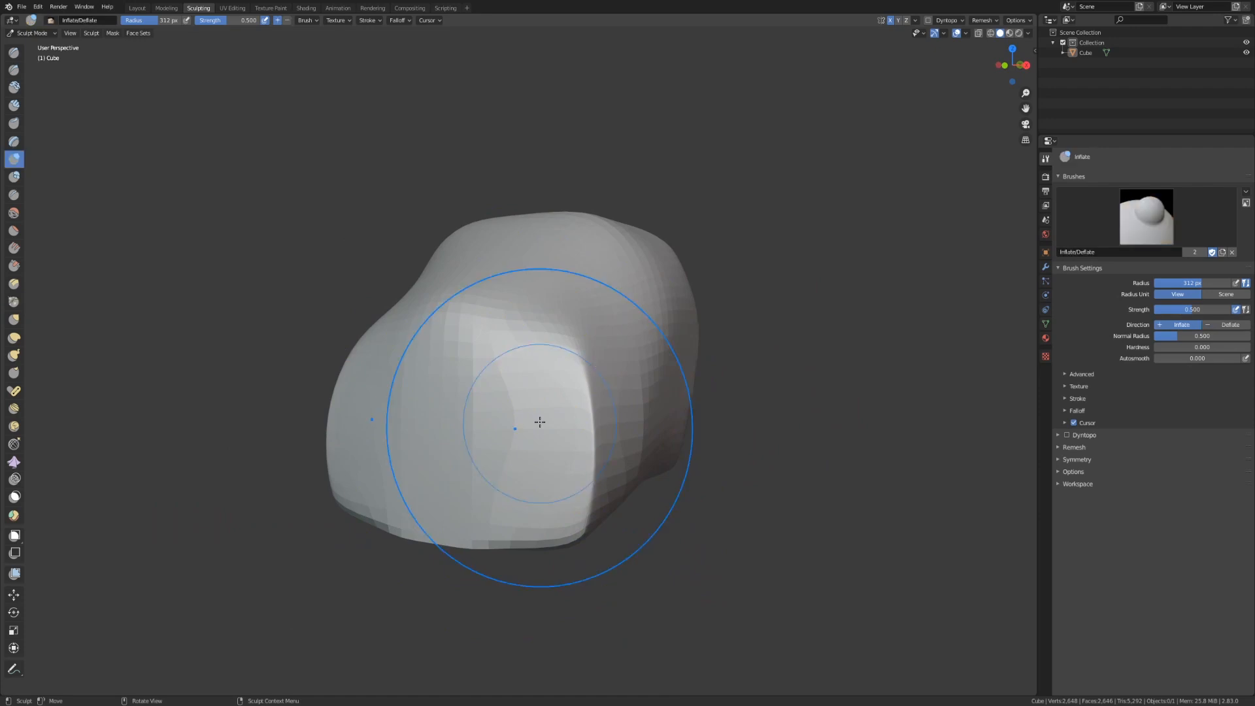
pyautogui.moveTo(592, 406)
pyautogui.mouseDown()
pyautogui.moveTo(588, 516)
pyautogui.moveTo(603, 362)
pyautogui.moveTo(591, 457)
pyautogui.moveTo(516, 425)
pyautogui.moveTo(560, 475)
pyautogui.moveTo(603, 453)
pyautogui.mouseUp()
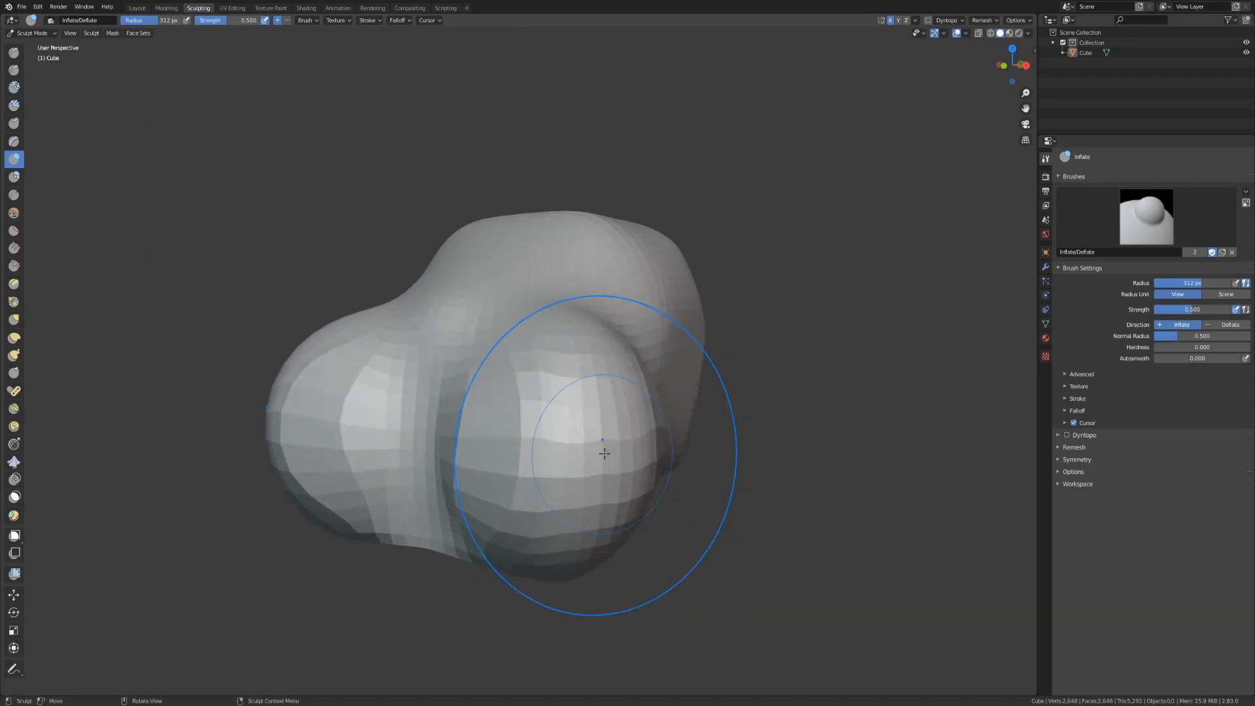
pyautogui.hotkey('ctrl', 'z')
pyautogui.hotkey('ctrl', 'z')
pyautogui.moveTo(604, 454); pyautogui.dragTo(635, 440, button='middle')
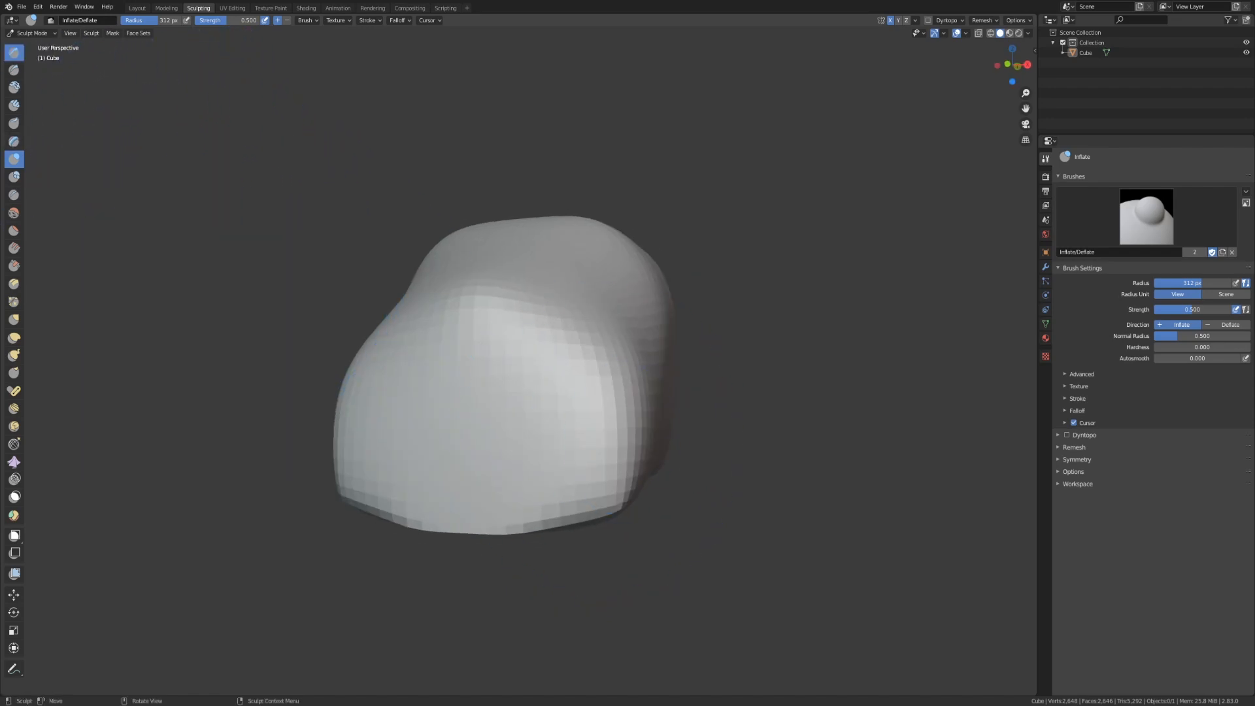
# Step: Try raising the lump's front and upper side surfaces with the Draw brush at a 182 px radius
pyautogui.click(14, 52)
pyautogui.press('[')
pyautogui.press('[')
pyautogui.press('[')
pyautogui.press('[')
pyautogui.press('[')
pyautogui.moveTo(563, 386)
pyautogui.mouseDown()
pyautogui.moveTo(611, 414)
pyautogui.moveTo(585, 366)
pyautogui.moveTo(581, 302)
pyautogui.moveTo(647, 310)
pyautogui.mouseUp()
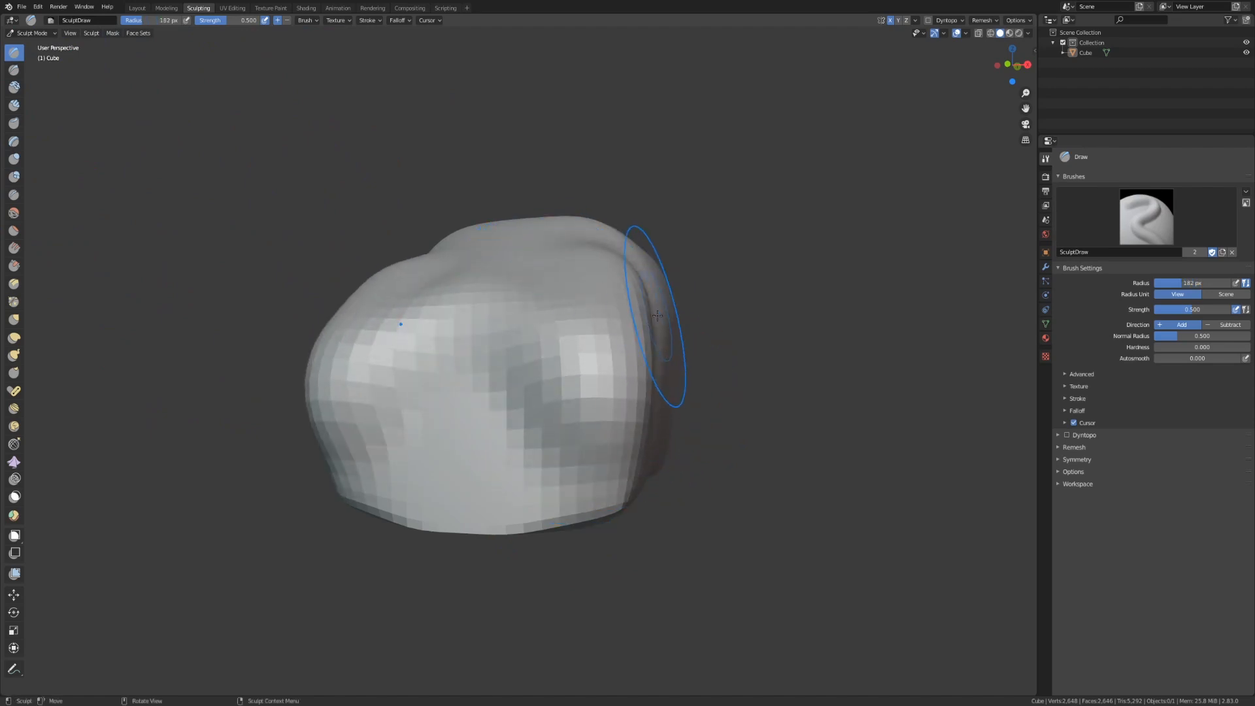
pyautogui.moveTo(650, 314)
pyautogui.mouseDown(button='middle')
pyautogui.moveTo(207, 190)
pyautogui.moveTo(326, 213)
pyautogui.moveTo(69, 136)
pyautogui.mouseUp(button='middle')
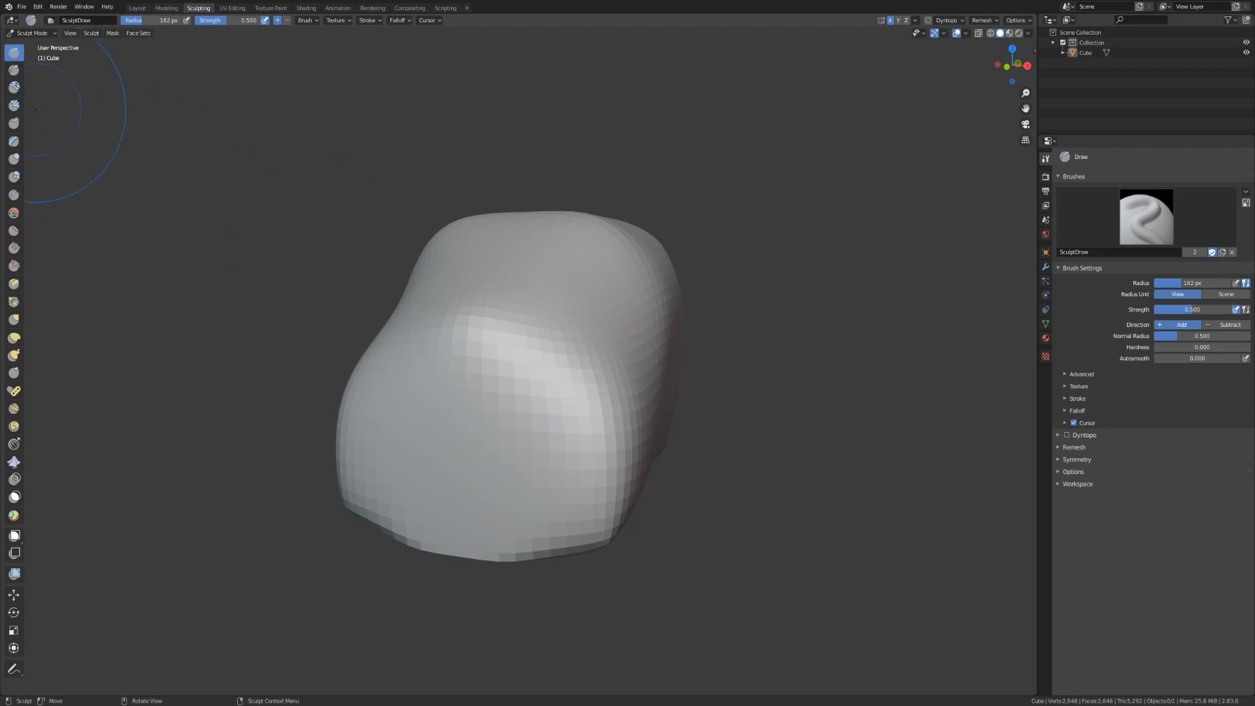
# Step: Build up the lump's front vertical edges with Clay Strips strokes, using a brush radius of 73 px
pyautogui.click(14, 105)
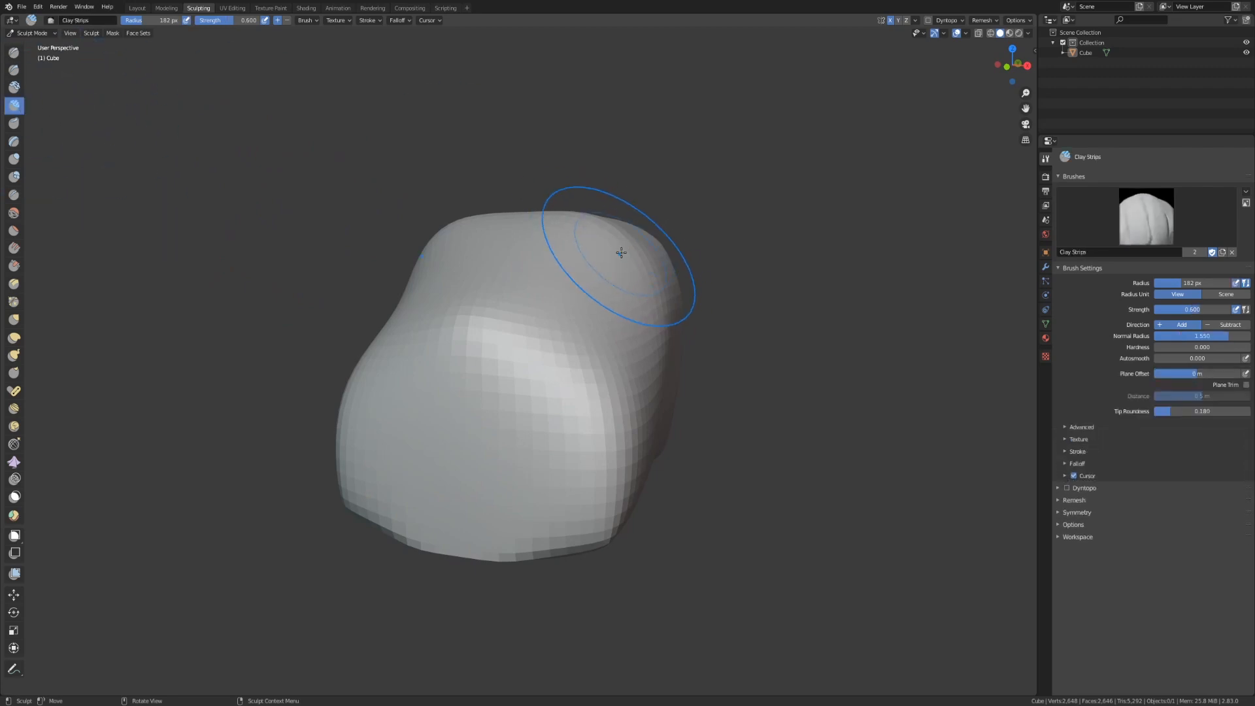
pyautogui.moveTo(537, 372)
pyautogui.mouseDown()
pyautogui.moveTo(581, 498)
pyautogui.moveTo(566, 519)
pyautogui.mouseUp()
pyautogui.moveTo(567, 519); pyautogui.dragTo(461, 526, button='middle')
pyautogui.moveTo(486, 423); pyautogui.dragTo(502, 415, button='middle')
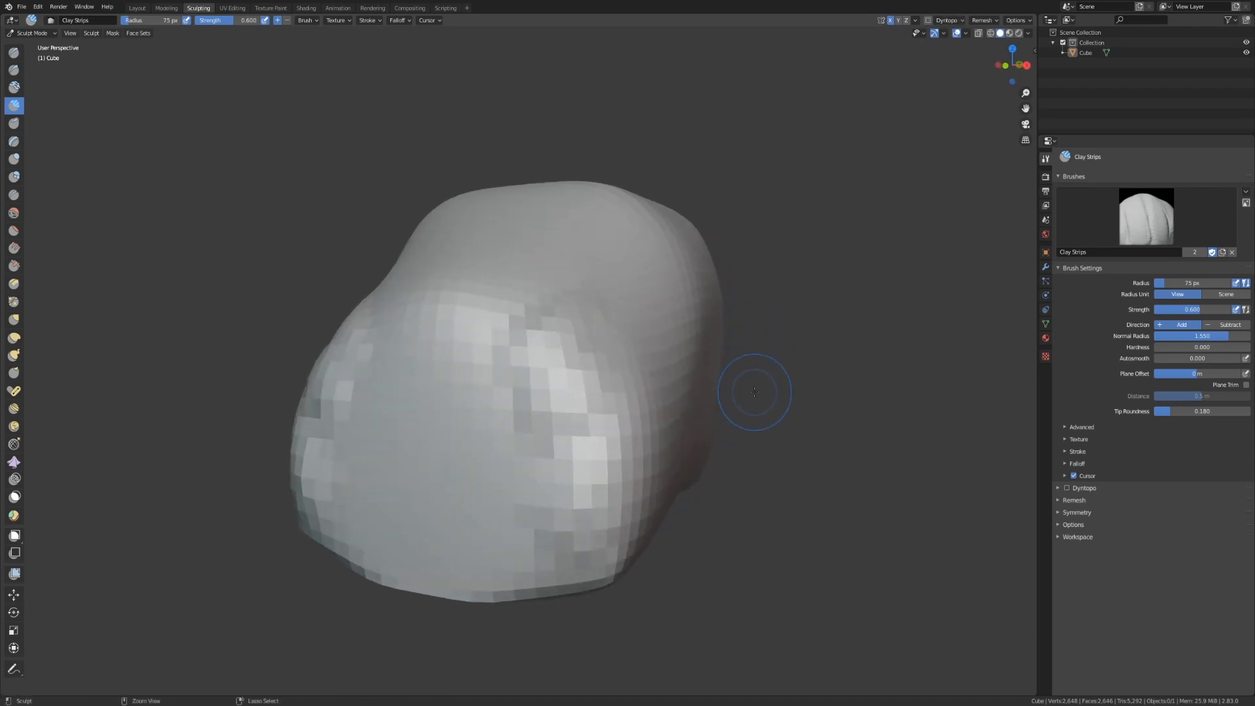
# Step: Enable Dyntopo for the sculpt and set its detailing method to Constant Detail
pyautogui.hotkey('ctrl', 'd')
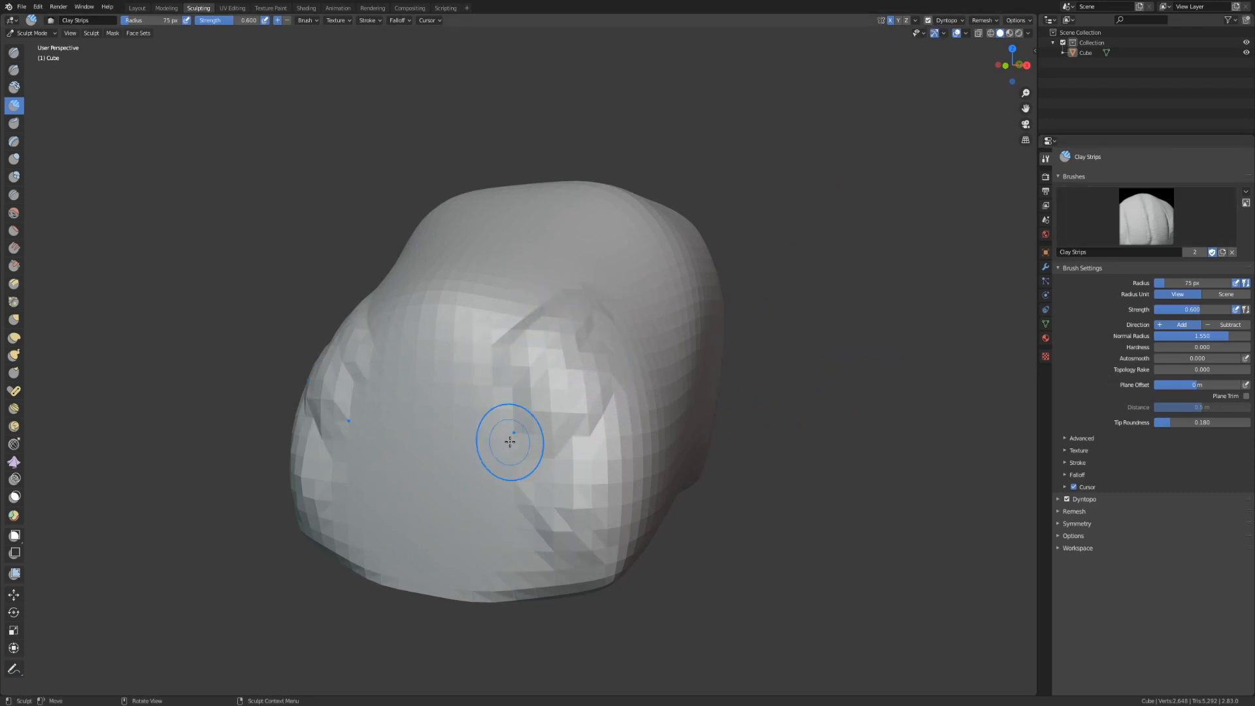
pyautogui.moveTo(588, 440); pyautogui.dragTo(407, 342, button='middle')
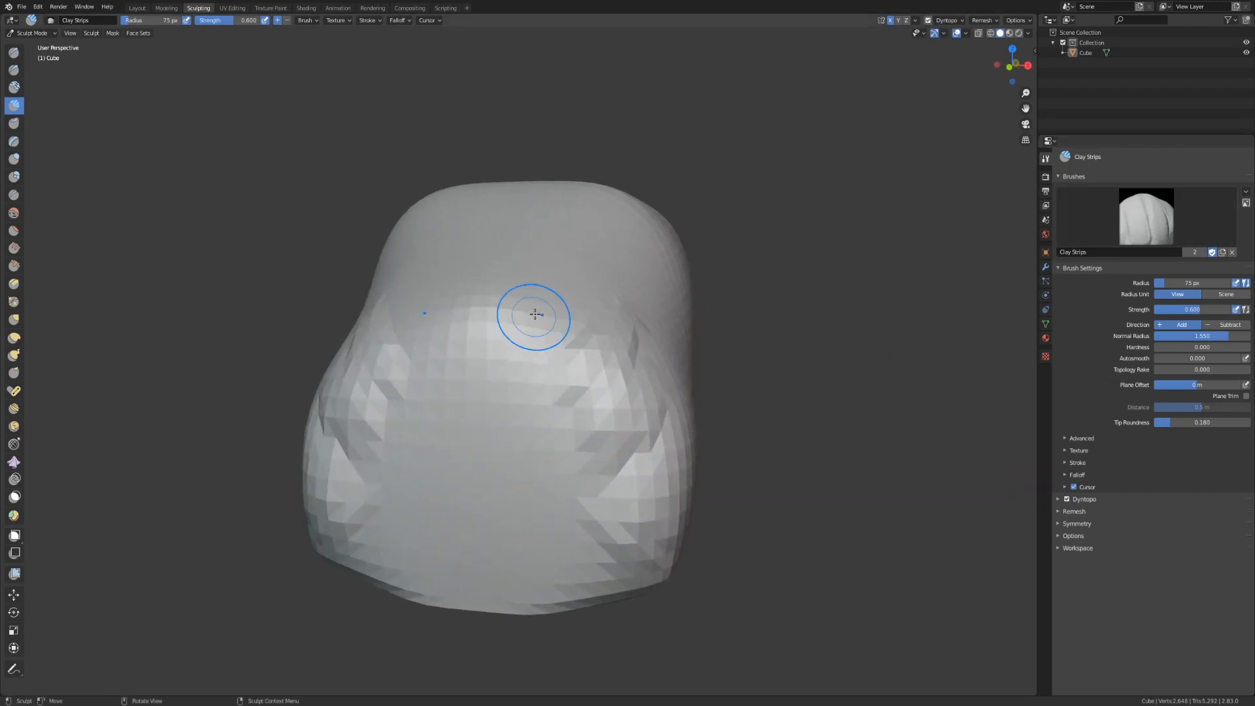
pyautogui.moveTo(439, 392); pyautogui.dragTo(481, 273, button='middle')
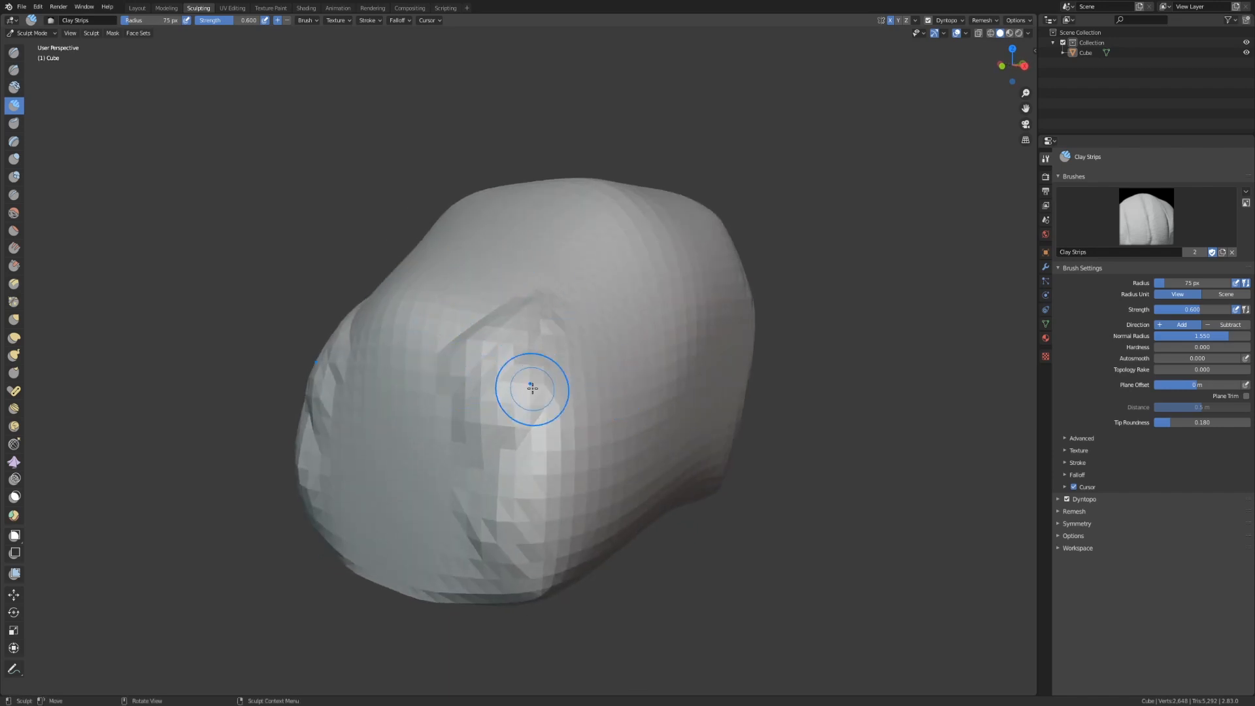
pyautogui.click(1055, 498)
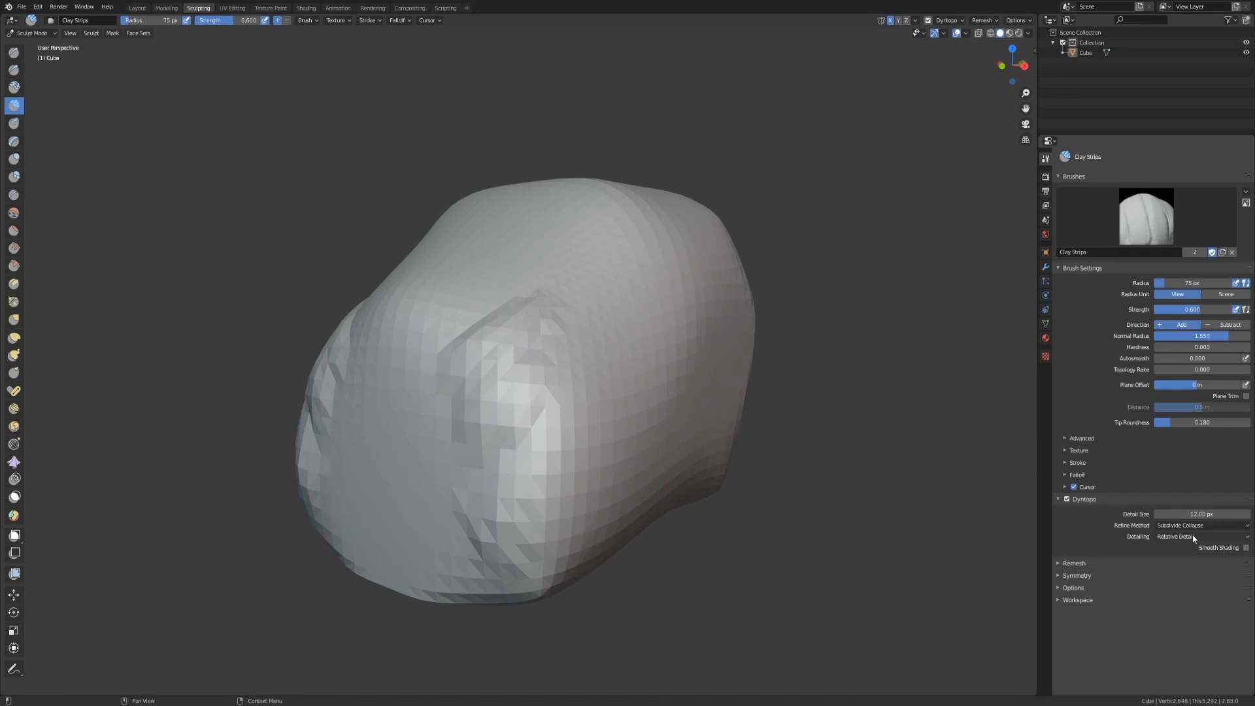
pyautogui.click(1193, 536)
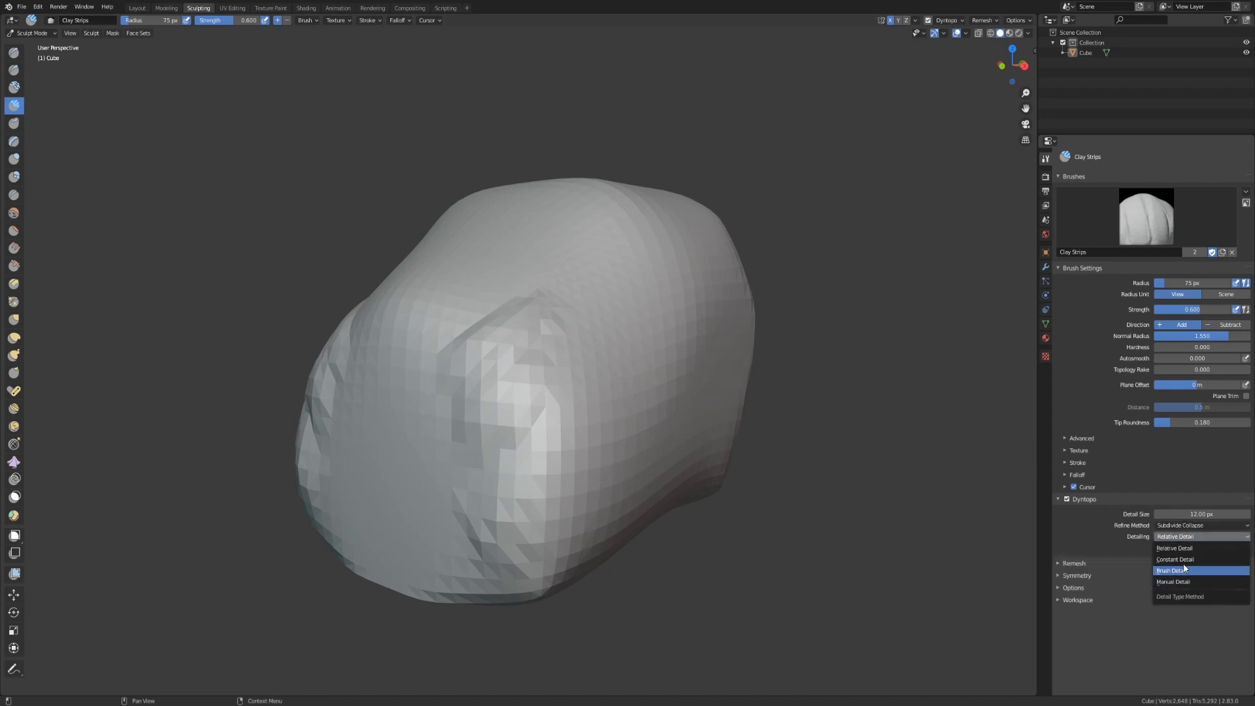
pyautogui.click(1182, 559)
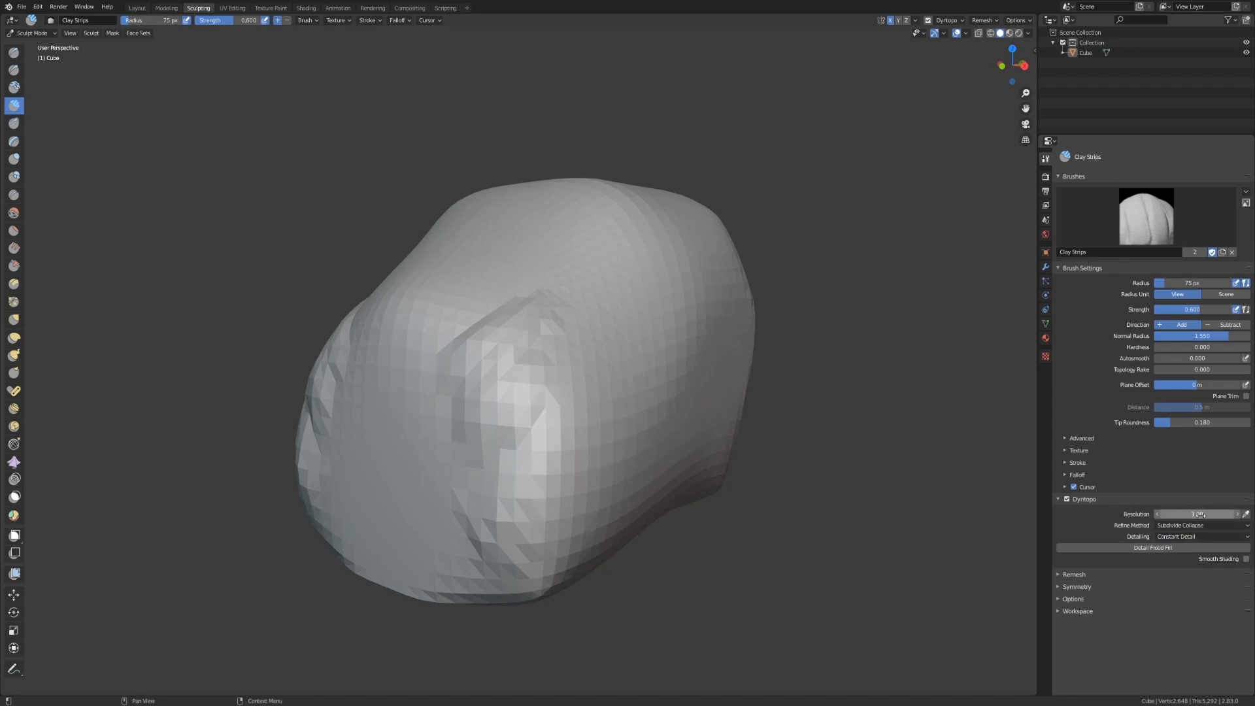
pyautogui.moveTo(733, 449); pyautogui.dragTo(745, 451, button='middle')
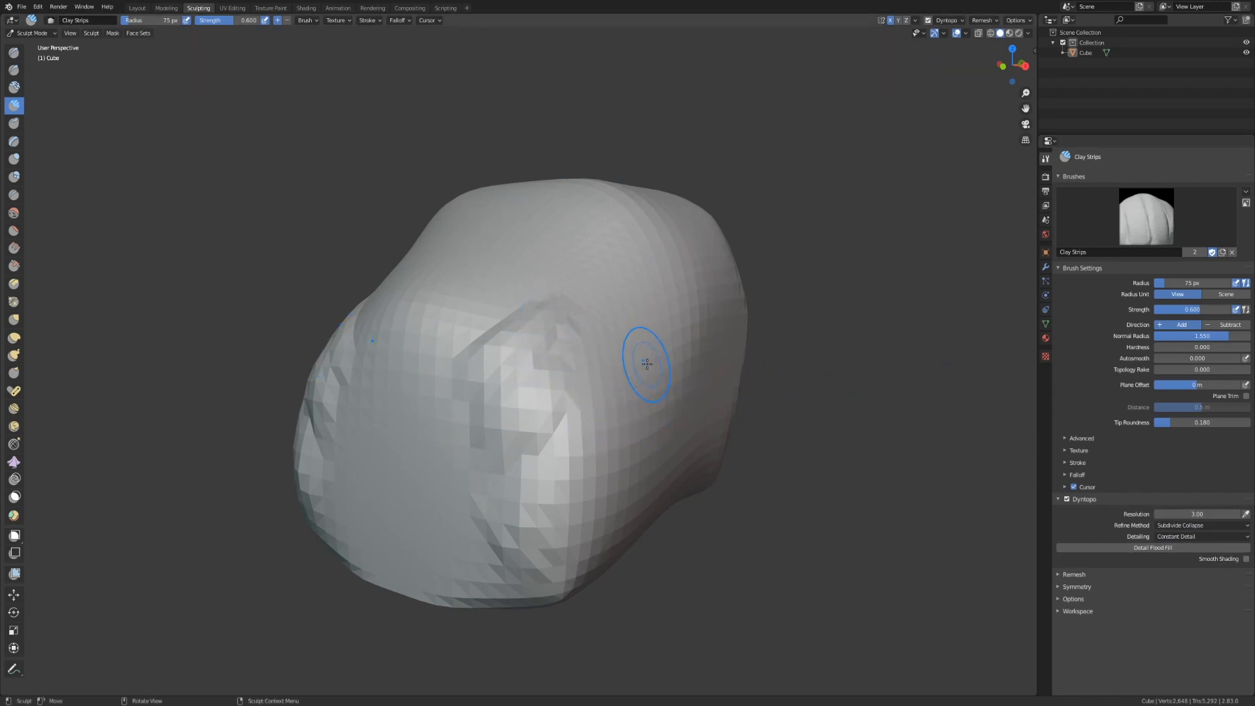
# Step: Try broad Clay Strips strokes over the lump's front and top with a 188 px radius at Dyntopo resolution 3
pyautogui.press(']')
pyautogui.press(']')
pyautogui.press(']')
pyautogui.press(']')
pyautogui.press(']')
pyautogui.press(']')
pyautogui.press(']')
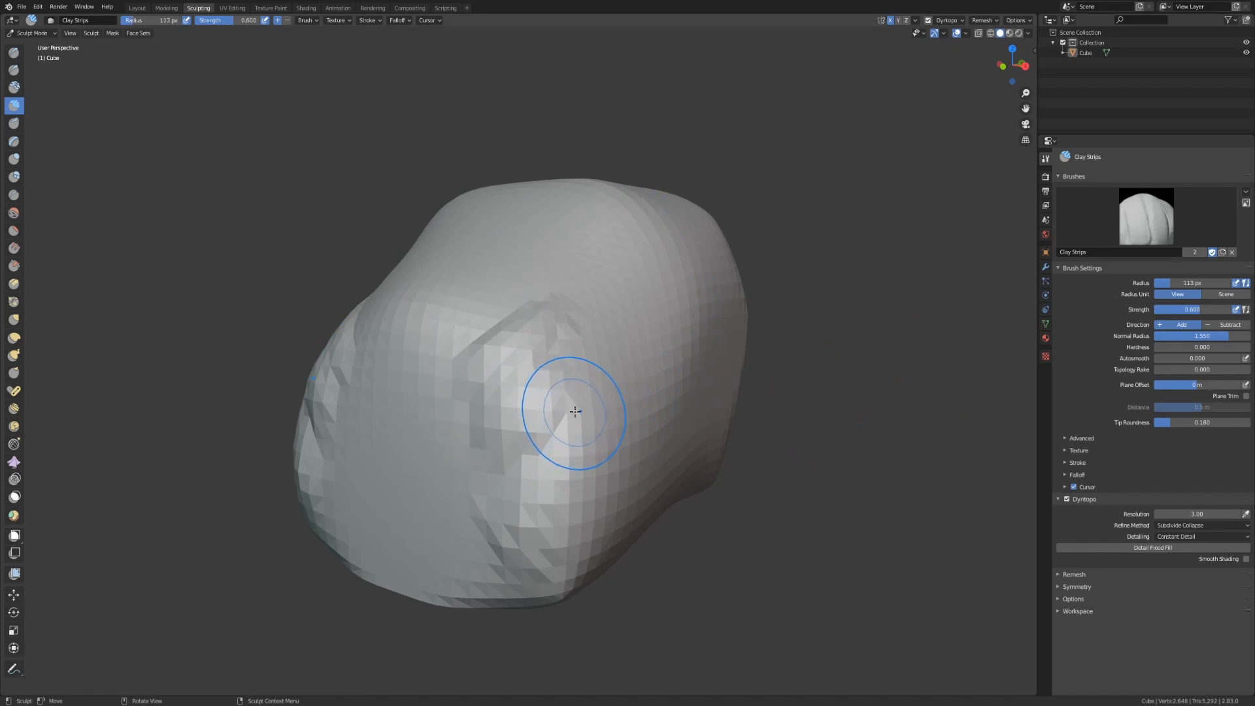
pyautogui.press(']')
pyautogui.press(']')
pyautogui.moveTo(591, 314)
pyautogui.mouseDown()
pyautogui.moveTo(521, 401)
pyautogui.moveTo(535, 301)
pyautogui.moveTo(565, 333)
pyautogui.moveTo(543, 392)
pyautogui.mouseUp()
pyautogui.moveTo(524, 386)
pyautogui.mouseDown(button='middle')
pyautogui.moveTo(551, 378)
pyautogui.moveTo(536, 386)
pyautogui.moveTo(531, 288)
pyautogui.moveTo(595, 277)
pyautogui.moveTo(608, 219)
pyautogui.moveTo(530, 392)
pyautogui.moveTo(613, 372)
pyautogui.moveTo(660, 340)
pyautogui.mouseUp(button='middle')
pyautogui.moveTo(530, 332); pyautogui.dragTo(635, 321, button='middle')
pyautogui.moveTo(513, 320); pyautogui.dragTo(568, 332, button='middle')
pyautogui.scroll(-2, 624, 331)
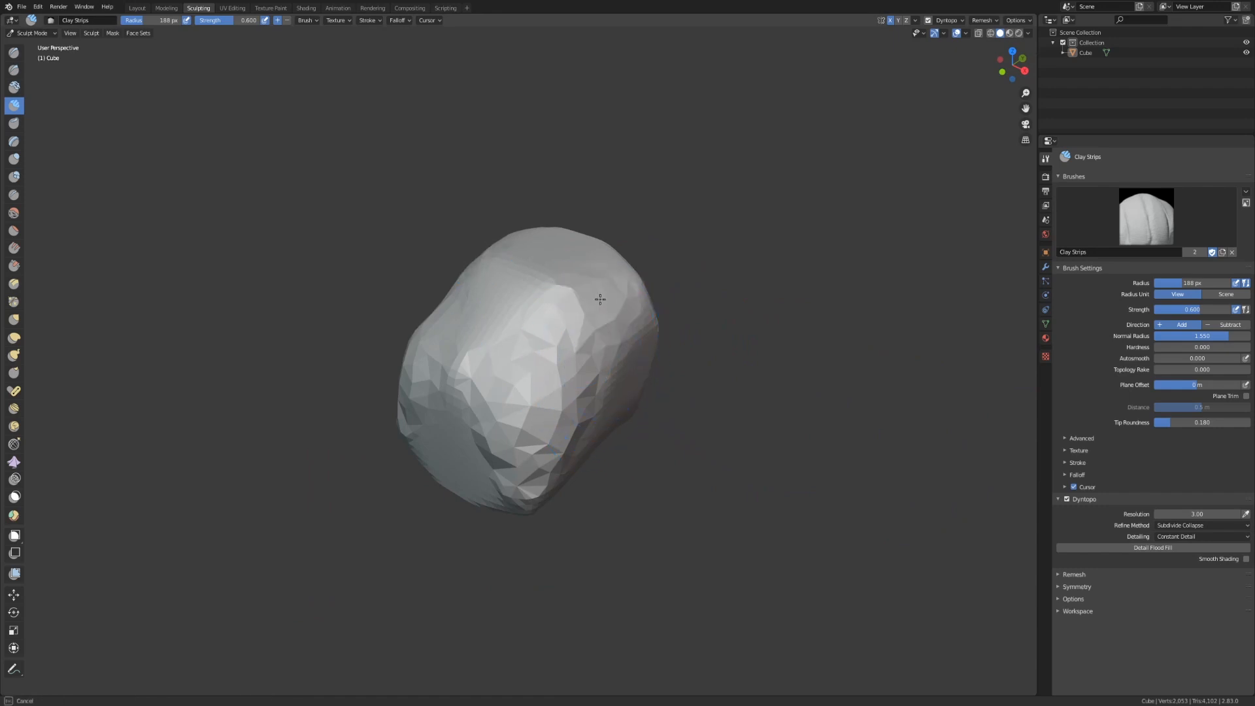
pyautogui.moveTo(640, 345); pyautogui.dragTo(676, 333, button='middle')
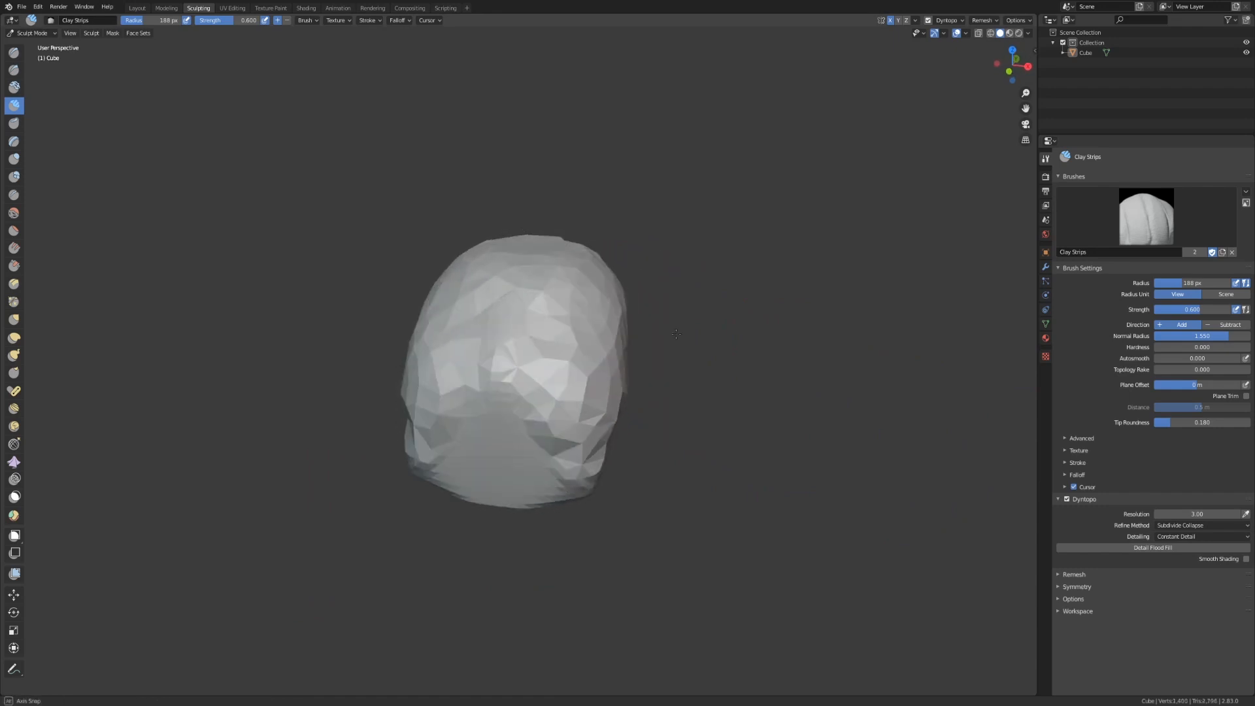
# Step: Undo the coarse low-resolution Clay Strips strokes on the lump
pyautogui.moveTo(425, 330)
pyautogui.mouseDown(button='middle')
pyautogui.moveTo(591, 360)
pyautogui.moveTo(551, 378)
pyautogui.moveTo(556, 367)
pyautogui.mouseUp(button='middle')
pyautogui.scroll(1, 610, 360)
pyautogui.scroll(1, 560, 370)
pyautogui.hotkey('ctrl', 'z')
pyautogui.hotkey('ctrl', 'z')
pyautogui.hotkey('ctrl', 'z')
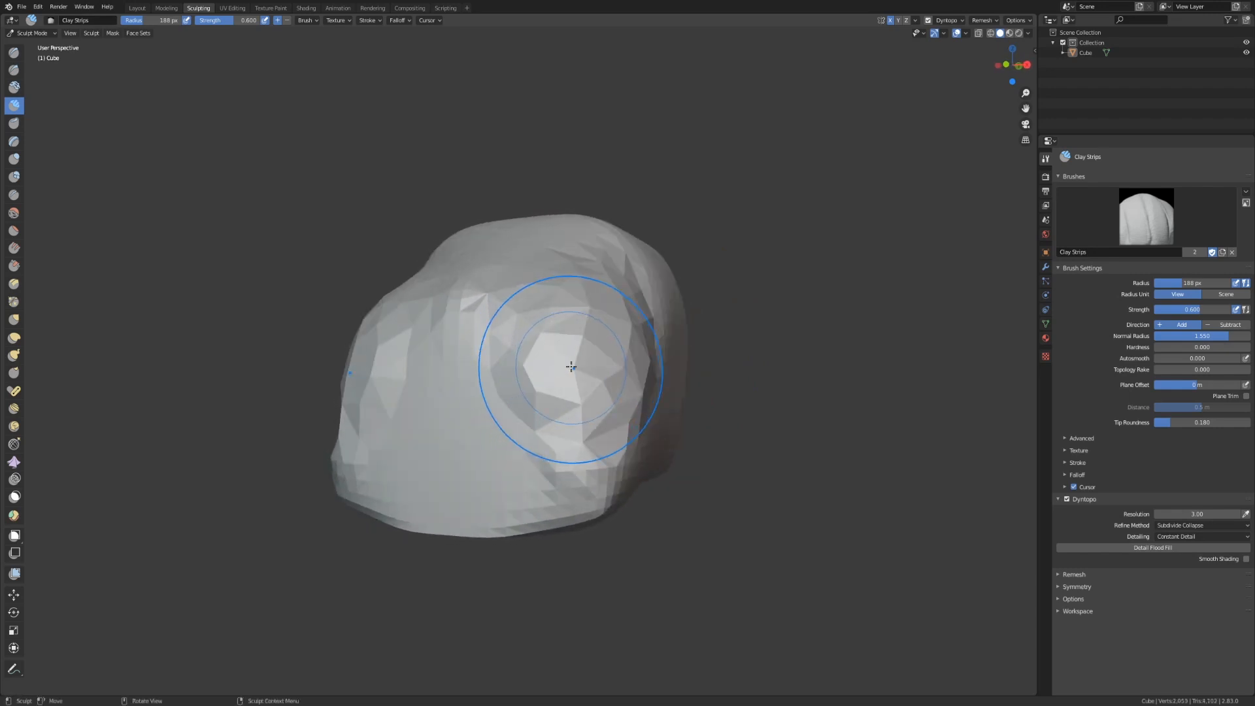
pyautogui.moveTo(321, 432); pyautogui.dragTo(324, 431, button='middle')
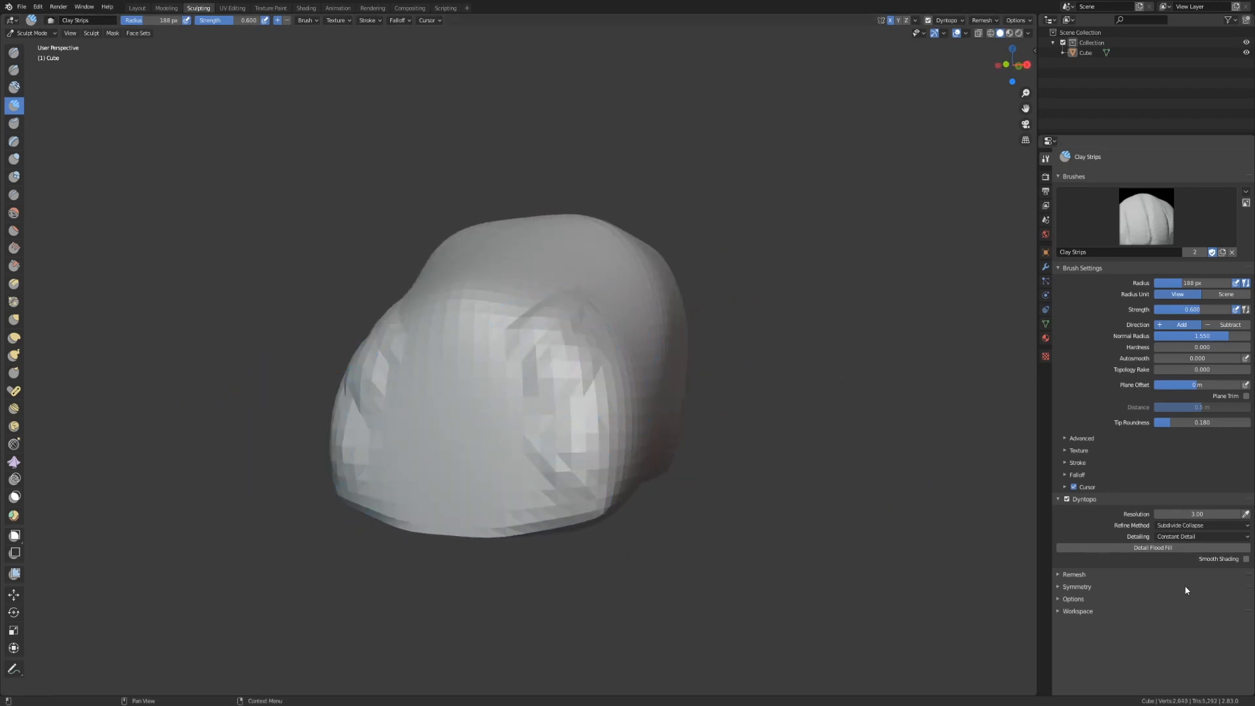
# Step: Set the Dyntopo resolution to 25 and build up detailed Clay Strips ridges on the upper front corners with a 124 px radius
pyautogui.click(1183, 515)
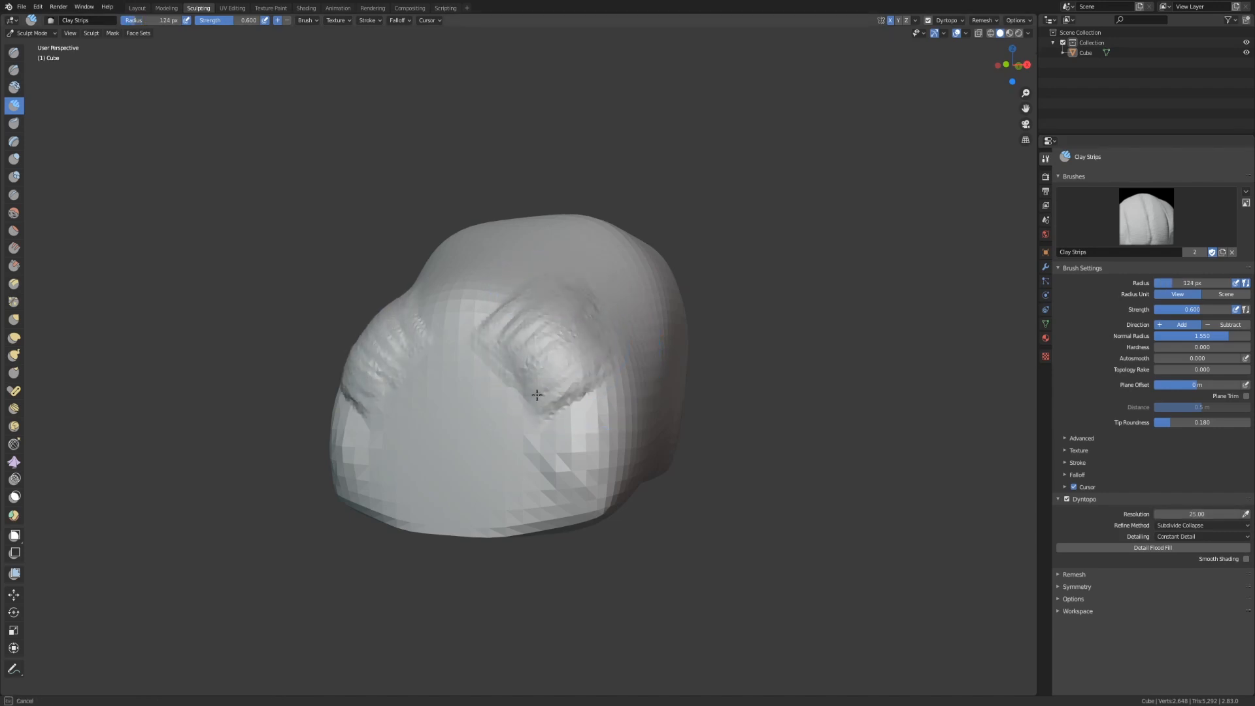
pyautogui.scroll(4, 483, 431)
pyautogui.moveTo(411, 451)
pyautogui.mouseDown(button='middle')
pyautogui.moveTo(380, 443)
pyautogui.moveTo(429, 473)
pyautogui.moveTo(416, 481)
pyautogui.moveTo(375, 468)
pyautogui.moveTo(414, 440)
pyautogui.mouseUp(button='middle')
pyautogui.scroll(-5, 458, 366)
pyautogui.moveTo(465, 353)
pyautogui.mouseDown(button='middle')
pyautogui.moveTo(563, 308)
pyautogui.moveTo(587, 418)
pyautogui.moveTo(609, 424)
pyautogui.moveTo(549, 437)
pyautogui.moveTo(601, 448)
pyautogui.moveTo(559, 410)
pyautogui.mouseUp(button='middle')
# Step: Compare the mesh density in wireframe and solid shading, and try a dense Clay Strips stroke along the lump's upper side
pyautogui.hotkey('shift', 'z')
pyautogui.scroll(3, 609, 425)
pyautogui.hotkey('shift', 'z')
pyautogui.moveTo(590, 369)
pyautogui.mouseDown(button='middle')
pyautogui.moveTo(490, 376)
pyautogui.moveTo(710, 401)
pyautogui.moveTo(515, 375)
pyautogui.mouseUp(button='middle')
pyautogui.hotkey('shift', 'z')
pyautogui.moveTo(590, 218); pyautogui.dragTo(621, 290)
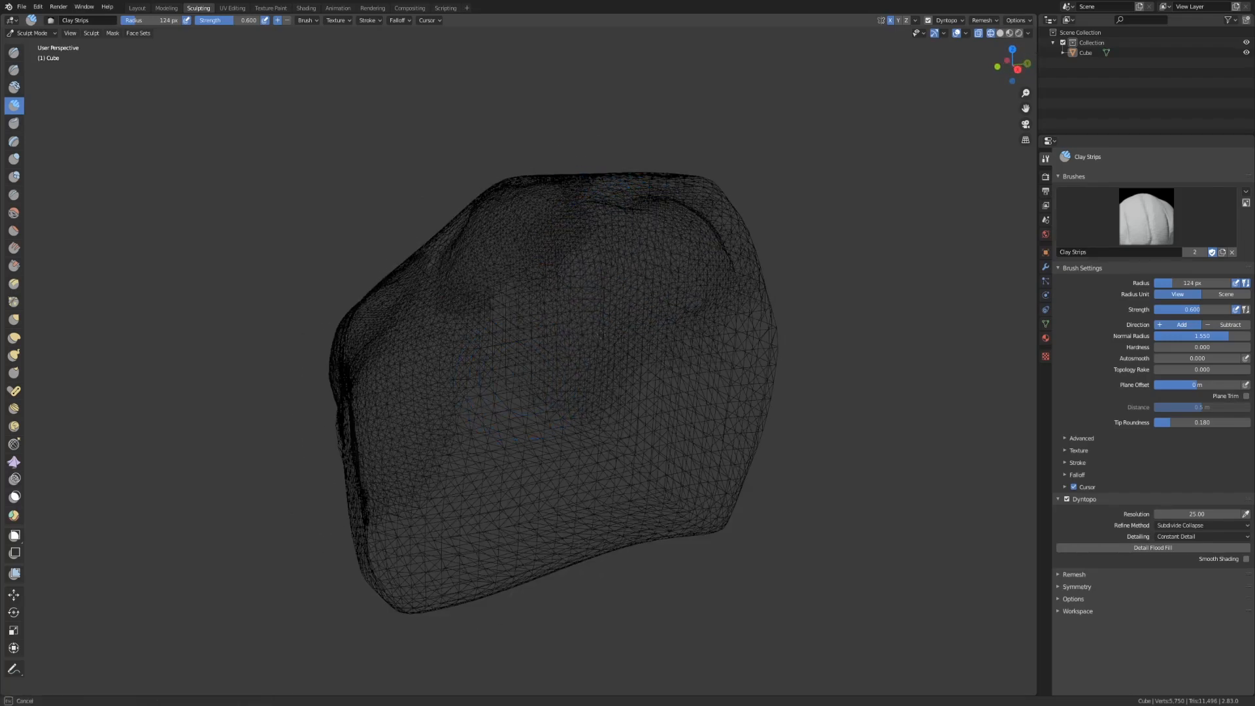
pyautogui.moveTo(512, 377); pyautogui.dragTo(621, 392, button='middle')
# Step: Try a Dyntopo resolution of 3 on the wireframe mesh, and return to solid shading with resolution 25
pyautogui.click(1159, 547)
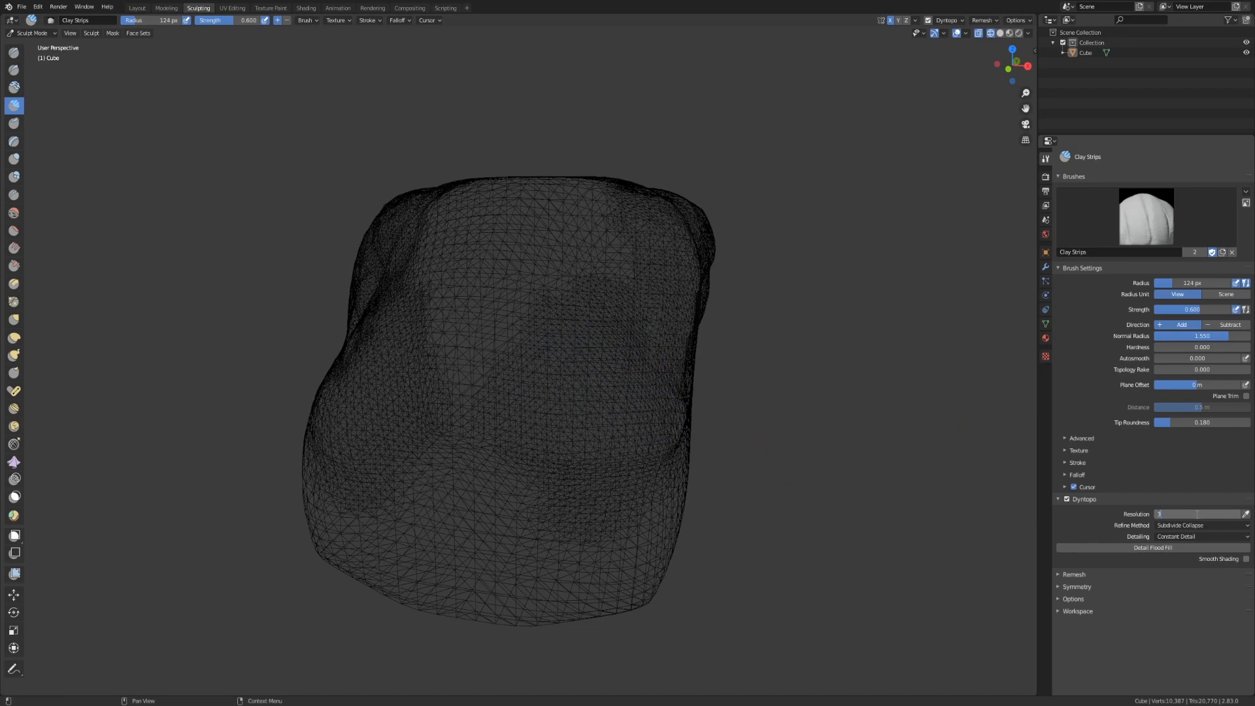
pyautogui.press('Return')
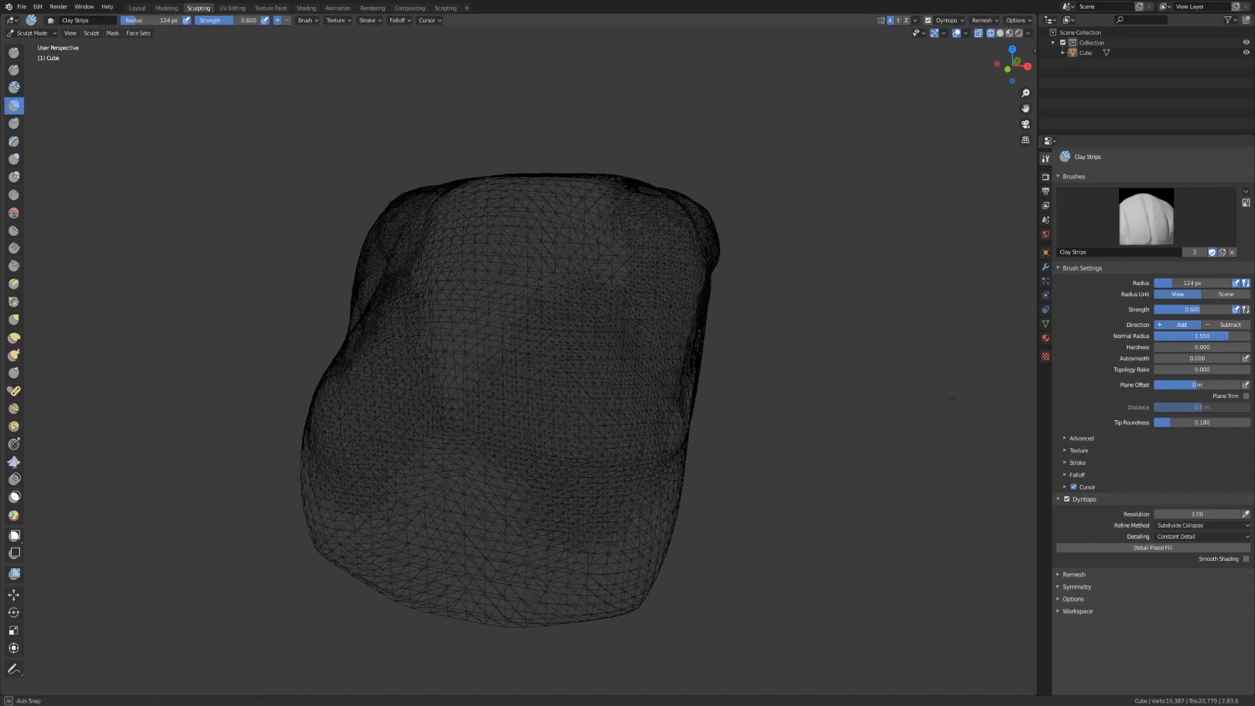
pyautogui.moveTo(967, 385); pyautogui.dragTo(893, 392, button='middle')
pyautogui.moveTo(694, 386); pyautogui.dragTo(667, 406, button='middle')
pyautogui.moveTo(686, 249)
pyautogui.mouseDown(button='middle')
pyautogui.moveTo(551, 343)
pyautogui.moveTo(644, 320)
pyautogui.mouseUp(button='middle')
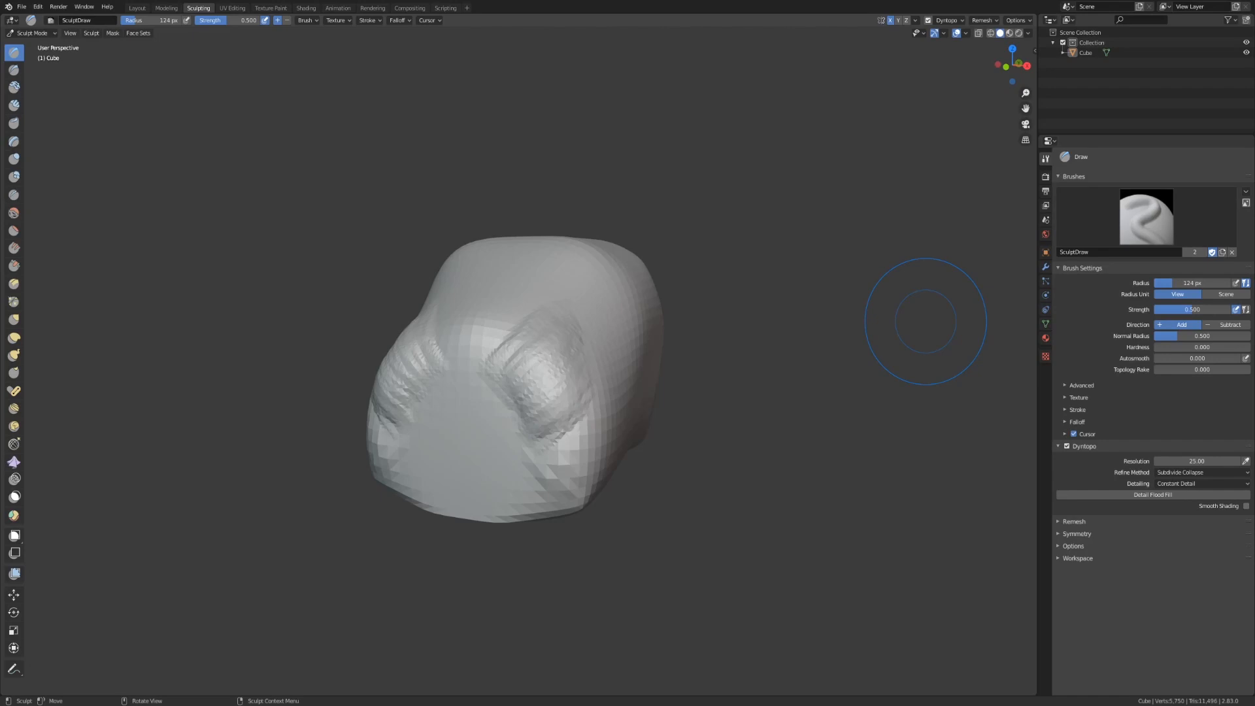
# Step: Flatten the upper side and the outer part of the front ridges with the Flatten brush at a 124 px radius
pyautogui.click(15, 230)
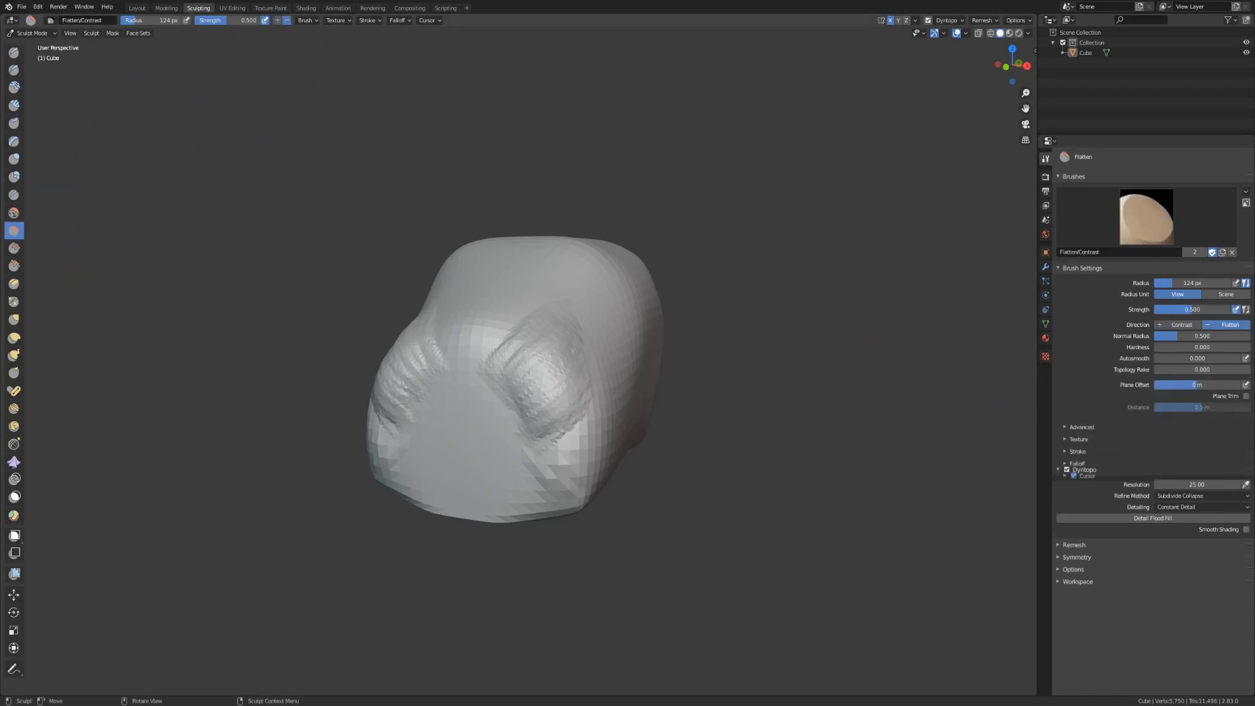
pyautogui.moveTo(770, 333); pyautogui.dragTo(733, 330, button='middle')
pyautogui.scroll(2, 747, 338)
pyautogui.moveTo(623, 217); pyautogui.dragTo(637, 254)
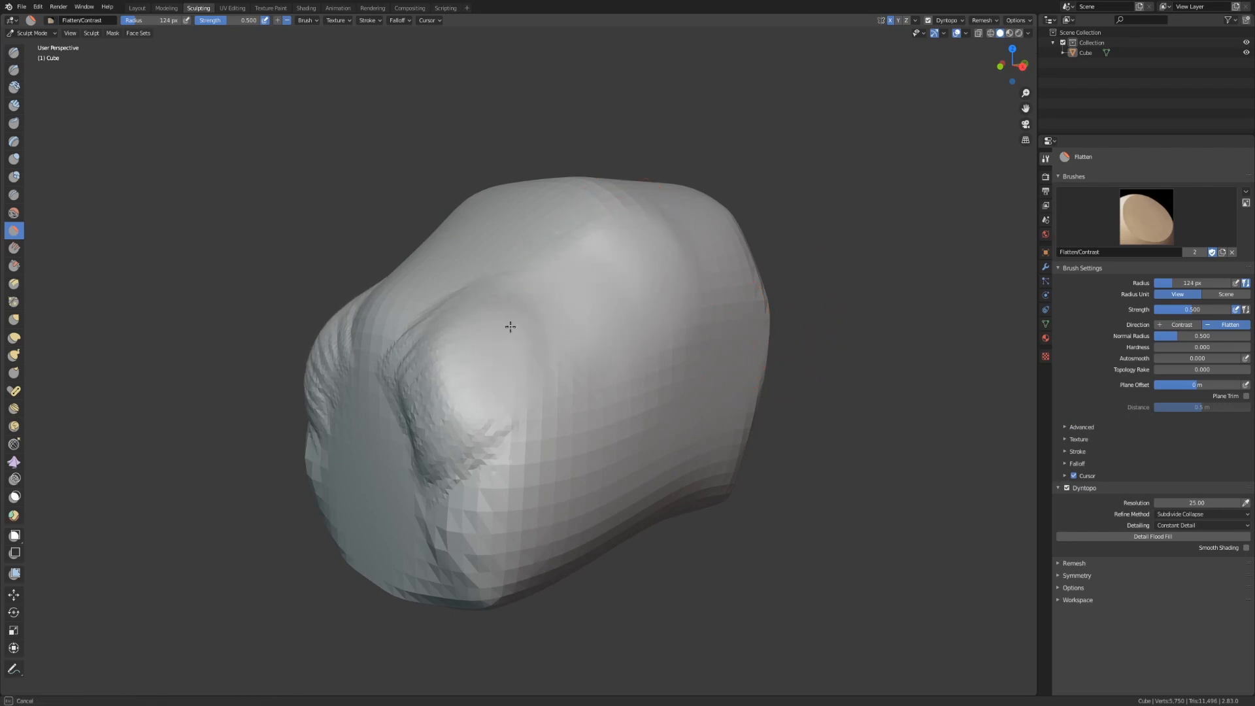
pyautogui.moveTo(533, 364); pyautogui.dragTo(551, 339)
pyautogui.moveTo(552, 340)
pyautogui.mouseDown(button='middle')
pyautogui.moveTo(597, 364)
pyautogui.moveTo(572, 342)
pyautogui.moveTo(482, 328)
pyautogui.mouseUp(button='middle')
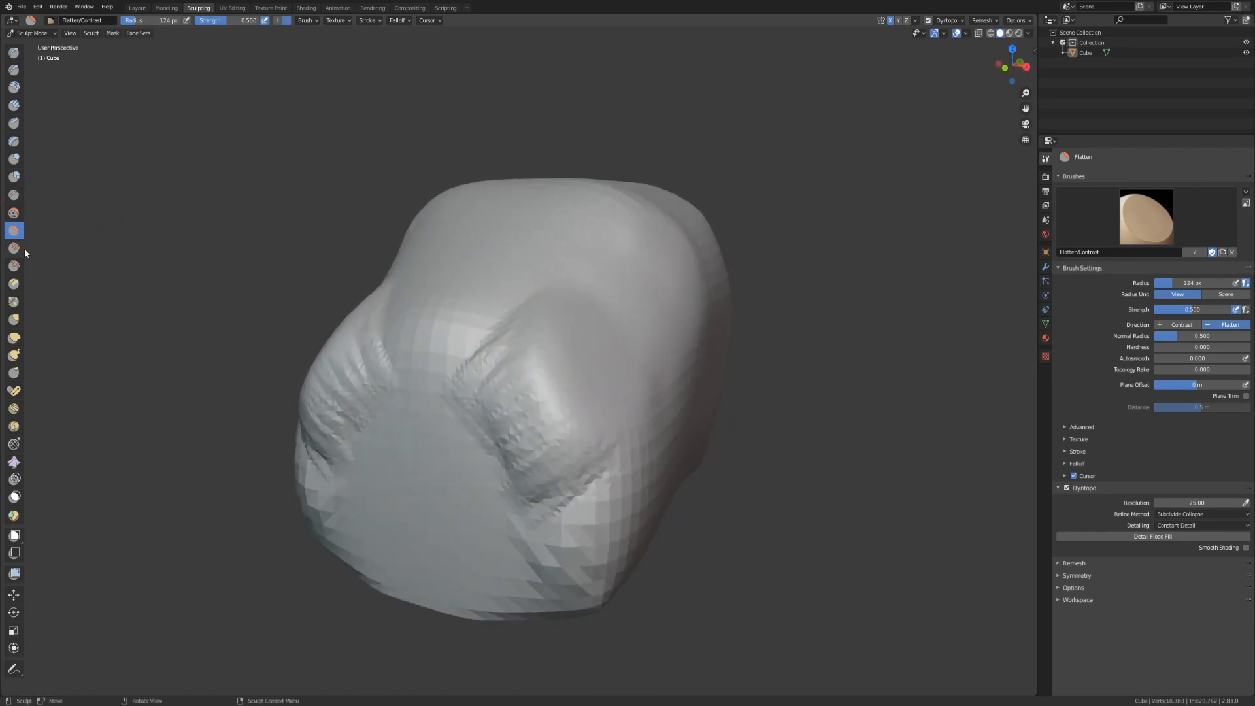
# Step: Scrape hollows into both upper sides of the form with the Scrape brush at a 124 px radius and strength 1.000
pyautogui.click(14, 265)
pyautogui.moveTo(70, 266); pyautogui.dragTo(392, 308, button='middle')
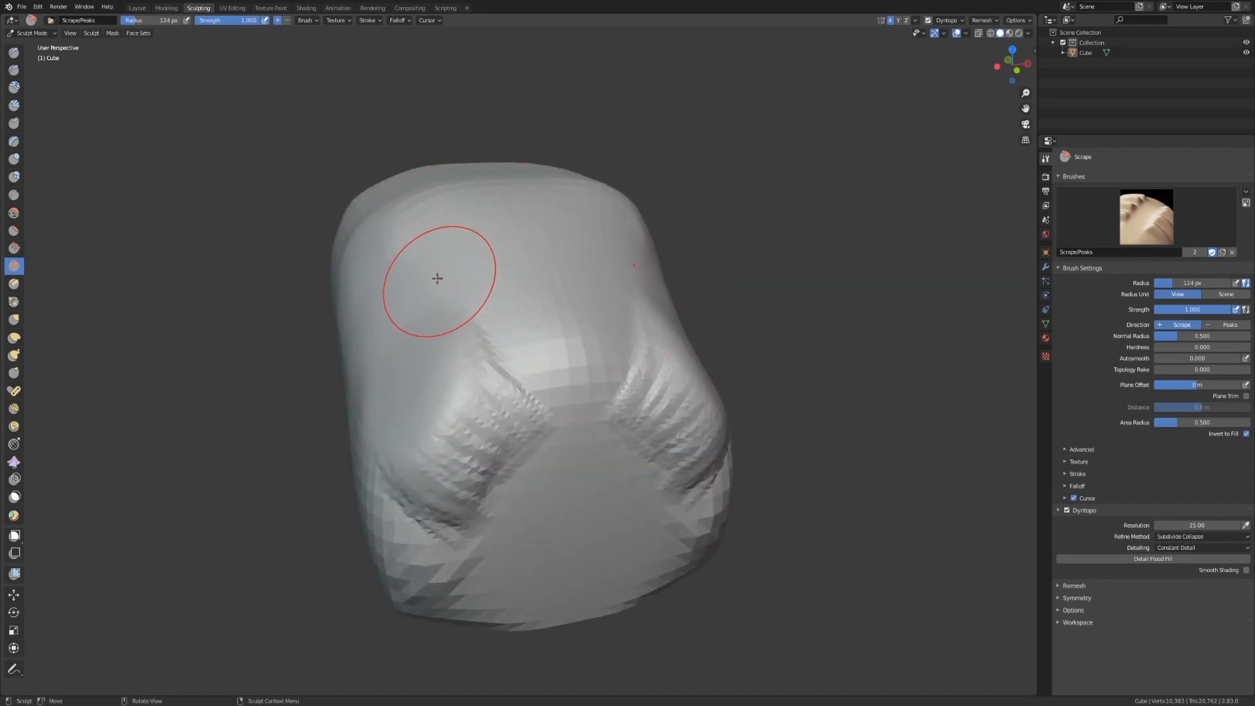
pyautogui.moveTo(440, 281)
pyautogui.mouseDown()
pyautogui.moveTo(466, 375)
pyautogui.moveTo(406, 275)
pyautogui.moveTo(445, 336)
pyautogui.mouseUp()
pyautogui.scroll(-2, 445, 338)
pyautogui.moveTo(446, 338); pyautogui.dragTo(520, 363, button='middle')
pyautogui.moveTo(464, 282)
pyautogui.mouseDown()
pyautogui.moveTo(518, 359)
pyautogui.moveTo(497, 405)
pyautogui.moveTo(457, 415)
pyautogui.moveTo(457, 370)
pyautogui.mouseUp()
pyautogui.moveTo(457, 370)
pyautogui.mouseDown(button='middle')
pyautogui.moveTo(490, 364)
pyautogui.moveTo(434, 355)
pyautogui.mouseUp(button='middle')
pyautogui.scroll(3, 440, 351)
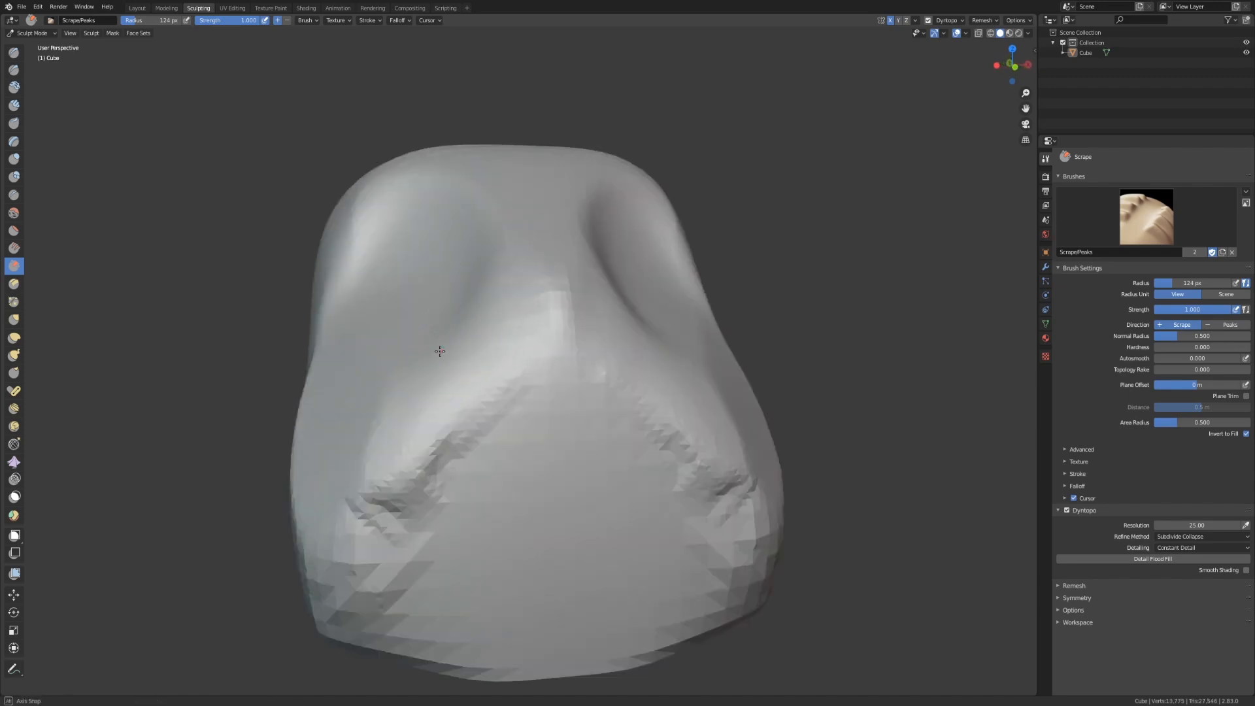
# Step: Deepen the hollow on the upper side with more Scrape strokes near its outer edge
pyautogui.scroll(-2, 431, 353)
pyautogui.moveTo(513, 216); pyautogui.dragTo(589, 227, button='middle')
pyautogui.scroll(2, 589, 227)
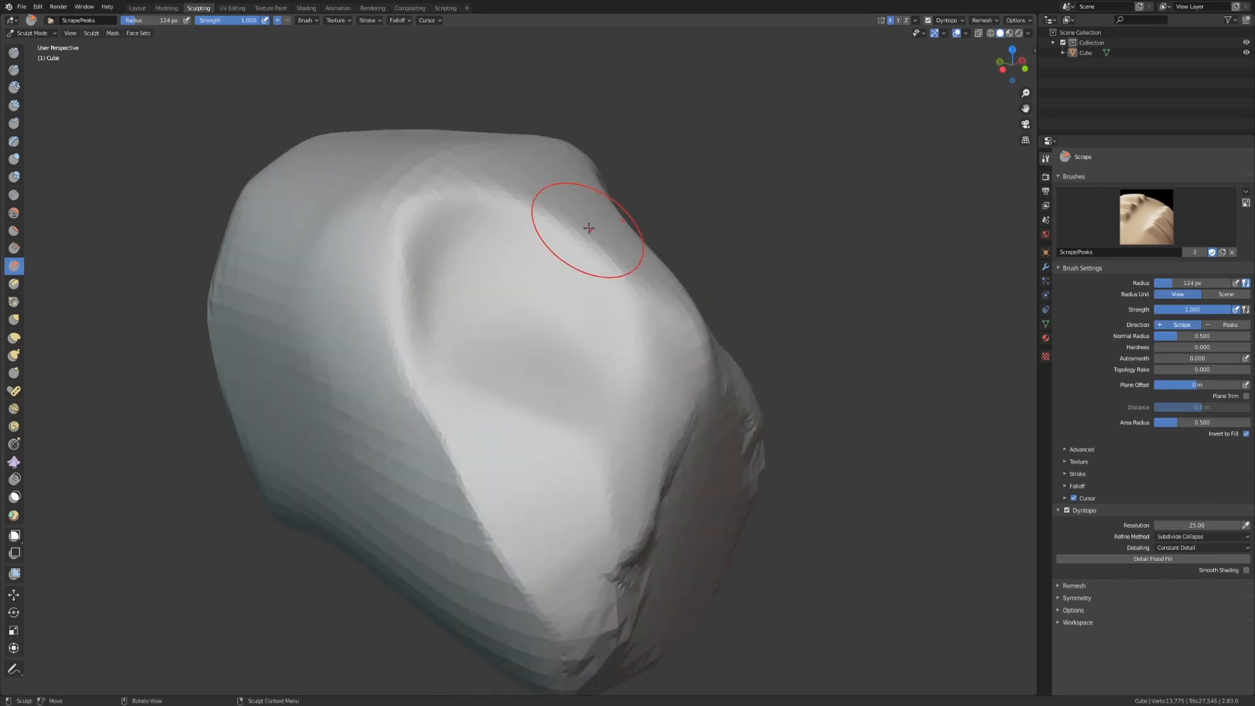
pyautogui.scroll(-2, 408, 269)
pyautogui.moveTo(455, 359)
pyautogui.mouseDown()
pyautogui.moveTo(428, 288)
pyautogui.moveTo(464, 294)
pyautogui.moveTo(429, 284)
pyautogui.mouseUp()
pyautogui.moveTo(459, 346)
pyautogui.mouseDown()
pyautogui.moveTo(425, 277)
pyautogui.moveTo(434, 257)
pyautogui.moveTo(412, 287)
pyautogui.moveTo(415, 338)
pyautogui.mouseUp()
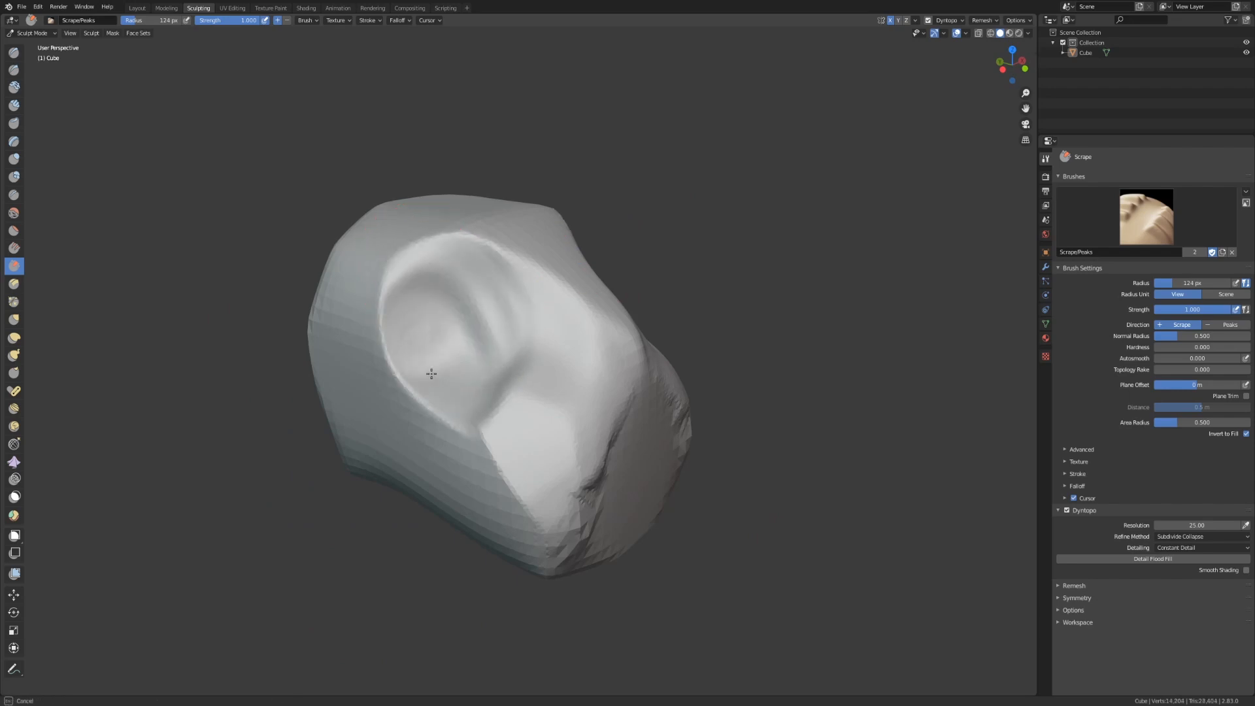
pyautogui.moveTo(532, 462)
pyautogui.mouseDown(button='middle')
pyautogui.moveTo(563, 475)
pyautogui.moveTo(512, 468)
pyautogui.moveTo(518, 482)
pyautogui.mouseUp(button='middle')
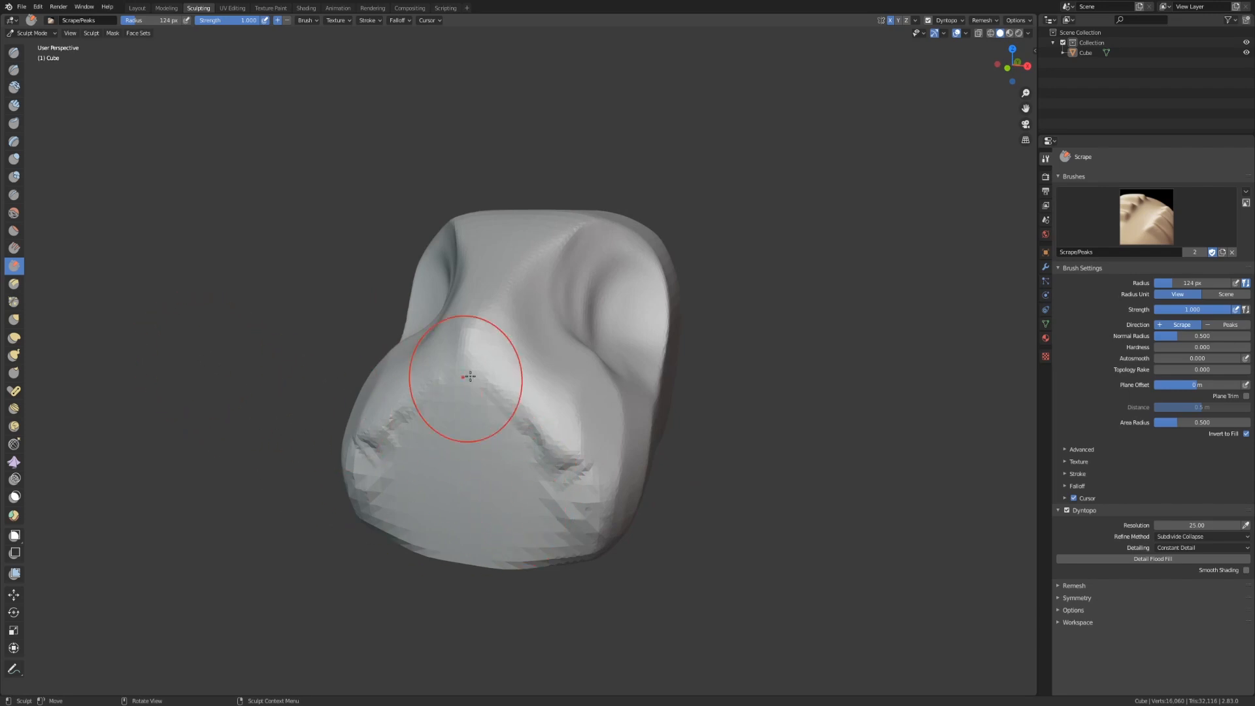
pyautogui.moveTo(416, 426); pyautogui.dragTo(456, 428, button='middle')
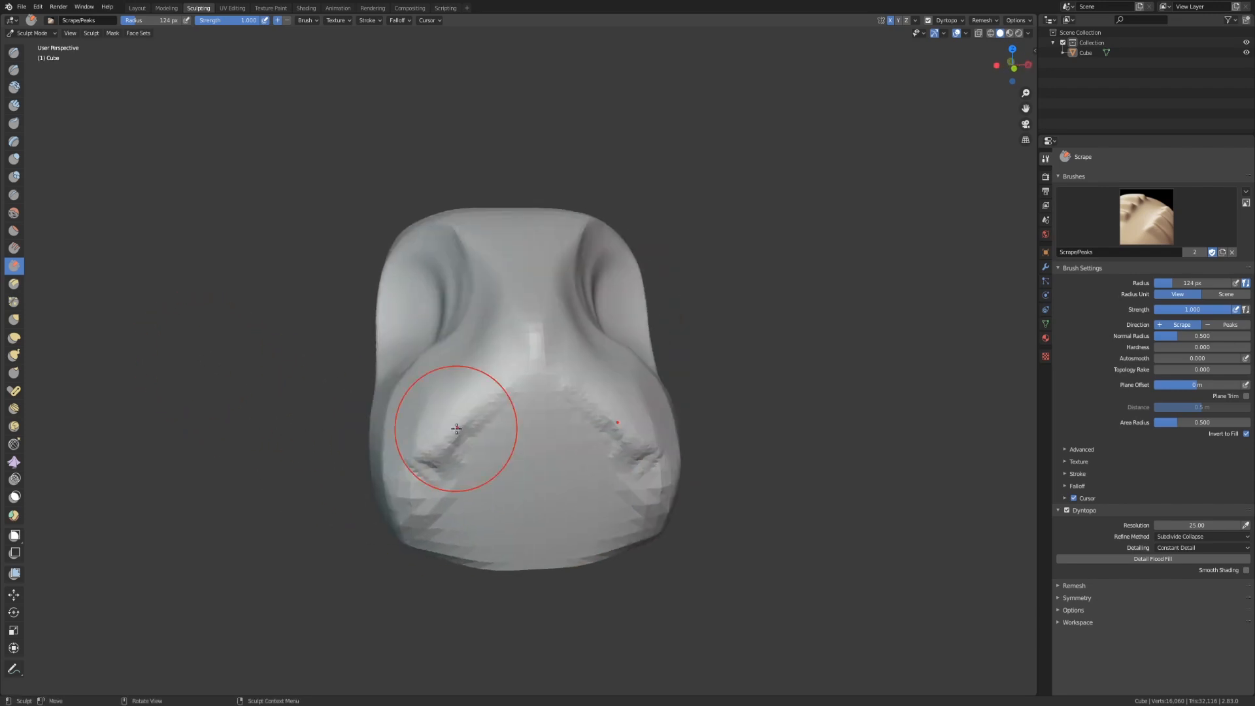
# Step: Compare the Flatten and Scrape brushes on the front of the form, ending with Scrape
pyautogui.click(14, 230)
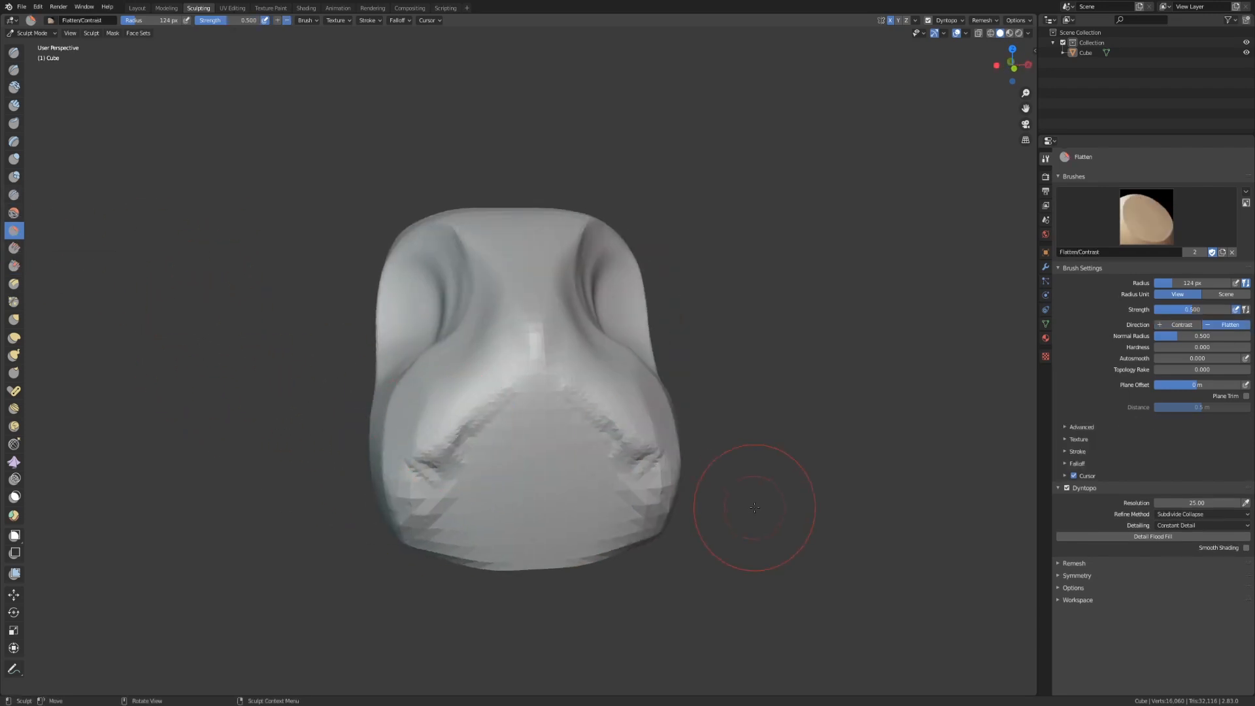
pyautogui.moveTo(747, 504); pyautogui.dragTo(514, 410, button='middle')
pyautogui.moveTo(514, 410); pyautogui.dragTo(574, 441)
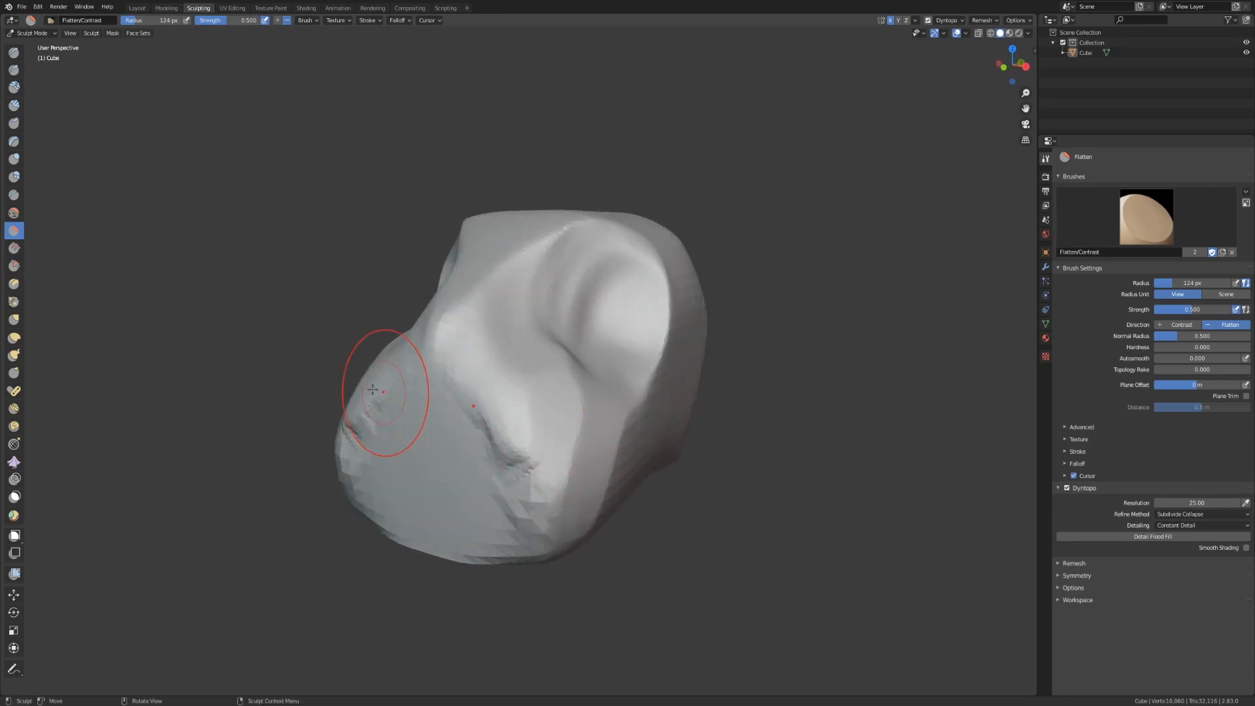
pyautogui.click(14, 266)
pyautogui.moveTo(643, 497)
pyautogui.mouseDown(button='middle')
pyautogui.moveTo(523, 467)
pyautogui.moveTo(618, 489)
pyautogui.moveTo(577, 465)
pyautogui.moveTo(700, 486)
pyautogui.mouseUp(button='middle')
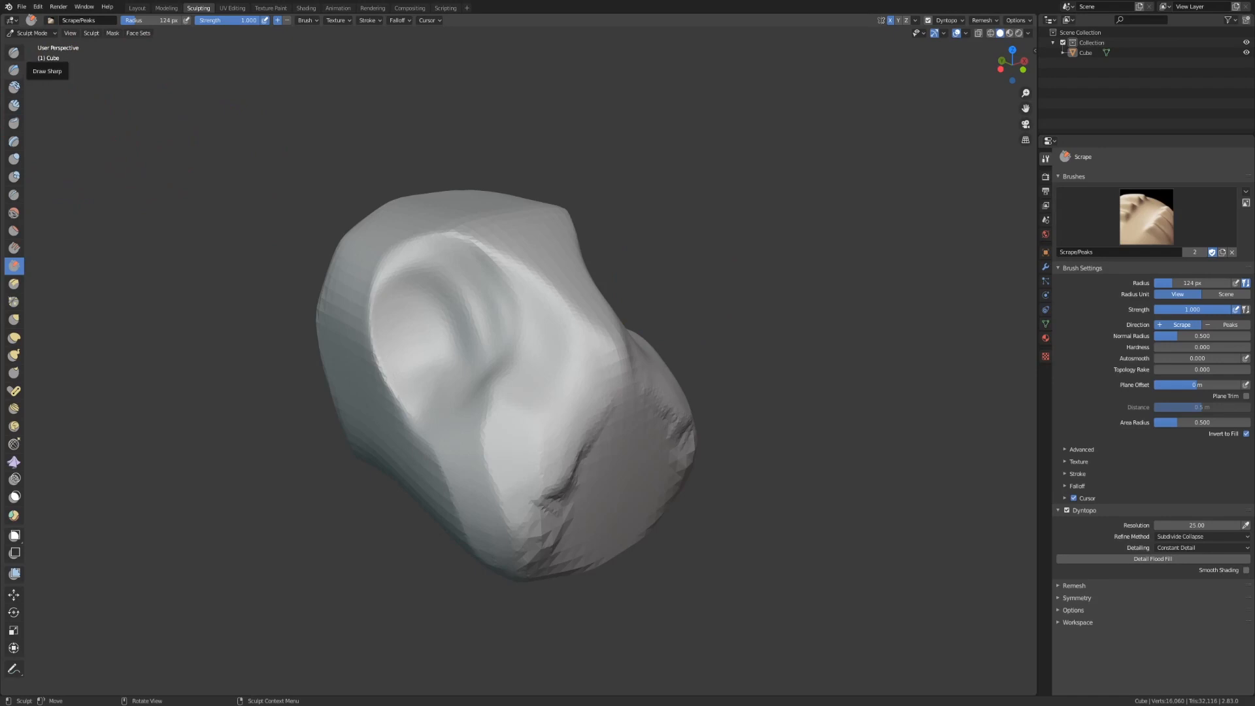
# Step: Carve a long groove from the side hollow down to the front ridge with Draw Sharp at an 80 px radius
pyautogui.click(15, 70)
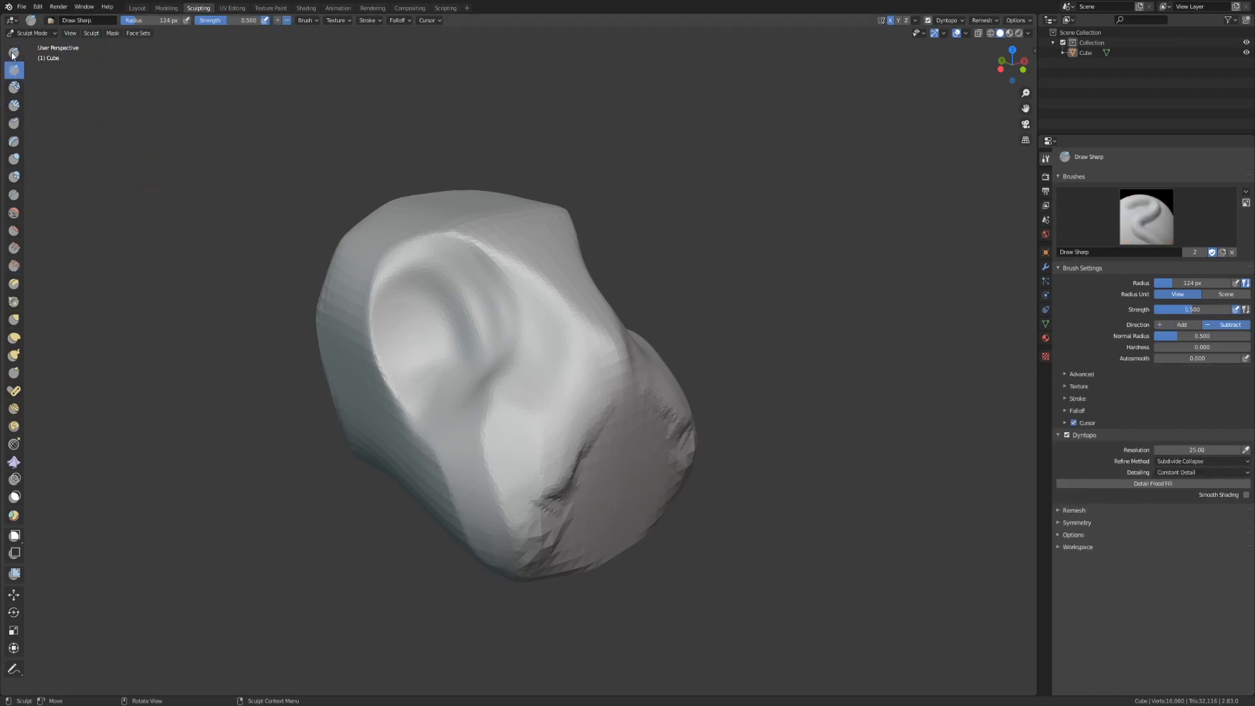
pyautogui.scroll(2, 612, 326)
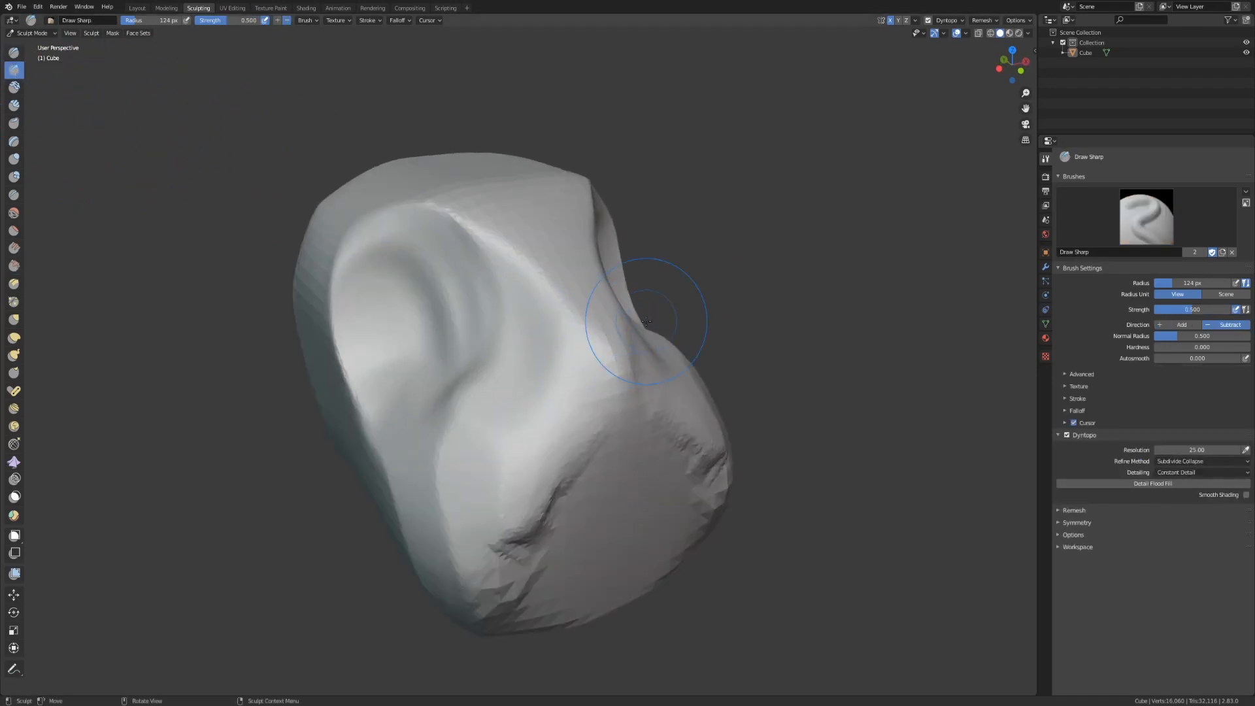
pyautogui.press('[')
pyautogui.press('[')
pyautogui.press('[')
pyautogui.press('[')
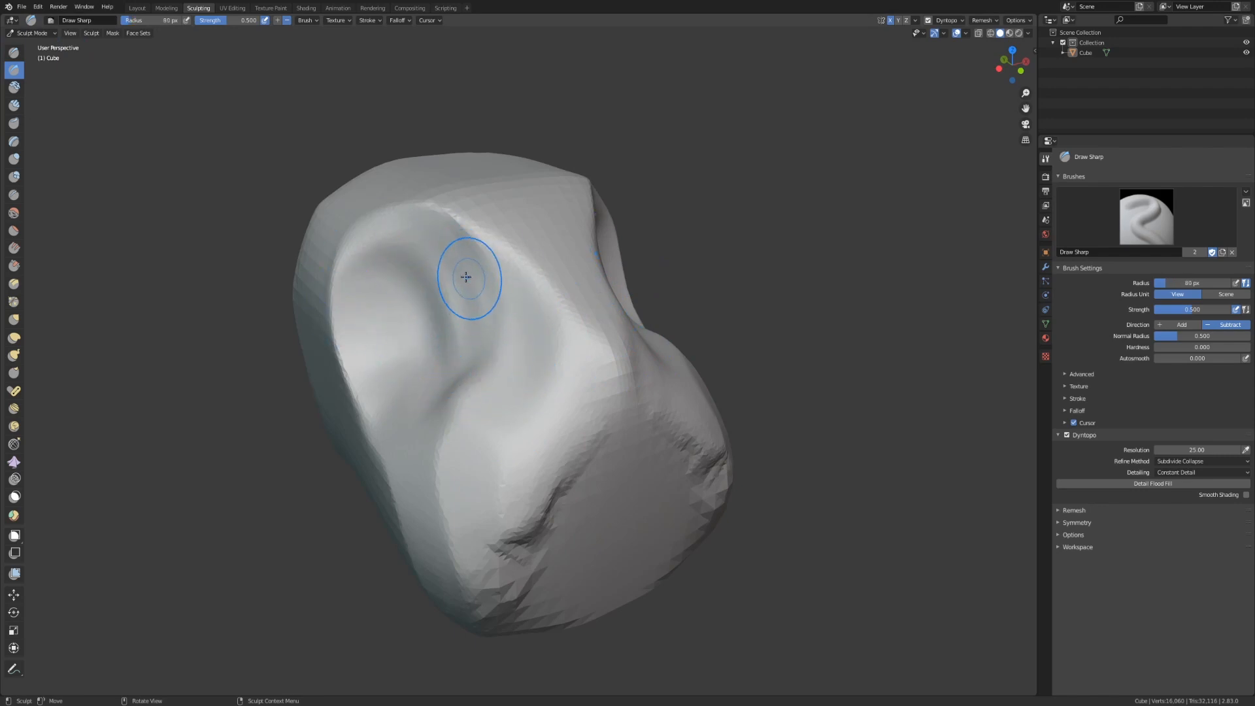
pyautogui.moveTo(413, 231)
pyautogui.mouseDown()
pyautogui.moveTo(481, 340)
pyautogui.moveTo(538, 516)
pyautogui.mouseUp()
pyautogui.moveTo(537, 515); pyautogui.dragTo(508, 310, button='middle')
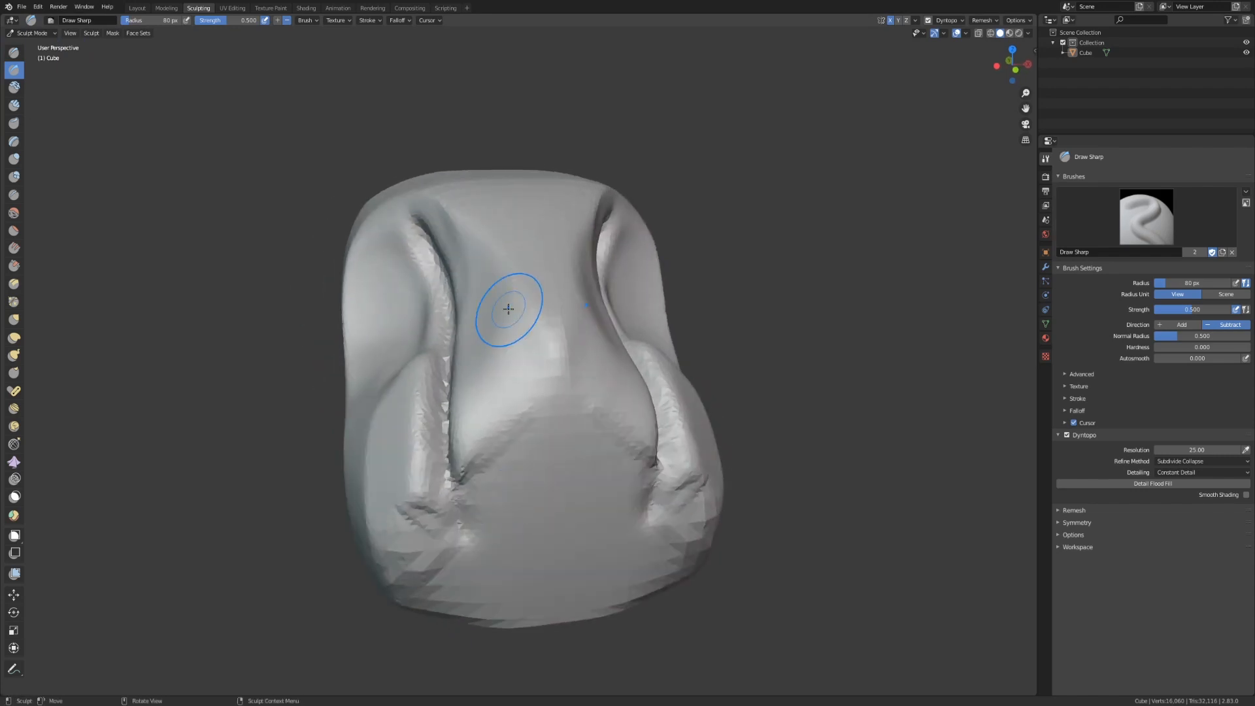
# Step: Carve grooves down the middle of the front with Draw Sharp, running between the two side grooves
pyautogui.moveTo(532, 282); pyautogui.dragTo(557, 537)
pyautogui.moveTo(540, 304); pyautogui.dragTo(536, 568)
pyautogui.moveTo(541, 504); pyautogui.dragTo(526, 578)
pyautogui.scroll(-2, 525, 578)
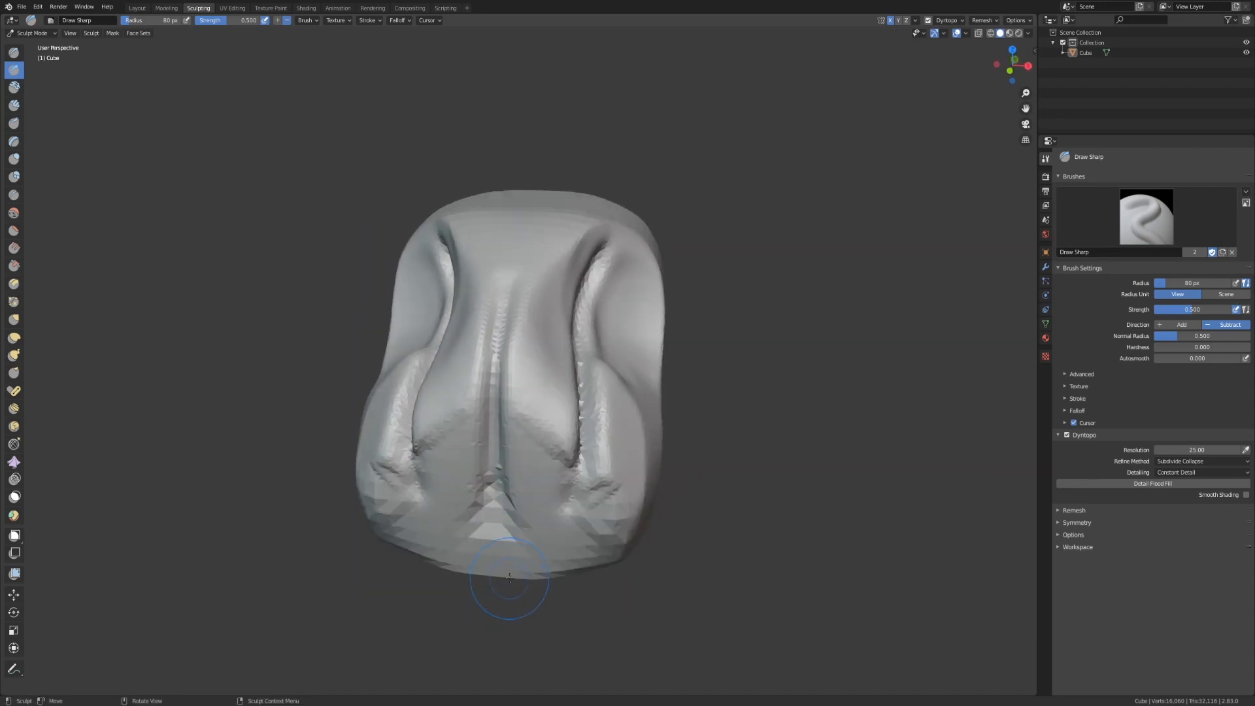
pyautogui.moveTo(543, 575); pyautogui.dragTo(554, 570, button='middle')
pyautogui.moveTo(532, 291); pyautogui.dragTo(560, 313, button='middle')
pyautogui.moveTo(560, 258); pyautogui.dragTo(518, 271, button='middle')
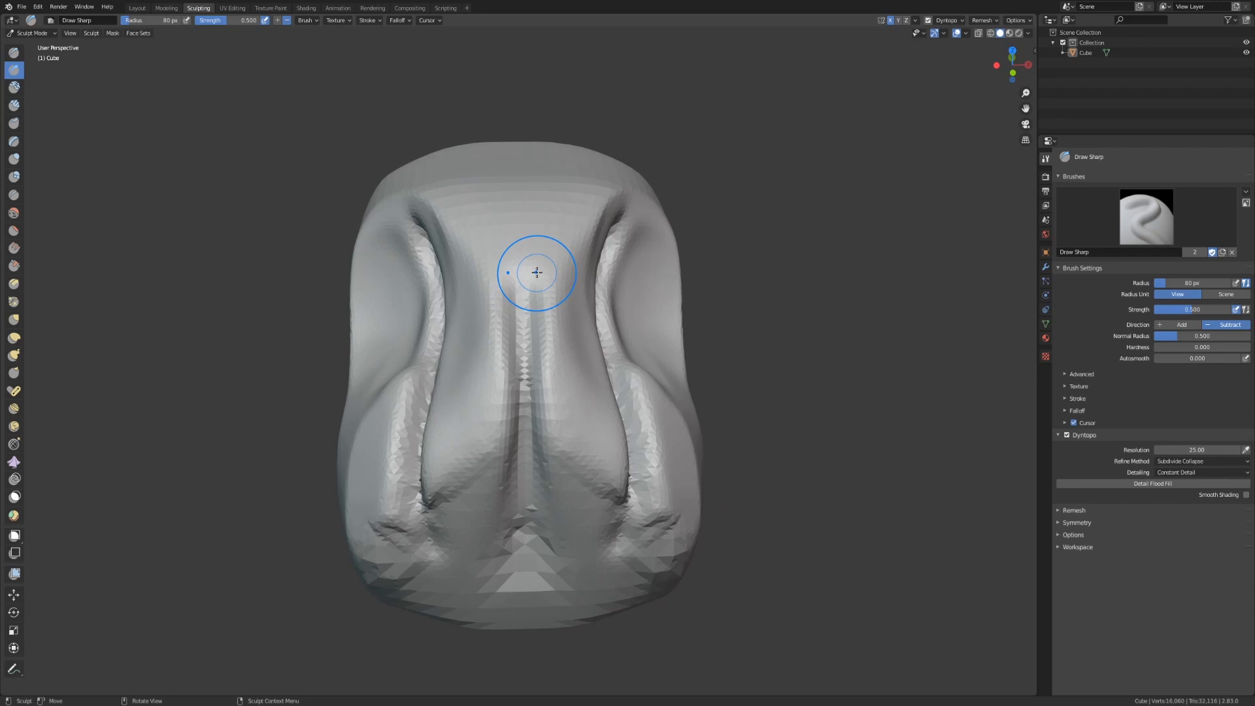
pyautogui.scroll(-1, 537, 272)
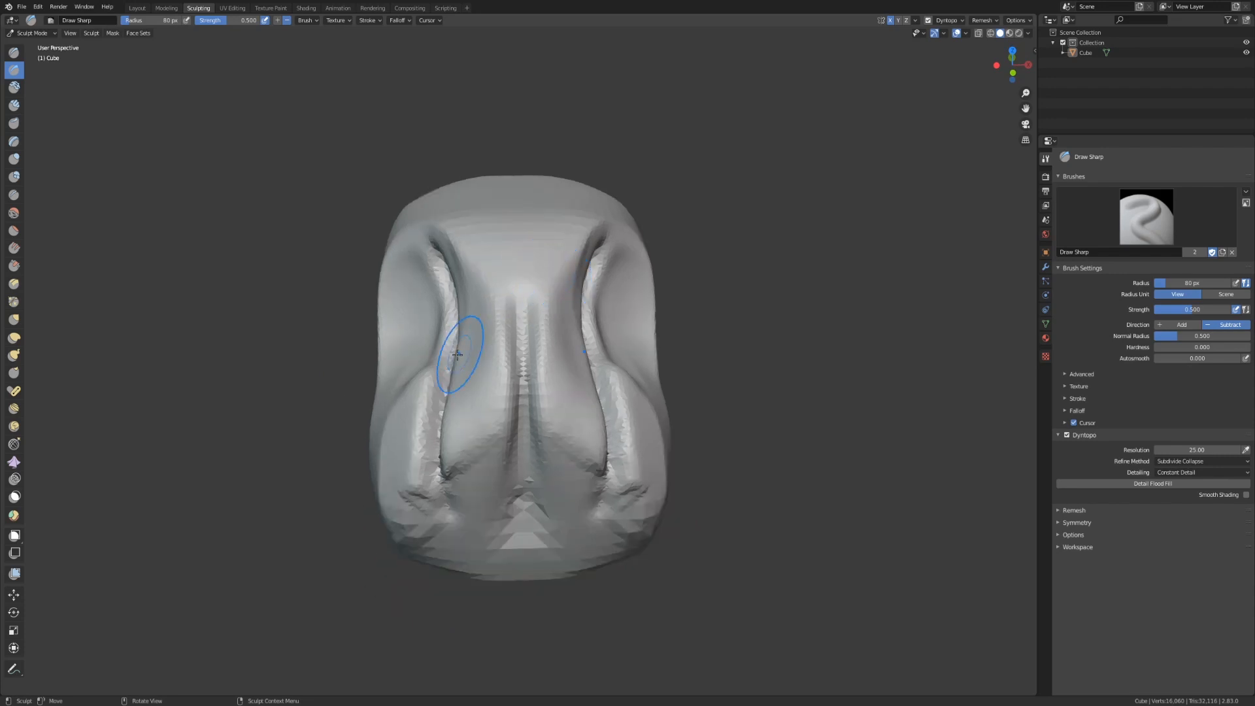
pyautogui.moveTo(463, 349); pyautogui.dragTo(489, 321, button='middle')
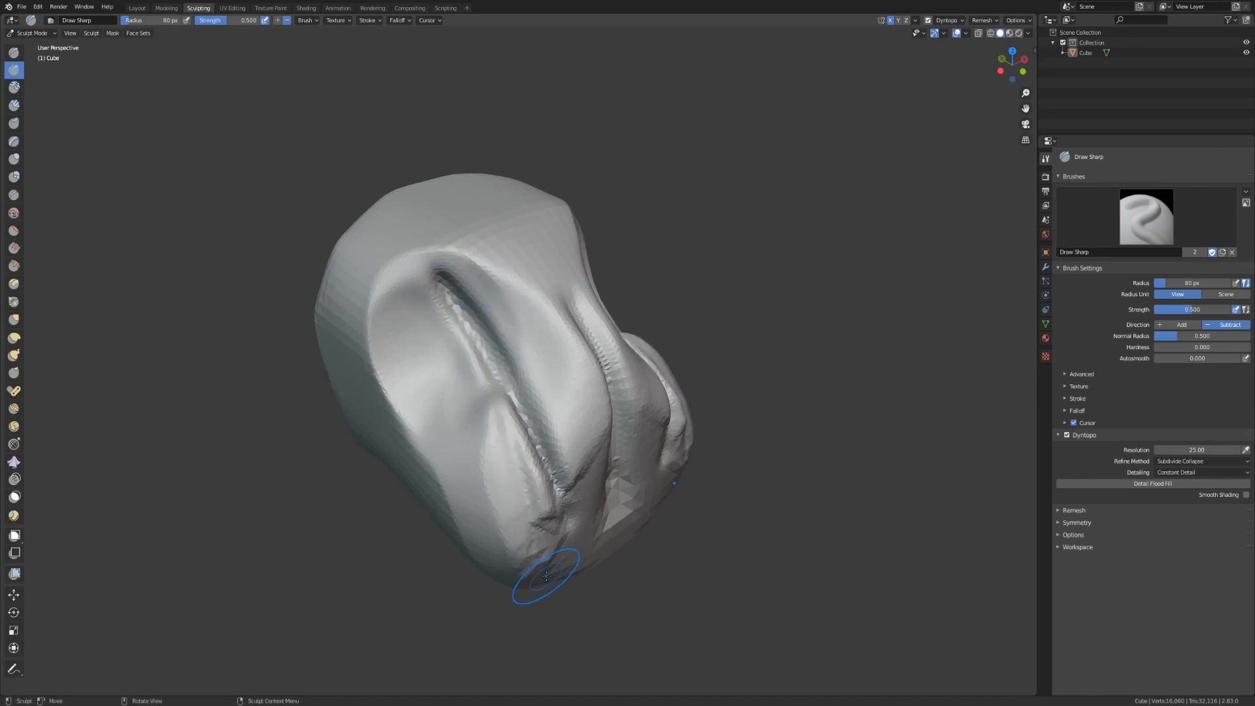
# Step: Tighten the side groove into a thin crease with repeated Pinch strokes at a 197 px radius
pyautogui.scroll(1, 548, 576)
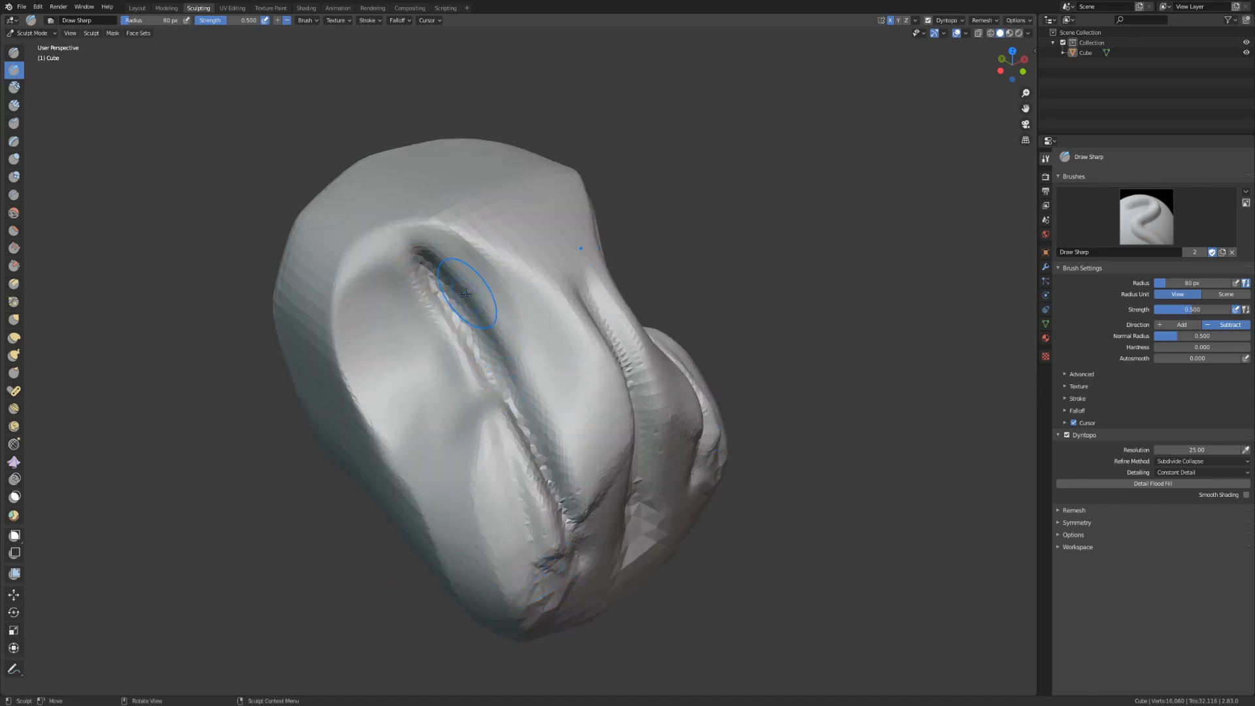
pyautogui.press('p')
pyautogui.press('f')
pyautogui.click(534, 278)
pyautogui.moveTo(424, 269); pyautogui.dragTo(548, 467)
pyautogui.moveTo(446, 297); pyautogui.dragTo(551, 472)
pyautogui.moveTo(444, 294); pyautogui.dragTo(553, 493)
pyautogui.moveTo(451, 300)
pyautogui.mouseDown()
pyautogui.moveTo(553, 488)
pyautogui.moveTo(550, 477)
pyautogui.moveTo(569, 581)
pyautogui.mouseUp()
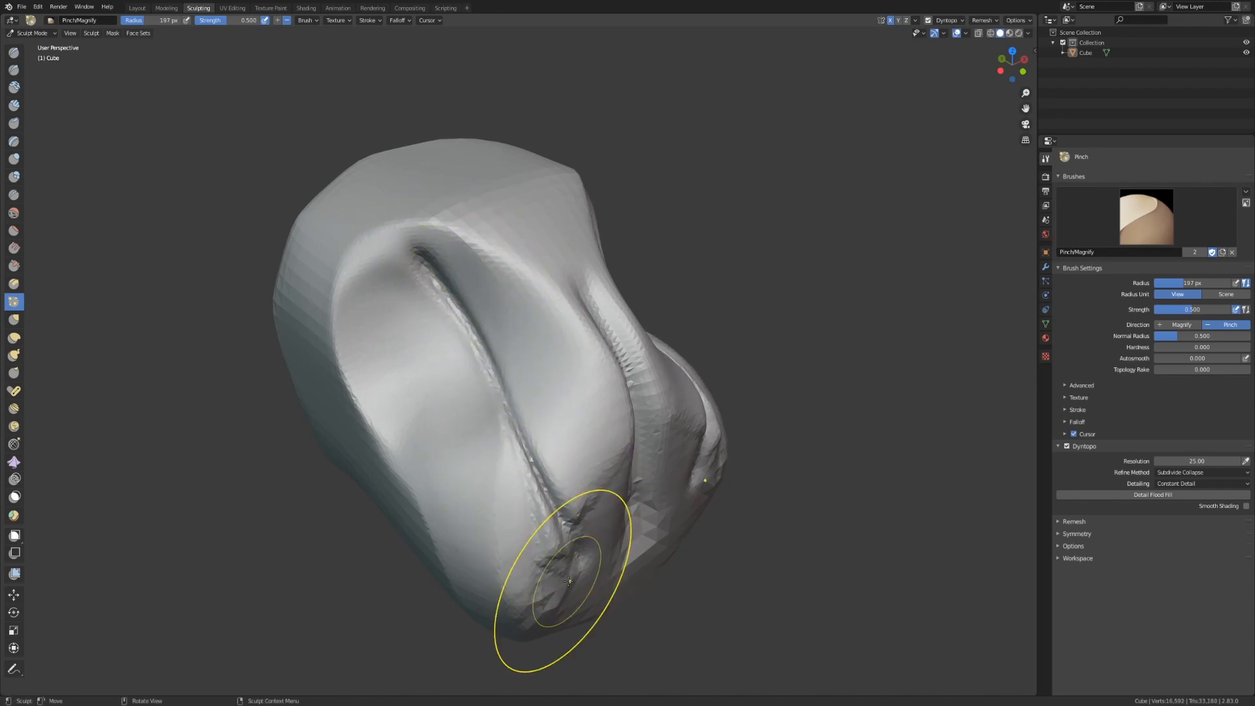
pyautogui.scroll(2, 578, 572)
pyautogui.moveTo(582, 568); pyautogui.dragTo(555, 533, button='middle')
pyautogui.scroll(-1, 557, 532)
# Step: Switch to the Draw Sharp brush and reduce the brush radius to 65 px
pyautogui.press('2')
pyautogui.moveTo(532, 360); pyautogui.dragTo(583, 406, button='middle')
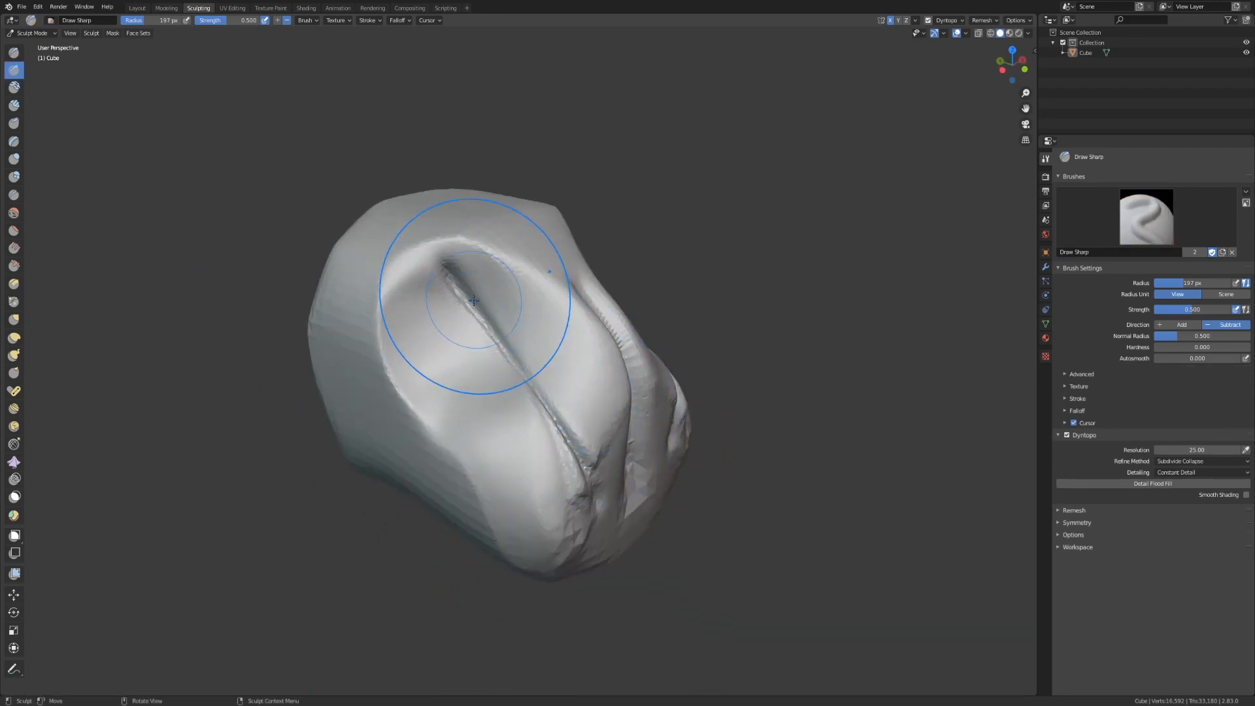
pyautogui.press('[')
pyautogui.press('[')
pyautogui.press('[')
pyautogui.press('[')
pyautogui.press('[')
pyautogui.press('[')
pyautogui.press('[')
pyautogui.press('[')
pyautogui.press('[')
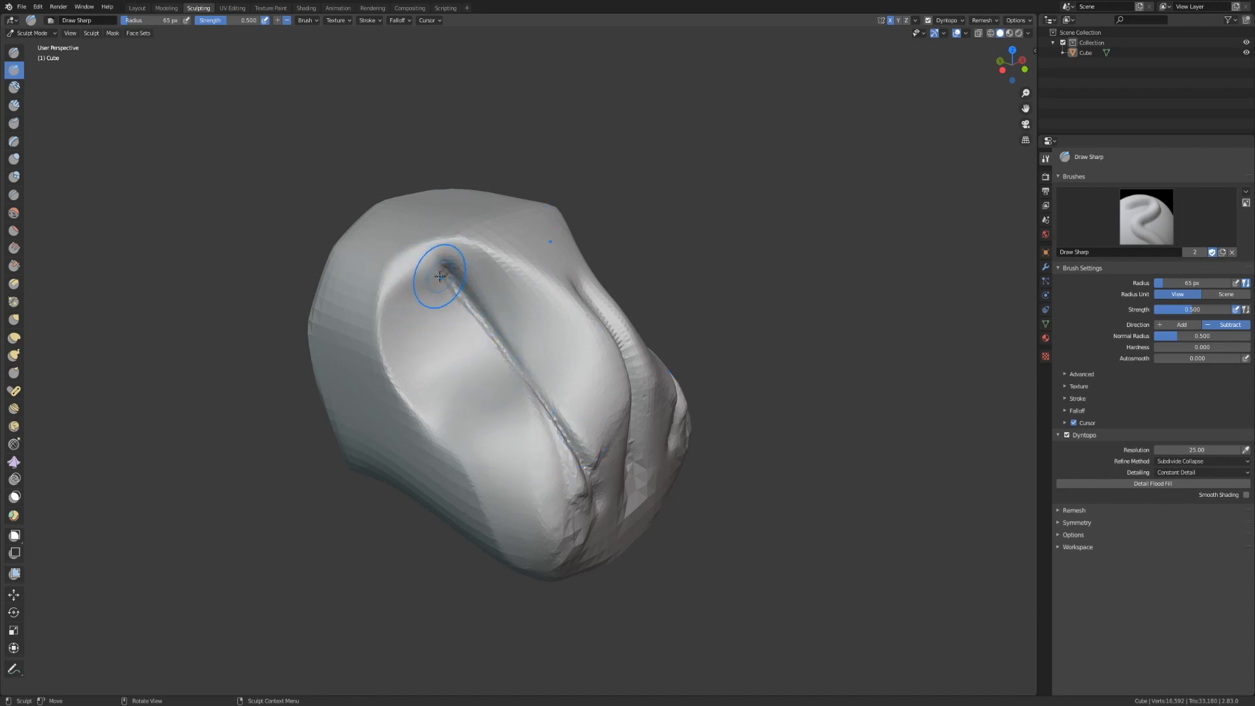
# Step: Build up parallel raised strips beside the pinched crease with Clay Strips at a 65 px radius
pyautogui.click(14, 104)
pyautogui.scroll(2, 593, 435)
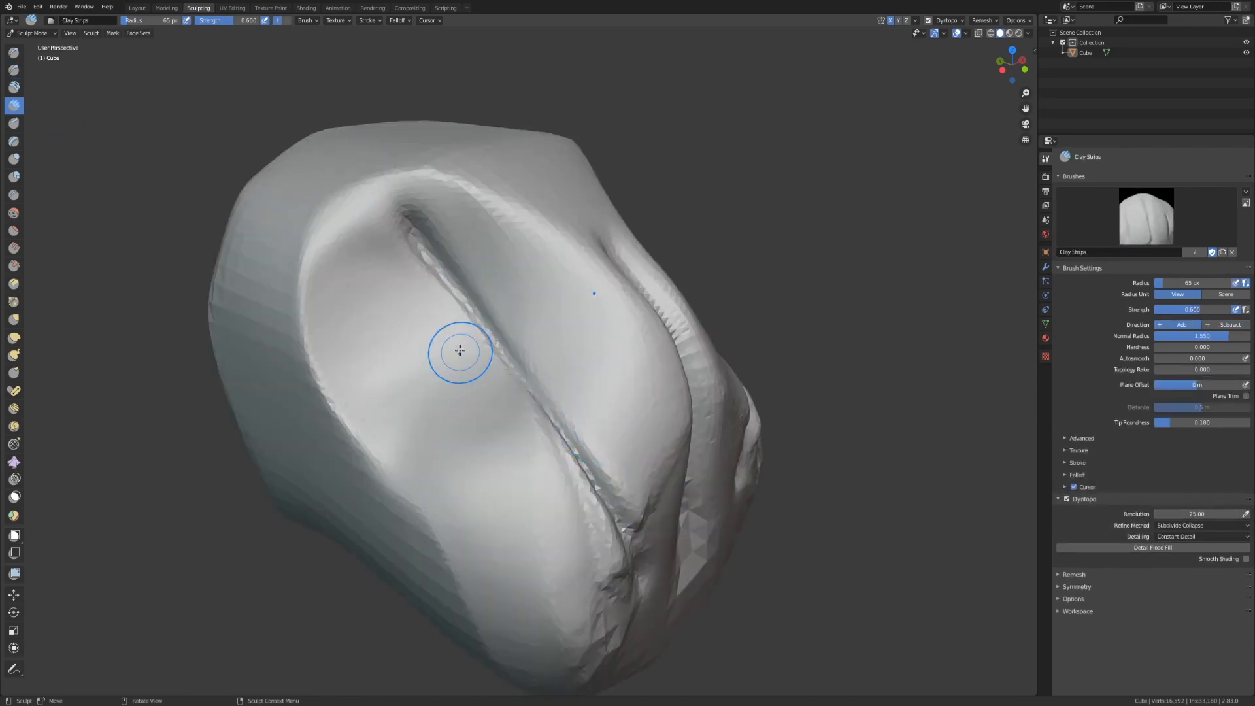
pyautogui.moveTo(390, 251); pyautogui.dragTo(542, 547)
pyautogui.moveTo(387, 278); pyautogui.dragTo(543, 566)
pyautogui.moveTo(393, 300); pyautogui.dragTo(550, 573)
pyautogui.moveTo(589, 607); pyautogui.dragTo(635, 575, button='middle')
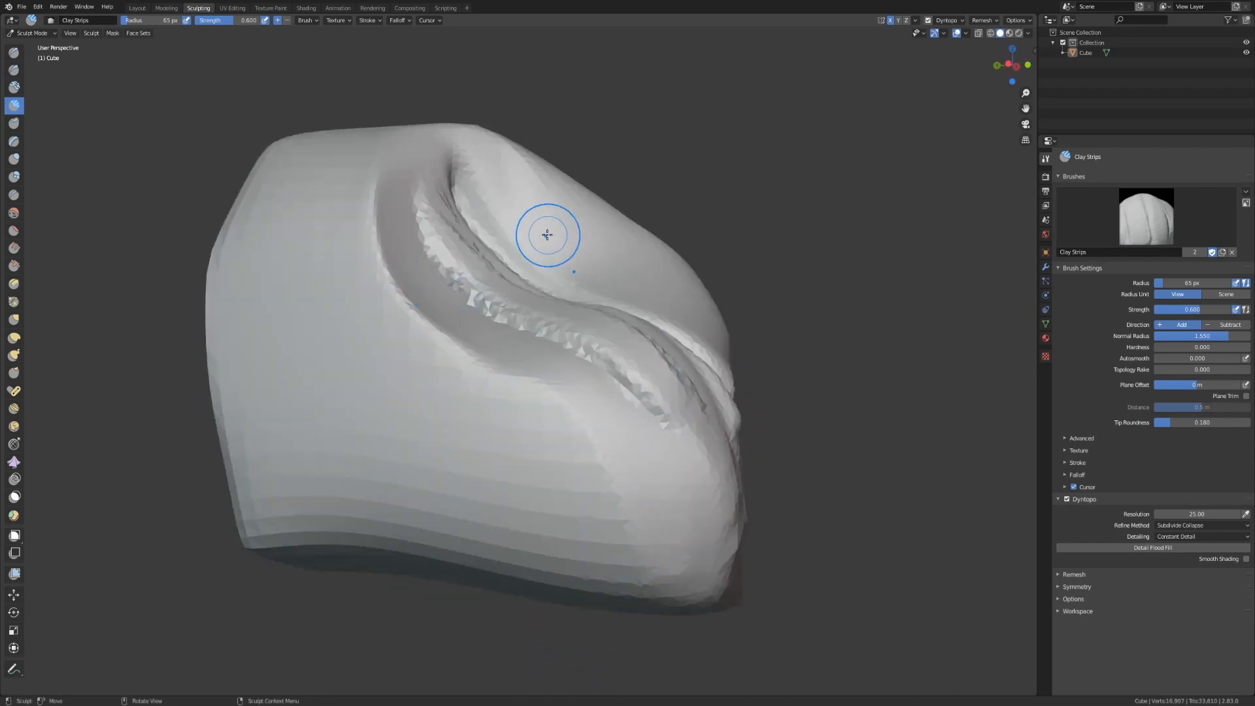
pyautogui.moveTo(556, 237); pyautogui.dragTo(502, 286, button='middle')
pyautogui.moveTo(411, 353); pyautogui.dragTo(400, 359, button='middle')
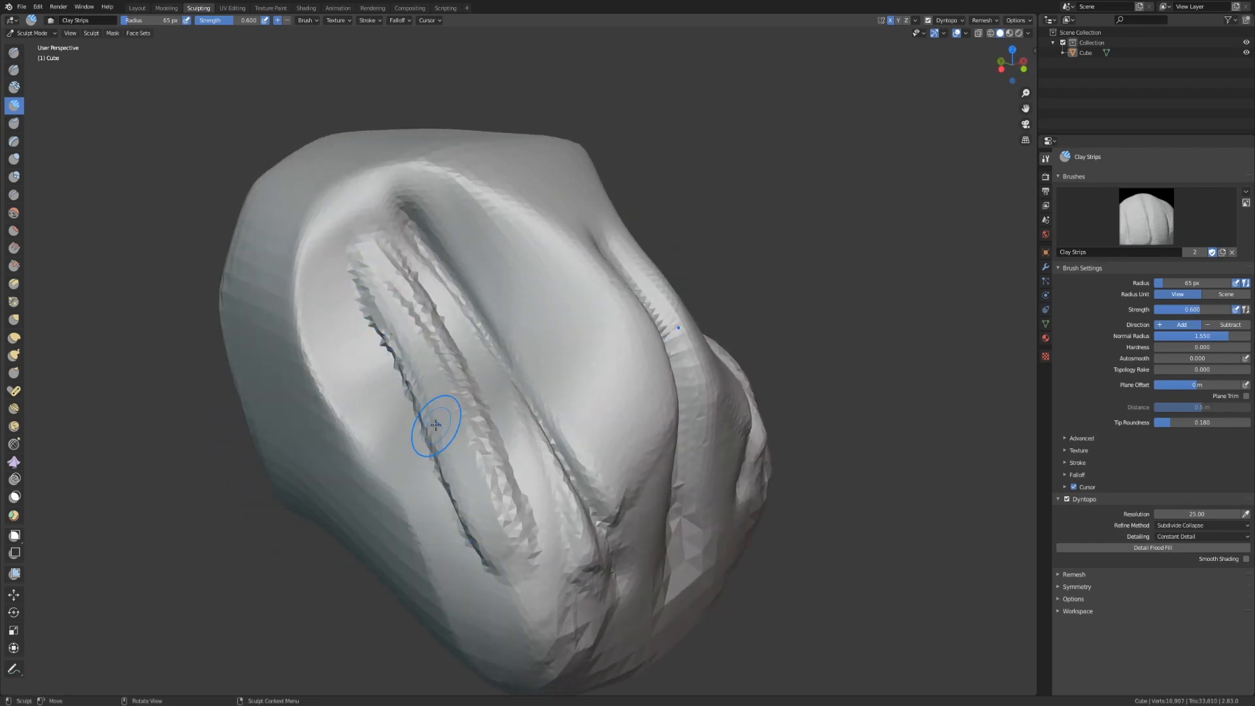
pyautogui.moveTo(405, 283)
pyautogui.mouseDown()
pyautogui.moveTo(519, 458)
pyautogui.moveTo(529, 536)
pyautogui.moveTo(481, 373)
pyautogui.mouseUp()
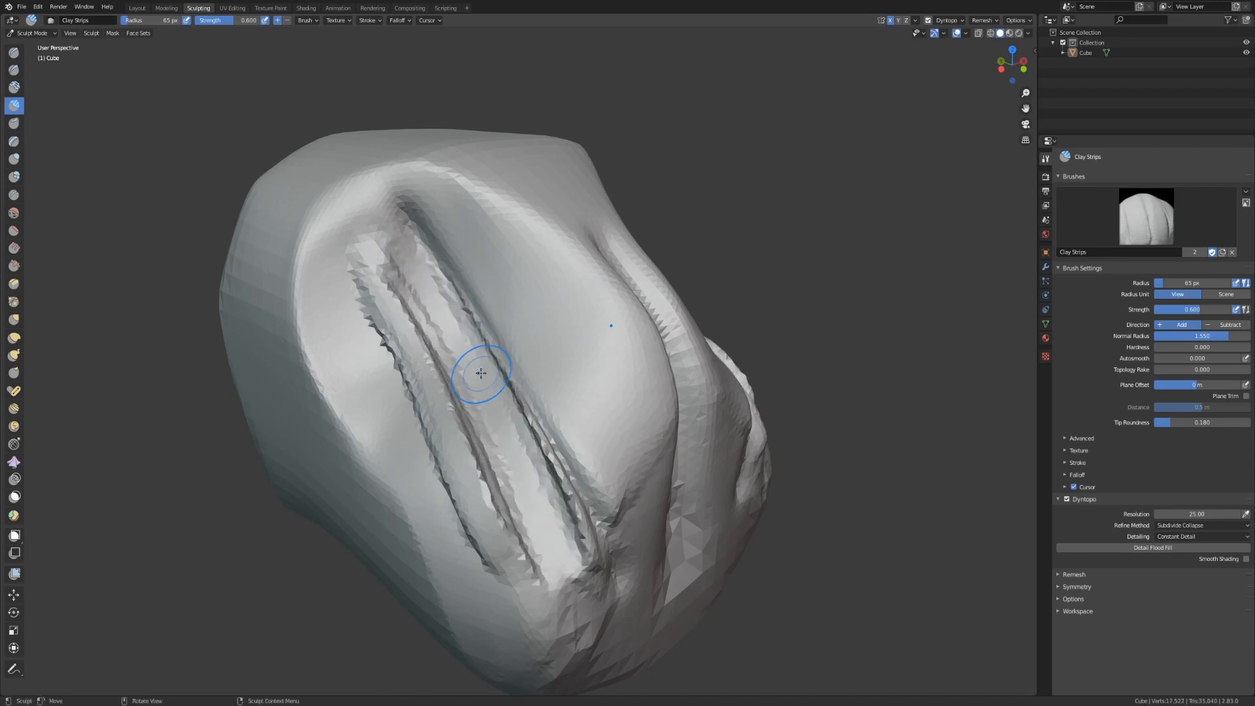
# Step: Cut a deep second groove on the inner side of the crease with repeated Draw Sharp strokes at a 65 px radius
pyautogui.click(14, 70)
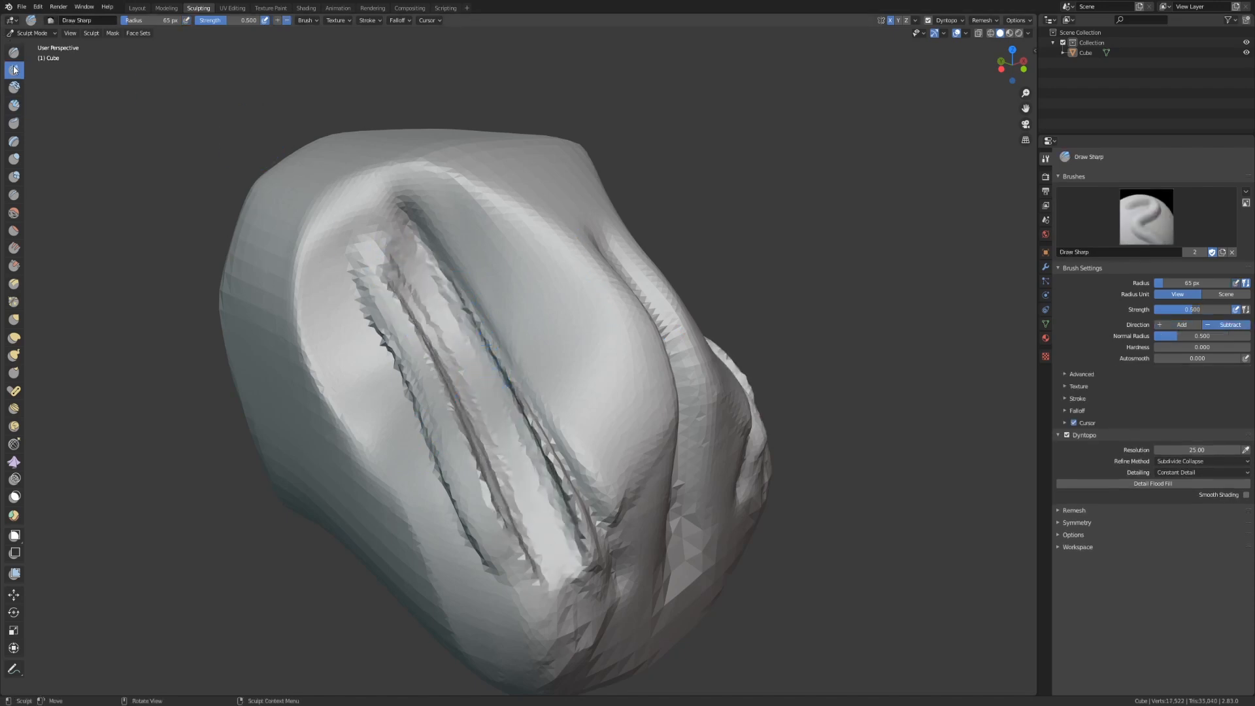
pyautogui.moveTo(629, 311); pyautogui.dragTo(625, 316, button='middle')
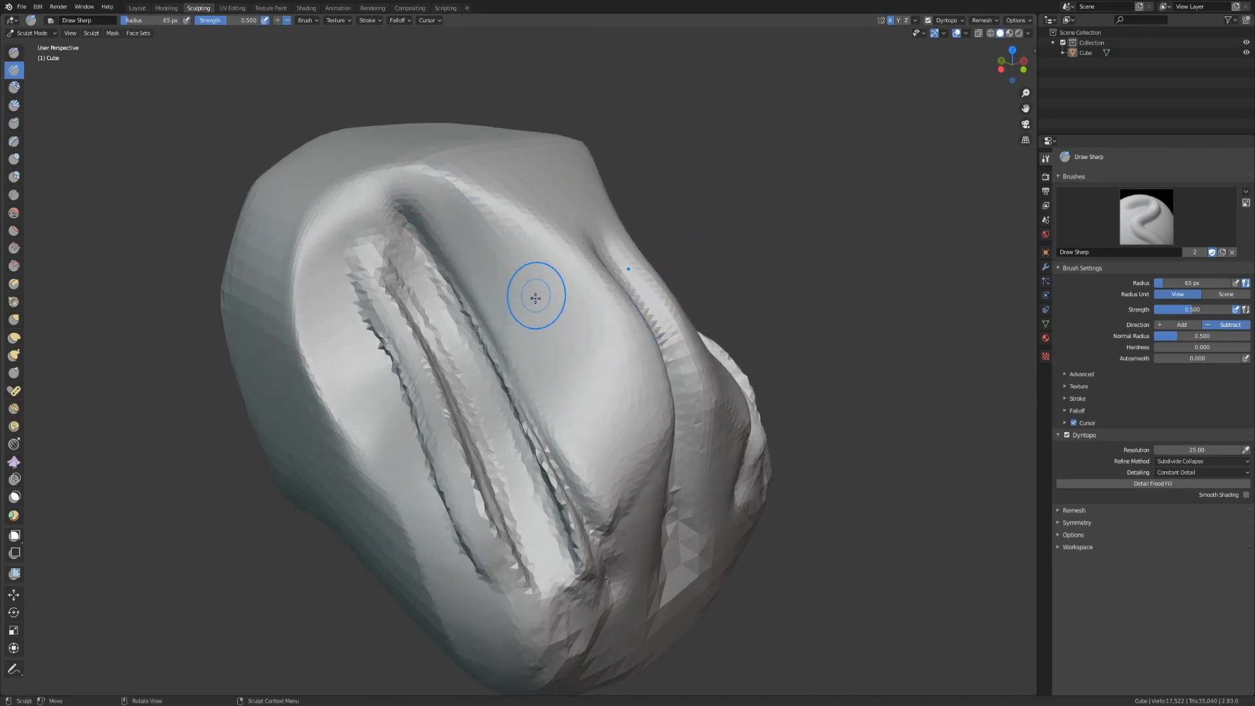
pyautogui.moveTo(458, 226); pyautogui.dragTo(638, 540)
pyautogui.moveTo(511, 297); pyautogui.dragTo(637, 539)
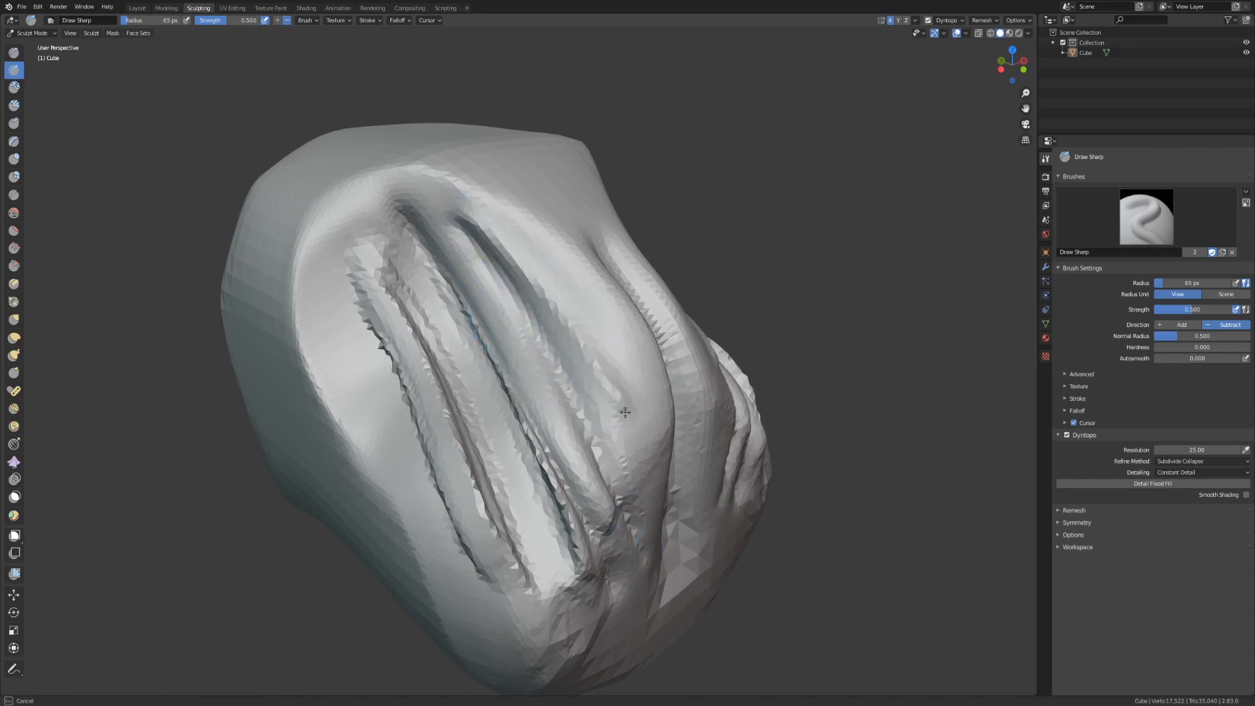
pyautogui.moveTo(472, 222); pyautogui.dragTo(657, 490)
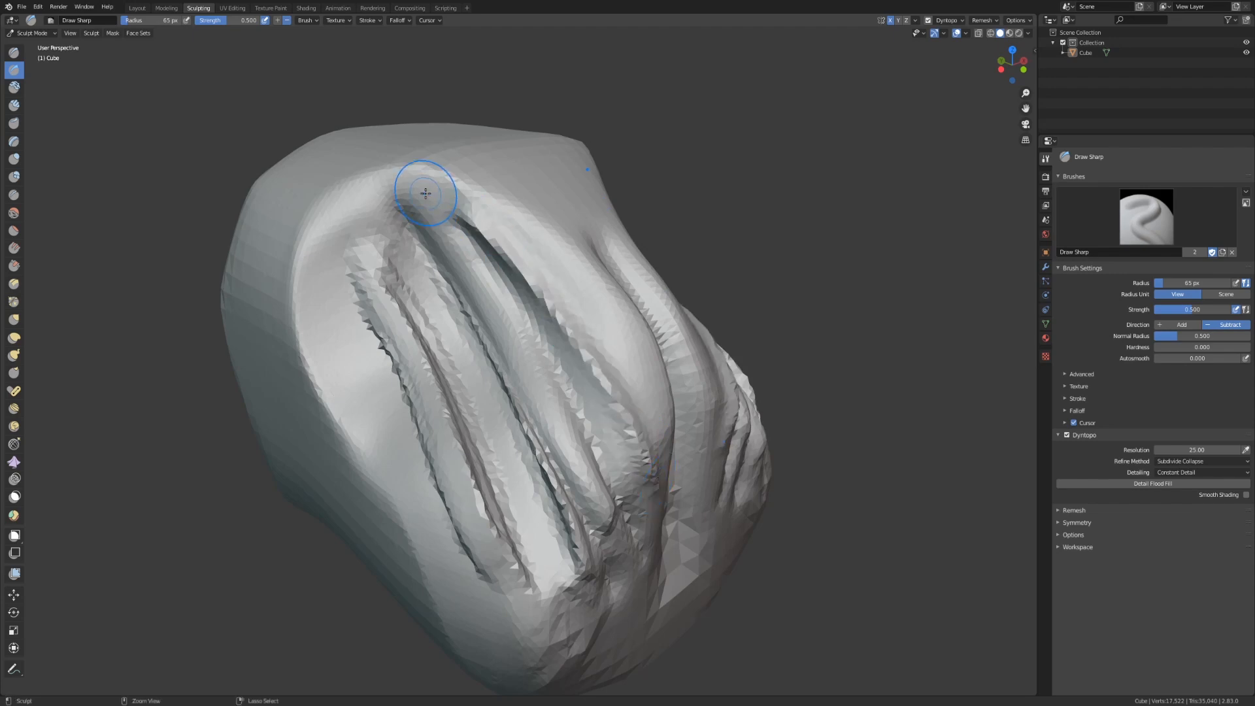
pyautogui.moveTo(425, 193); pyautogui.dragTo(634, 531)
pyautogui.moveTo(477, 228)
pyautogui.mouseDown()
pyautogui.moveTo(637, 470)
pyautogui.moveTo(574, 365)
pyautogui.moveTo(637, 489)
pyautogui.mouseUp()
pyautogui.scroll(-1, 617, 534)
pyautogui.moveTo(617, 534)
pyautogui.mouseDown(button='middle')
pyautogui.moveTo(509, 386)
pyautogui.moveTo(583, 409)
pyautogui.moveTo(559, 391)
pyautogui.mouseUp(button='middle')
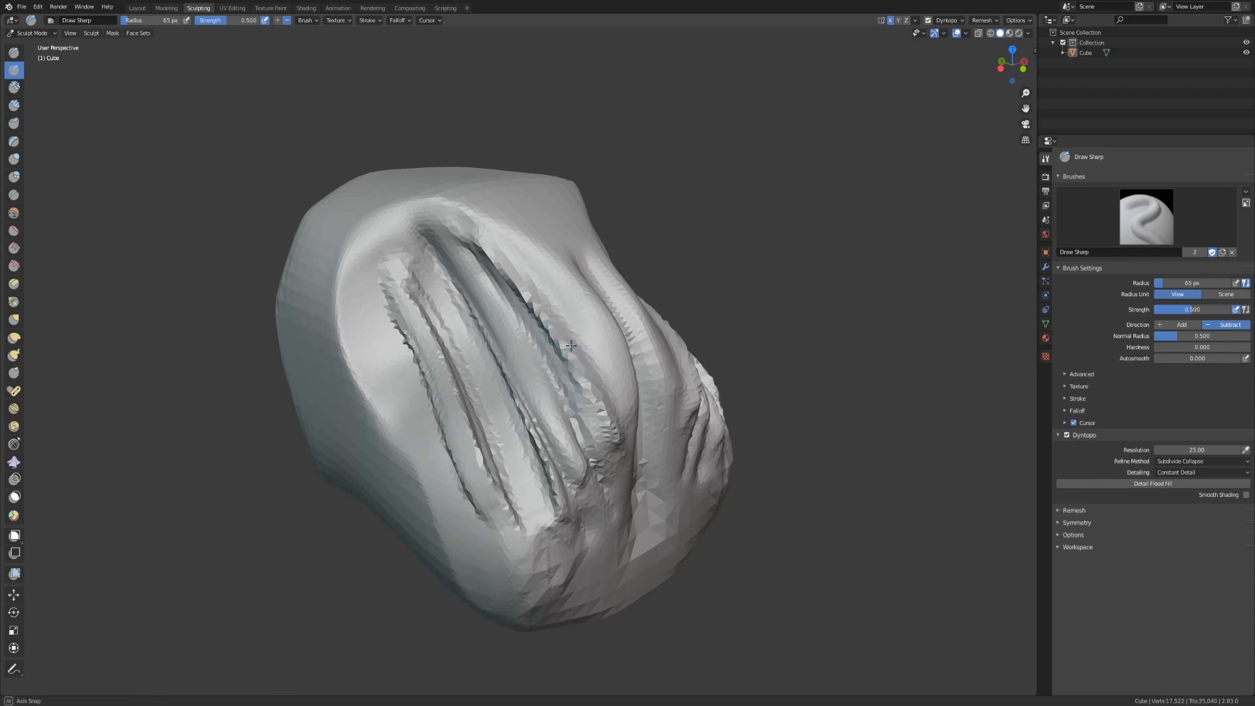
# Step: Examine the mesh quality of the Draw Sharp grooves and the Clay Strips ridges from several angles and close up
pyautogui.moveTo(550, 360); pyautogui.dragTo(580, 336, button='middle')
pyautogui.moveTo(494, 301); pyautogui.dragTo(489, 306, button='middle')
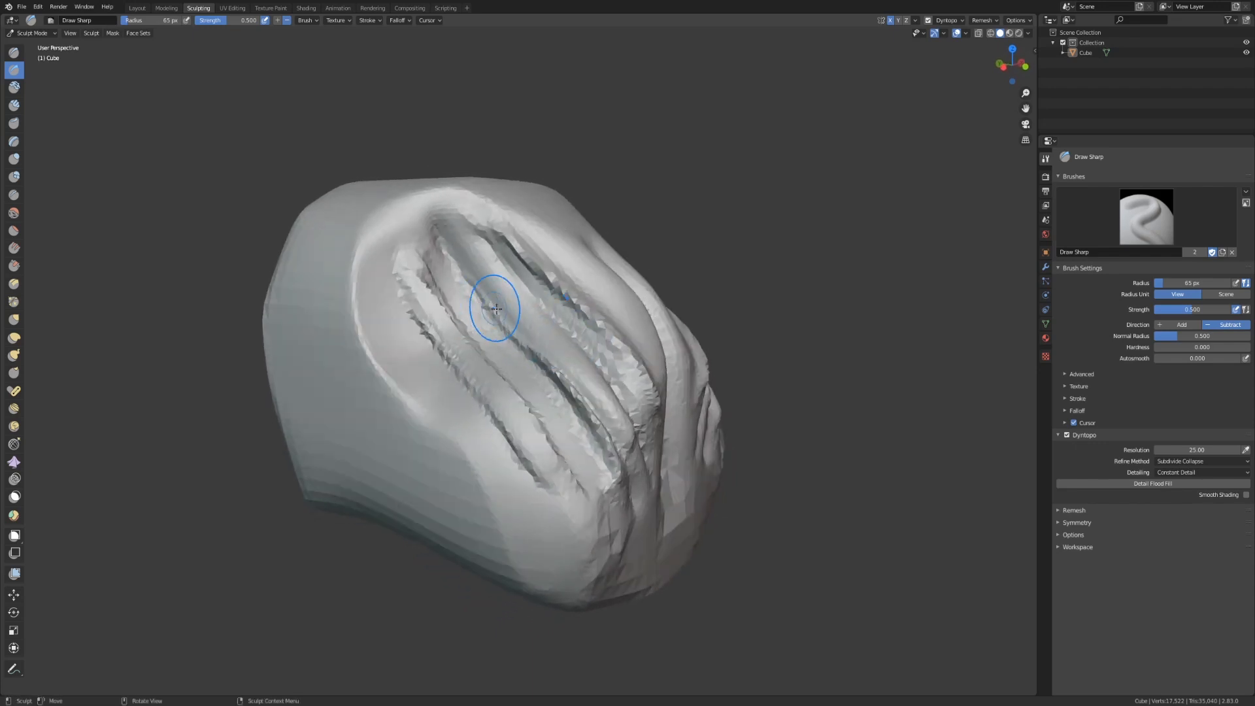
pyautogui.moveTo(434, 202); pyautogui.dragTo(333, 166, button='middle')
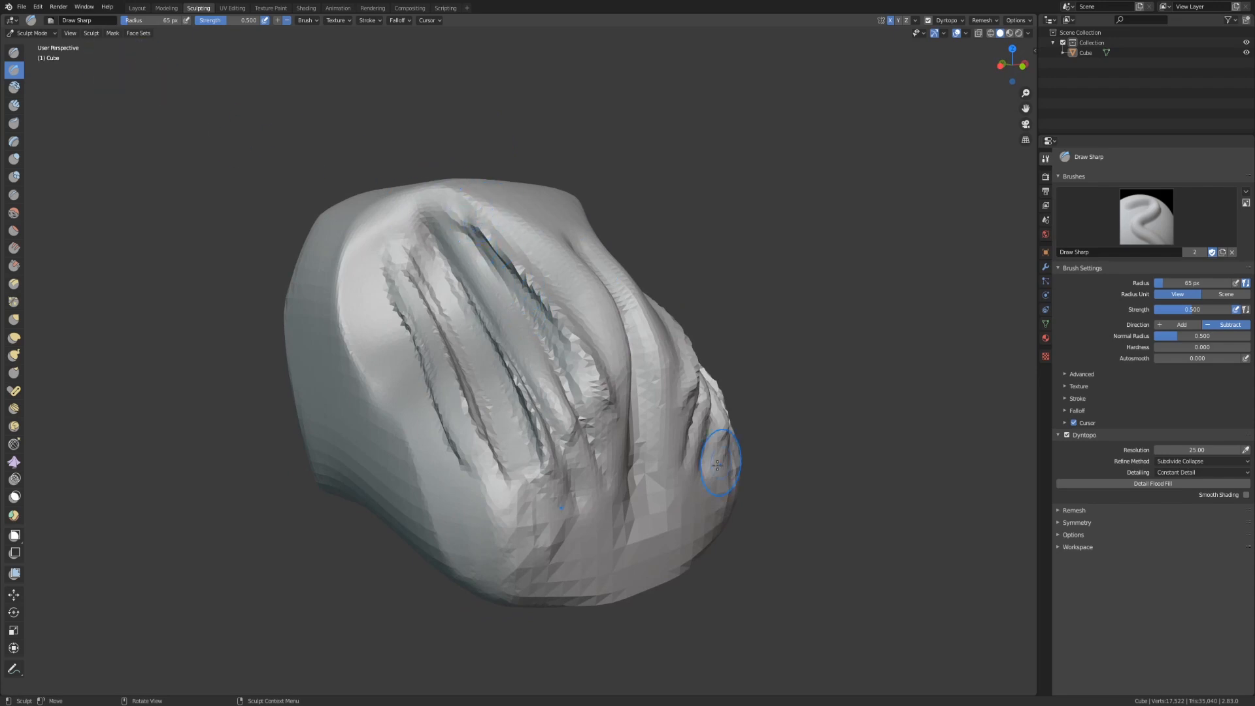
pyautogui.moveTo(693, 347); pyautogui.dragTo(786, 340, button='middle')
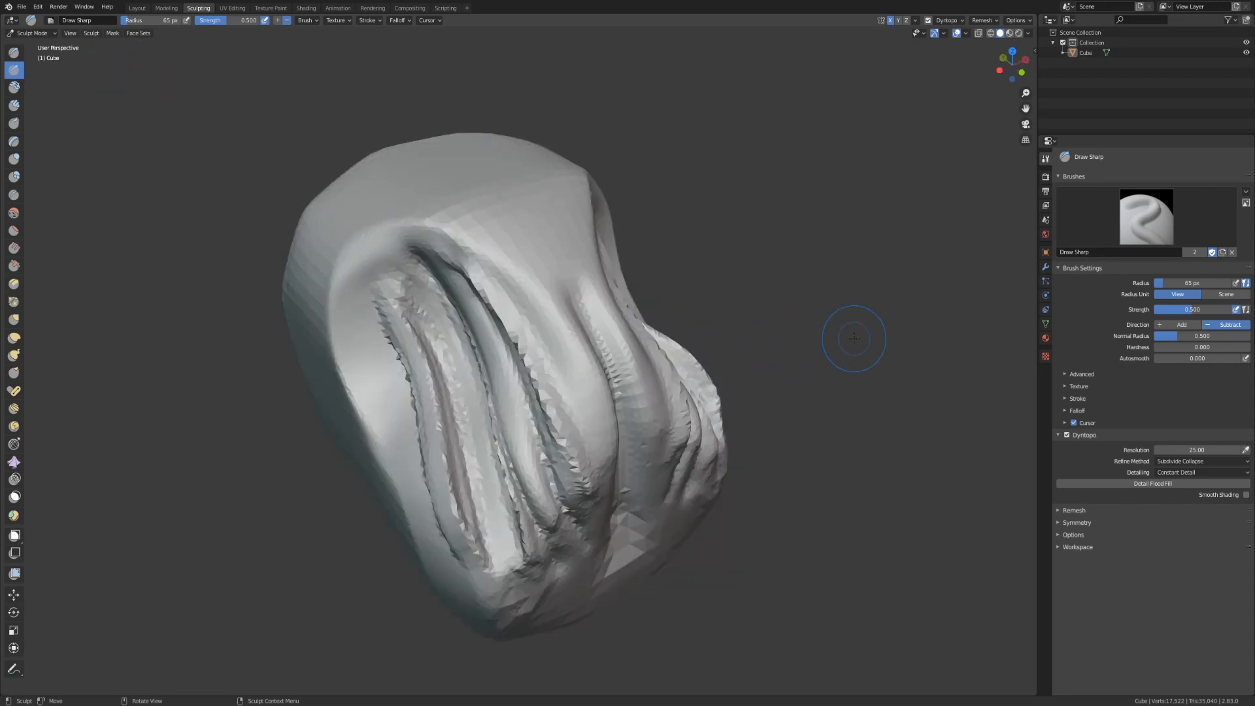
pyautogui.moveTo(356, 291); pyautogui.dragTo(575, 417, button='middle')
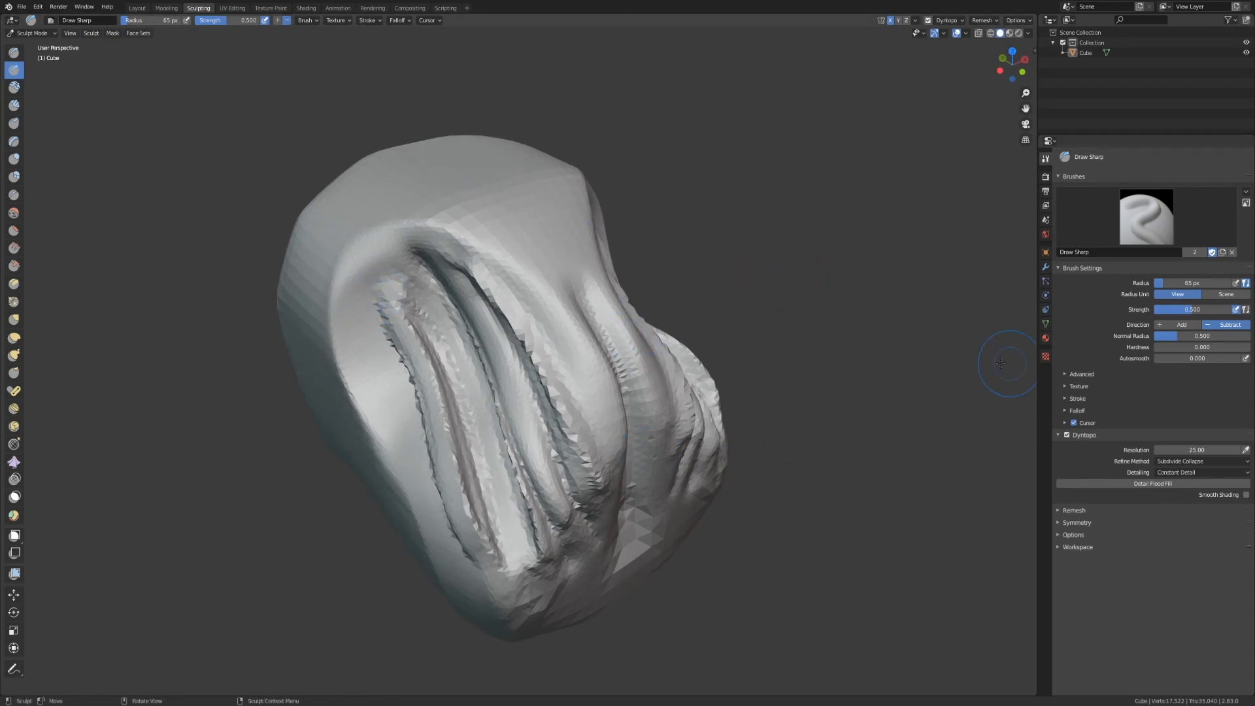
pyautogui.moveTo(462, 266); pyautogui.dragTo(476, 274, button='middle')
pyautogui.moveTo(513, 313); pyautogui.dragTo(556, 325, button='middle')
pyautogui.scroll(2, 540, 322)
pyautogui.scroll(-2, 496, 288)
pyautogui.scroll(1, 496, 299)
pyautogui.moveTo(480, 291)
pyautogui.mouseDown(button='middle')
pyautogui.moveTo(496, 300)
pyautogui.moveTo(486, 296)
pyautogui.mouseUp(button='middle')
pyautogui.scroll(1, 496, 300)
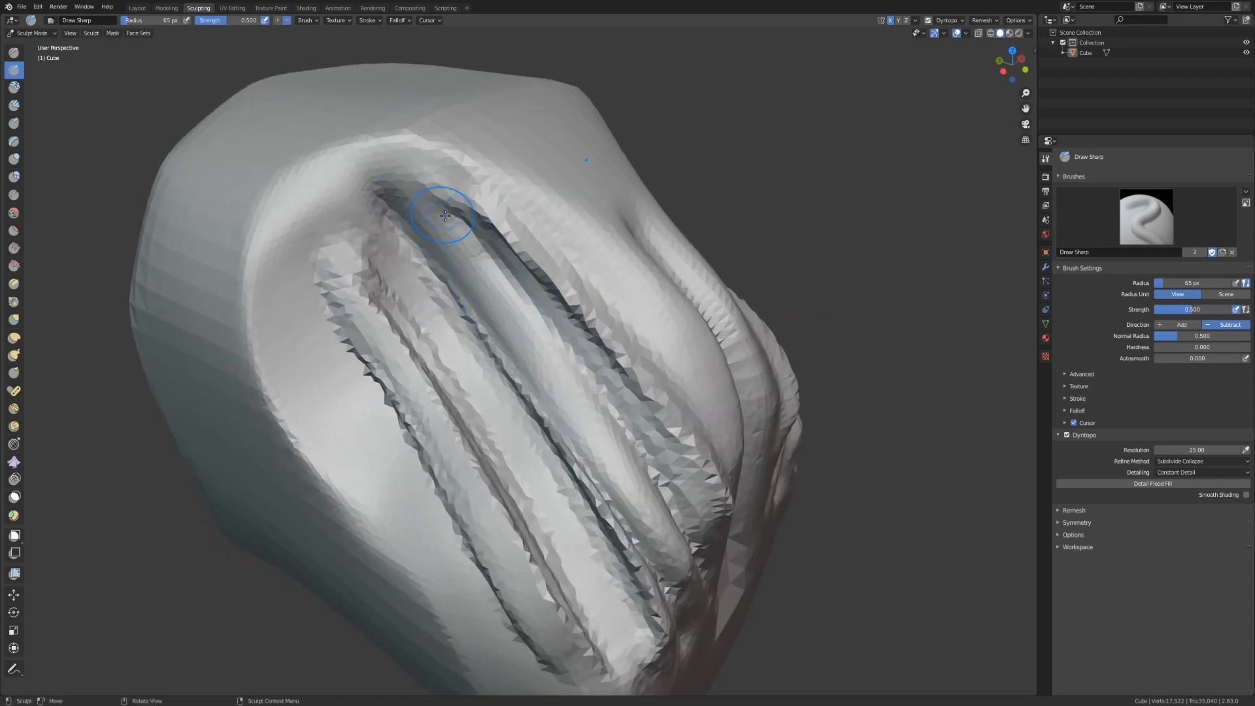
# Step: Cut a long groove along the outer edge of the upper ridge with repeated subtractive Draw Sharp strokes at a 65 px radius
pyautogui.moveTo(437, 159)
pyautogui.mouseDown()
pyautogui.moveTo(539, 222)
pyautogui.moveTo(671, 359)
pyautogui.moveTo(720, 461)
pyautogui.moveTo(451, 172)
pyautogui.moveTo(715, 450)
pyautogui.moveTo(452, 172)
pyautogui.moveTo(710, 422)
pyautogui.moveTo(719, 451)
pyautogui.mouseUp()
pyautogui.moveTo(420, 163)
pyautogui.mouseDown()
pyautogui.moveTo(647, 330)
pyautogui.moveTo(694, 405)
pyautogui.mouseUp()
pyautogui.moveTo(425, 165)
pyautogui.mouseDown()
pyautogui.moveTo(693, 406)
pyautogui.moveTo(711, 457)
pyautogui.moveTo(621, 293)
pyautogui.moveTo(709, 438)
pyautogui.mouseUp()
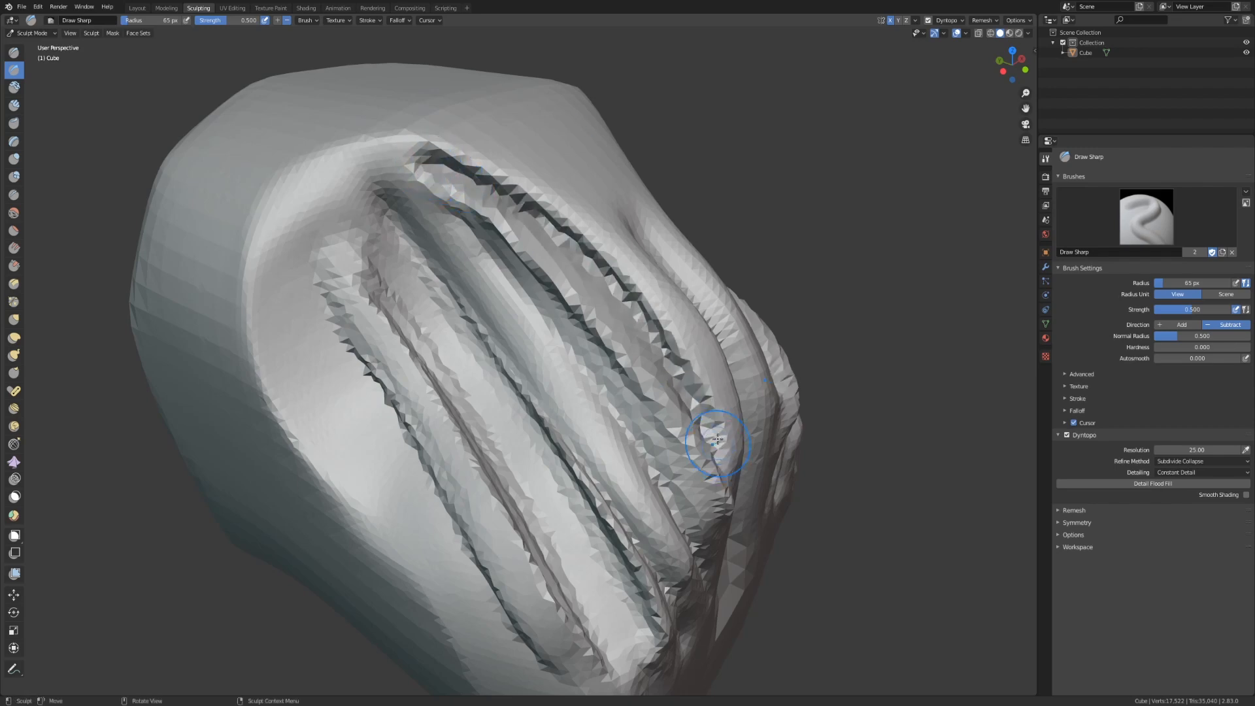
# Step: Extend the lower outer groove down toward the tip of the form with a Draw Sharp stroke
pyautogui.scroll(-2, 681, 365)
pyautogui.moveTo(673, 364)
pyautogui.mouseDown(button='middle')
pyautogui.moveTo(701, 367)
pyautogui.moveTo(579, 366)
pyautogui.mouseUp(button='middle')
pyautogui.scroll(2, 634, 370)
pyautogui.moveTo(470, 269); pyautogui.dragTo(443, 279, button='middle')
pyautogui.scroll(-2, 464, 276)
pyautogui.moveTo(428, 400); pyautogui.dragTo(432, 377, button='middle')
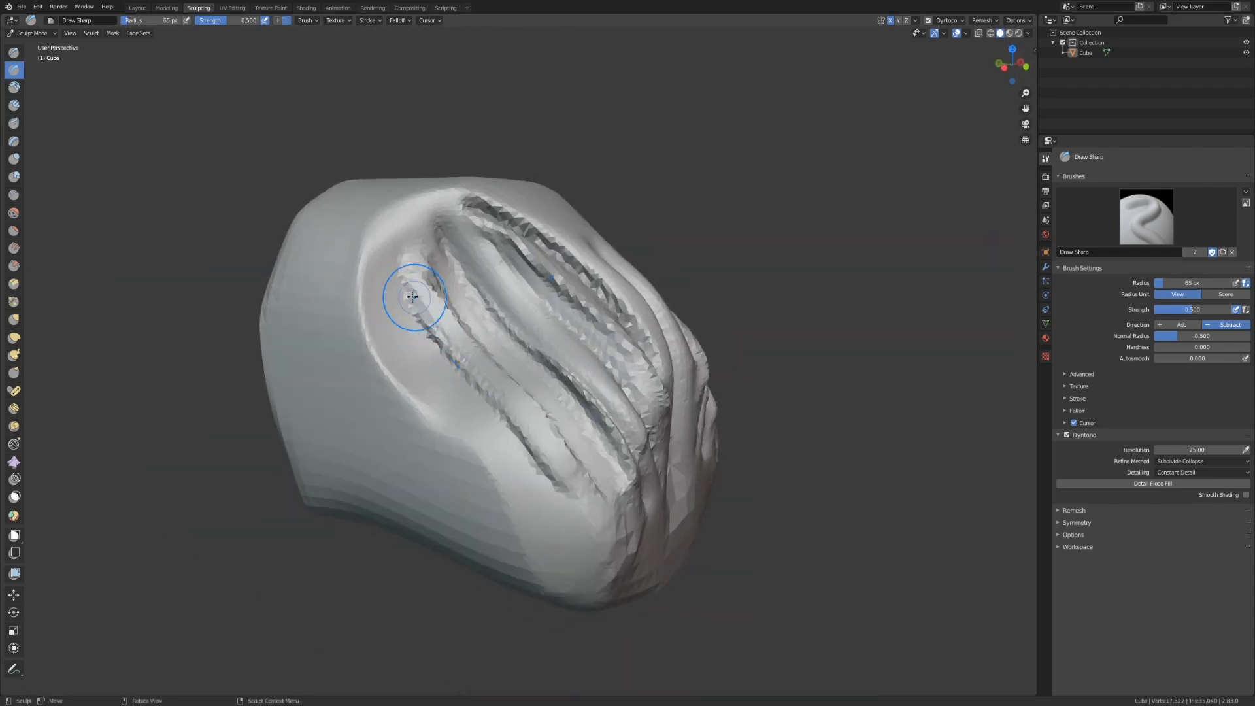
pyautogui.moveTo(404, 294); pyautogui.dragTo(589, 531)
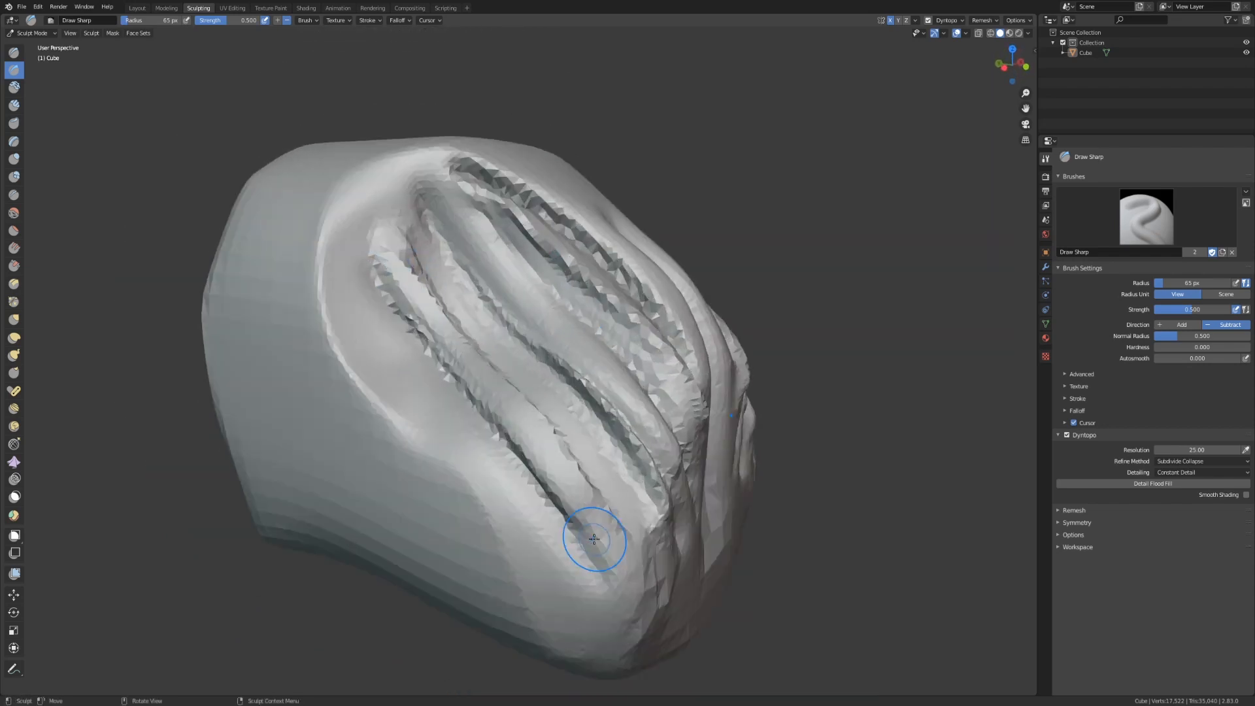
# Step: Switch to the Clay Strips brush, set the Dyntopo resolution to 50 and enlarge the brush radius to 118 px
pyautogui.click(13, 105)
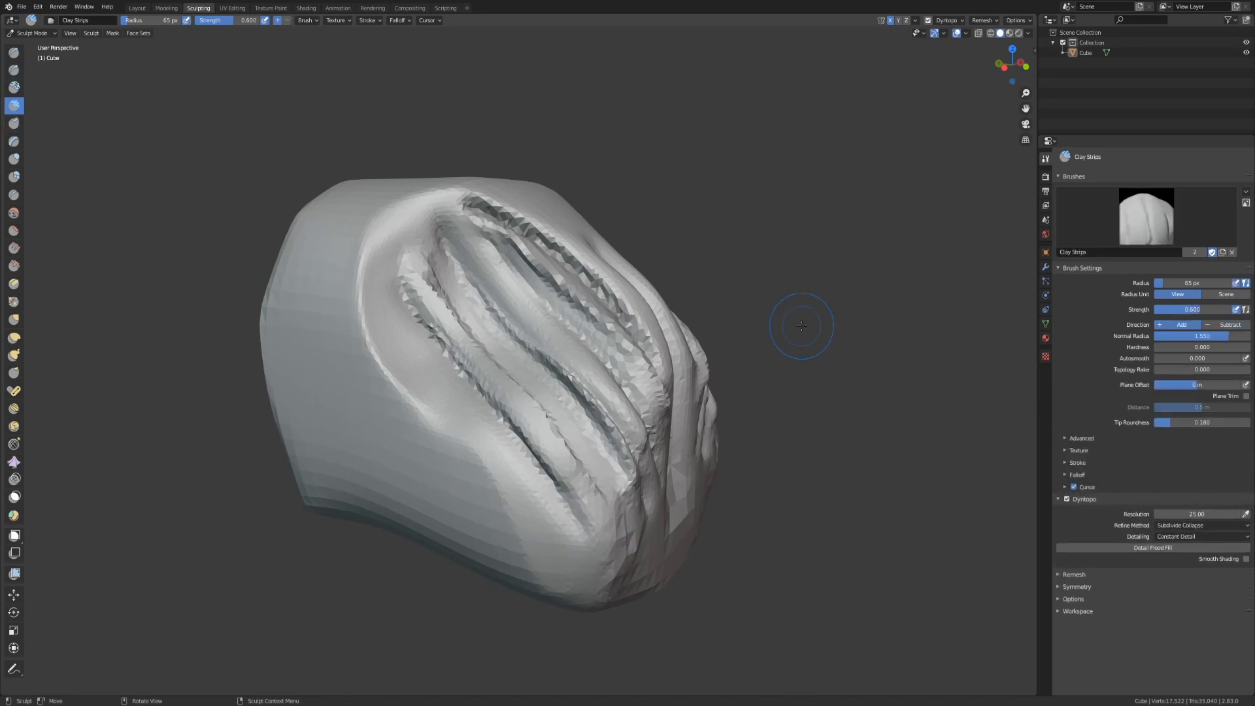
pyautogui.click(1188, 515)
pyautogui.press(']')
pyautogui.press(']')
pyautogui.press(']')
pyautogui.press(']')
pyautogui.press(']')
pyautogui.press(']')
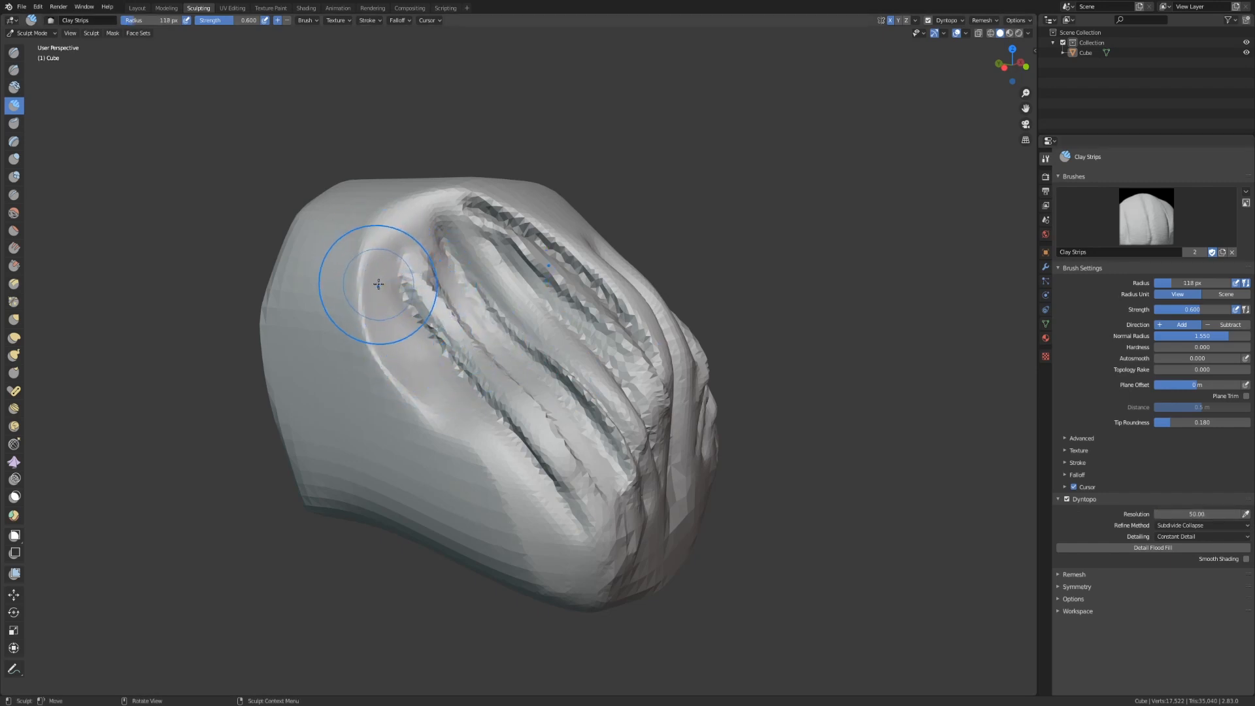
# Step: Build up clay along the lower outer groove with Clay Strips strokes and check the finer mesh close up
pyautogui.moveTo(324, 173)
pyautogui.mouseDown()
pyautogui.moveTo(359, 272)
pyautogui.moveTo(421, 322)
pyautogui.moveTo(392, 280)
pyautogui.moveTo(499, 420)
pyautogui.moveTo(414, 303)
pyautogui.moveTo(515, 419)
pyautogui.moveTo(527, 414)
pyautogui.moveTo(498, 406)
pyautogui.moveTo(574, 533)
pyautogui.mouseUp()
pyautogui.moveTo(392, 294); pyautogui.dragTo(575, 529)
pyautogui.moveTo(421, 318); pyautogui.dragTo(583, 541)
pyautogui.scroll(5, 582, 518)
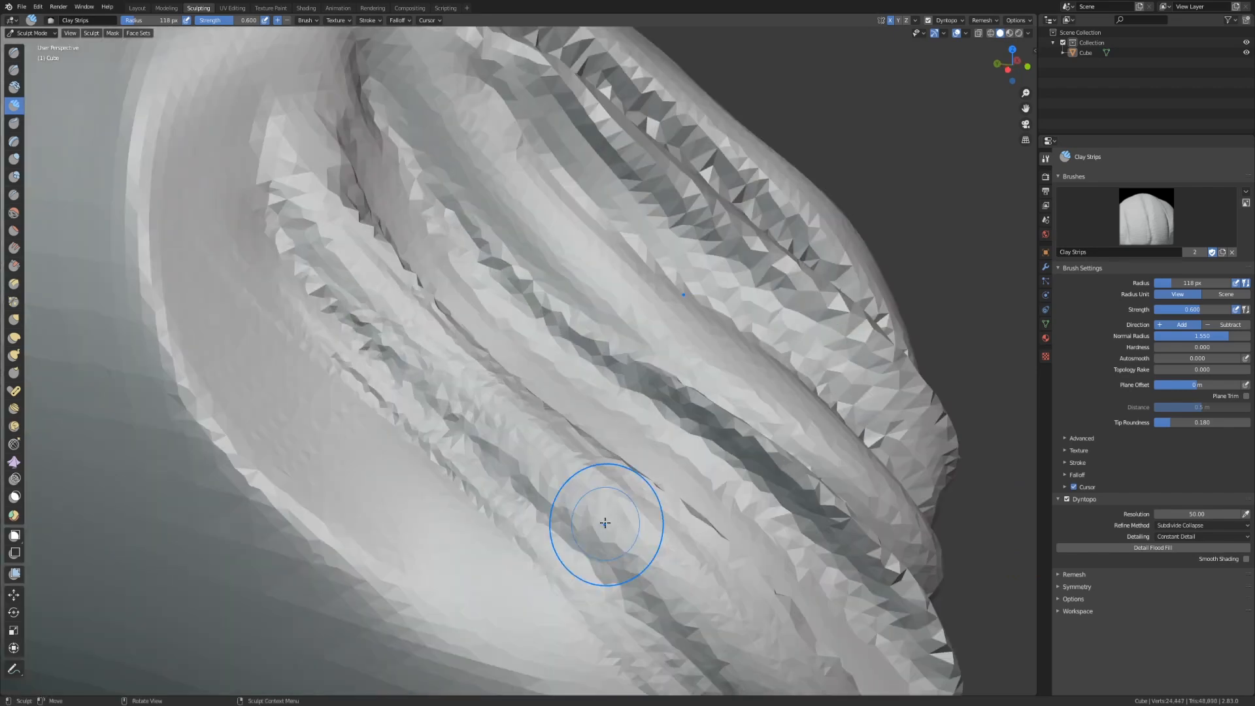
pyautogui.moveTo(604, 520)
pyautogui.mouseDown(button='middle')
pyautogui.moveTo(582, 512)
pyautogui.moveTo(599, 516)
pyautogui.mouseUp(button='middle')
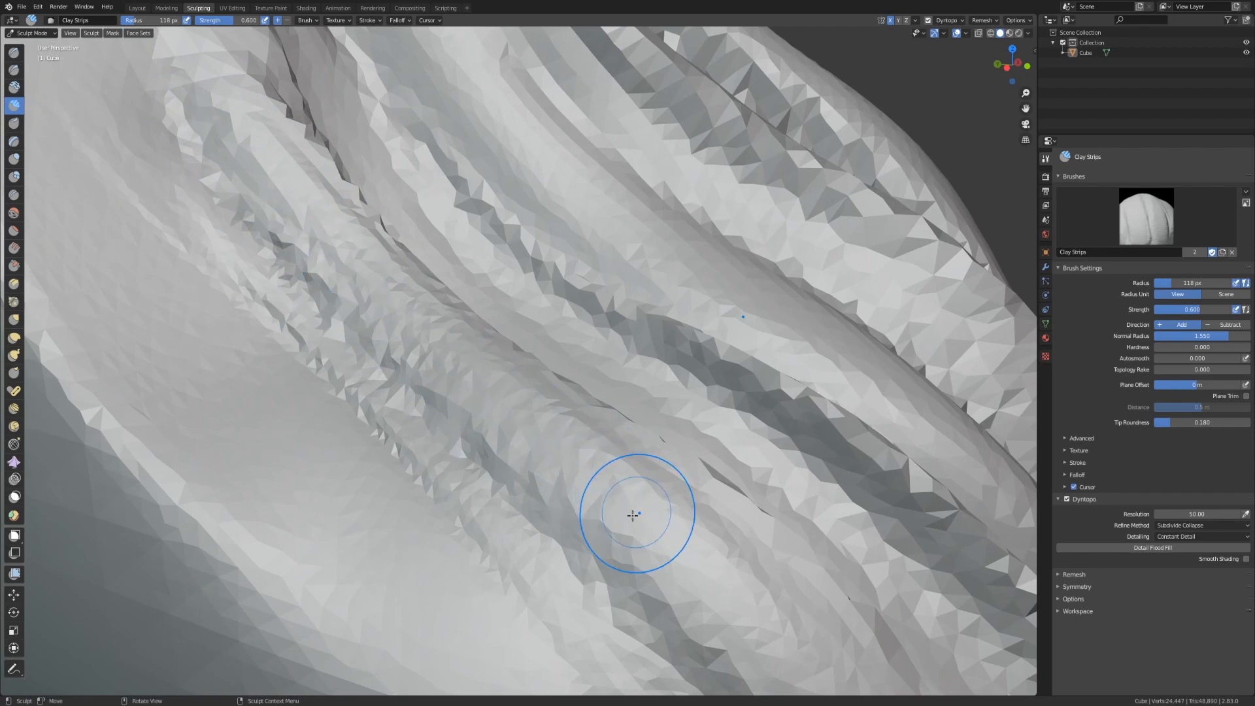
pyautogui.scroll(-3, 383, 296)
pyautogui.moveTo(384, 298)
pyautogui.mouseDown(button='middle')
pyautogui.moveTo(386, 343)
pyautogui.moveTo(384, 307)
pyautogui.mouseUp(button='middle')
pyautogui.scroll(-4, 385, 307)
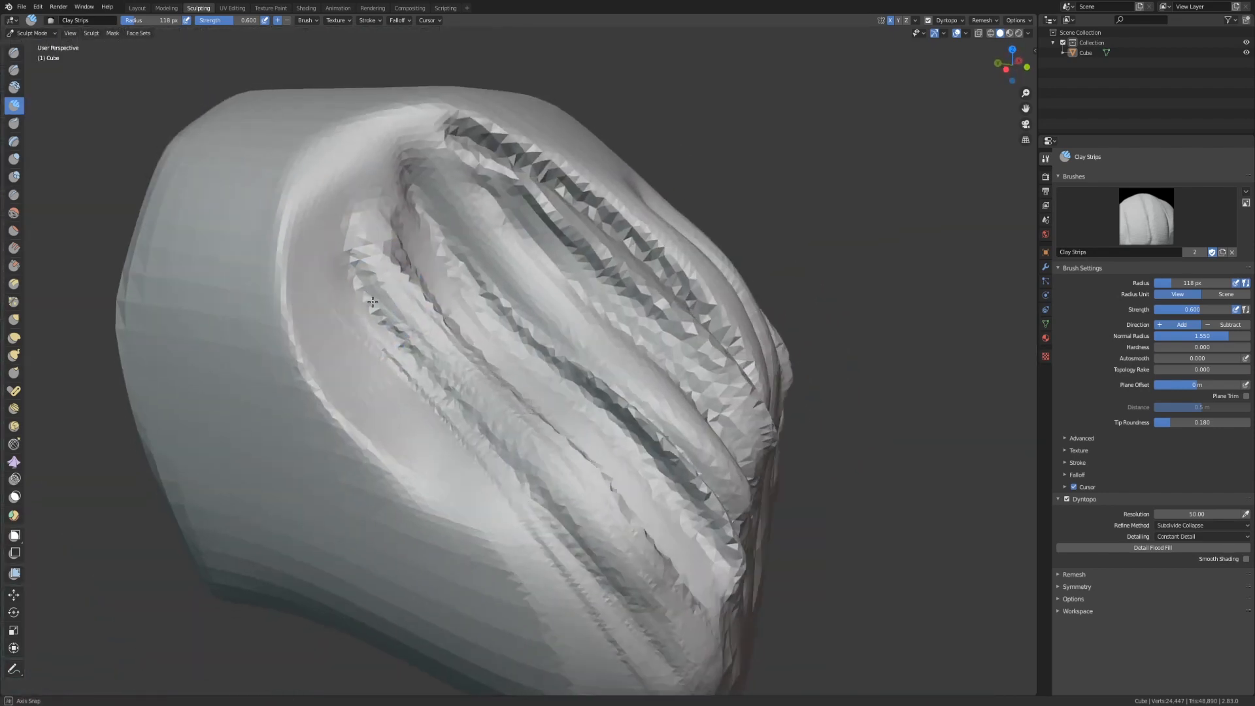
# Step: Switch to the Draw Sharp brush and reduce the brush radius to 43 px
pyautogui.click(15, 72)
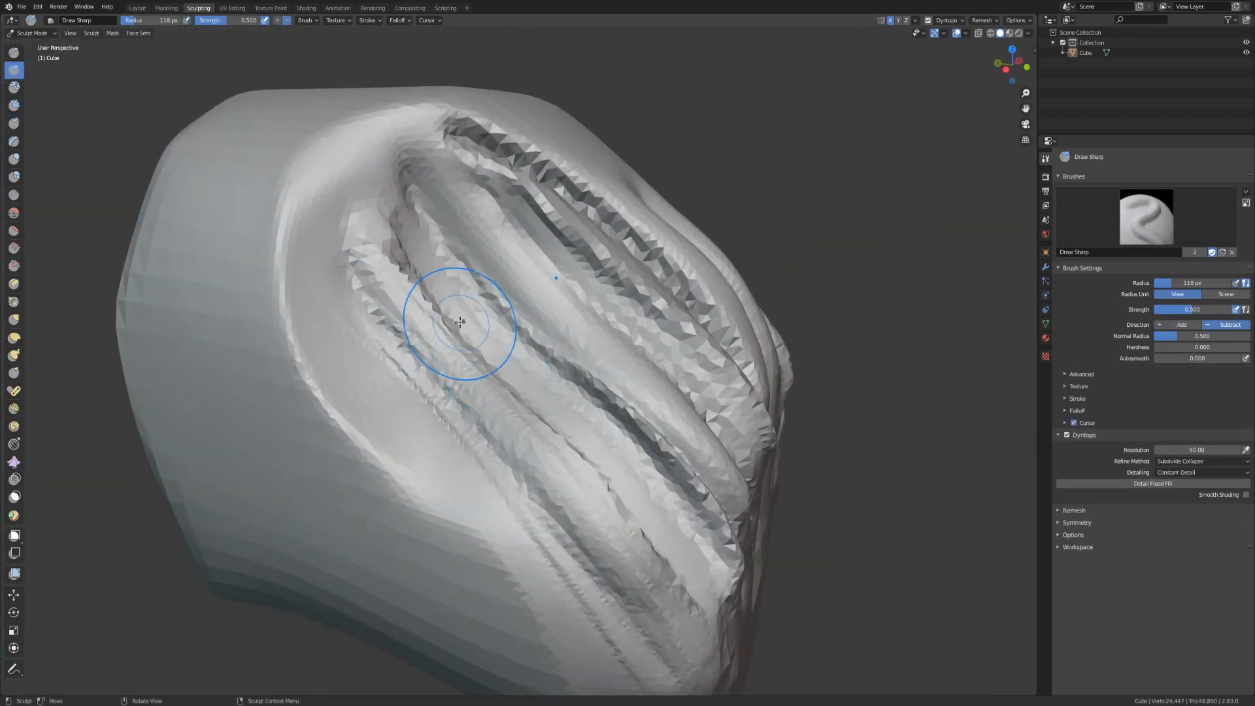
pyautogui.press('[')
pyautogui.press('[')
pyautogui.press('[')
pyautogui.press('[')
pyautogui.press('[')
pyautogui.press('[')
pyautogui.press('[')
pyautogui.press('[')
pyautogui.press('[')
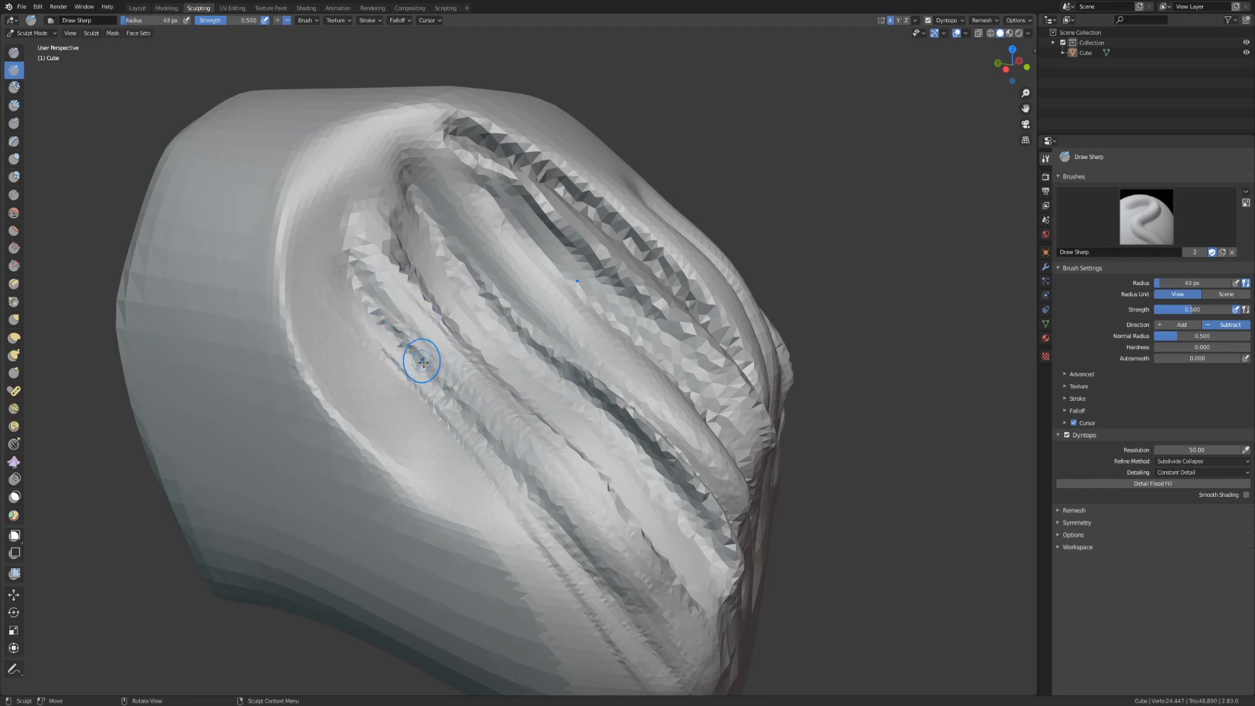
# Step: Carve a thin, sharp groove through the refined lower strip with repeated Draw Sharp strokes at a 43 px radius
pyautogui.moveTo(377, 314); pyautogui.dragTo(600, 575)
pyautogui.moveTo(372, 324)
pyautogui.mouseDown()
pyautogui.moveTo(460, 401)
pyautogui.moveTo(608, 577)
pyautogui.mouseUp()
pyautogui.moveTo(648, 631); pyautogui.dragTo(655, 638)
pyautogui.moveTo(374, 317); pyautogui.dragTo(655, 637)
pyautogui.moveTo(384, 204)
pyautogui.mouseDown(button='middle')
pyautogui.moveTo(605, 269)
pyautogui.moveTo(537, 275)
pyautogui.moveTo(582, 272)
pyautogui.mouseUp(button='middle')
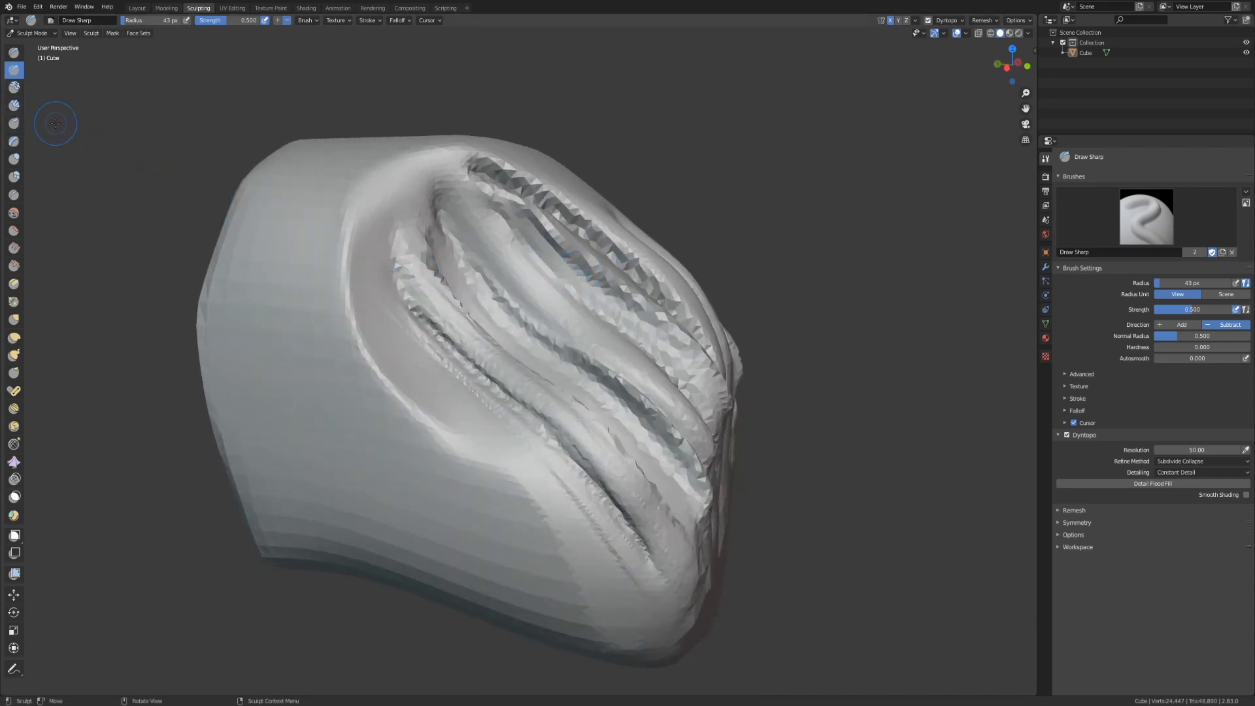
pyautogui.moveTo(342, 255); pyautogui.dragTo(360, 299)
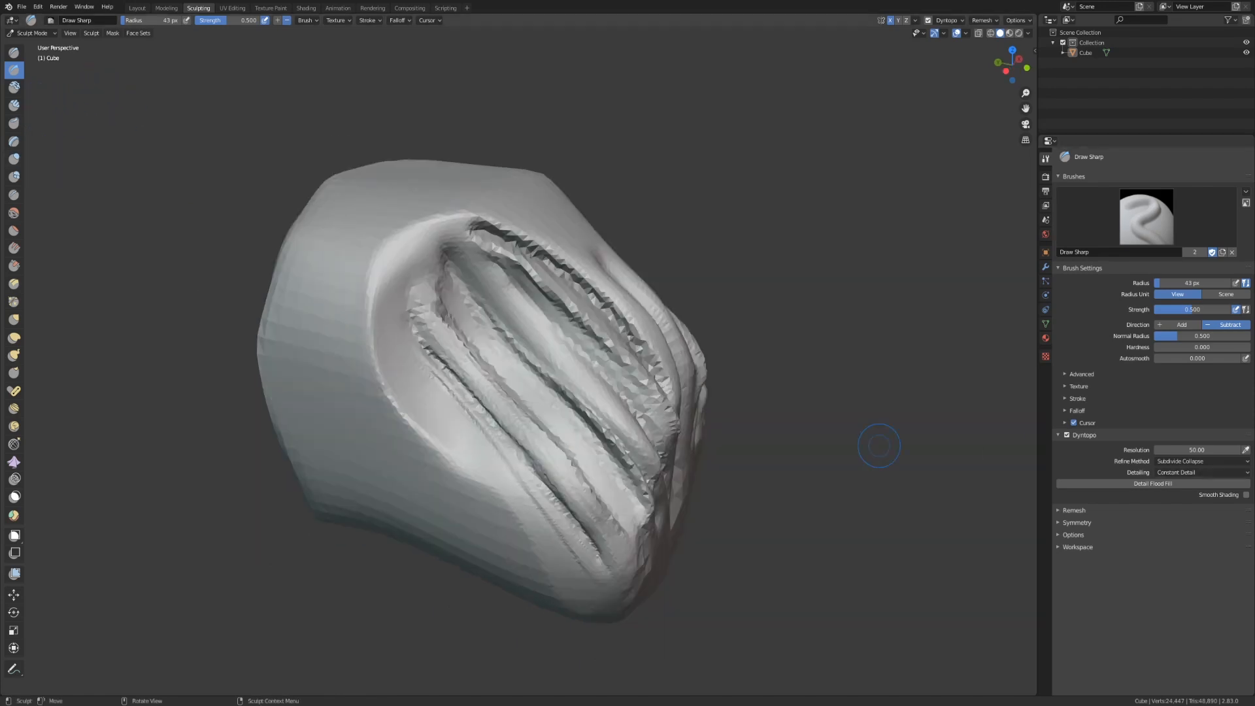
pyautogui.moveTo(796, 393); pyautogui.dragTo(807, 388, button='middle')
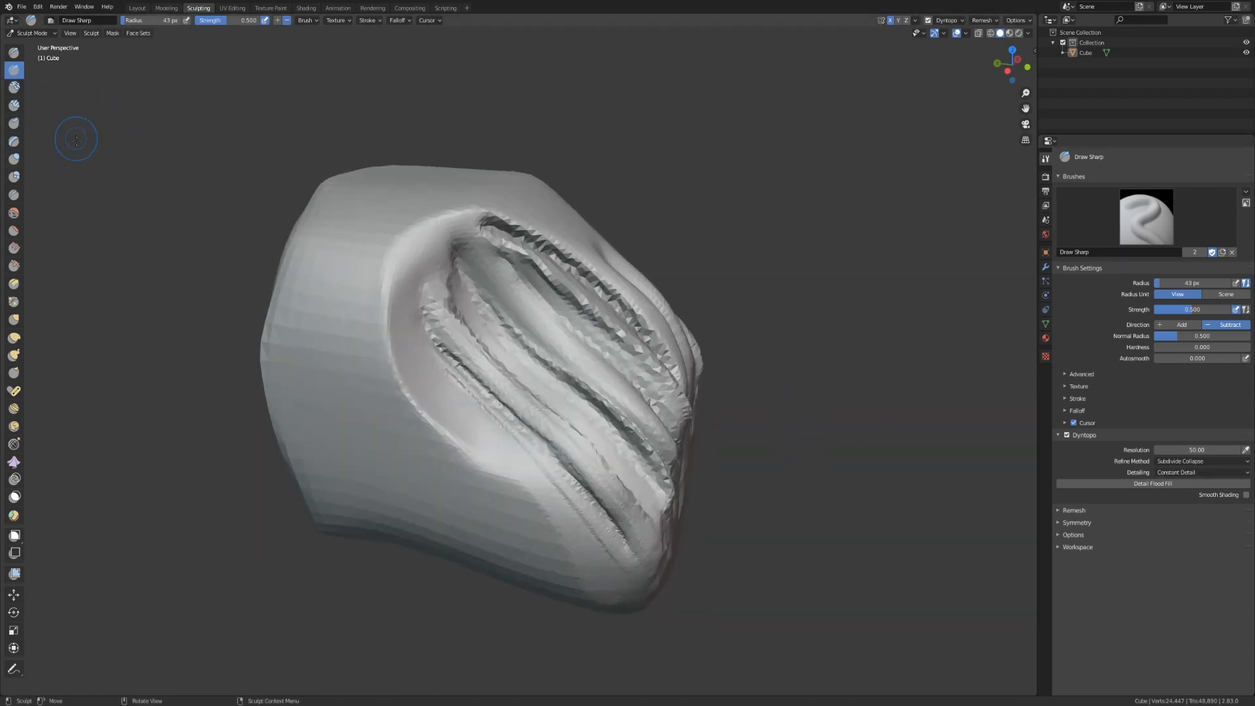
pyautogui.moveTo(605, 272); pyautogui.dragTo(555, 248, button='middle')
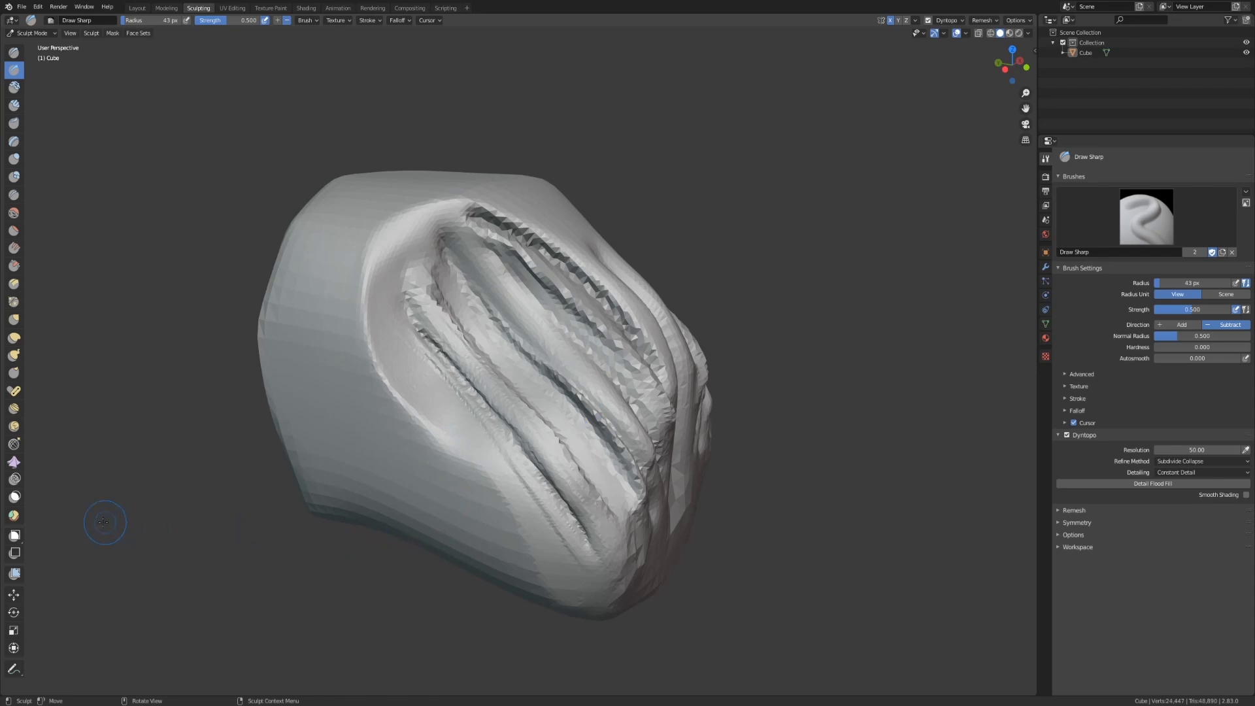
# Step: Reduce the mesh density over the grooved area with the Simplify brush at Dyntopo resolution 15 and a 141 px radius
pyautogui.click(15, 478)
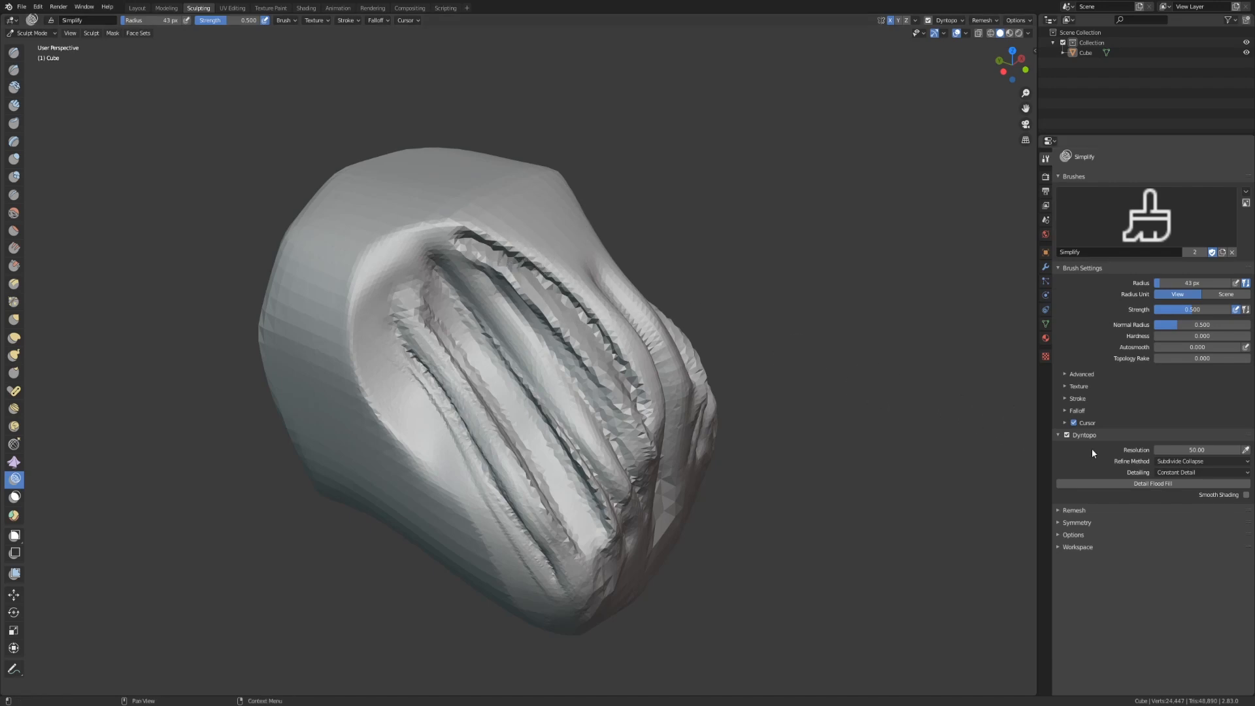
pyautogui.click(1195, 449)
pyautogui.press('Return')
pyautogui.press('f')
pyautogui.click(562, 283)
pyautogui.moveTo(510, 253)
pyautogui.mouseDown()
pyautogui.moveTo(432, 202)
pyautogui.moveTo(516, 248)
pyautogui.moveTo(516, 225)
pyautogui.moveTo(480, 241)
pyautogui.moveTo(575, 418)
pyautogui.moveTo(480, 257)
pyautogui.mouseUp()
pyautogui.moveTo(562, 358)
pyautogui.mouseDown()
pyautogui.moveTo(530, 457)
pyautogui.moveTo(405, 340)
pyautogui.moveTo(528, 477)
pyautogui.mouseUp()
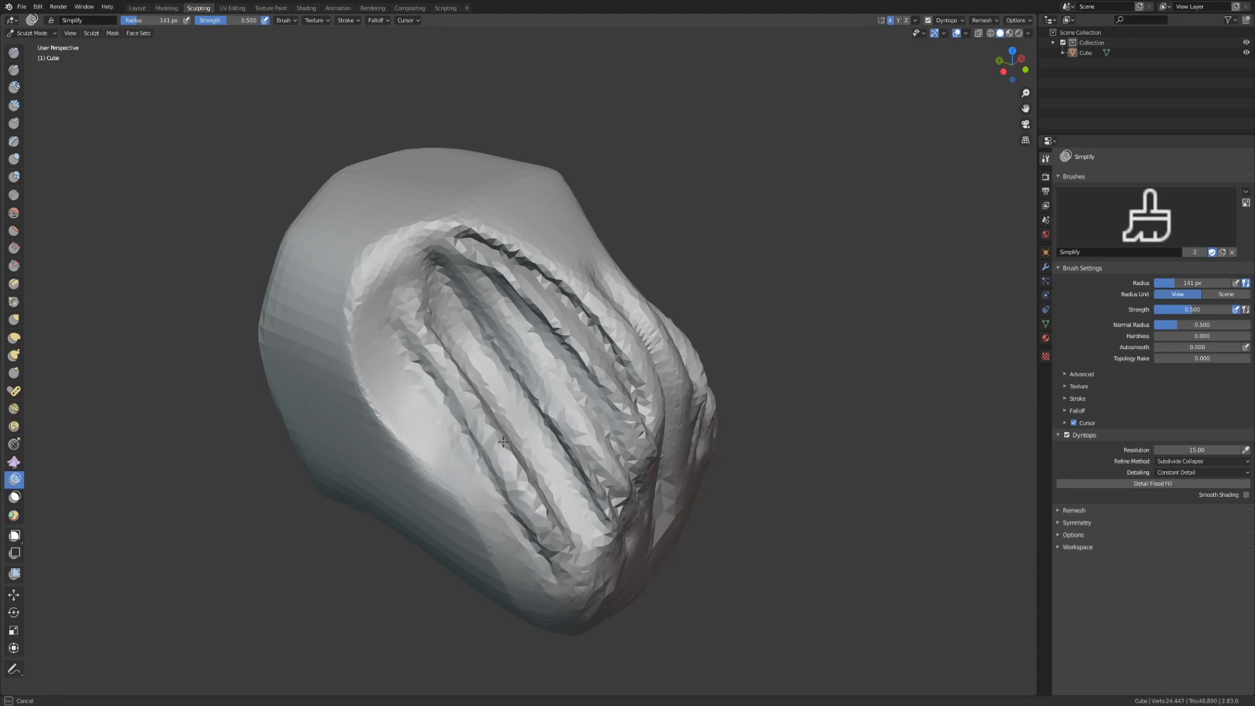
pyautogui.moveTo(460, 431); pyautogui.dragTo(370, 230)
pyautogui.moveTo(533, 478)
pyautogui.mouseDown()
pyautogui.moveTo(526, 515)
pyautogui.moveTo(526, 490)
pyautogui.mouseUp()
# Step: View the simplified sculpt from the front and turn off X-axis mirror symmetry
pyautogui.moveTo(540, 453)
pyautogui.mouseDown(button='middle')
pyautogui.moveTo(618, 402)
pyautogui.moveTo(542, 424)
pyautogui.moveTo(477, 207)
pyautogui.mouseUp(button='middle')
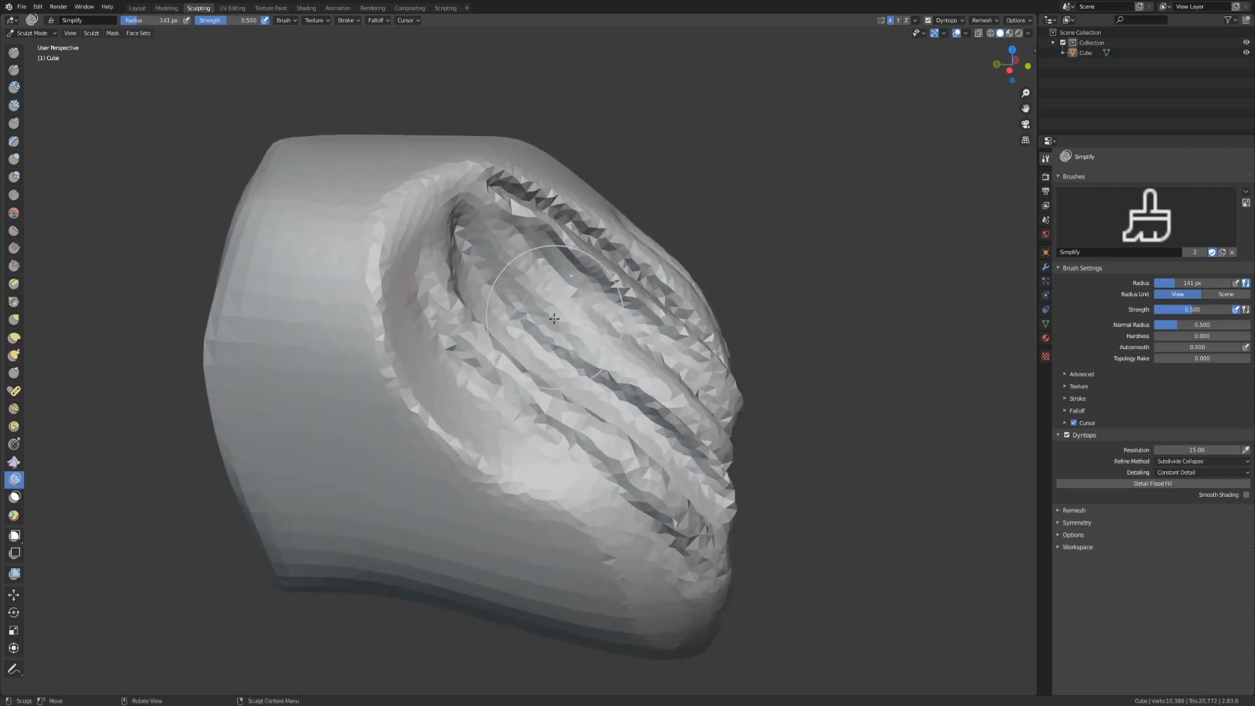
pyautogui.moveTo(644, 324); pyautogui.dragTo(652, 318, button='middle')
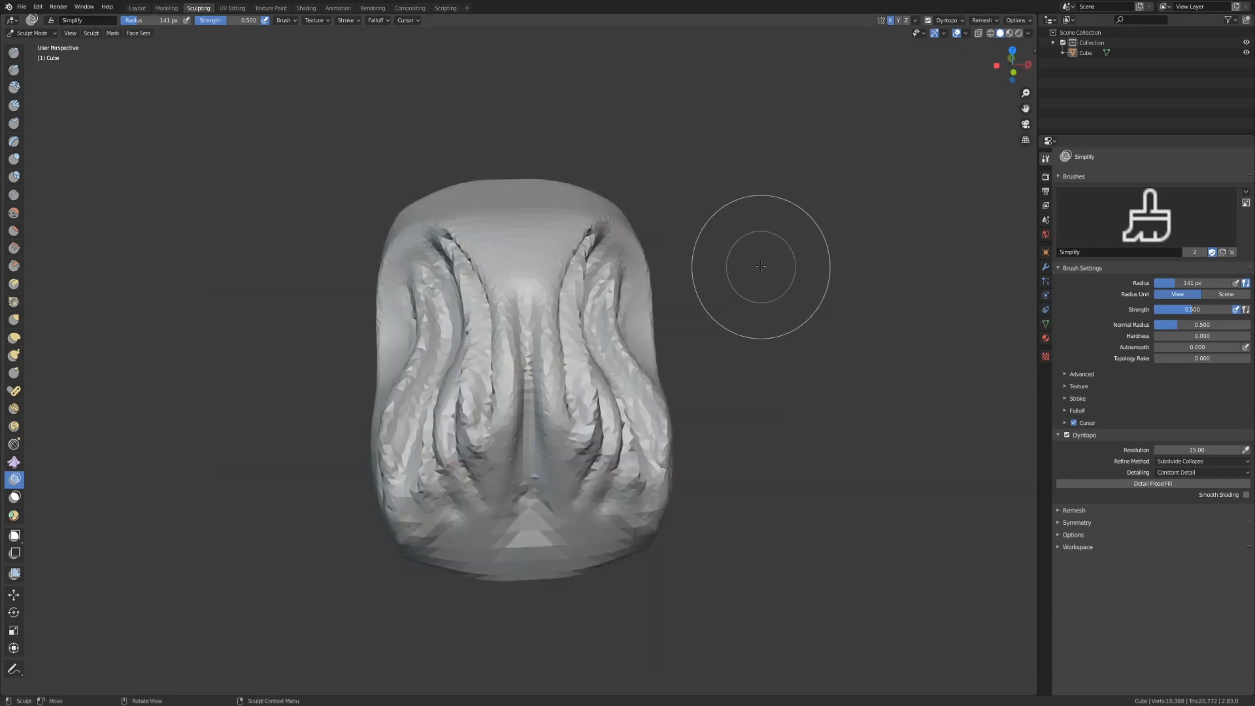
pyautogui.moveTo(761, 265); pyautogui.dragTo(770, 296, button='middle')
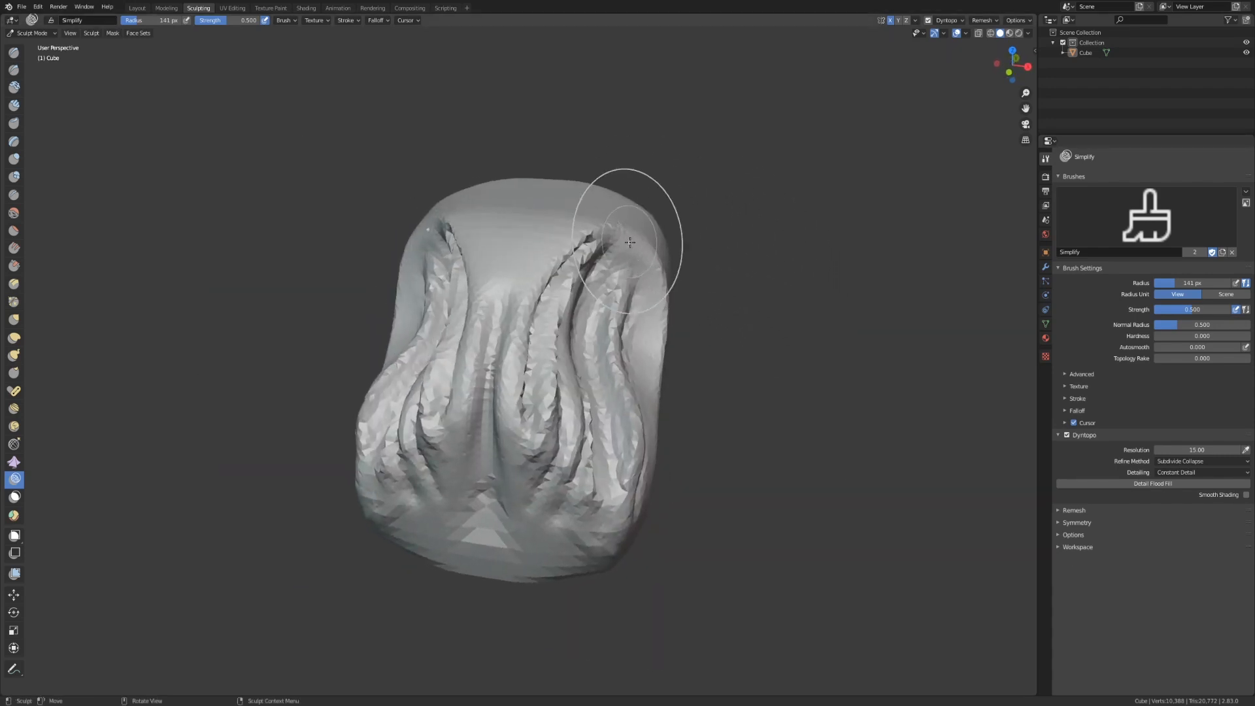
pyautogui.moveTo(315, 186); pyautogui.dragTo(379, 217, button='middle')
pyautogui.scroll(1, 342, 204)
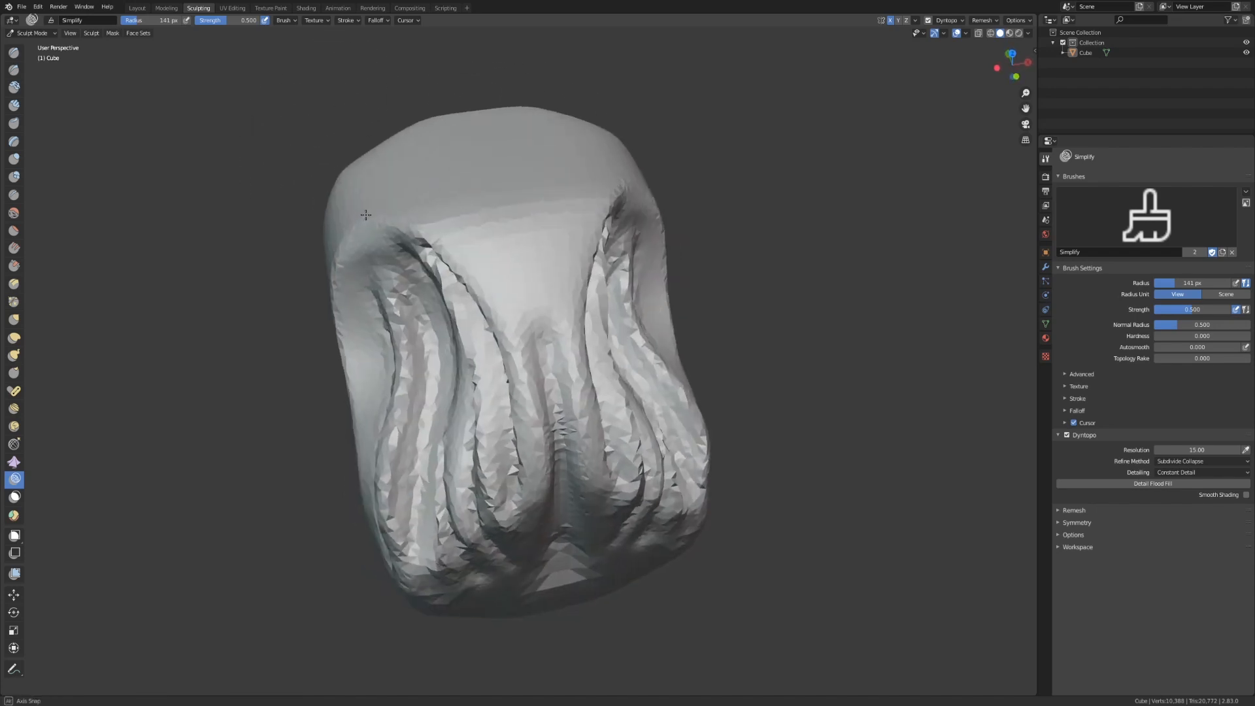
pyautogui.click(889, 20)
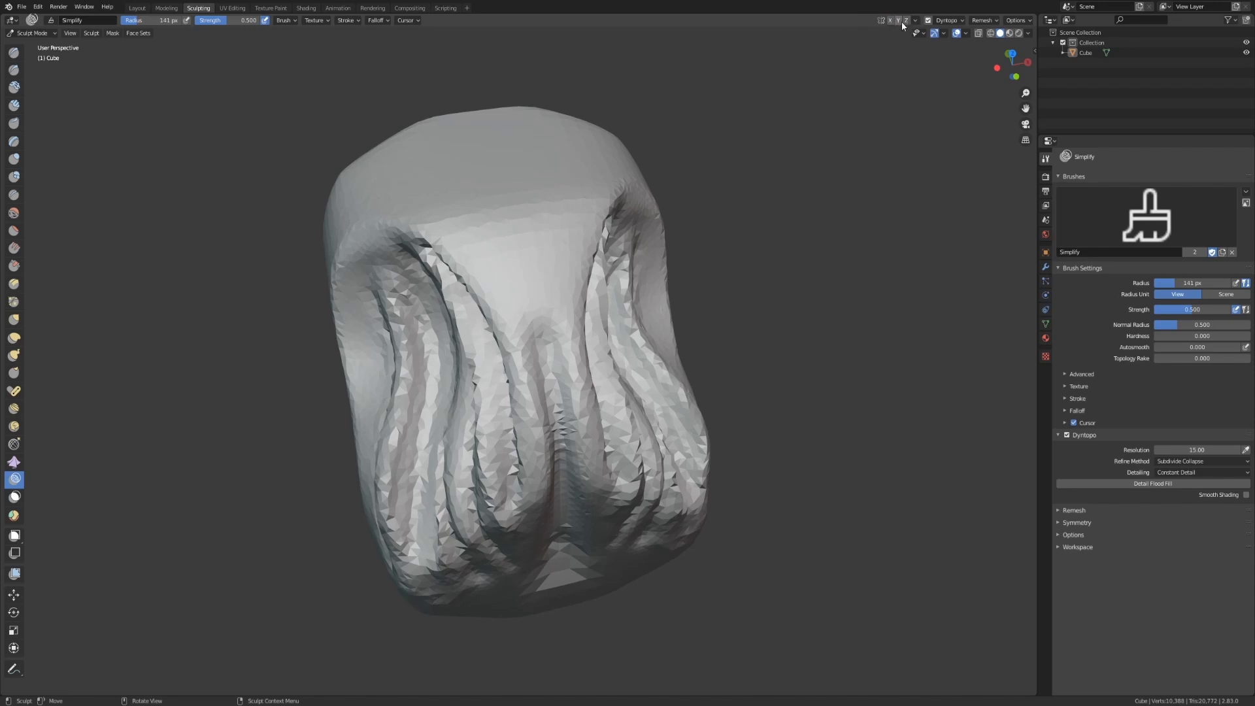
# Step: Try Y-axis mirror symmetry on the model with the Draw brush
pyautogui.moveTo(516, 203)
pyautogui.mouseDown(button='middle')
pyautogui.moveTo(547, 252)
pyautogui.moveTo(294, 150)
pyautogui.mouseUp(button='middle')
pyautogui.click(14, 52)
pyautogui.moveTo(366, 137); pyautogui.dragTo(434, 154, button='middle')
pyautogui.moveTo(339, 218)
pyautogui.mouseDown()
pyautogui.moveTo(331, 266)
pyautogui.moveTo(327, 238)
pyautogui.moveTo(325, 248)
pyautogui.mouseUp()
pyautogui.moveTo(601, 268)
pyautogui.mouseDown()
pyautogui.moveTo(588, 340)
pyautogui.moveTo(614, 366)
pyautogui.moveTo(611, 405)
pyautogui.mouseUp()
pyautogui.moveTo(928, 40); pyautogui.dragTo(867, 18, button='middle')
pyautogui.moveTo(749, 359)
pyautogui.mouseDown(button='middle')
pyautogui.moveTo(688, 375)
pyautogui.moveTo(693, 399)
pyautogui.mouseUp(button='middle')
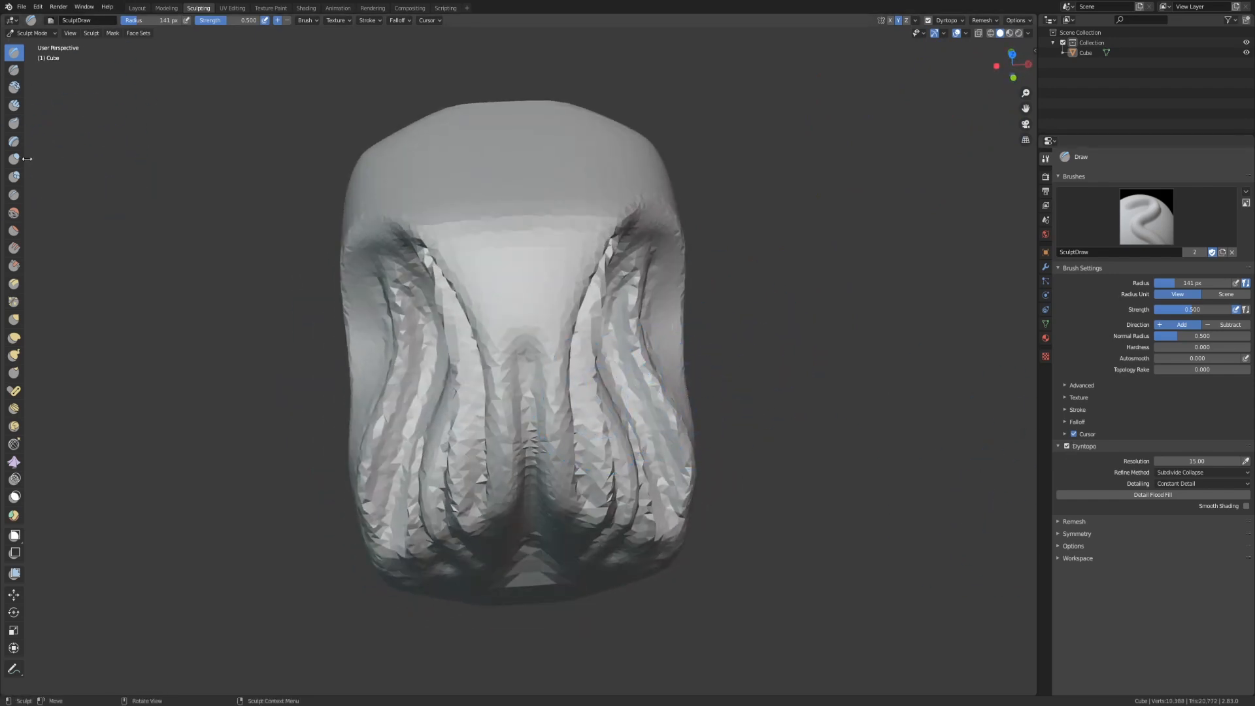
# Step: With mirroring off, build up a one-sided mass on the brow with Clay Strips at Dyntopo resolution 75
pyautogui.click(11, 142)
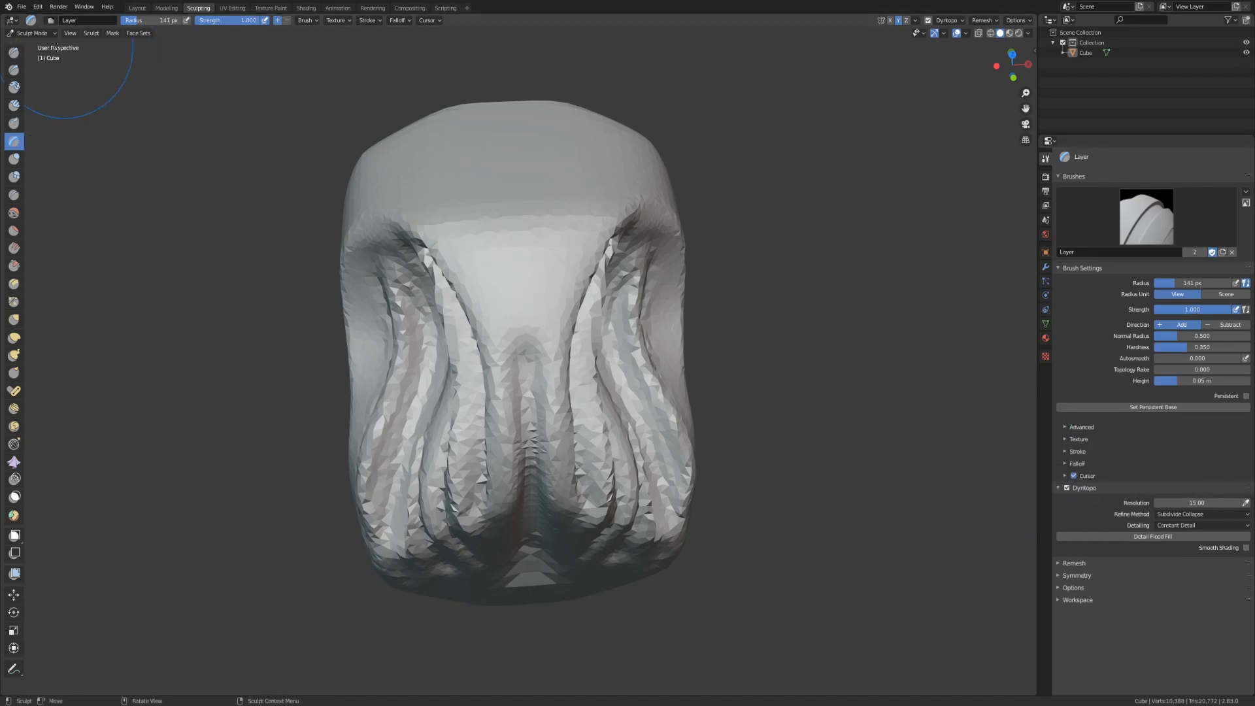
pyautogui.click(15, 105)
pyautogui.click(1188, 515)
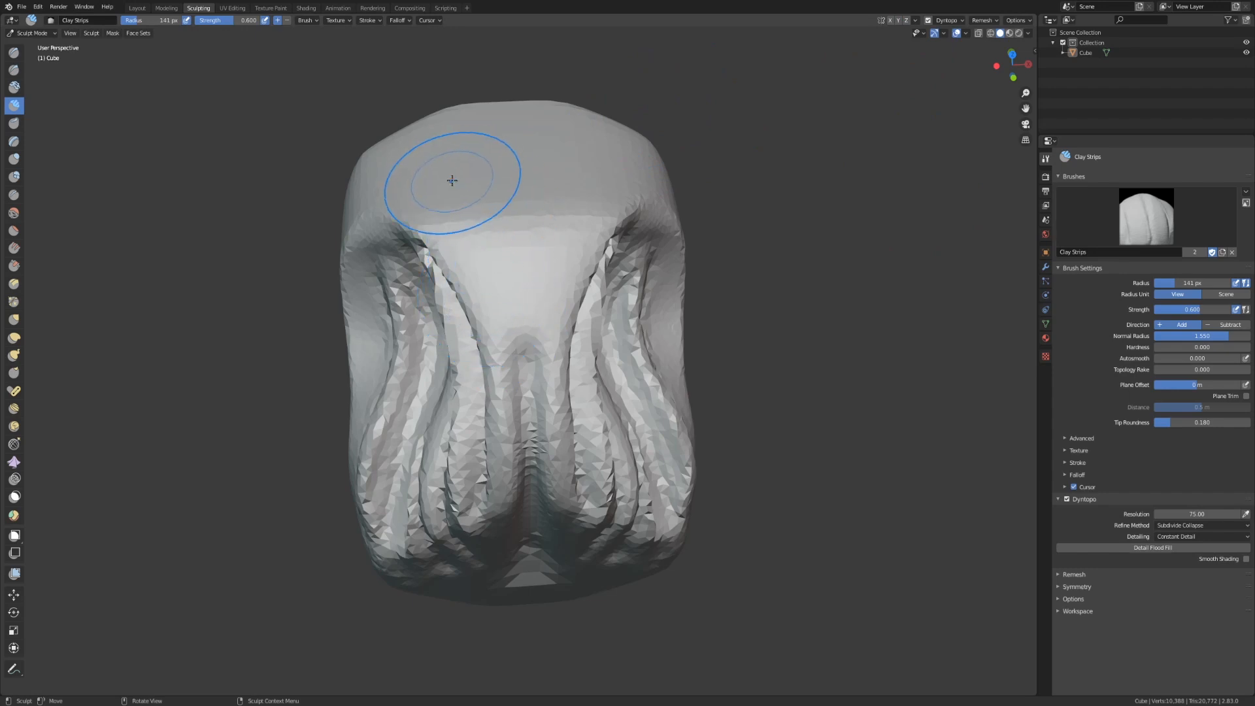
pyautogui.moveTo(458, 242)
pyautogui.mouseDown()
pyautogui.moveTo(448, 218)
pyautogui.moveTo(461, 252)
pyautogui.moveTo(495, 261)
pyautogui.moveTo(451, 216)
pyautogui.moveTo(419, 235)
pyautogui.moveTo(470, 327)
pyautogui.moveTo(523, 237)
pyautogui.moveTo(461, 218)
pyautogui.moveTo(422, 170)
pyautogui.mouseUp()
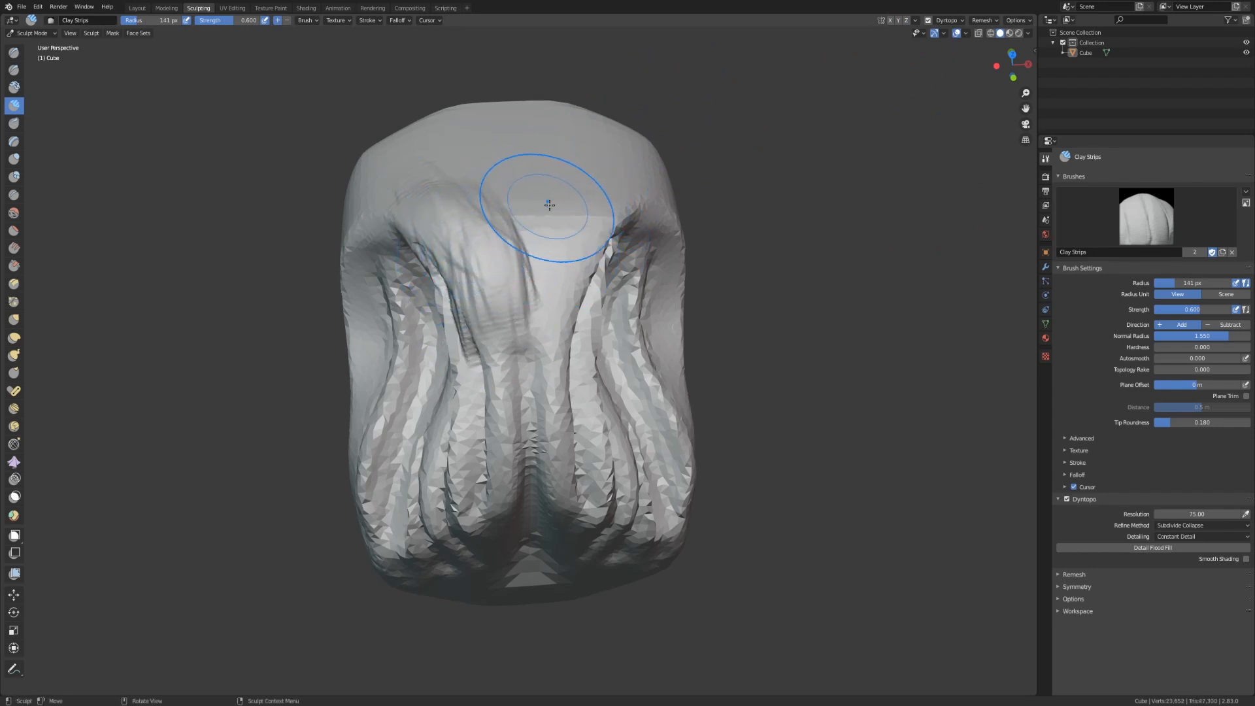
pyautogui.moveTo(578, 216)
pyautogui.mouseDown(button='middle')
pyautogui.moveTo(692, 222)
pyautogui.moveTo(627, 219)
pyautogui.moveTo(526, 159)
pyautogui.mouseUp(button='middle')
pyautogui.moveTo(448, 170); pyautogui.dragTo(455, 178)
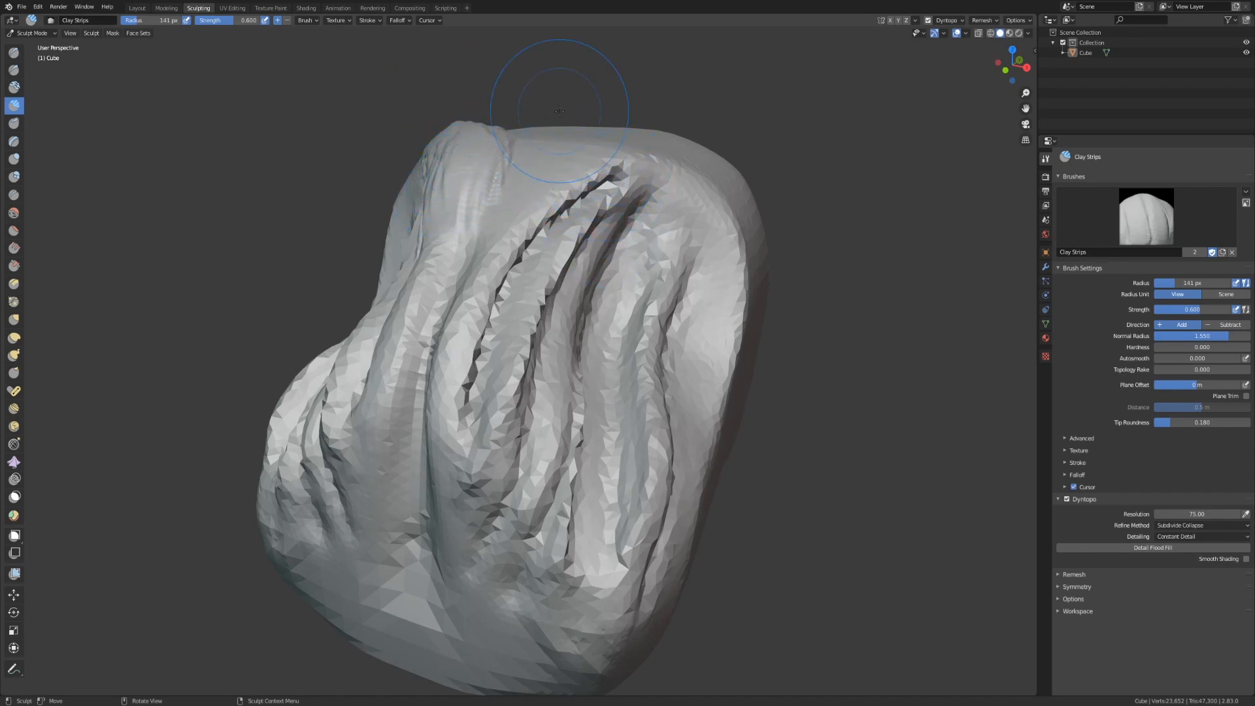
# Step: Smooth the one-sided brow mass and the upper ends of the grooves on the opposite side
pyautogui.keyDown('shift'); pyautogui.moveTo(462, 132); pyautogui.dragTo(466, 164); pyautogui.keyUp('shift')
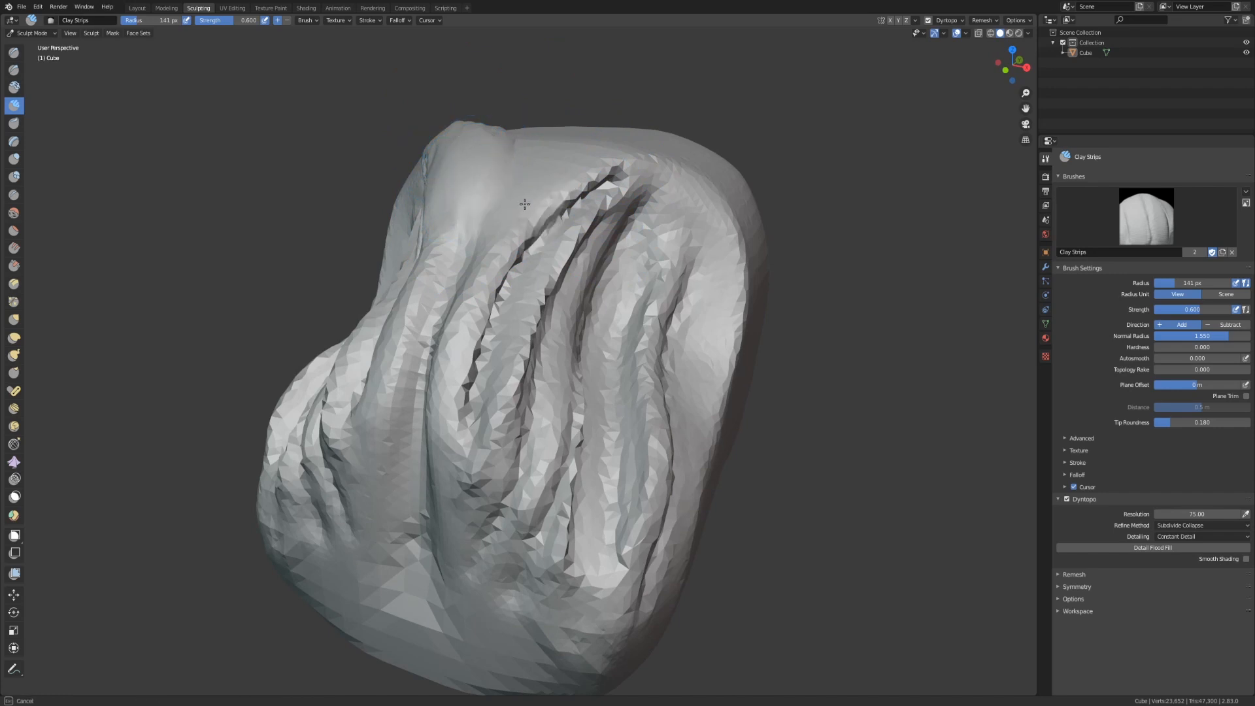
pyautogui.keyDown('shift'); pyautogui.moveTo(565, 184); pyautogui.dragTo(677, 215); pyautogui.keyUp('shift')
pyautogui.keyDown('shift'); pyautogui.moveTo(581, 178); pyautogui.dragTo(601, 246); pyautogui.keyUp('shift')
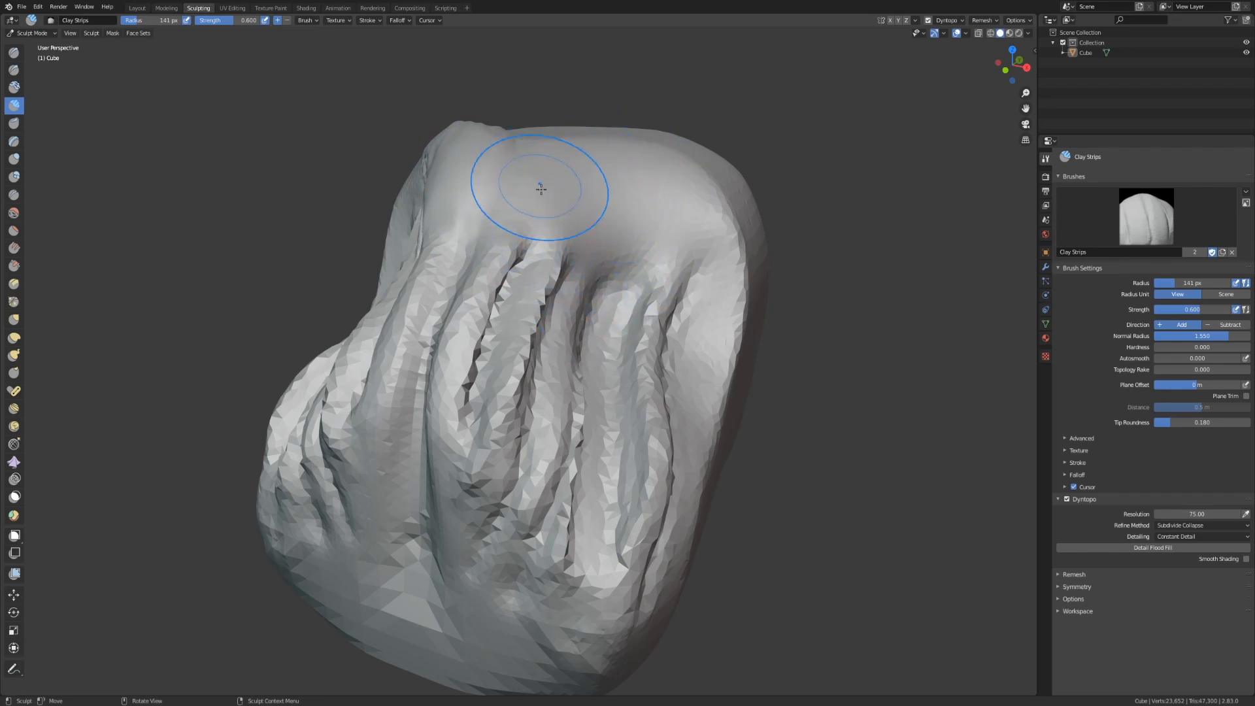
pyautogui.moveTo(513, 225); pyautogui.dragTo(614, 234, button='middle')
pyautogui.scroll(2, 625, 221)
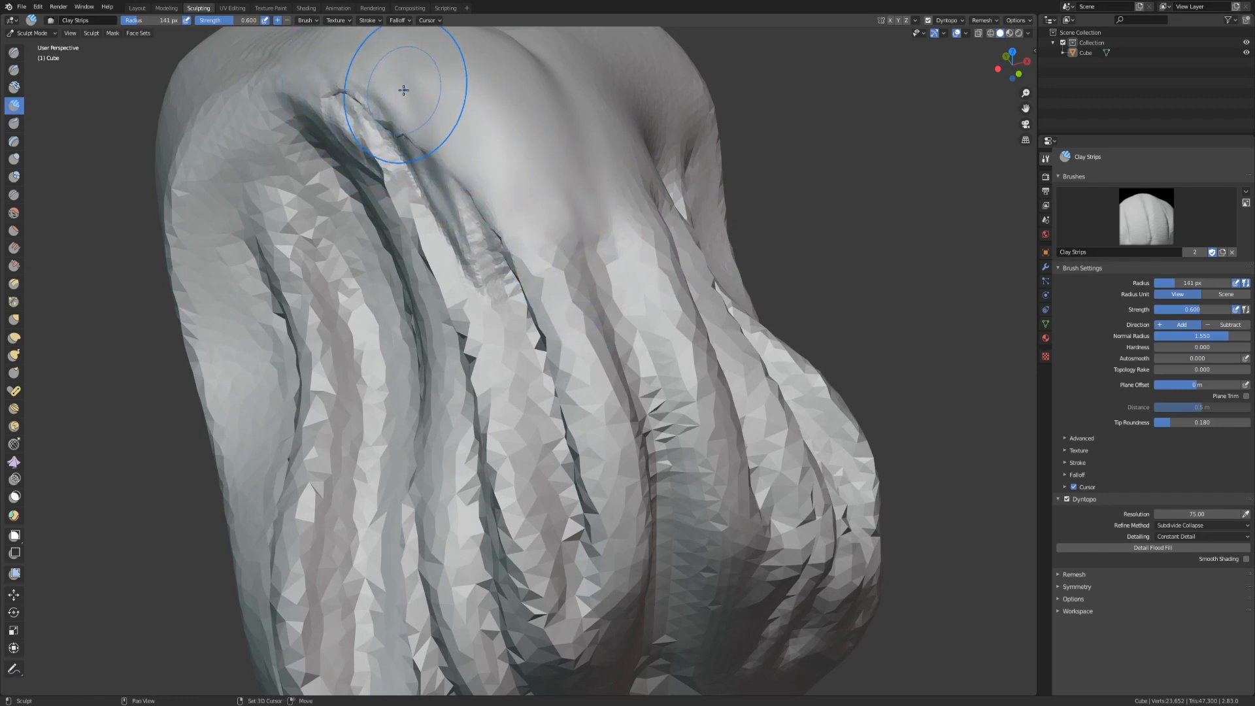
pyautogui.moveTo(400, 163); pyautogui.dragTo(458, 196, button='middle')
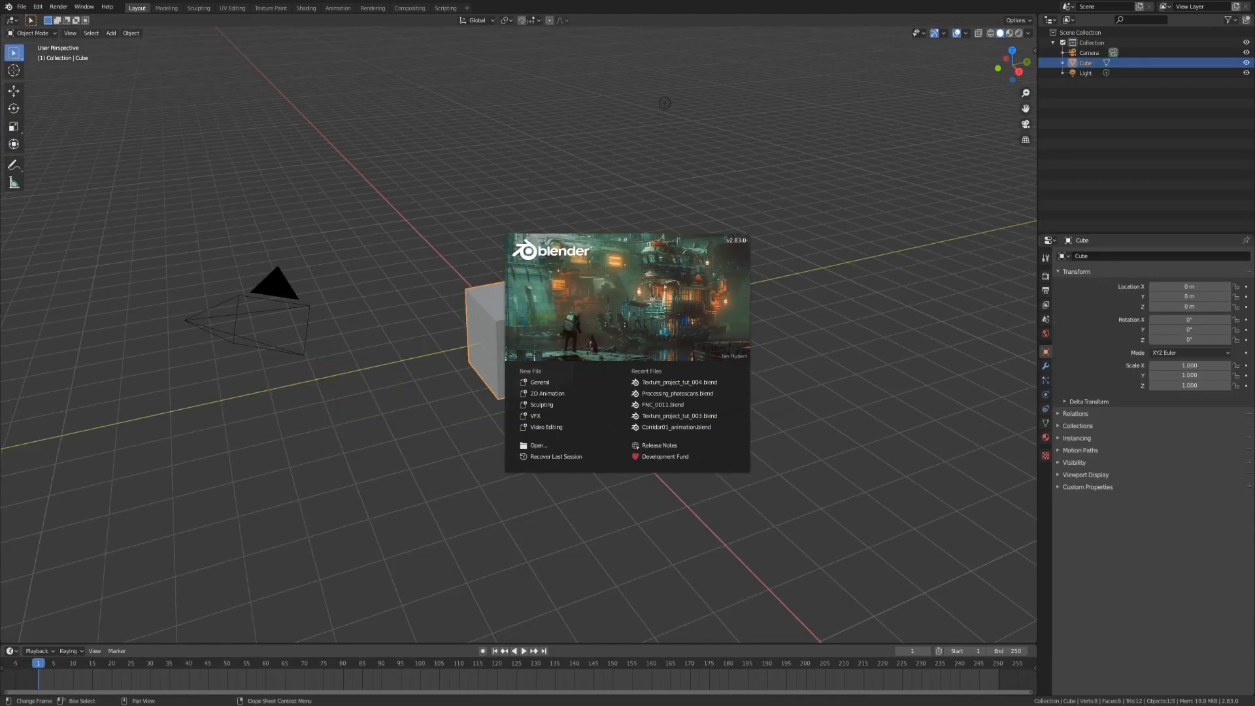
# Step: Delete everything except the default cube in the new scene and switch to the Sculpting workspace
pyautogui.click(692, 178)
pyautogui.hotkey('ctrl', 'i')
pyautogui.press('Delete')
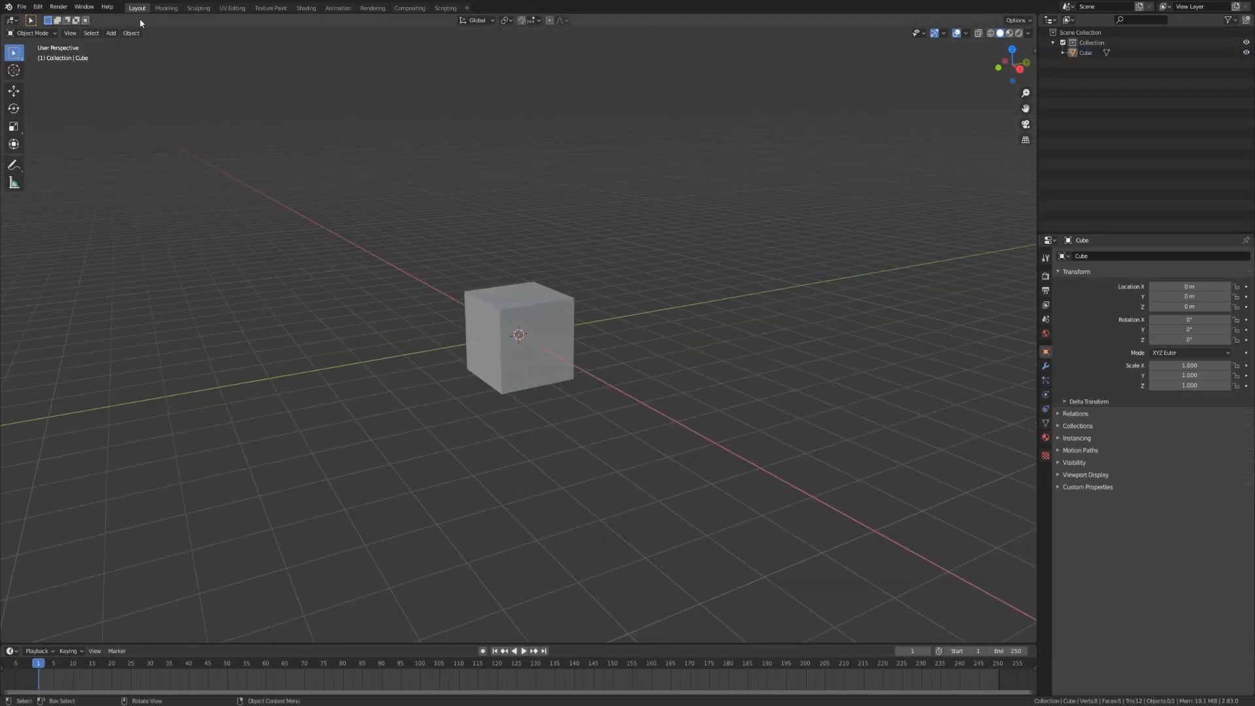
pyautogui.click(198, 8)
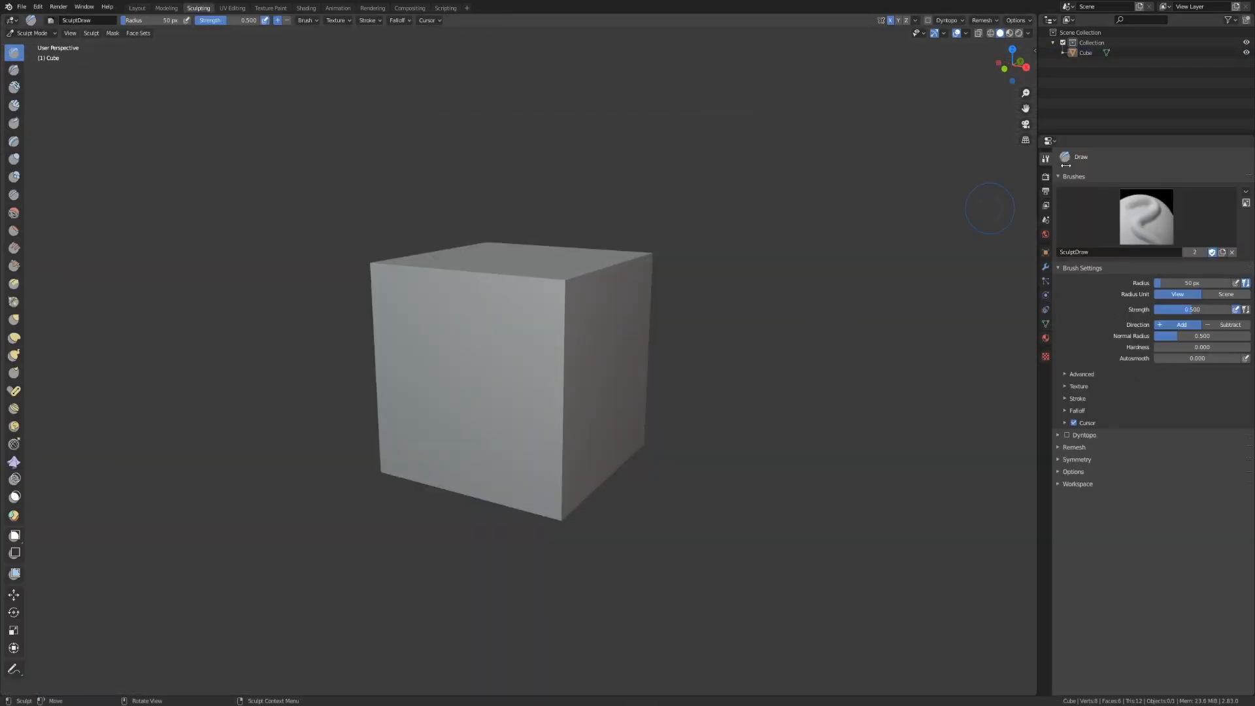
# Step: Remesh the cube and smooth its edges and corners into a rounded block
pyautogui.hotkey('ctrl', 'r')
pyautogui.moveTo(560, 392)
pyautogui.keyDown('shift'); pyautogui.mouseDown()
pyautogui.moveTo(617, 282)
pyautogui.moveTo(621, 425)
pyautogui.moveTo(624, 307)
pyautogui.mouseUp(); pyautogui.keyUp('shift')
pyautogui.moveTo(693, 340)
pyautogui.mouseDown(button='middle')
pyautogui.moveTo(589, 337)
pyautogui.moveTo(549, 281)
pyautogui.mouseUp(button='middle')
pyautogui.moveTo(432, 425)
pyautogui.keyDown('shift'); pyautogui.mouseDown()
pyautogui.moveTo(584, 421)
pyautogui.moveTo(588, 314)
pyautogui.moveTo(562, 399)
pyautogui.moveTo(497, 353)
pyautogui.moveTo(526, 401)
pyautogui.moveTo(580, 361)
pyautogui.mouseUp(); pyautogui.keyUp('shift')
pyautogui.moveTo(581, 361); pyautogui.dragTo(582, 458, button='middle')
# Step: Pull the block into a tapered head with a narrow chin using Grab, then rough in the eye sockets, nose and mouth
pyautogui.press('g')
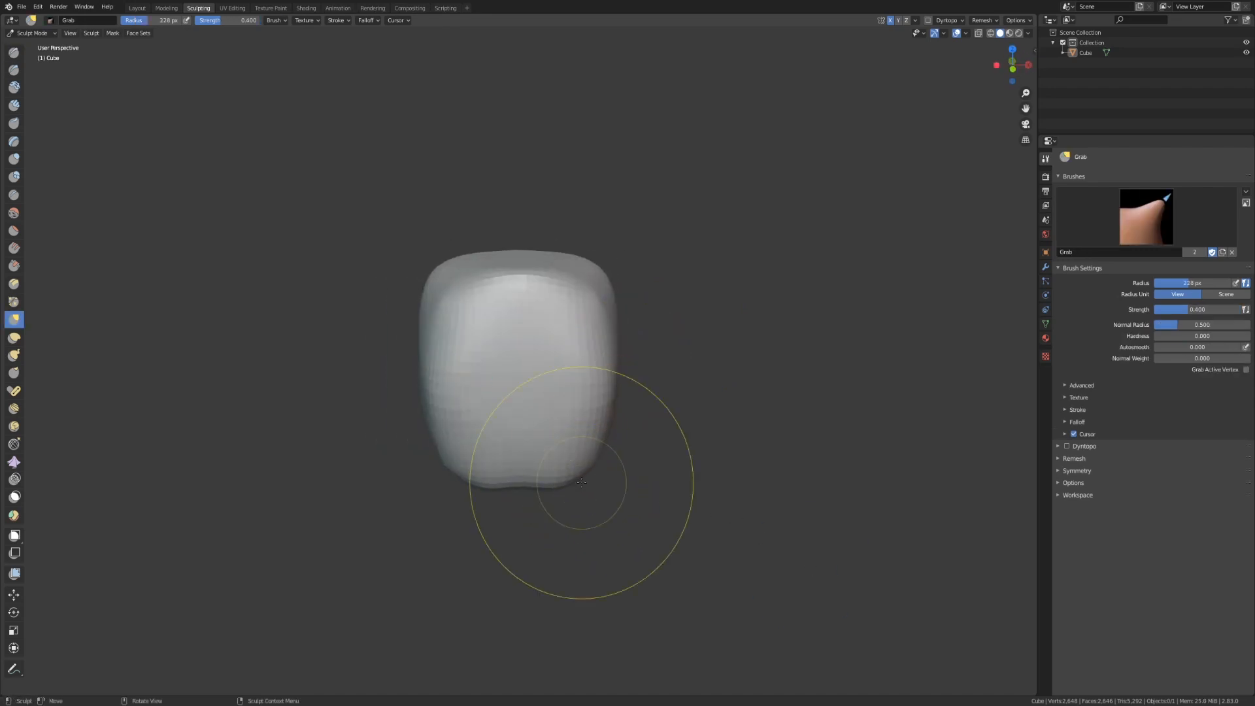
pyautogui.moveTo(581, 482); pyautogui.dragTo(581, 506)
pyautogui.press('f')
pyautogui.click(1, 580)
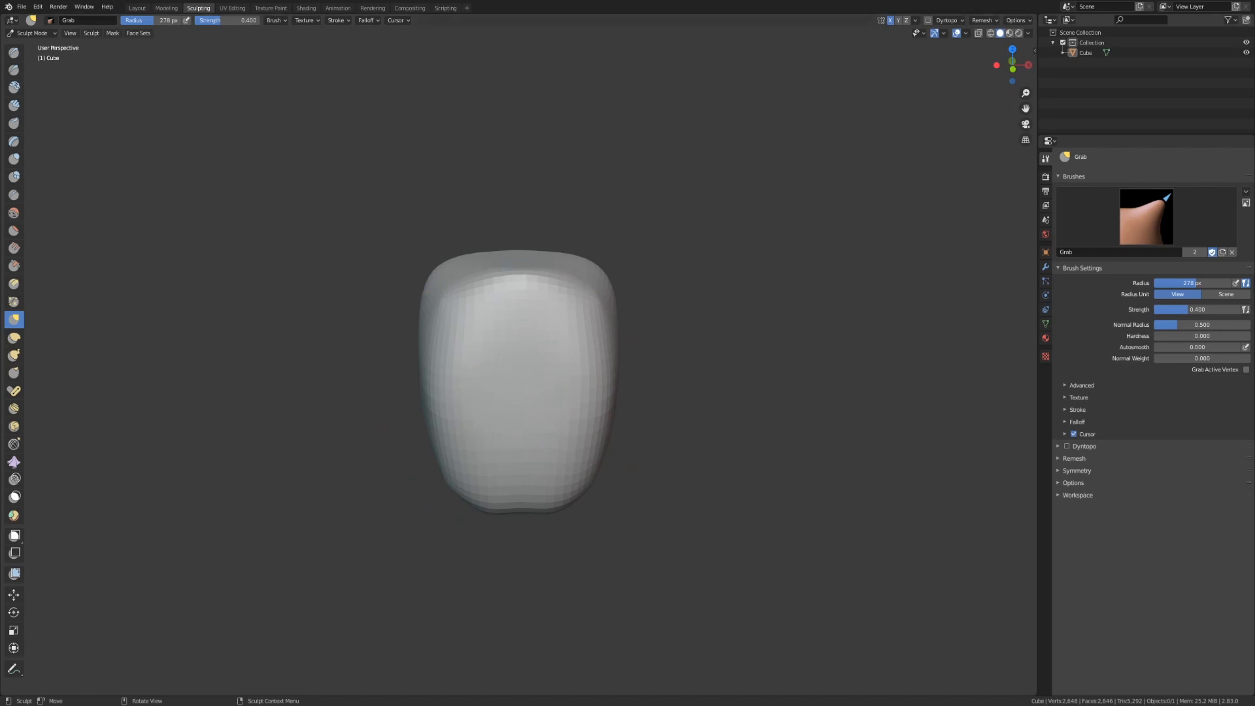
pyautogui.moveTo(719, 492)
pyautogui.mouseDown(button='middle')
pyautogui.moveTo(608, 289)
pyautogui.moveTo(604, 351)
pyautogui.moveTo(551, 342)
pyautogui.mouseUp(button='middle')
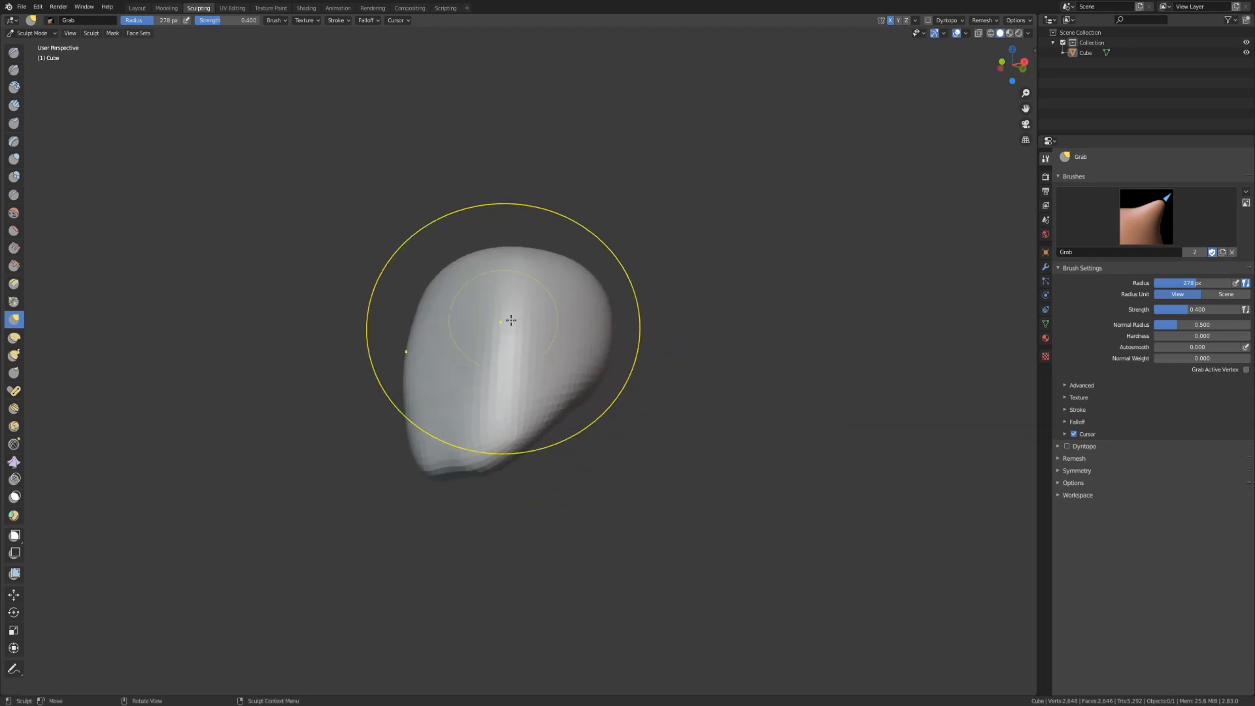
pyautogui.moveTo(439, 356)
pyautogui.mouseDown(button='middle')
pyautogui.moveTo(529, 489)
pyautogui.moveTo(470, 384)
pyautogui.moveTo(512, 291)
pyautogui.moveTo(513, 341)
pyautogui.moveTo(572, 498)
pyautogui.moveTo(582, 401)
pyautogui.moveTo(540, 504)
pyautogui.mouseUp(button='middle')
pyautogui.moveTo(661, 440)
pyautogui.mouseDown(button='middle')
pyautogui.moveTo(793, 503)
pyautogui.moveTo(654, 365)
pyautogui.mouseUp(button='middle')
pyautogui.click(13, 52)
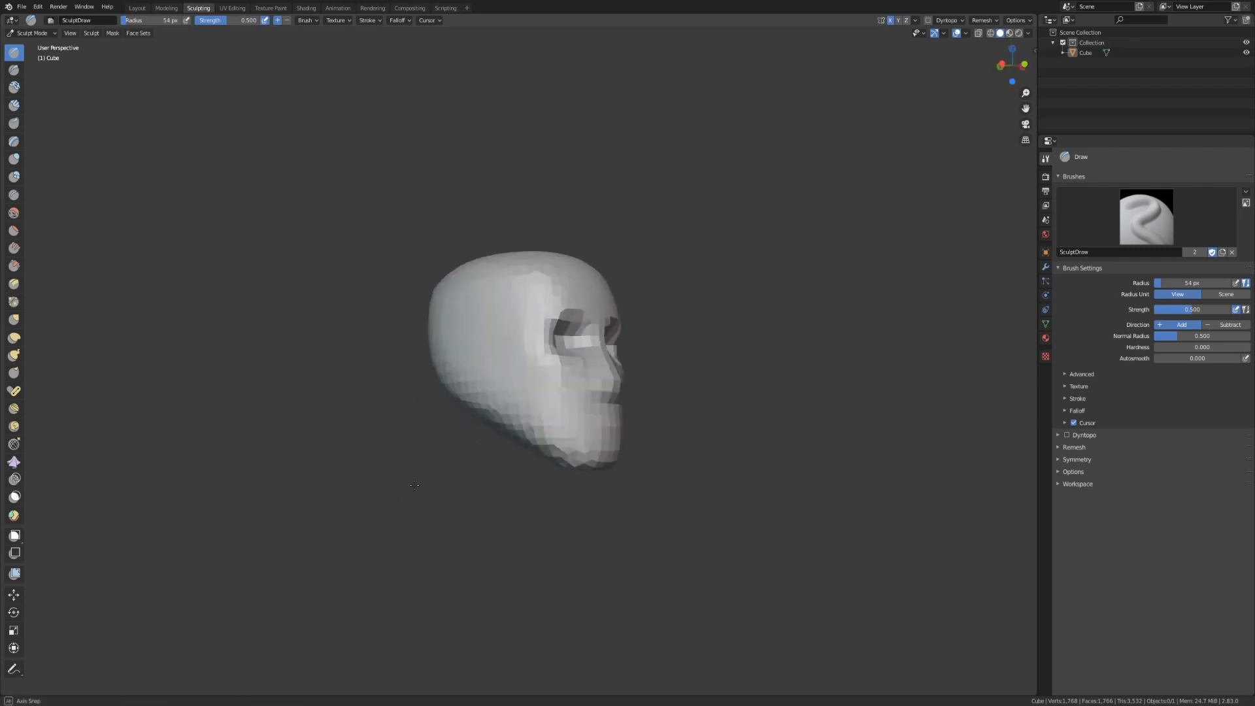
# Step: Mask around the skull's underside and pull a short neck down from the unprotected area with the Grab brush
pyautogui.press('m')
pyautogui.moveTo(509, 390); pyautogui.dragTo(512, 418)
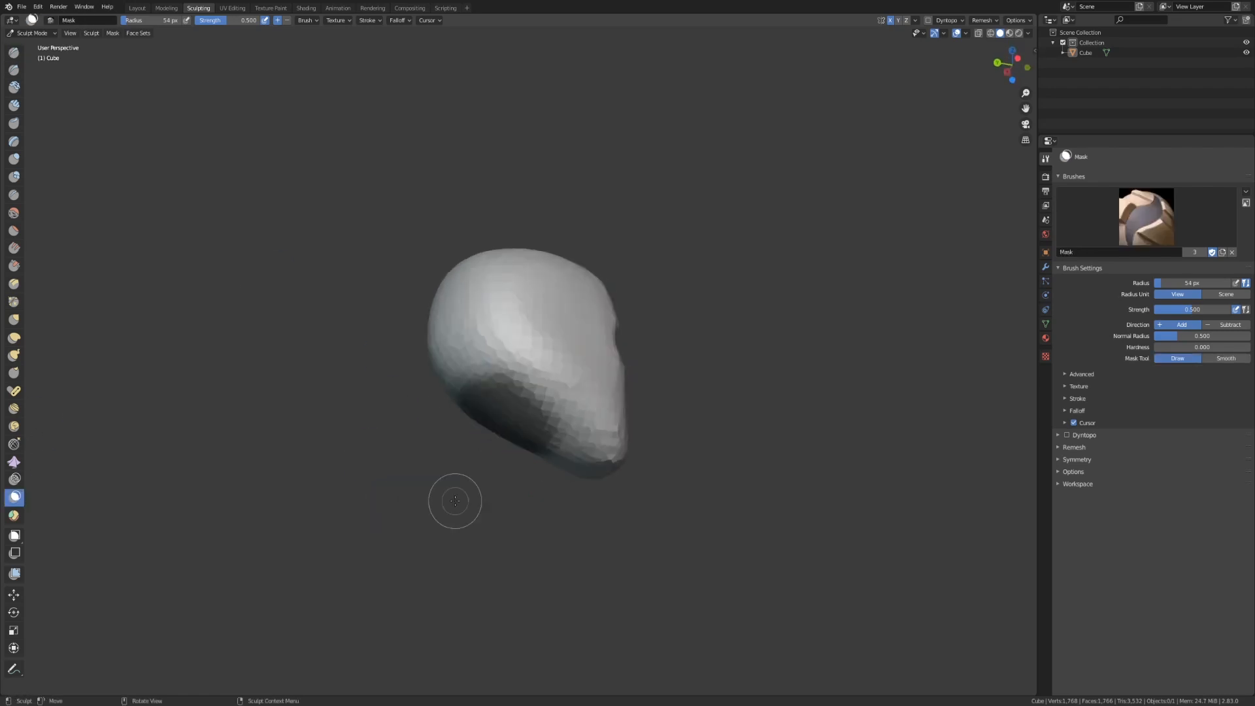
pyautogui.press('g')
pyautogui.moveTo(518, 434); pyautogui.dragTo(578, 493, button='middle')
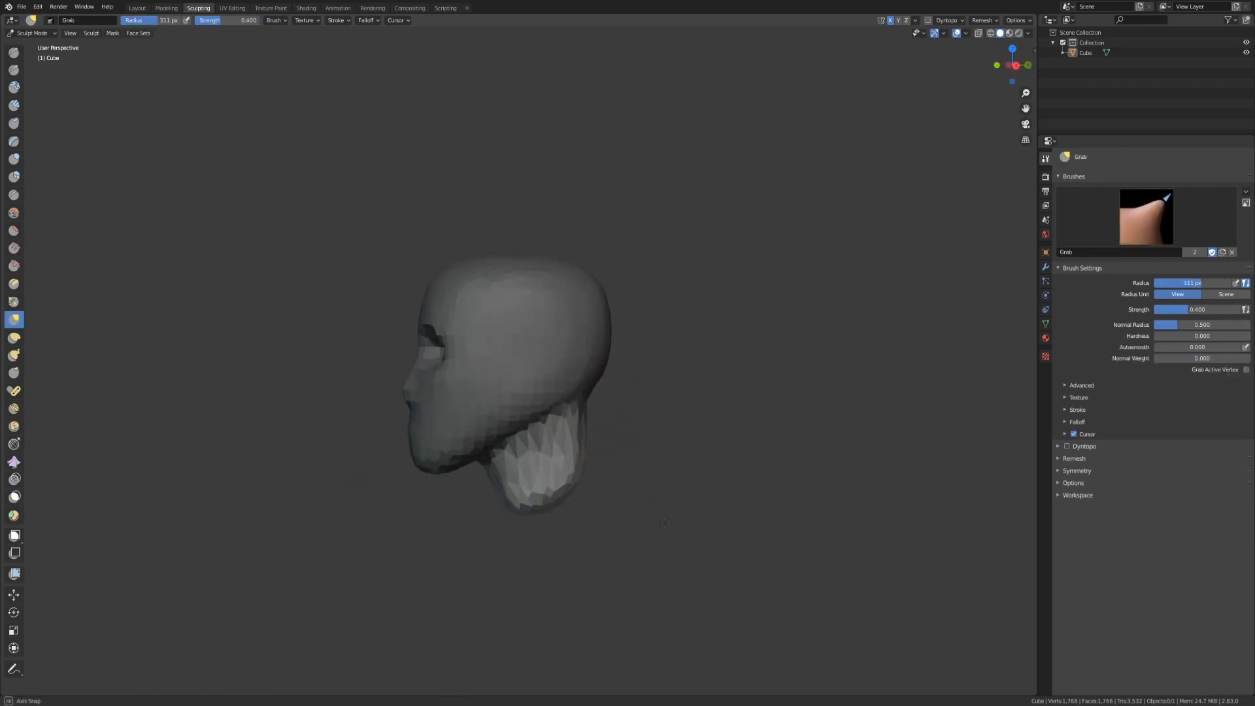
pyautogui.moveTo(517, 496); pyautogui.dragTo(514, 450)
pyautogui.moveTo(399, 484)
pyautogui.mouseDown(button='middle')
pyautogui.moveTo(445, 477)
pyautogui.moveTo(314, 471)
pyautogui.mouseUp(button='middle')
pyautogui.moveTo(520, 317); pyautogui.dragTo(532, 263)
# Step: Lasso-mask the head and build up a longer, thicker neck with the Draw and Grab brushes
pyautogui.moveTo(470, 275); pyautogui.dragTo(342, 291, button='middle')
pyautogui.moveTo(14, 535); pyautogui.dragTo(52, 552)
pyautogui.moveTo(347, 327); pyautogui.dragTo(418, 471)
pyautogui.moveTo(444, 497); pyautogui.dragTo(517, 458, button='middle')
pyautogui.press('x')
pyautogui.moveTo(552, 513); pyautogui.dragTo(558, 520)
pyautogui.moveTo(451, 506); pyautogui.dragTo(520, 526, button='middle')
pyautogui.press('g')
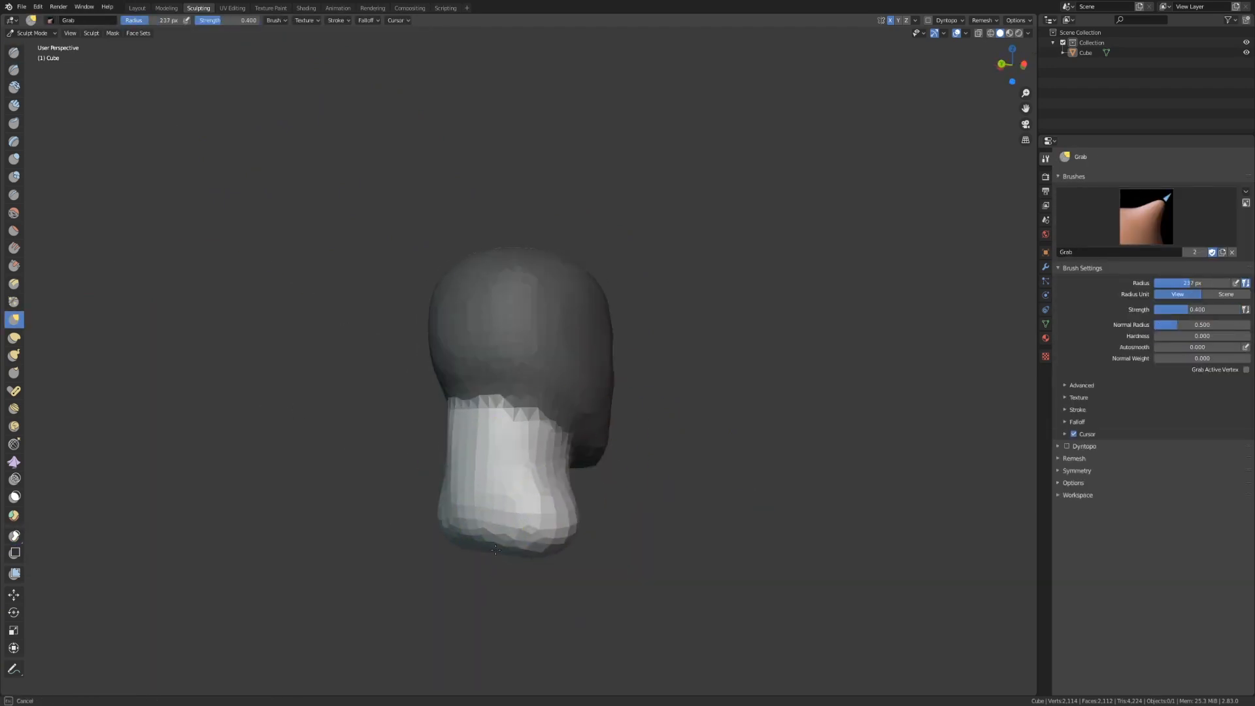
# Step: Clear the mask, remesh the head and neck, and build up the nose and eye area with the Draw brush
pyautogui.moveTo(692, 513); pyautogui.dragTo(758, 510, button='middle')
pyautogui.hotkey('alt', 'm')
pyautogui.hotkey('ctrl', 'r')
pyautogui.moveTo(406, 291); pyautogui.dragTo(470, 291, button='middle')
pyautogui.moveTo(562, 359); pyautogui.dragTo(509, 359, button='middle')
pyautogui.press('x')
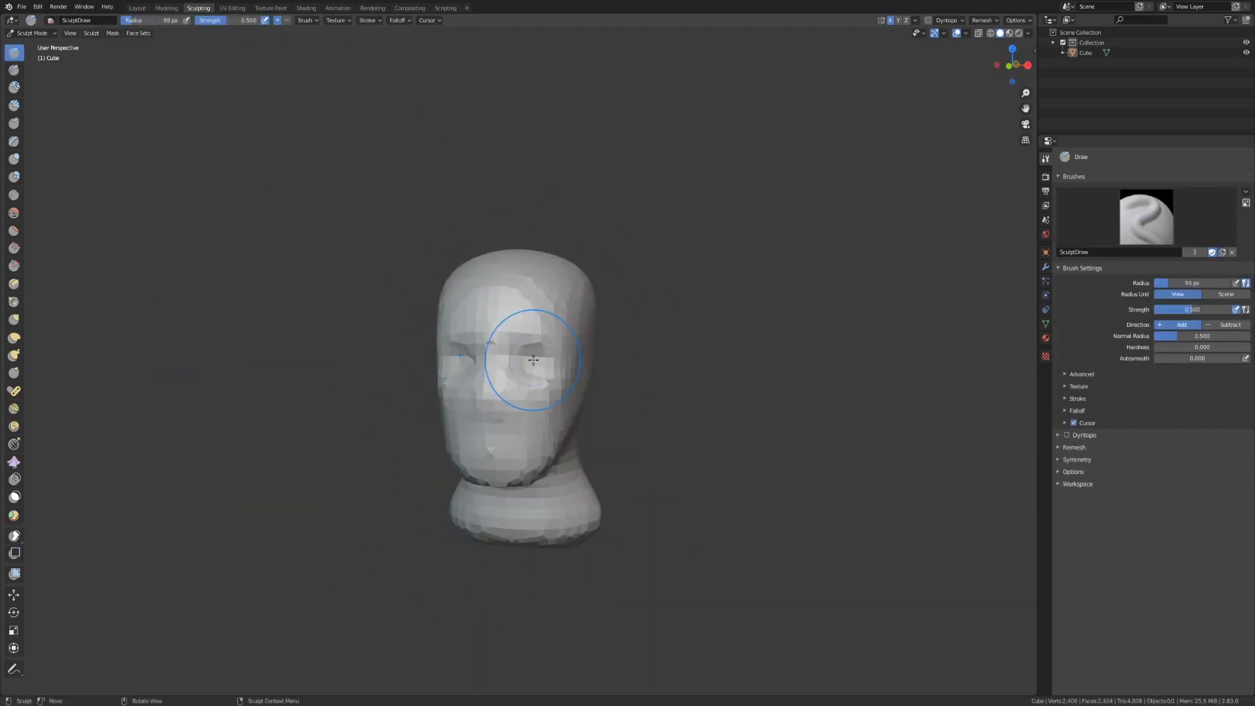
pyautogui.moveTo(453, 412); pyautogui.dragTo(458, 458, button='middle')
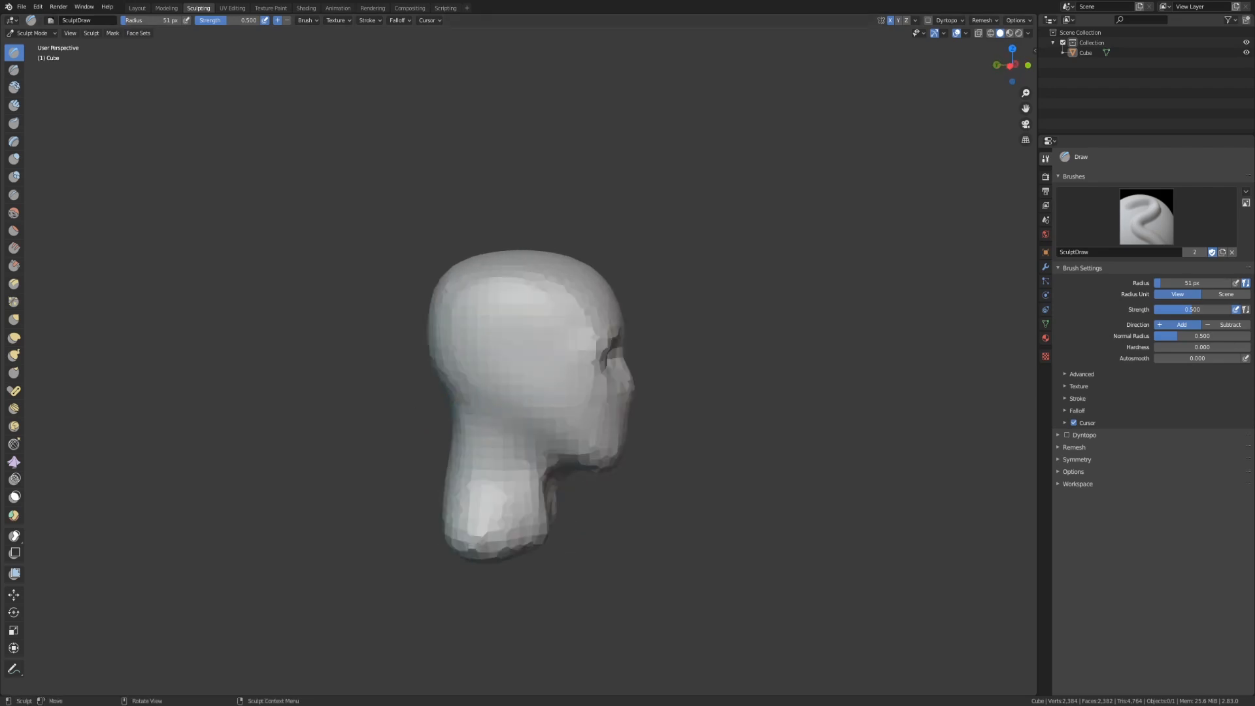
# Step: Adjust the head's proportions with the Grab brush and remesh it at a finer voxel size
pyautogui.press('g')
pyautogui.moveTo(630, 390); pyautogui.dragTo(743, 418, button='middle')
pyautogui.scroll(2, 314, 350)
pyautogui.hotkey('ctrl', 'r')
pyautogui.click(980, 22)
pyautogui.hotkey('ctrl', 'r')
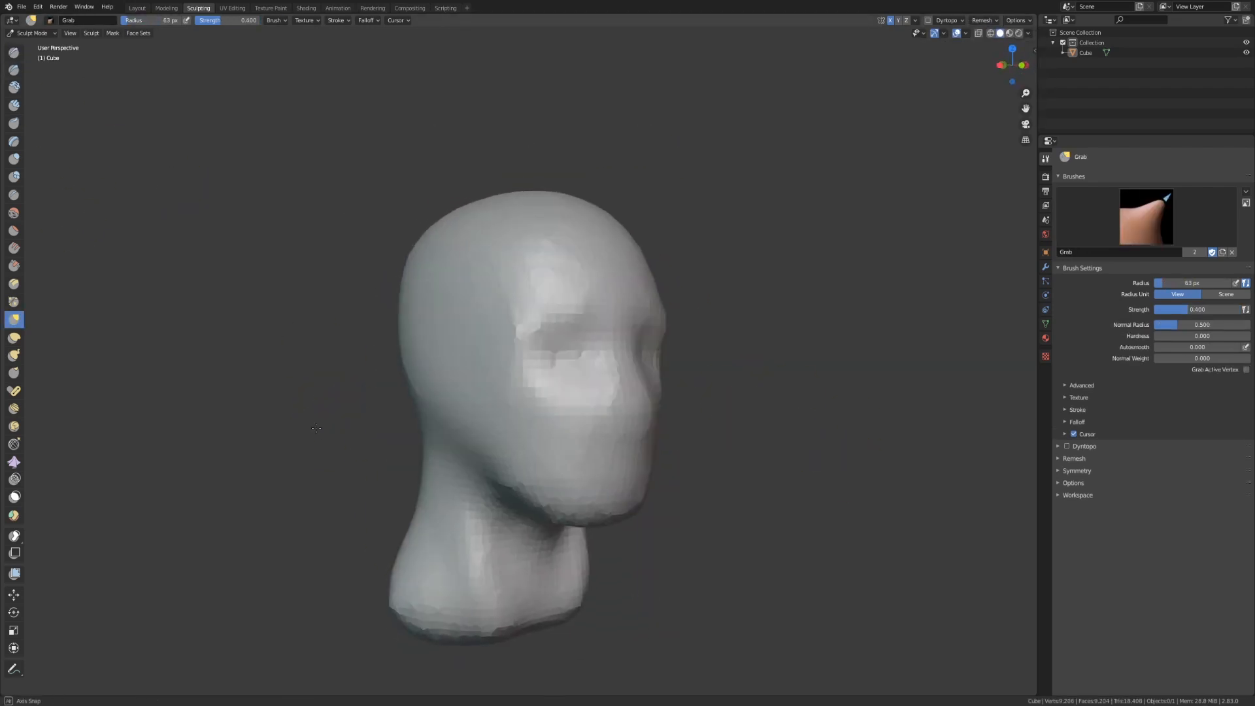
# Step: Scrape the planes of the face and work on the eye sockets with the Draw brush
pyautogui.moveTo(329, 403); pyautogui.dragTo(366, 392, button='middle')
pyautogui.click(14, 265)
pyautogui.press('x')
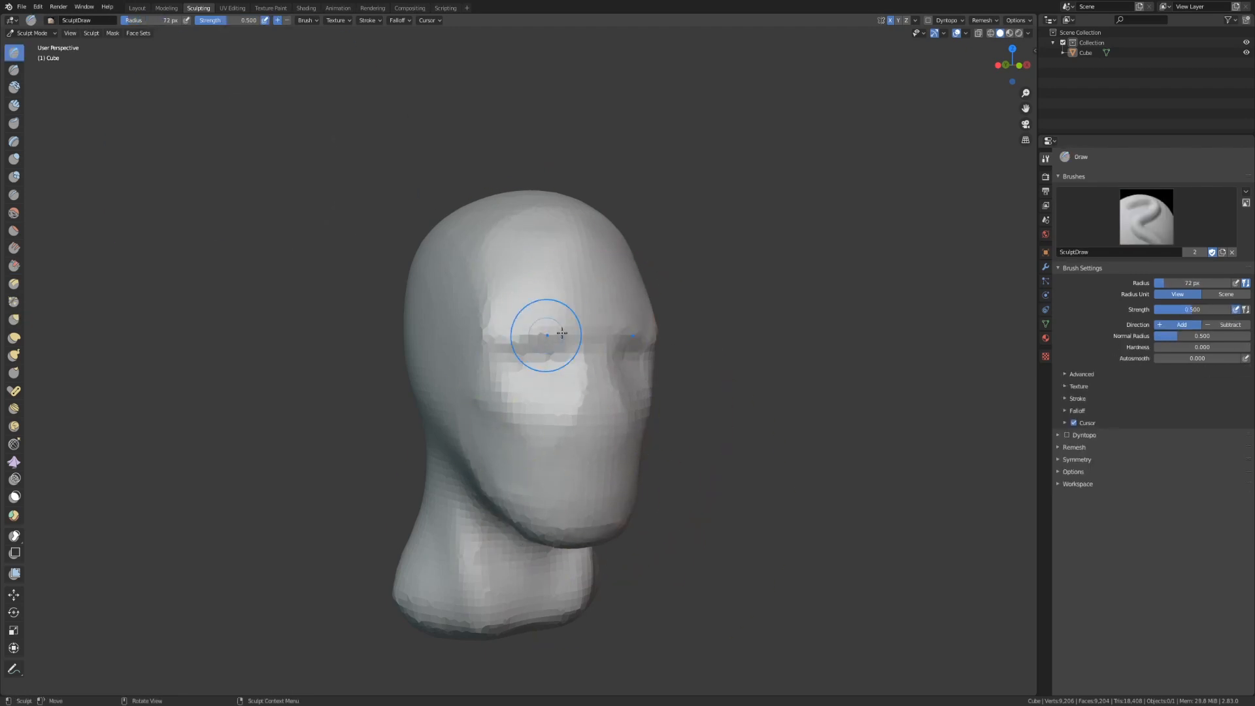
pyautogui.moveTo(535, 507)
pyautogui.mouseDown(button='middle')
pyautogui.moveTo(471, 358)
pyautogui.moveTo(527, 518)
pyautogui.moveTo(291, 440)
pyautogui.moveTo(516, 532)
pyautogui.moveTo(570, 510)
pyautogui.mouseUp(button='middle')
pyautogui.press('g')
# Step: Remesh the head and sculpt the brows, nose, cheekbones and lips with the Draw brush, smoothing around the eyes
pyautogui.press('x')
pyautogui.hotkey('ctrl', 'r')
pyautogui.moveTo(561, 433); pyautogui.dragTo(489, 425, button='middle')
pyautogui.keyDown('shift'); pyautogui.moveTo(507, 342); pyautogui.dragTo(481, 327); pyautogui.keyUp('shift')
pyautogui.moveTo(529, 451); pyautogui.dragTo(333, 411, button='middle')
pyautogui.moveTo(505, 408)
pyautogui.mouseDown(button='middle')
pyautogui.moveTo(366, 418)
pyautogui.moveTo(540, 336)
pyautogui.mouseUp(button='middle')
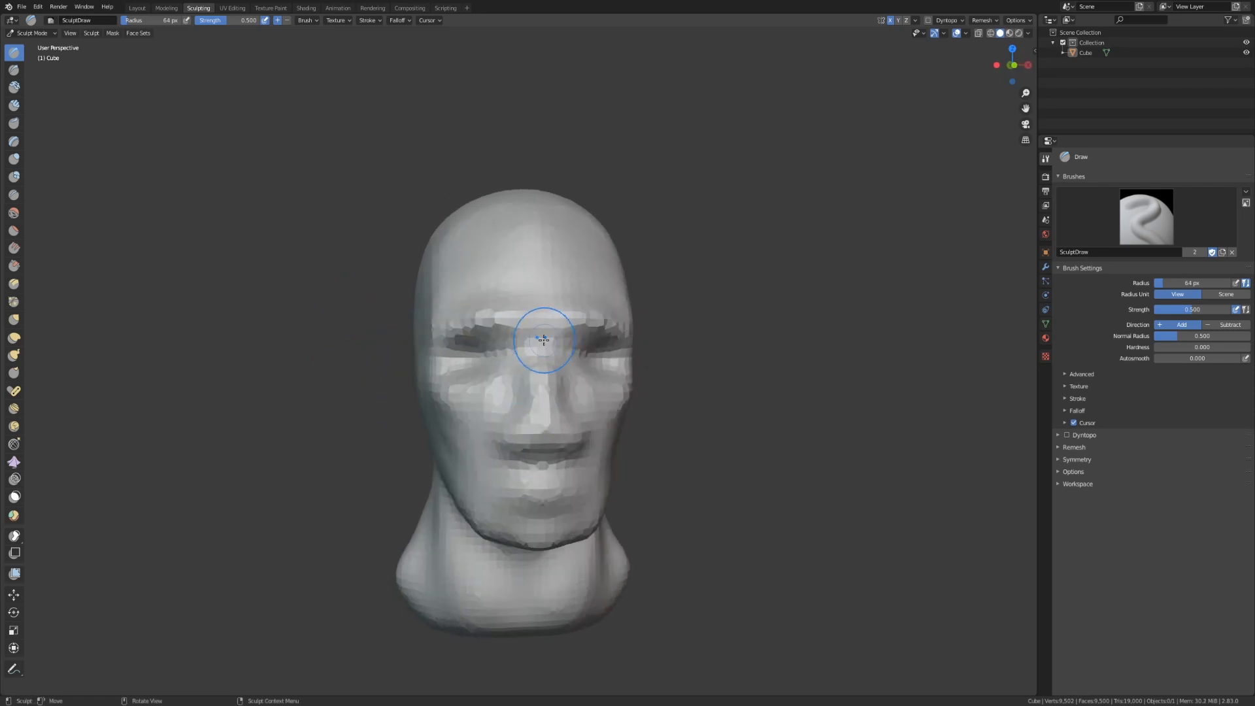
# Step: Enable Dyntopo with the Subdivide Collapse refine method and Constant Detail at resolution 25
pyautogui.moveTo(480, 368); pyautogui.dragTo(411, 413, button='middle')
pyautogui.click(1066, 434)
pyautogui.click(1195, 473)
pyautogui.click(1194, 507)
pyautogui.click(1195, 484)
pyautogui.click(1193, 507)
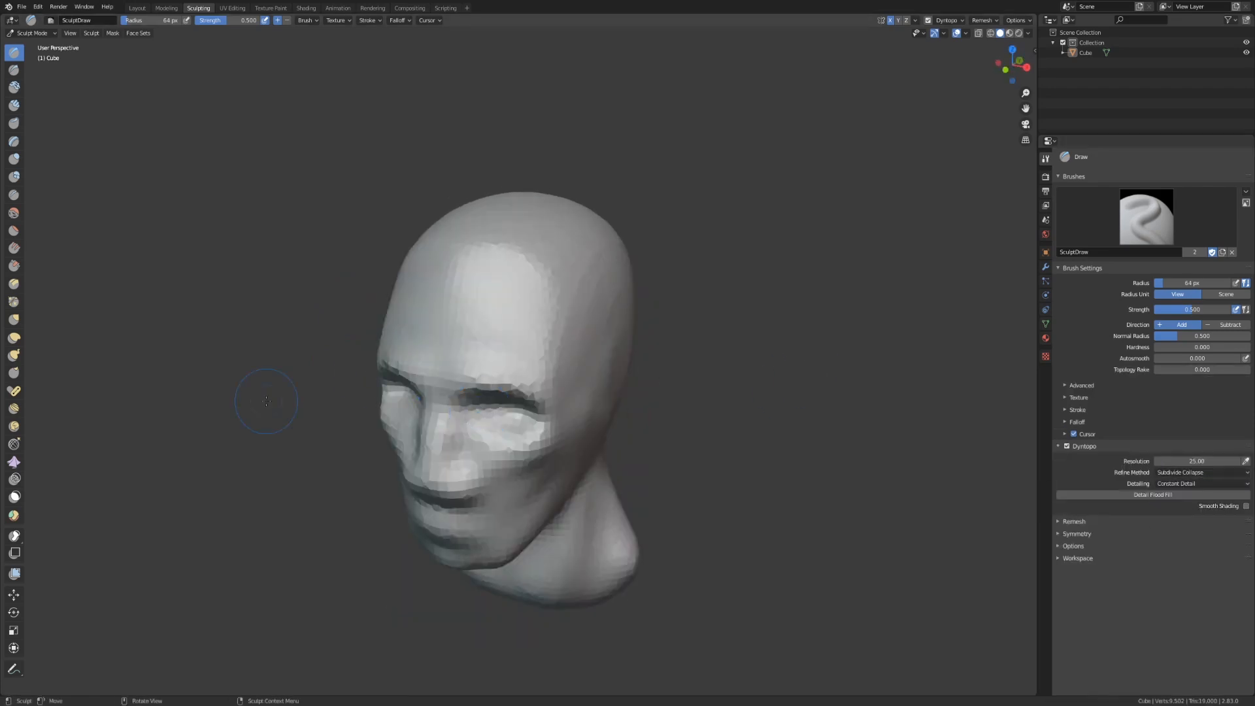
# Step: Build up the brow, cheeks, jaw and front neck tendons with Clay Strips
pyautogui.moveTo(395, 352); pyautogui.dragTo(467, 302, button='middle')
pyautogui.click(15, 107)
pyautogui.click(307, 20)
pyautogui.click(334, 270)
pyautogui.moveTo(484, 298); pyautogui.dragTo(478, 294)
pyautogui.moveTo(580, 325); pyautogui.dragTo(604, 245)
pyautogui.moveTo(499, 464); pyautogui.dragTo(514, 511)
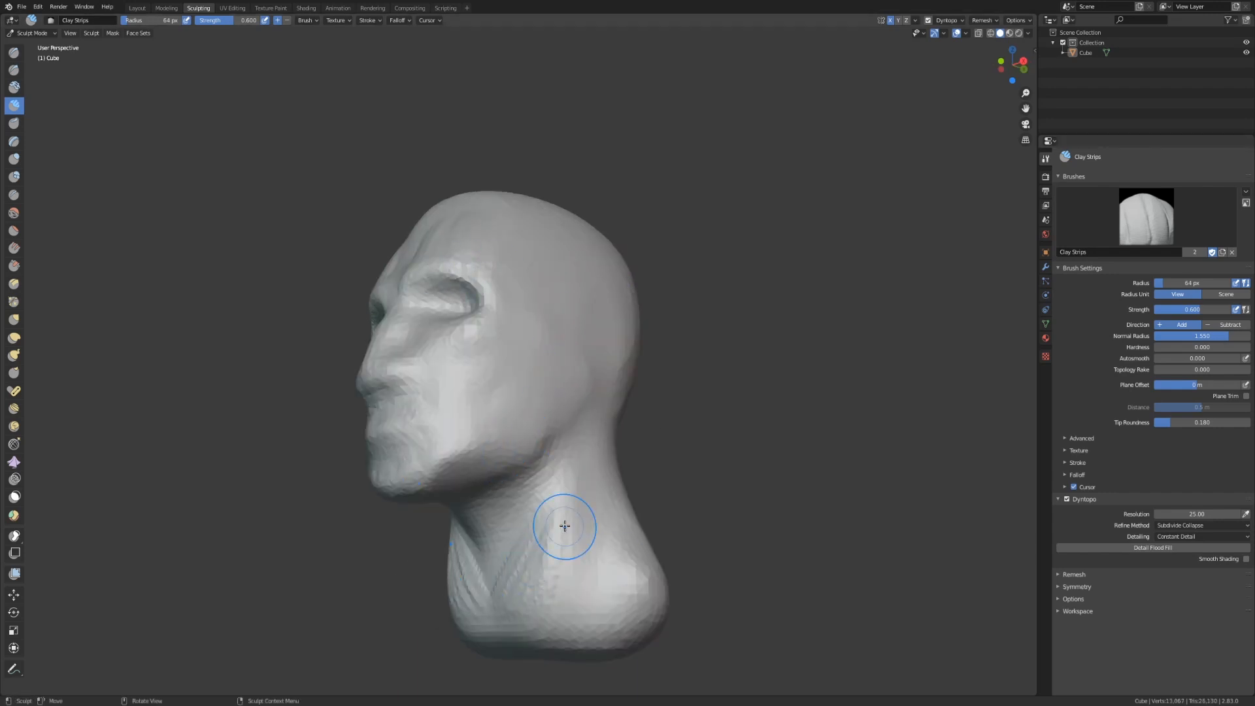
pyautogui.moveTo(527, 455); pyautogui.dragTo(481, 465)
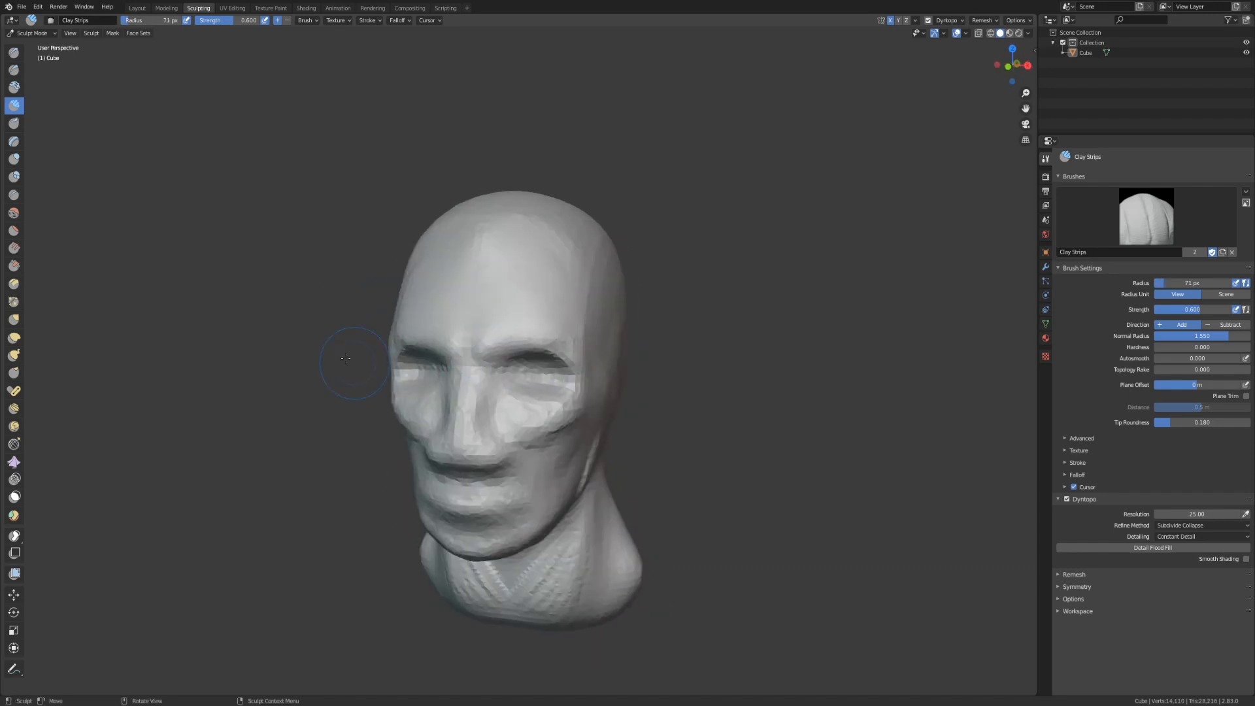
# Step: Sculpt eye bulges in the sockets and furrows above the brows with Clay Strips, then adjust the cheeks with Grab
pyautogui.moveTo(481, 288); pyautogui.dragTo(412, 364, button='middle')
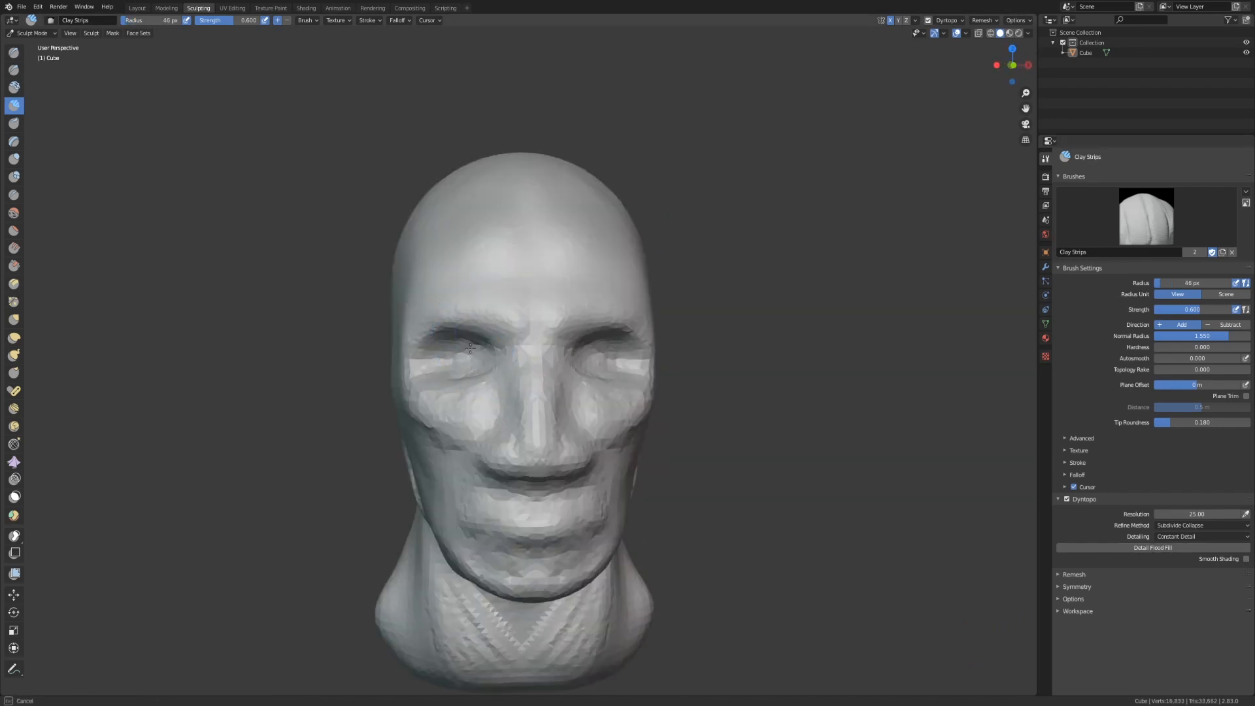
pyautogui.moveTo(469, 348); pyautogui.dragTo(504, 314)
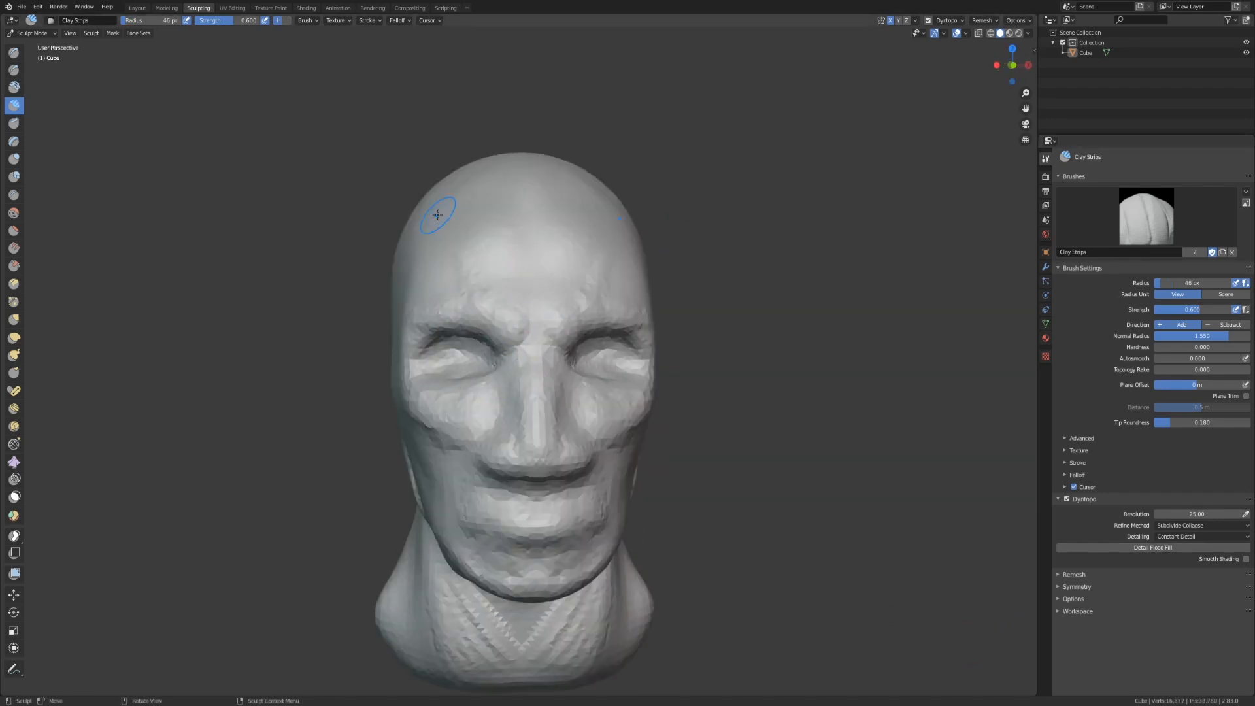
pyautogui.moveTo(447, 267); pyautogui.dragTo(438, 313)
pyautogui.press('g')
pyautogui.moveTo(437, 413); pyautogui.dragTo(447, 409)
pyautogui.moveTo(523, 340)
pyautogui.mouseDown(button='middle')
pyautogui.moveTo(626, 301)
pyautogui.moveTo(573, 392)
pyautogui.moveTo(657, 546)
pyautogui.moveTo(591, 489)
pyautogui.mouseUp(button='middle')
# Step: Build up the chin, mouth area, cheekbones and jawline with Clay Strips
pyautogui.click(14, 105)
pyautogui.press('f')
pyautogui.moveTo(565, 487); pyautogui.dragTo(506, 529)
pyautogui.moveTo(356, 467); pyautogui.dragTo(568, 476, button='middle')
pyautogui.press('f')
pyautogui.moveTo(555, 526); pyautogui.dragTo(640, 555)
pyautogui.moveTo(620, 503)
pyautogui.mouseDown(button='middle')
pyautogui.moveTo(537, 386)
pyautogui.moveTo(457, 392)
pyautogui.moveTo(500, 497)
pyautogui.mouseUp(button='middle')
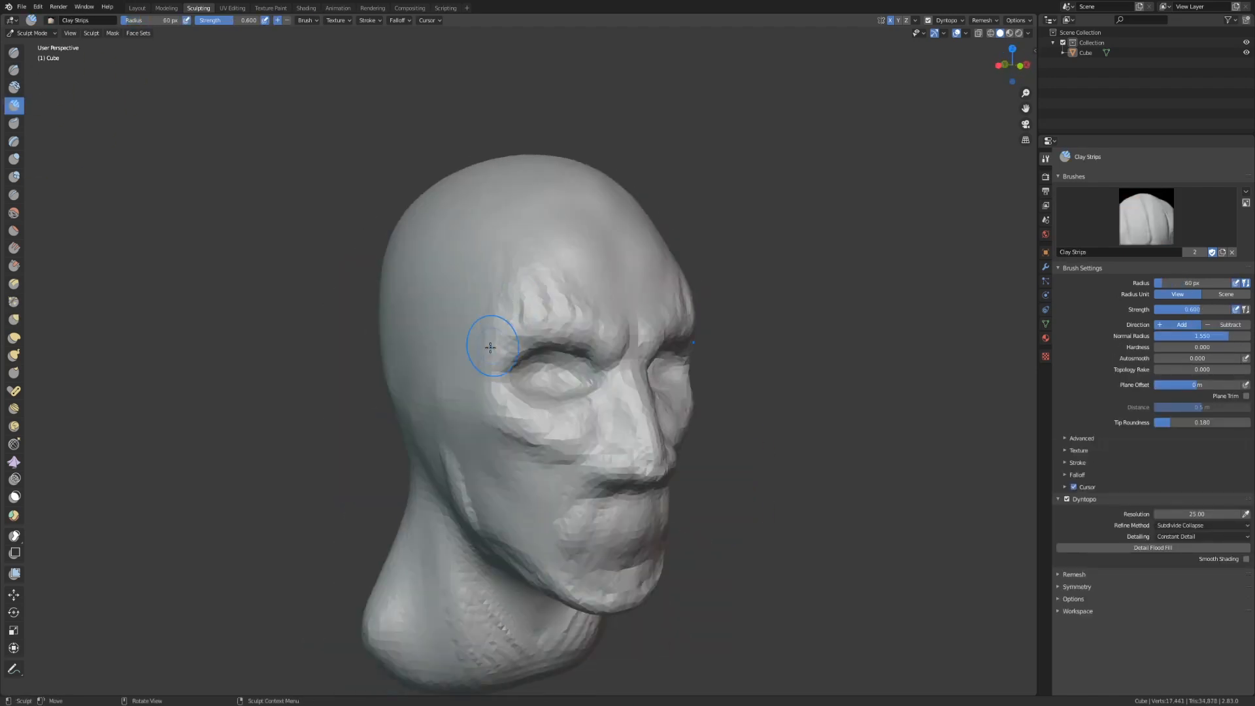
pyautogui.moveTo(500, 343); pyautogui.dragTo(575, 346, button='middle')
# Step: Reshape the neck with a large Grab brush so it slopes backward and down into the shoulders
pyautogui.scroll(-4, 575, 346)
pyautogui.press('g')
pyautogui.press('f')
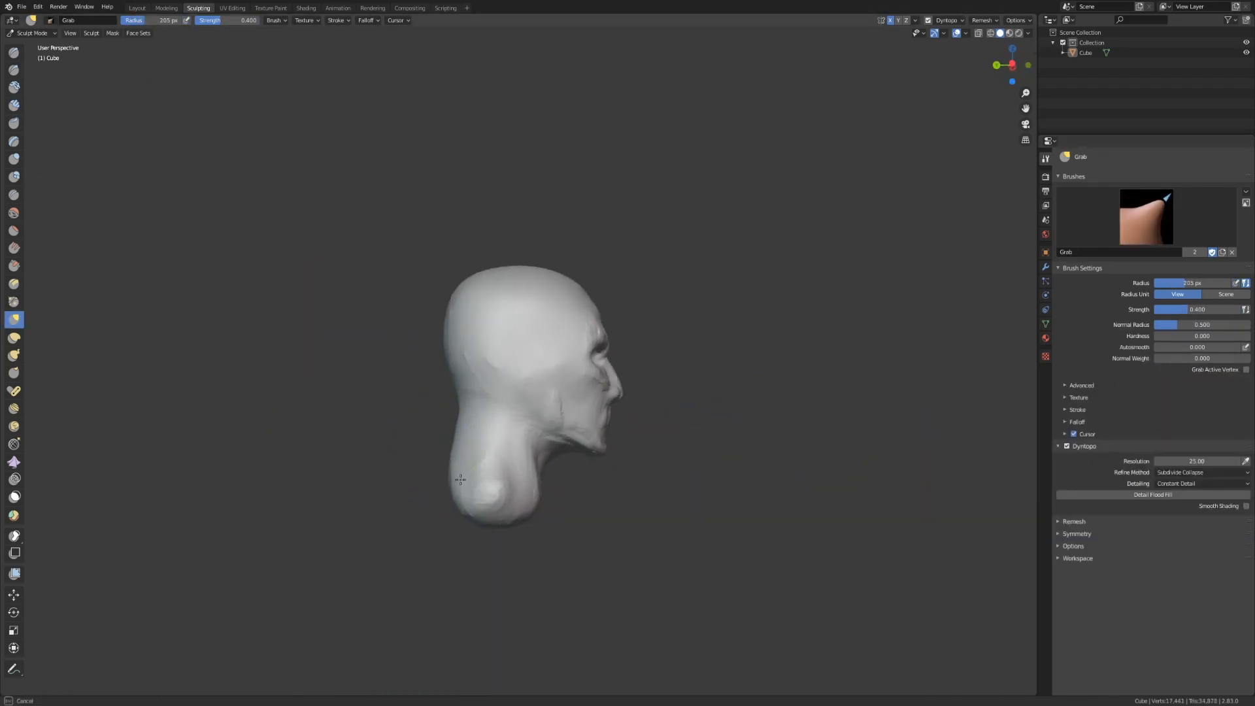
pyautogui.moveTo(561, 460); pyautogui.dragTo(564, 464)
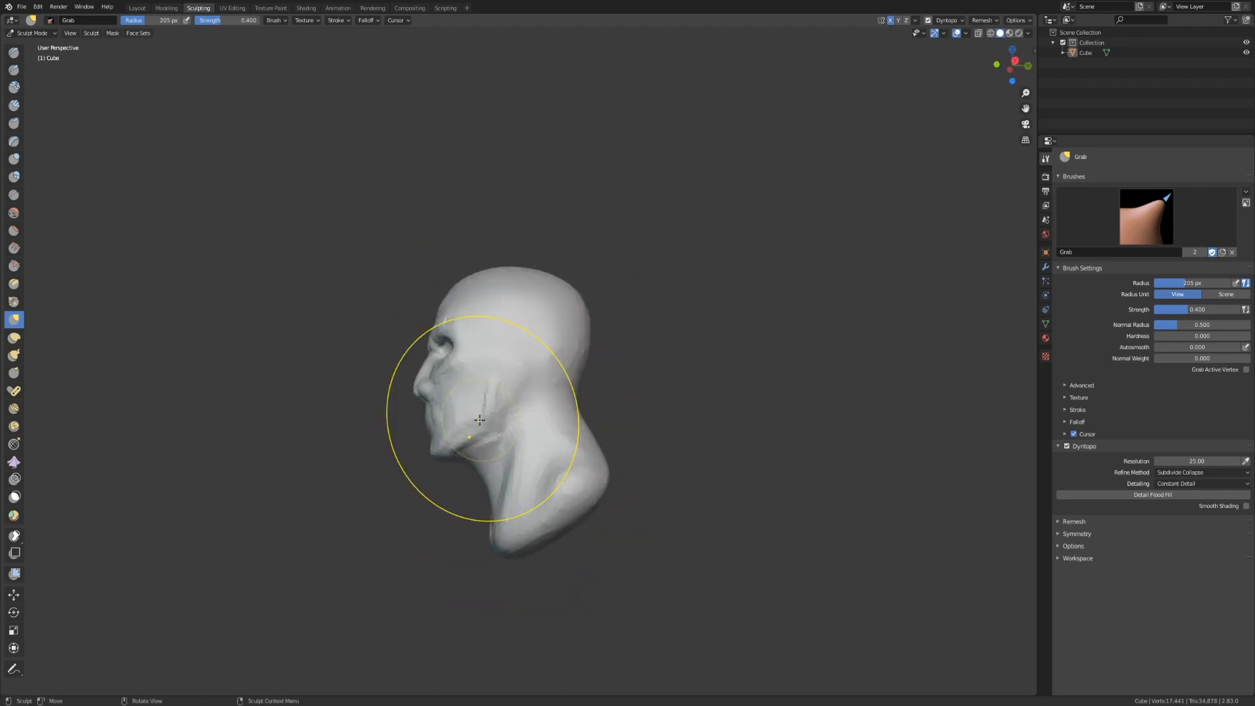
# Step: Mask an ear shape on the side of the head, invert the mask, and raise the ear before clearing the mask
pyautogui.click(14, 496)
pyautogui.moveTo(529, 418); pyautogui.dragTo(567, 450, button='middle')
pyautogui.keyDown('ctrl'); pyautogui.moveTo(567, 451); pyautogui.dragTo(573, 398, button='middle'); pyautogui.keyUp('ctrl')
pyautogui.hotkey('ctrl', 'i')
pyautogui.press('l')
pyautogui.moveTo(582, 411); pyautogui.dragTo(598, 339)
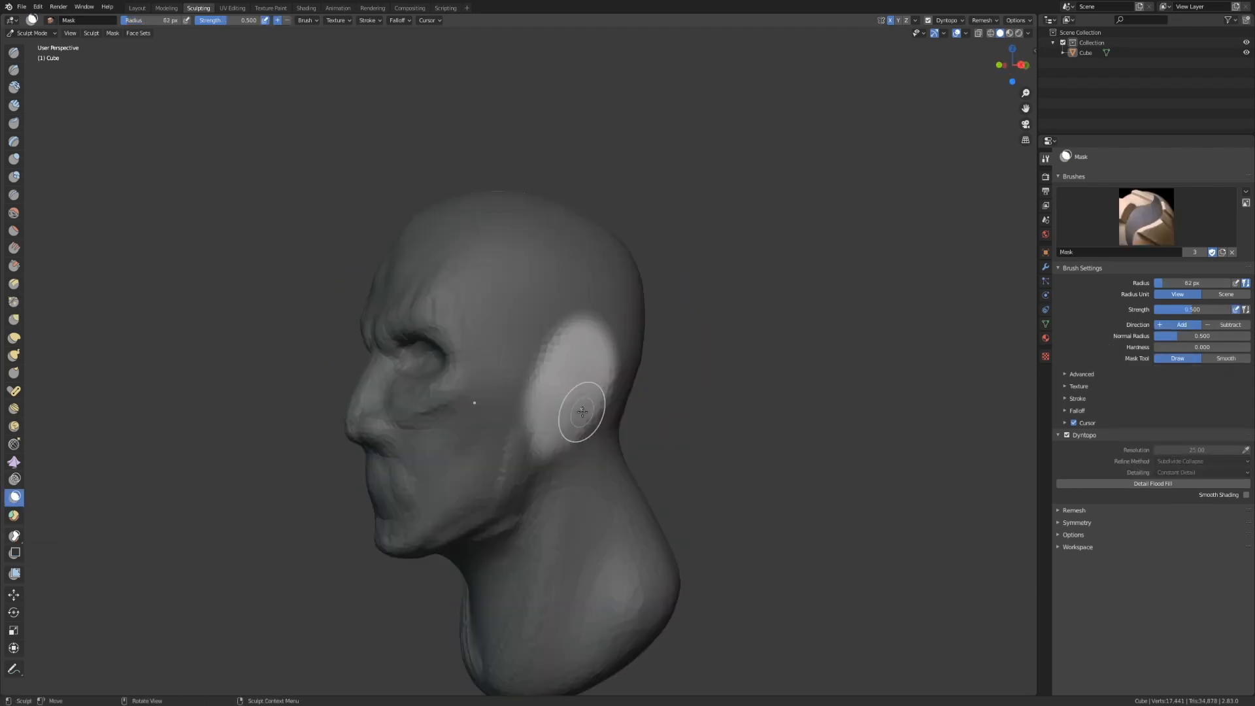
pyautogui.moveTo(501, 499); pyautogui.dragTo(340, 477, button='middle')
pyautogui.hotkey('alt', 'm')
# Step: Sculpt the ear's outer rim, inner folds and canal with a small Draw brush
pyautogui.click(14, 52)
pyautogui.moveTo(222, 228)
pyautogui.mouseDown(button='middle')
pyautogui.moveTo(271, 238)
pyautogui.moveTo(203, 245)
pyautogui.mouseUp(button='middle')
pyautogui.press('f')
pyautogui.moveTo(424, 366); pyautogui.dragTo(418, 425)
pyautogui.moveTo(327, 307)
pyautogui.mouseDown(button='middle')
pyautogui.moveTo(426, 370)
pyautogui.moveTo(483, 291)
pyautogui.mouseUp(button='middle')
pyautogui.moveTo(523, 323); pyautogui.dragTo(529, 366)
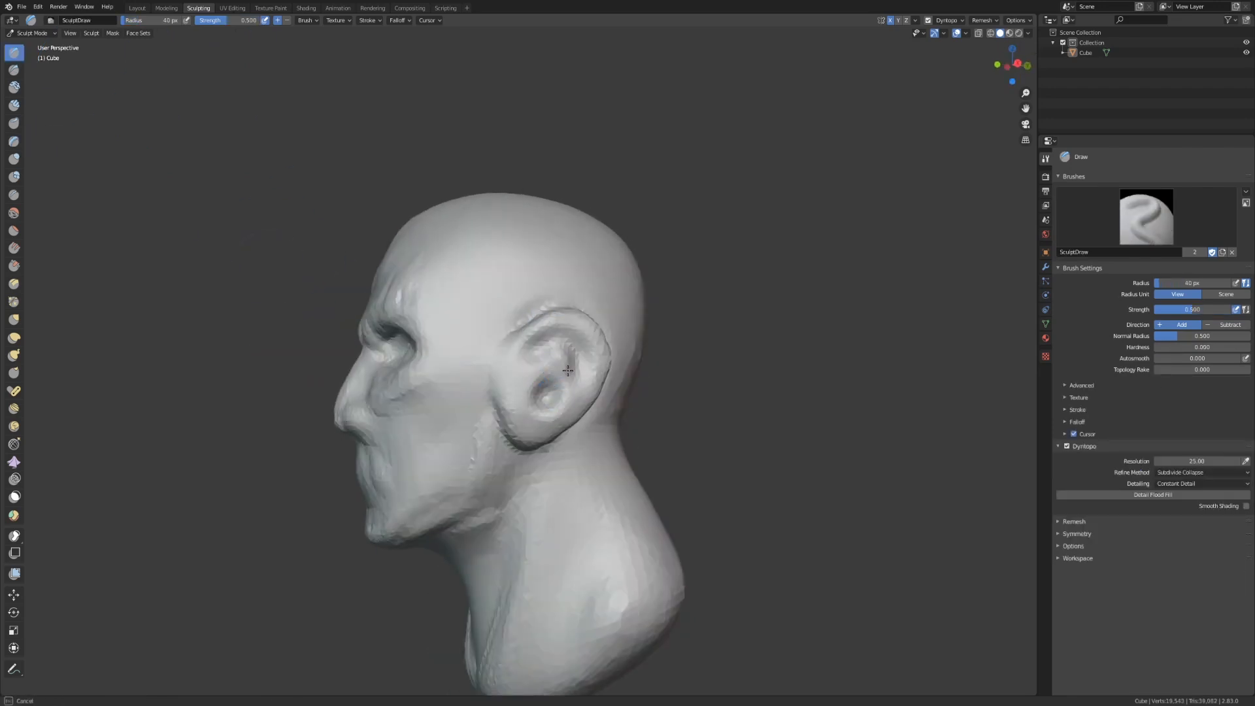
pyautogui.moveTo(524, 367)
pyautogui.mouseDown(button='middle')
pyautogui.moveTo(496, 418)
pyautogui.moveTo(551, 468)
pyautogui.mouseUp(button='middle')
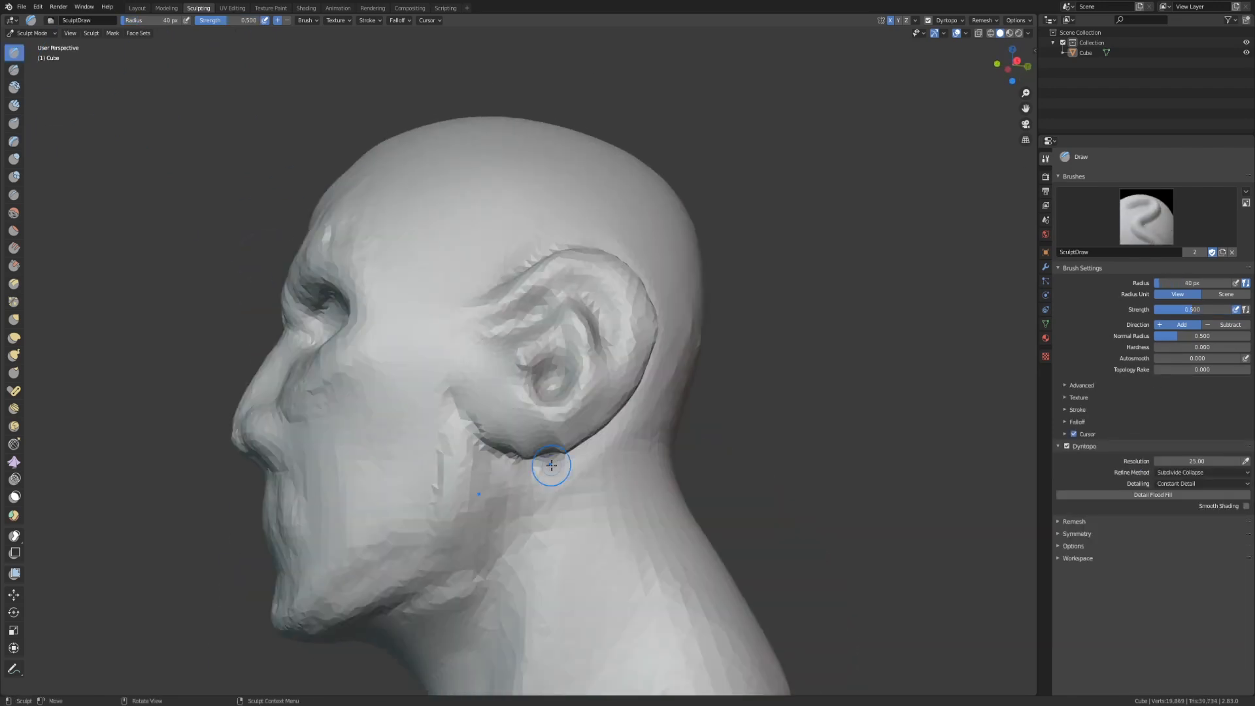
# Step: Reshape the ear and its angle to the head with the Grab brush
pyautogui.press('g')
pyautogui.moveTo(484, 316); pyautogui.dragTo(366, 321, button='middle')
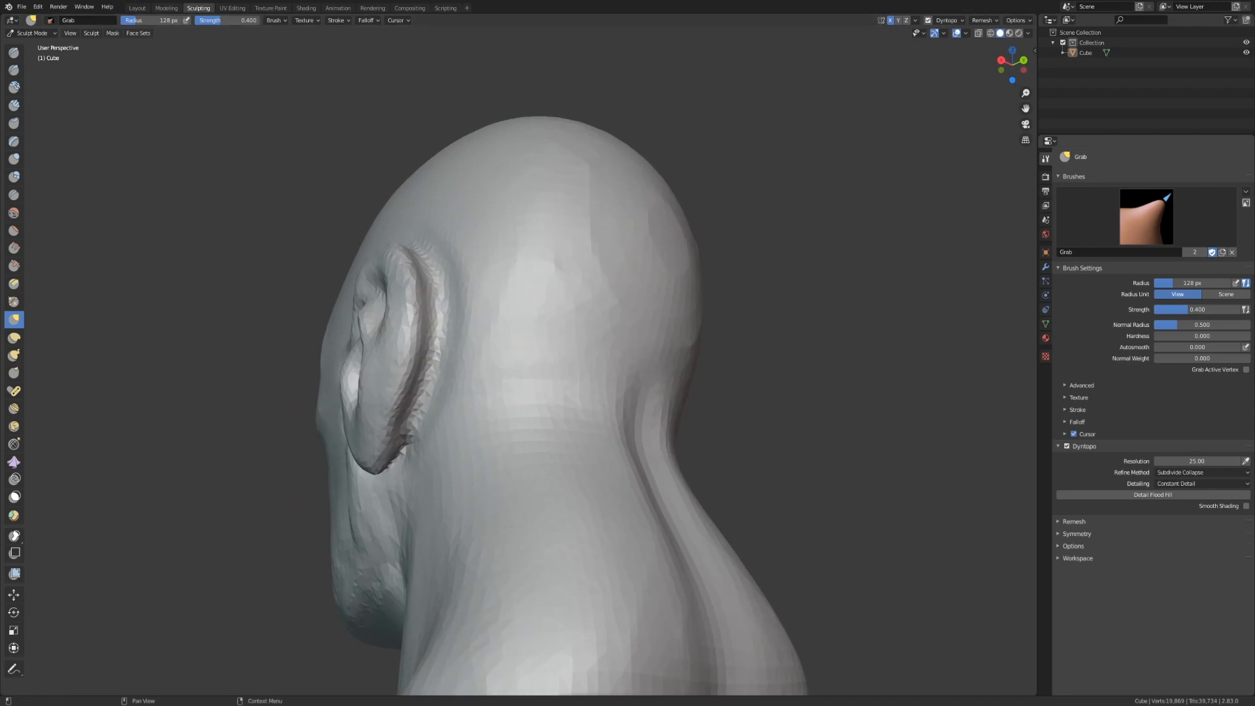
pyautogui.moveTo(418, 353); pyautogui.dragTo(445, 366, button='middle')
pyautogui.moveTo(771, 366); pyautogui.dragTo(911, 359, button='middle')
pyautogui.press('f')
pyautogui.click(964, 364)
pyautogui.moveTo(551, 297); pyautogui.dragTo(539, 300)
# Step: Turn on Dyntopo's Smooth Shading and refine the ear with the Draw brush
pyautogui.click(14, 53)
pyautogui.click(1245, 506)
pyautogui.moveTo(549, 314)
pyautogui.mouseDown(button='middle')
pyautogui.moveTo(468, 311)
pyautogui.moveTo(375, 372)
pyautogui.moveTo(390, 355)
pyautogui.moveTo(462, 395)
pyautogui.moveTo(495, 366)
pyautogui.mouseUp(button='middle')
pyautogui.press('f')
pyautogui.click(415, 314)
# Step: Flatten the ear's surface and resculpt its rim, inner bowl and lobe with the Draw brush
pyautogui.click(14, 231)
pyautogui.moveTo(565, 392)
pyautogui.mouseDown(button='middle')
pyautogui.moveTo(484, 359)
pyautogui.moveTo(566, 392)
pyautogui.mouseUp(button='middle')
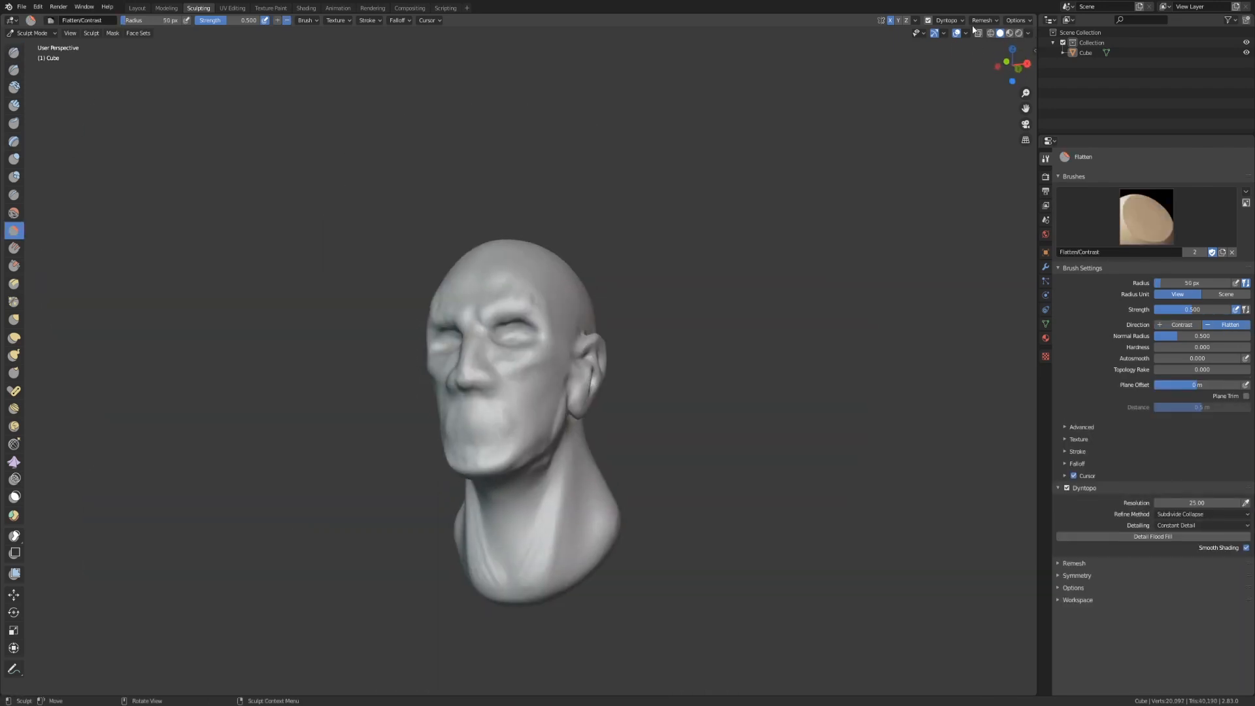
pyautogui.click(14, 52)
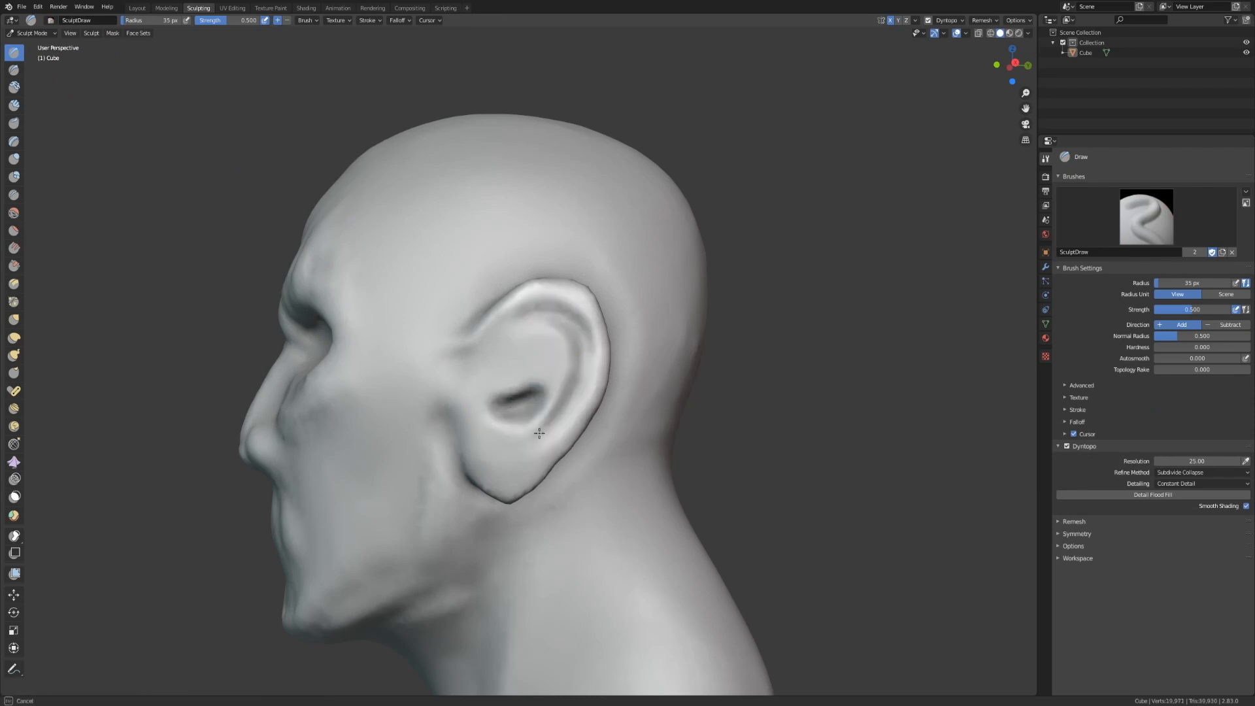
pyautogui.press('c')
pyautogui.moveTo(519, 392)
pyautogui.mouseDown(button='middle')
pyautogui.moveTo(638, 415)
pyautogui.moveTo(453, 434)
pyautogui.moveTo(497, 310)
pyautogui.moveTo(575, 301)
pyautogui.moveTo(604, 340)
pyautogui.moveTo(660, 366)
pyautogui.mouseUp(button='middle')
# Step: Build up the lips with Clay Strips and cut the mouth line and philtrum with Draw Sharp
pyautogui.click(13, 105)
pyautogui.scroll(-3, 532, 299)
pyautogui.moveTo(566, 446); pyautogui.dragTo(601, 444, button='middle')
pyautogui.click(13, 70)
pyautogui.moveTo(563, 446); pyautogui.dragTo(607, 448)
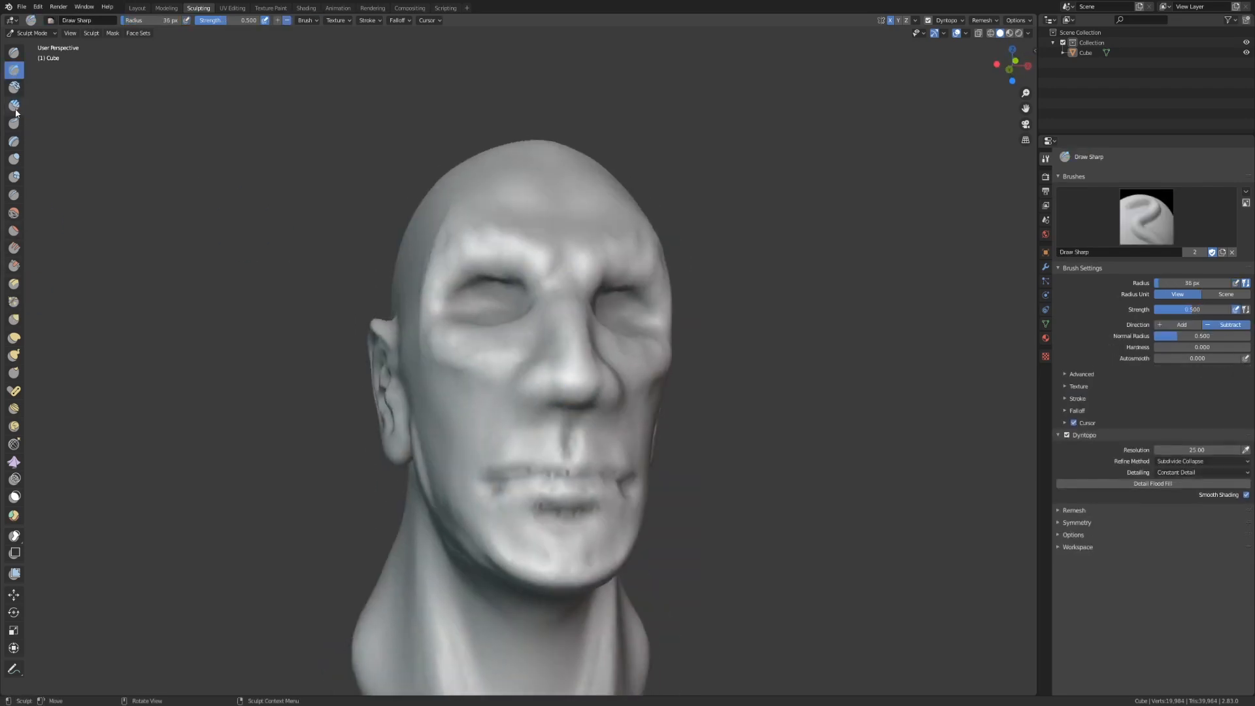
# Step: Hollow the eye sockets and refine the face with Clay Strips, then fit mirrored sphere eyeballs into the sockets
pyautogui.click(13, 105)
pyautogui.moveTo(513, 415); pyautogui.dragTo(519, 410)
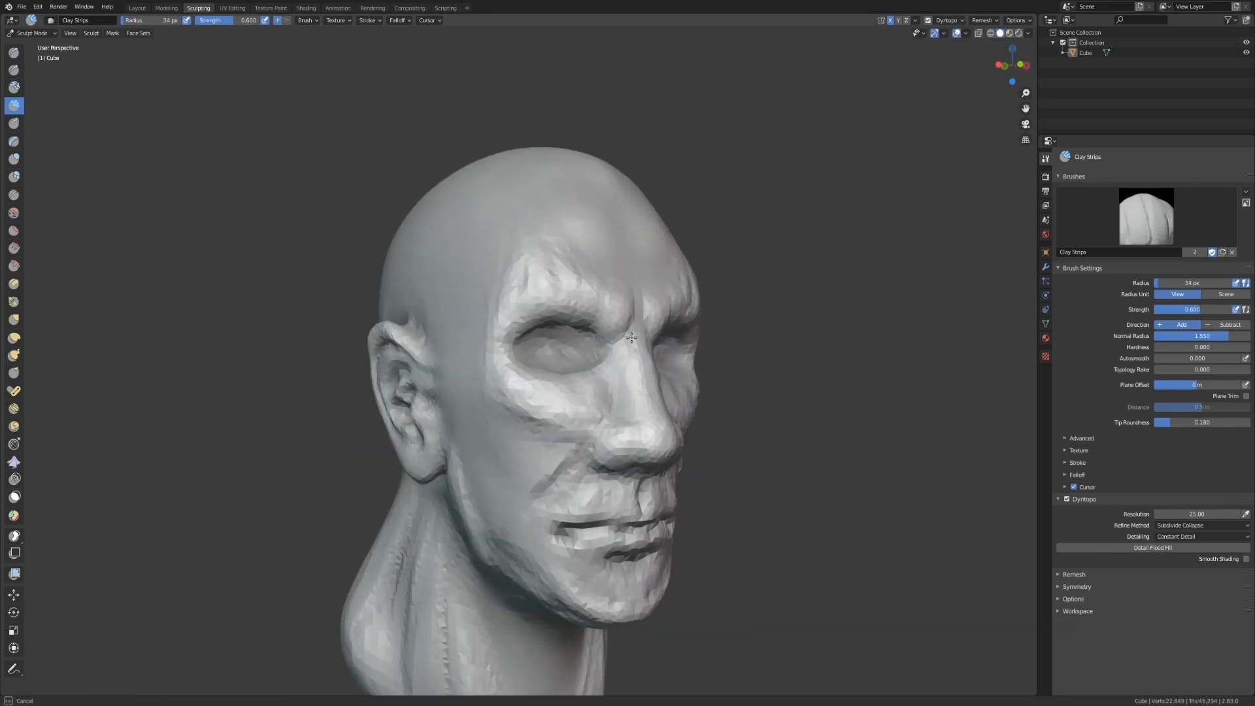
pyautogui.click(628, 168)
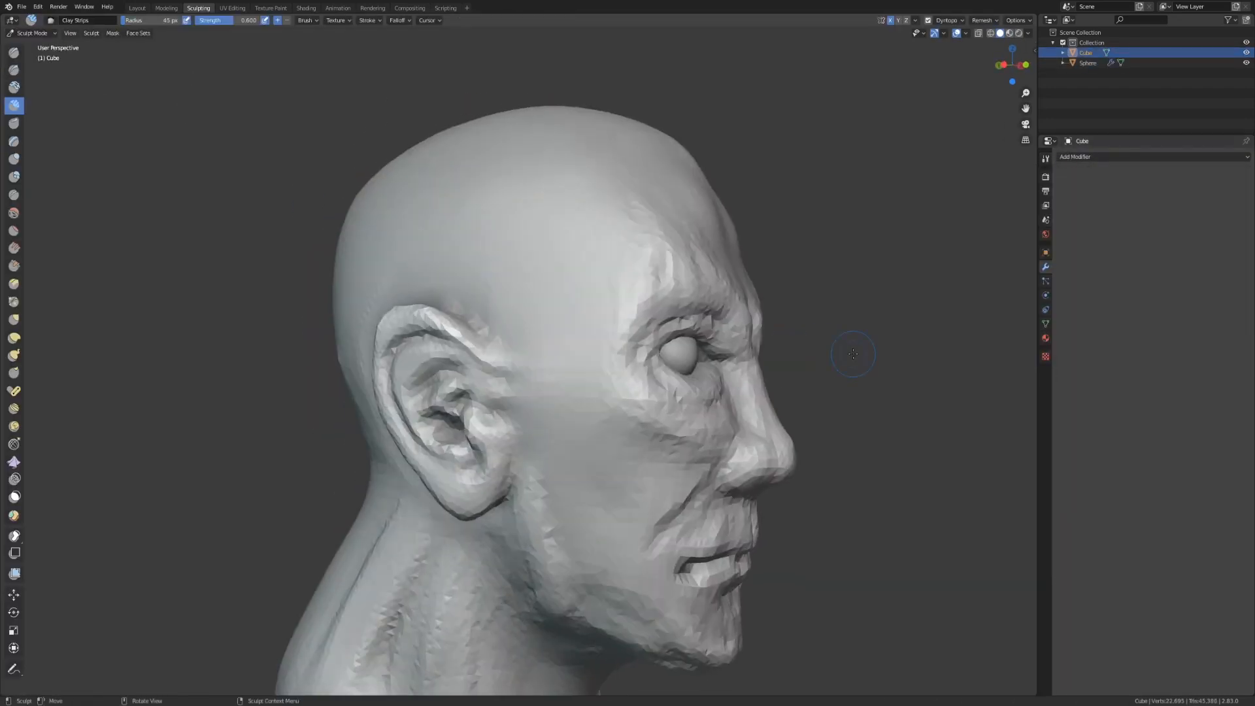
pyautogui.press('g')
pyautogui.press('f')
# Step: Set the Dyntopo resolution to 50 and refine the brows, nose and cheeks with Clay Strips
pyautogui.click(14, 105)
pyautogui.click(1044, 158)
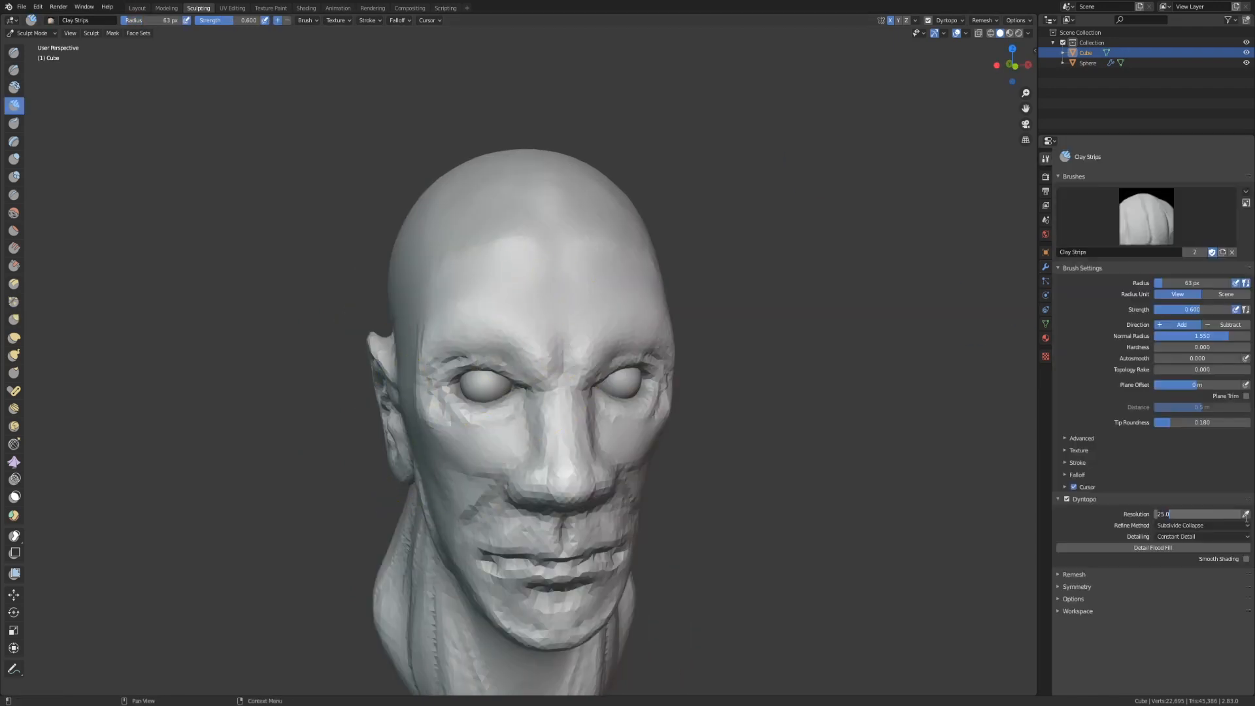
pyautogui.moveTo(706, 495)
pyautogui.mouseDown(button='middle')
pyautogui.moveTo(392, 336)
pyautogui.moveTo(507, 370)
pyautogui.moveTo(556, 357)
pyautogui.moveTo(471, 304)
pyautogui.mouseUp(button='middle')
pyautogui.press('f')
pyautogui.moveTo(627, 366)
pyautogui.mouseDown(button='middle')
pyautogui.moveTo(454, 403)
pyautogui.moveTo(537, 425)
pyautogui.mouseUp(button='middle')
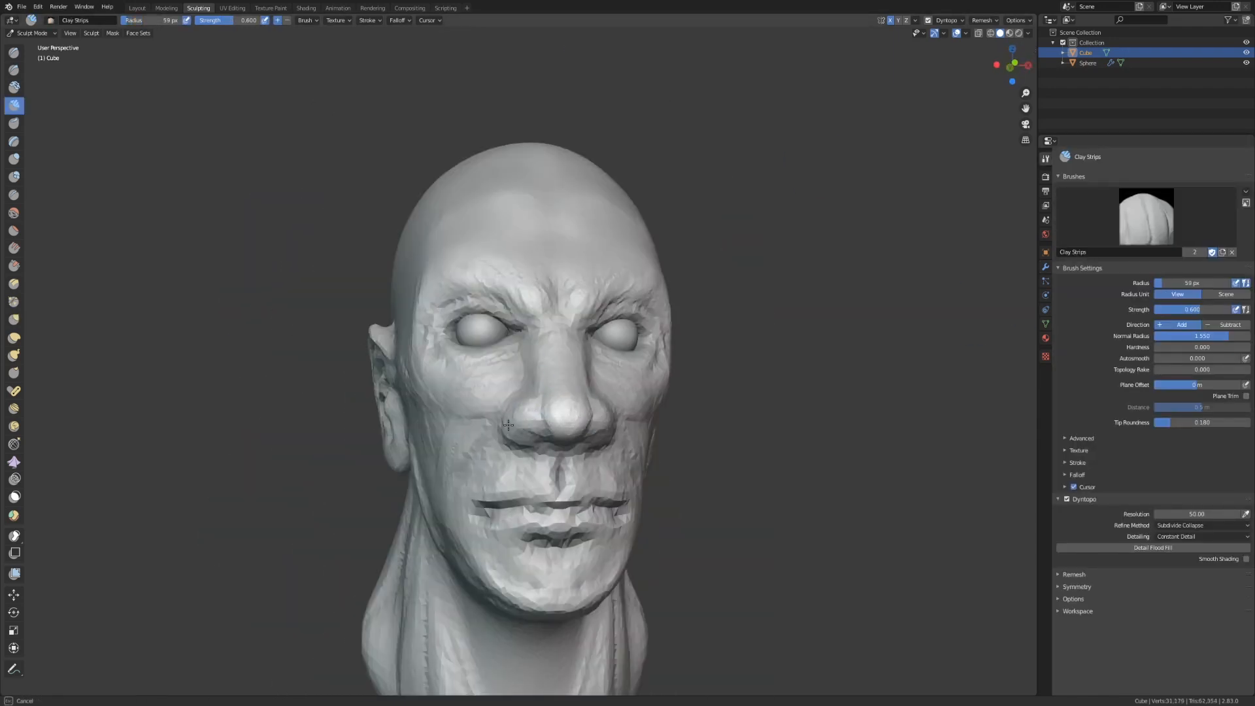
# Step: Sculpt forehead wrinkles, a furrowed brow and temple creases with Clay Strips
pyautogui.moveTo(533, 283); pyautogui.dragTo(450, 287, button='middle')
pyautogui.moveTo(509, 222)
pyautogui.mouseDown(button='middle')
pyautogui.moveTo(579, 277)
pyautogui.moveTo(521, 237)
pyautogui.moveTo(647, 148)
pyautogui.moveTo(555, 170)
pyautogui.mouseUp(button='middle')
pyautogui.press('f')
pyautogui.scroll(3, 588, 262)
pyautogui.press('f')
pyautogui.moveTo(605, 360); pyautogui.dragTo(611, 334)
pyautogui.moveTo(536, 330); pyautogui.dragTo(620, 323, button='middle')
pyautogui.moveTo(621, 314); pyautogui.dragTo(606, 326)
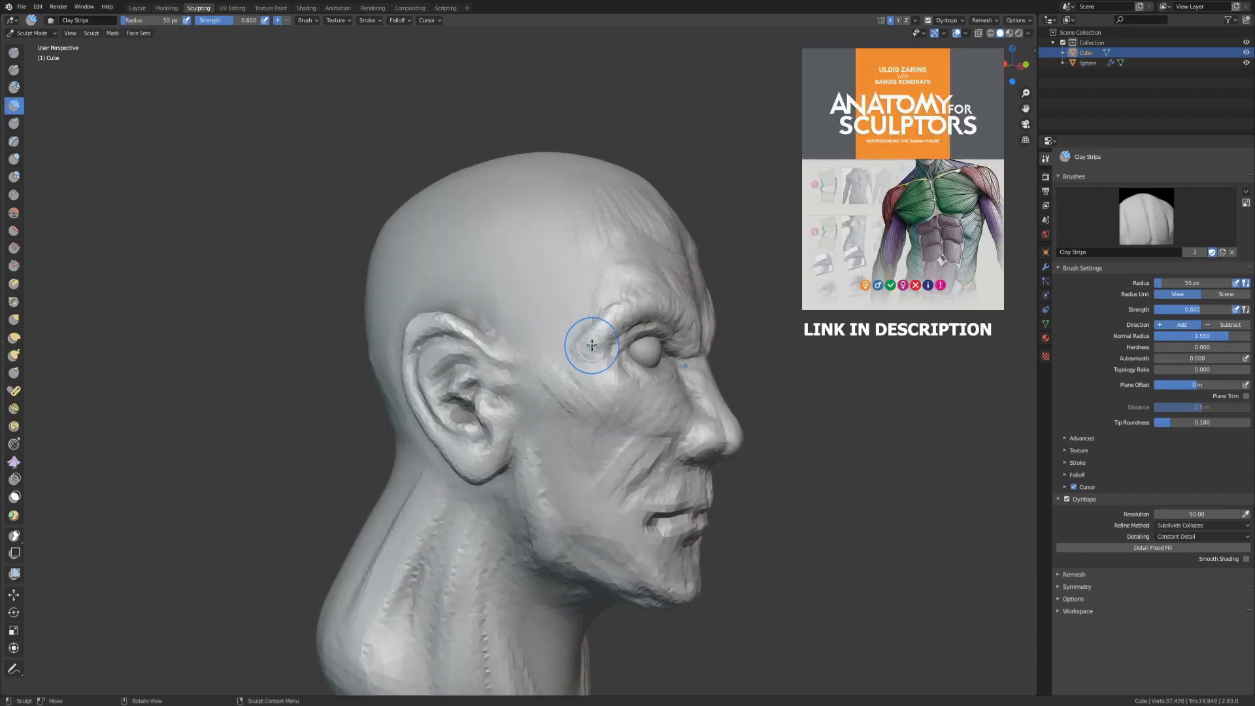
# Step: Sculpt the eyelids, under-eye bags and upper cheek folds around the eyeballs with Clay Strips
pyautogui.moveTo(673, 354); pyautogui.dragTo(594, 346, button='middle')
pyautogui.moveTo(555, 335); pyautogui.dragTo(598, 320)
pyautogui.moveTo(569, 347); pyautogui.dragTo(647, 353, button='middle')
pyautogui.moveTo(618, 363); pyautogui.dragTo(624, 382)
pyautogui.moveTo(647, 366); pyautogui.dragTo(581, 366, button='middle')
pyautogui.moveTo(556, 385); pyautogui.dragTo(614, 386)
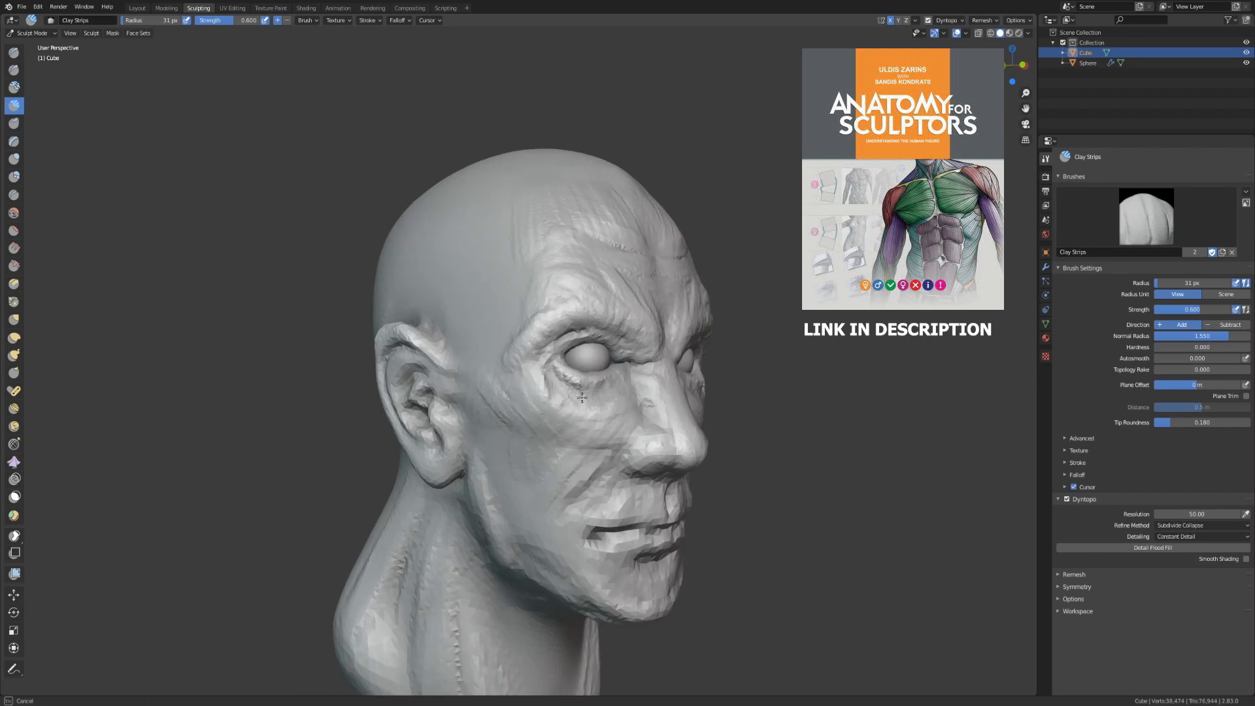
pyautogui.moveTo(588, 372); pyautogui.dragTo(614, 418, button='middle')
pyautogui.moveTo(588, 434); pyautogui.dragTo(623, 420)
pyautogui.moveTo(623, 420); pyautogui.dragTo(555, 379, button='middle')
# Step: Refine the outer eye creases, lips and cheeks with a resized Clay Strips brush
pyautogui.press('f')
pyautogui.moveTo(555, 347); pyautogui.dragTo(575, 343)
pyautogui.moveTo(549, 451); pyautogui.dragTo(620, 456, button='middle')
pyautogui.moveTo(658, 538); pyautogui.dragTo(614, 510, button='middle')
pyautogui.moveTo(588, 500); pyautogui.dragTo(637, 500)
pyautogui.moveTo(526, 451); pyautogui.dragTo(541, 427)
# Step: Add sagging skin folds along the jaw and lower cheeks and beside the nose with Clay Strips
pyautogui.moveTo(627, 475); pyautogui.dragTo(556, 507, button='middle')
pyautogui.press('f')
pyautogui.moveTo(503, 523); pyautogui.dragTo(524, 525)
pyautogui.moveTo(575, 419)
pyautogui.mouseDown(button='middle')
pyautogui.moveTo(453, 350)
pyautogui.moveTo(529, 327)
pyautogui.mouseUp(button='middle')
pyautogui.moveTo(565, 405); pyautogui.dragTo(556, 459)
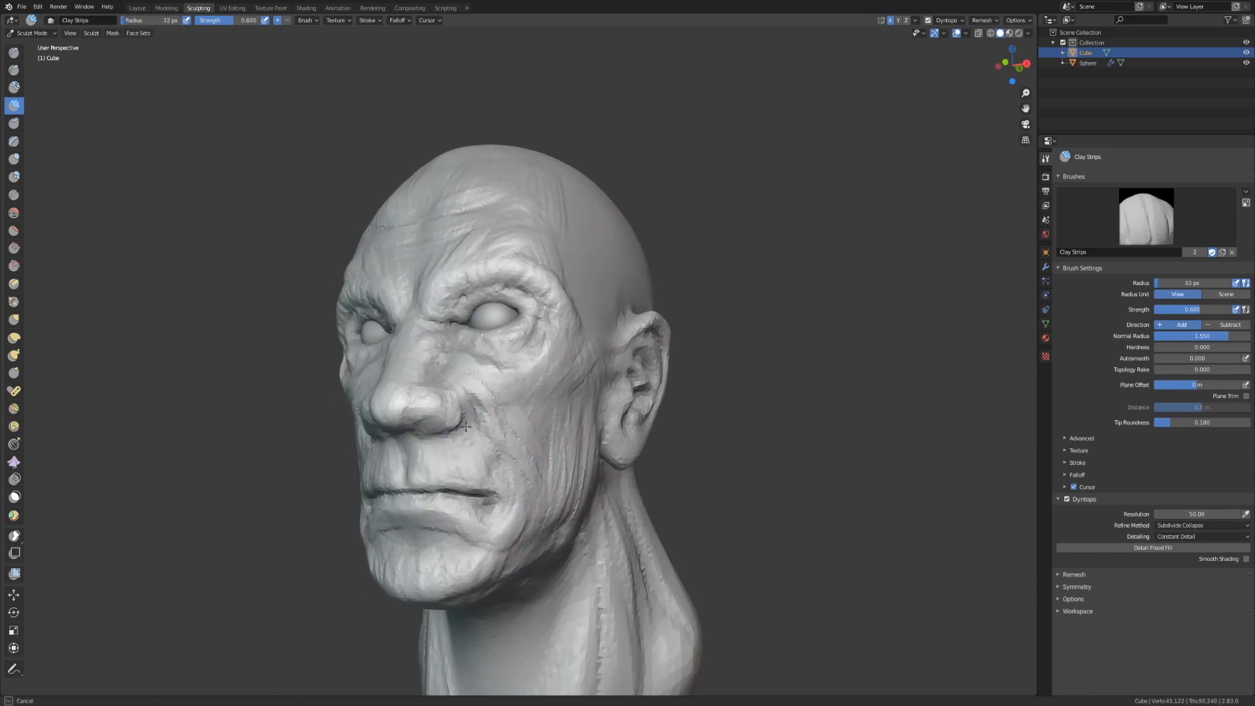
# Step: Adjust the face's shape with Grab and build up the cheek and eye area with a resized Clay Strips brush
pyautogui.moveTo(489, 361)
pyautogui.mouseDown(button='middle')
pyautogui.moveTo(636, 308)
pyautogui.moveTo(549, 327)
pyautogui.moveTo(636, 405)
pyautogui.mouseUp(button='middle')
pyautogui.press('g')
pyautogui.press('f')
pyautogui.press('c')
pyautogui.moveTo(418, 261)
pyautogui.mouseDown(button='middle')
pyautogui.moveTo(370, 347)
pyautogui.moveTo(523, 274)
pyautogui.mouseUp(button='middle')
pyautogui.press('f')
pyautogui.moveTo(591, 406); pyautogui.dragTo(572, 441)
pyautogui.moveTo(490, 326); pyautogui.dragTo(545, 281)
# Step: Build up the under-eye bag and the fold running down the cheek with Clay Strips
pyautogui.moveTo(546, 326)
pyautogui.mouseDown(button='middle')
pyautogui.moveTo(392, 327)
pyautogui.moveTo(534, 392)
pyautogui.mouseUp(button='middle')
pyautogui.moveTo(566, 311); pyautogui.dragTo(608, 326, button='middle')
pyautogui.moveTo(542, 333); pyautogui.dragTo(560, 355)
pyautogui.moveTo(560, 356); pyautogui.dragTo(530, 359, button='middle')
pyautogui.moveTo(575, 353); pyautogui.dragTo(556, 387)
pyautogui.moveTo(557, 305)
pyautogui.mouseDown(button='middle')
pyautogui.moveTo(579, 338)
pyautogui.moveTo(633, 363)
pyautogui.mouseUp(button='middle')
# Step: Reposition the cheek and jaw contours with Grab and cut facial creases with Draw Sharp
pyautogui.press('g')
pyautogui.moveTo(600, 447)
pyautogui.mouseDown(button='middle')
pyautogui.moveTo(584, 418)
pyautogui.moveTo(477, 413)
pyautogui.mouseUp(button='middle')
pyautogui.press('f')
pyautogui.click(14, 70)
pyautogui.moveTo(346, 366); pyautogui.dragTo(425, 353, button='middle')
# Step: Add volume around the mouth with Clay Strips and even out the lower cheek with a large Flatten brush and smoothing
pyautogui.click(14, 105)
pyautogui.moveTo(521, 420); pyautogui.dragTo(513, 385)
pyautogui.moveTo(529, 369)
pyautogui.mouseDown(button='middle')
pyautogui.moveTo(412, 366)
pyautogui.moveTo(523, 386)
pyautogui.mouseUp(button='middle')
pyautogui.click(14, 231)
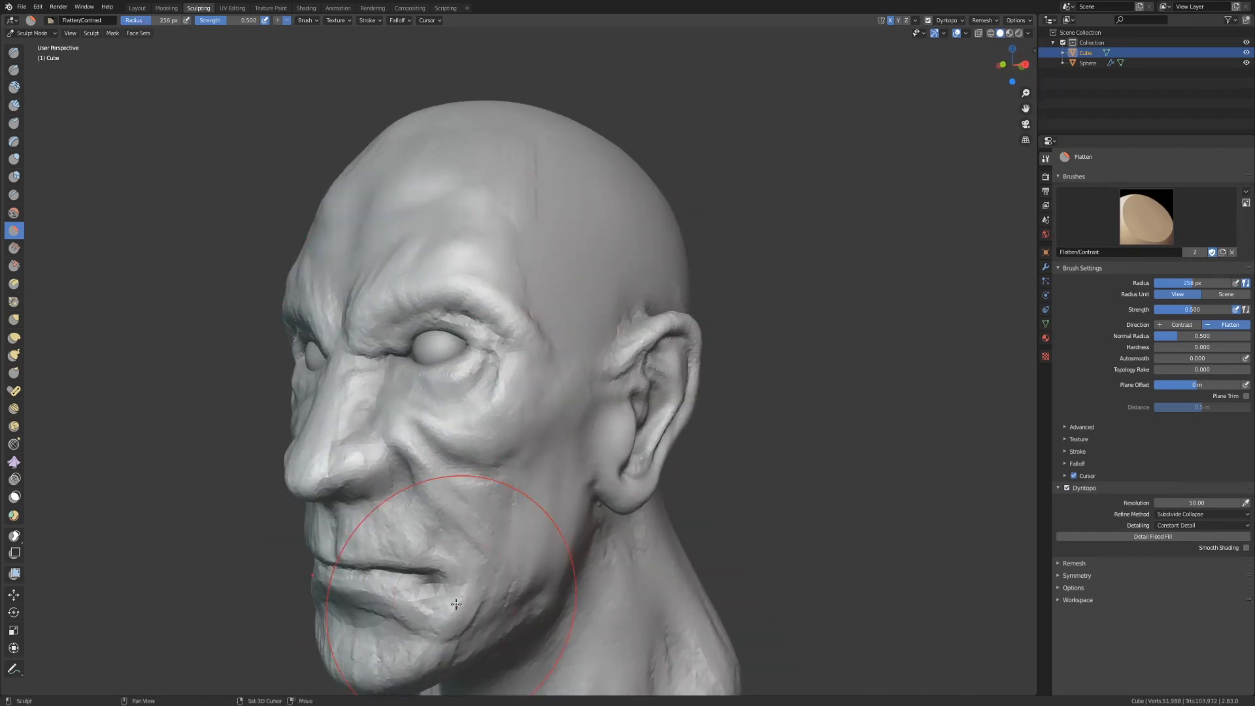
pyautogui.keyDown('shift'); pyautogui.moveTo(460, 508); pyautogui.dragTo(418, 470); pyautogui.keyUp('shift')
pyautogui.moveTo(418, 471); pyautogui.dragTo(432, 457, button='middle')
# Step: Define the brow and eyelid forms by alternating Draw Sharp and Clay Strips
pyautogui.click(14, 70)
pyautogui.press('f')
pyautogui.click(14, 105)
pyautogui.moveTo(407, 324)
pyautogui.mouseDown(button='middle')
pyautogui.moveTo(545, 324)
pyautogui.moveTo(425, 322)
pyautogui.moveTo(451, 327)
pyautogui.mouseUp(button='middle')
pyautogui.click(13, 70)
# Step: Carve sharp creases around the eyelids and outer eye corners with Draw Sharp at a 19 px radius
pyautogui.moveTo(451, 392)
pyautogui.mouseDown(button='middle')
pyautogui.moveTo(496, 313)
pyautogui.moveTo(499, 275)
pyautogui.mouseUp(button='middle')
pyautogui.moveTo(500, 275); pyautogui.dragTo(525, 289)
pyautogui.click(14, 105)
pyautogui.click(14, 70)
pyautogui.press('f')
pyautogui.moveTo(462, 288); pyautogui.dragTo(575, 366, button='middle')
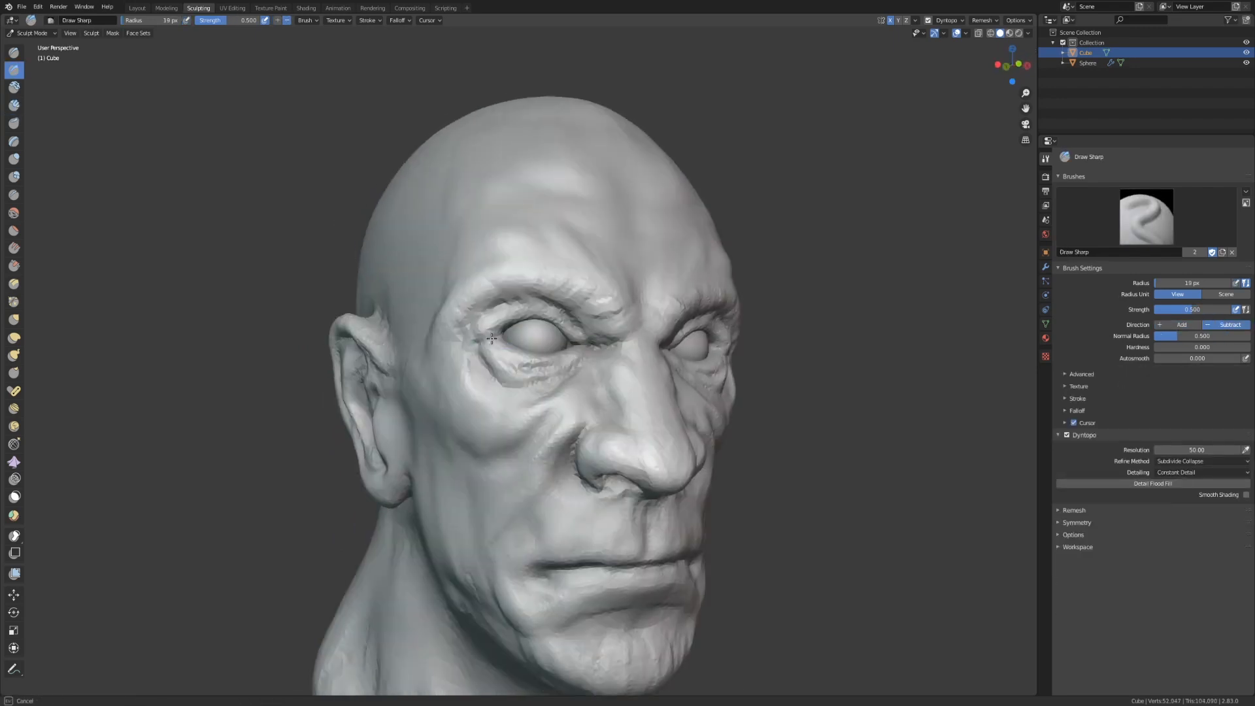
pyautogui.moveTo(473, 333); pyautogui.dragTo(419, 349, button='middle')
# Step: Carve wrinkles across the forehead above the brow with Draw Sharp
pyautogui.scroll(-2, 564, 330)
pyautogui.moveTo(544, 293); pyautogui.dragTo(505, 282)
pyautogui.moveTo(541, 272); pyautogui.dragTo(502, 261)
pyautogui.moveTo(565, 330); pyautogui.dragTo(566, 307, button='middle')
# Step: Adjust the jaw and neck contour with Grab and tighten the facial creases with Pinch
pyautogui.press('g')
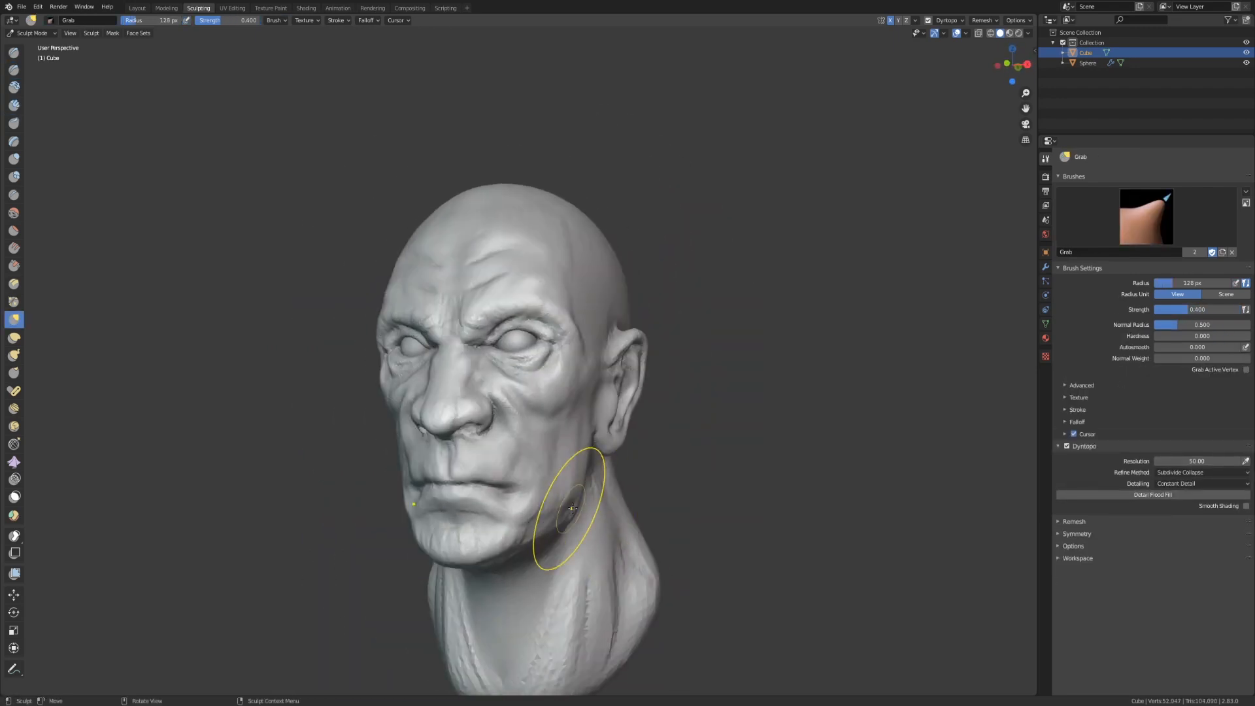
pyautogui.moveTo(645, 349); pyautogui.dragTo(555, 352, button='middle')
pyautogui.scroll(2, 556, 353)
pyautogui.press('p')
pyautogui.moveTo(482, 364); pyautogui.dragTo(500, 366)
pyautogui.moveTo(482, 364); pyautogui.dragTo(641, 340, button='middle')
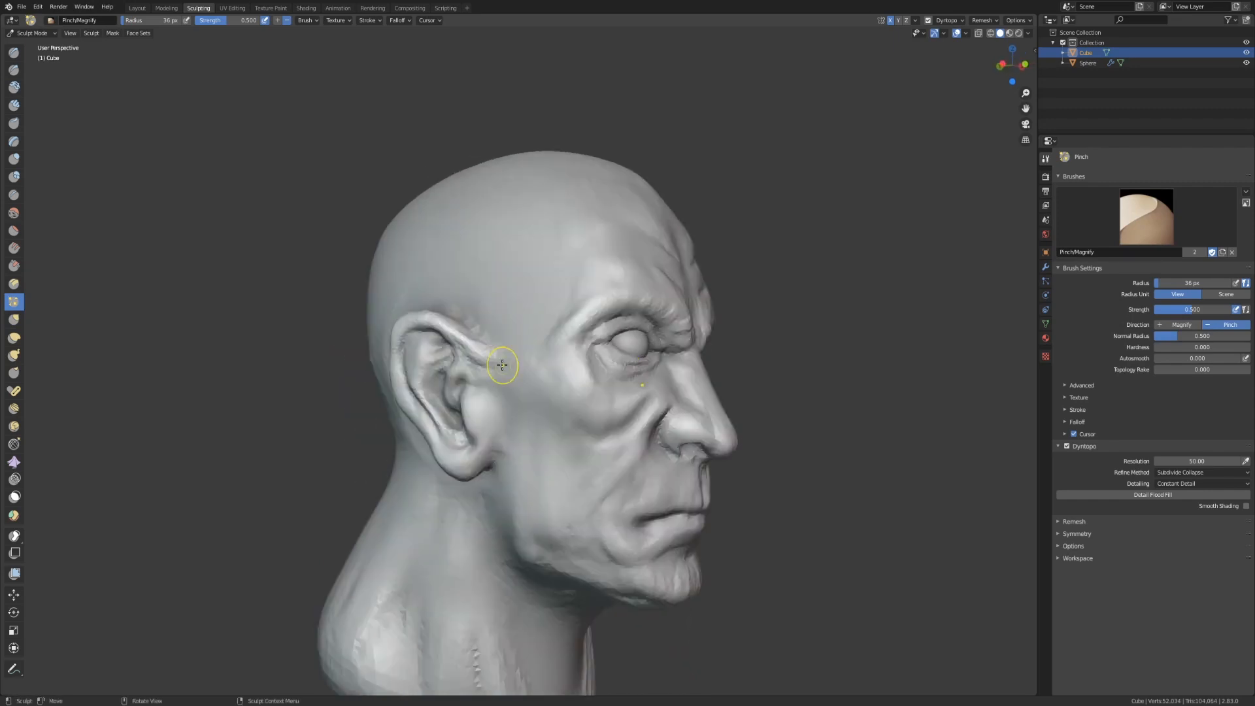
# Step: Cut creases around the mouth and lower cheek with Draw Sharp and refine them with Inflate and Flatten
pyautogui.moveTo(498, 328); pyautogui.dragTo(398, 346, button='middle')
pyautogui.click(13, 70)
pyautogui.moveTo(574, 455)
pyautogui.mouseDown(button='middle')
pyautogui.moveTo(643, 451)
pyautogui.moveTo(654, 428)
pyautogui.mouseUp(button='middle')
pyautogui.moveTo(621, 484)
pyautogui.mouseDown(button='middle')
pyautogui.moveTo(460, 496)
pyautogui.moveTo(575, 549)
pyautogui.mouseUp(button='middle')
pyautogui.press('i')
pyautogui.hotkey('shift', 't')
# Step: Carve the fold between the mouth corner and the jaw with Draw Sharp
pyautogui.moveTo(588, 601); pyautogui.dragTo(451, 588, button='middle')
pyautogui.click(14, 70)
pyautogui.moveTo(465, 521); pyautogui.dragTo(447, 535)
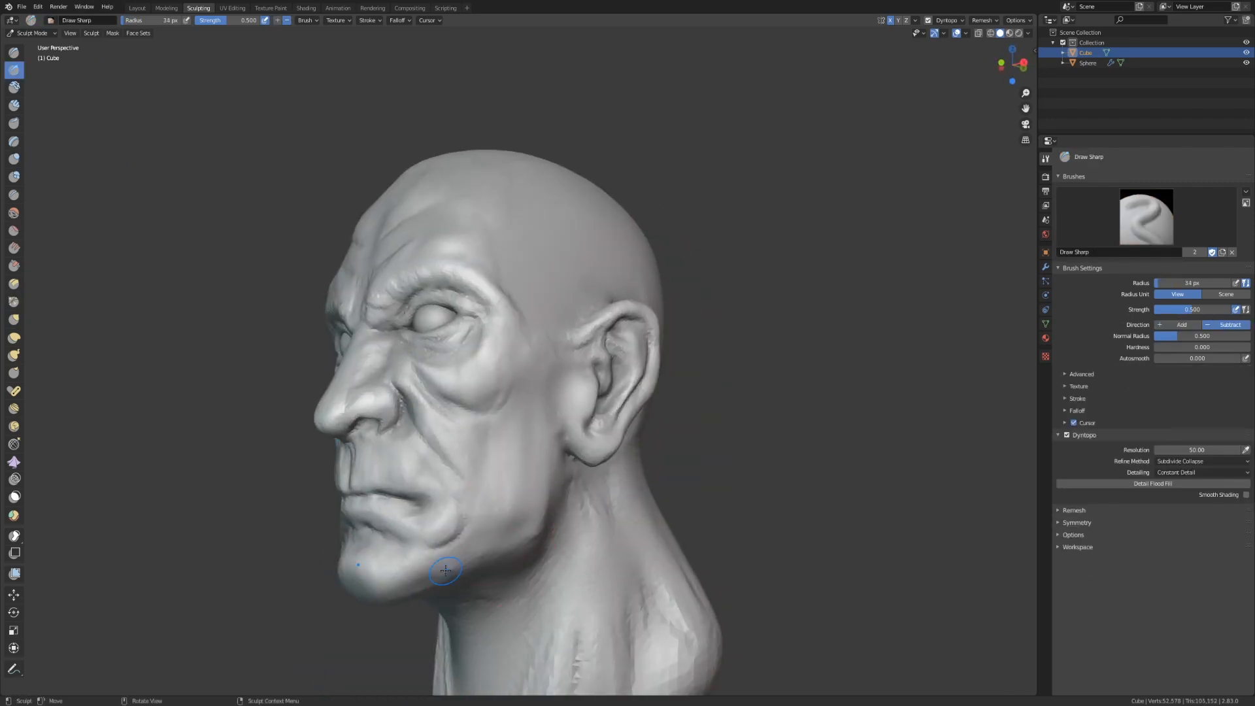
pyautogui.moveTo(445, 570); pyautogui.dragTo(593, 372, button='middle')
pyautogui.scroll(-2, 592, 372)
pyautogui.moveTo(467, 294); pyautogui.dragTo(639, 269, button='middle')
pyautogui.moveTo(638, 327); pyautogui.dragTo(555, 373, button='middle')
# Step: Add fine skin folds below the eyes with Clay Strips at a 17 px radius
pyautogui.click(14, 105)
pyautogui.scroll(1, 595, 509)
pyautogui.moveTo(594, 522); pyautogui.dragTo(605, 475, button='middle')
pyautogui.moveTo(503, 470)
pyautogui.mouseDown(button='middle')
pyautogui.moveTo(602, 499)
pyautogui.moveTo(571, 520)
pyautogui.moveTo(414, 342)
pyautogui.moveTo(511, 384)
pyautogui.moveTo(705, 385)
pyautogui.mouseUp(button='middle')
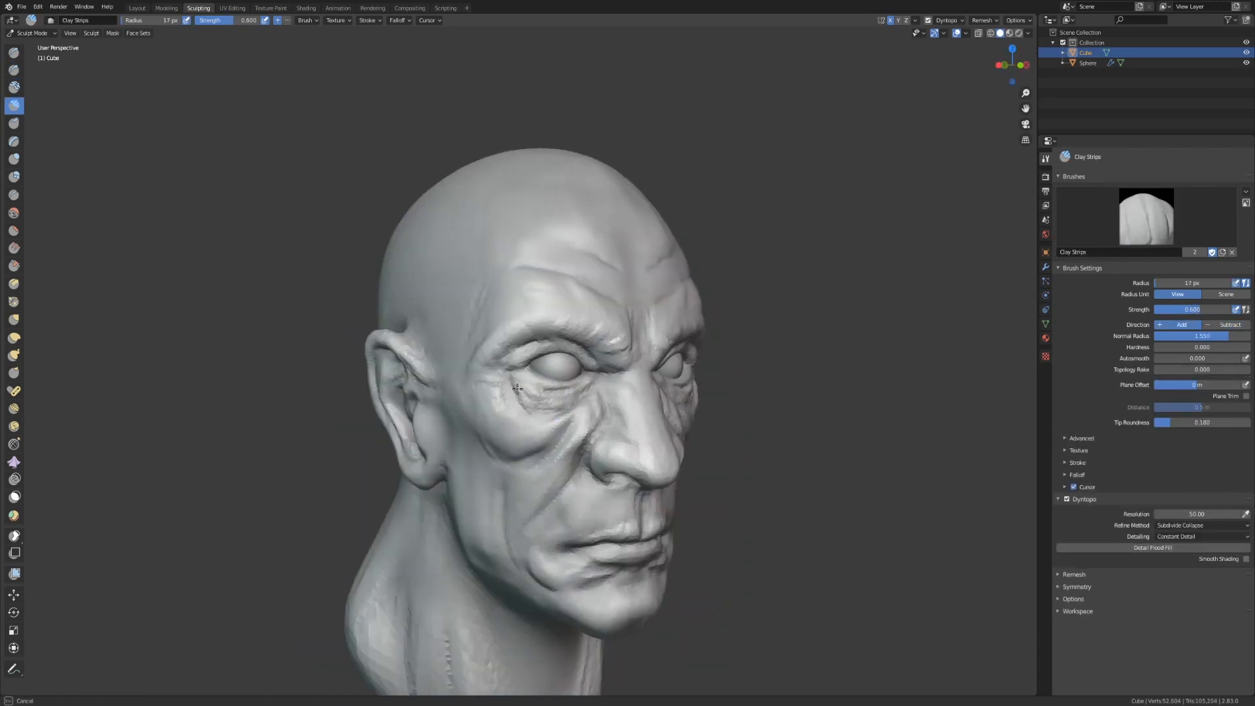
# Step: Tighten the eye creases with Pinch and thicken the surrounding eyelid skin with Clay Strips
pyautogui.press('p')
pyautogui.moveTo(527, 367)
pyautogui.mouseDown(button='middle')
pyautogui.moveTo(340, 369)
pyautogui.moveTo(516, 359)
pyautogui.mouseUp(button='middle')
pyautogui.scroll(4, 517, 359)
pyautogui.press('c')
pyautogui.moveTo(487, 320); pyautogui.dragTo(548, 337)
pyautogui.scroll(-5, 549, 337)
pyautogui.moveTo(548, 337); pyautogui.dragTo(422, 338, button='middle')
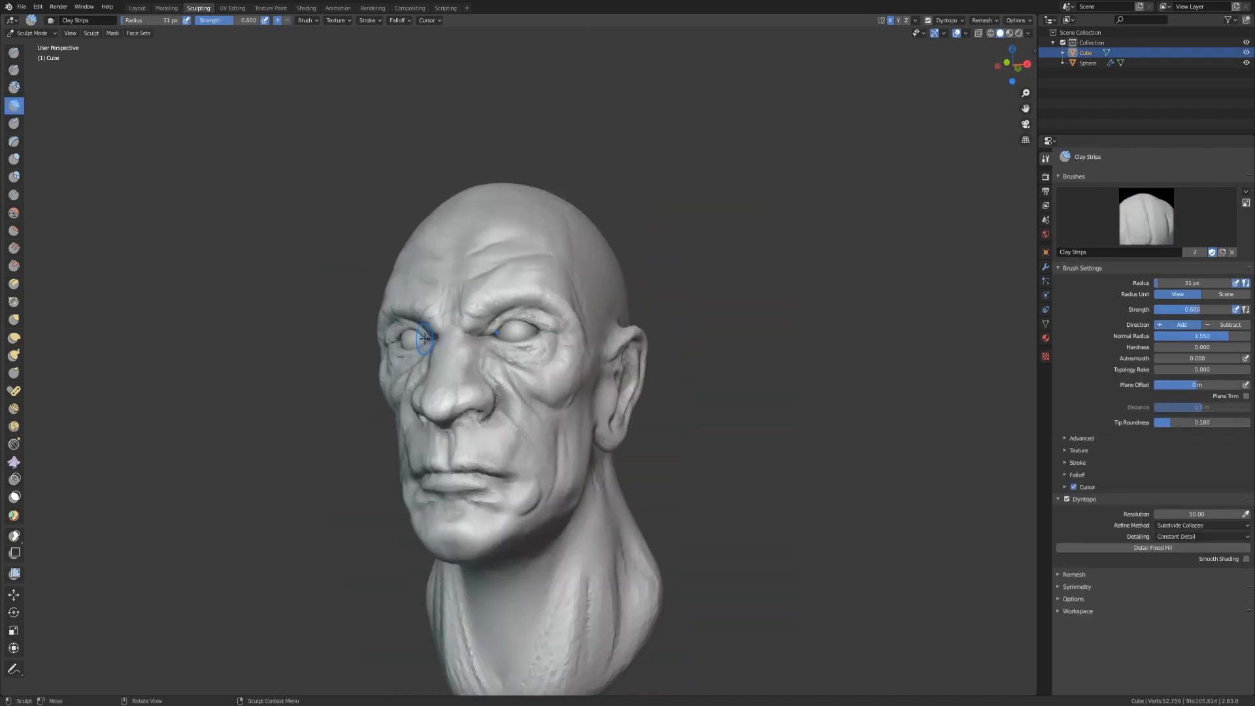
# Step: Reshape the eyelids, jaw and overall face proportions with Grab at a 137 px radius
pyautogui.press('g')
pyautogui.scroll(2, 471, 359)
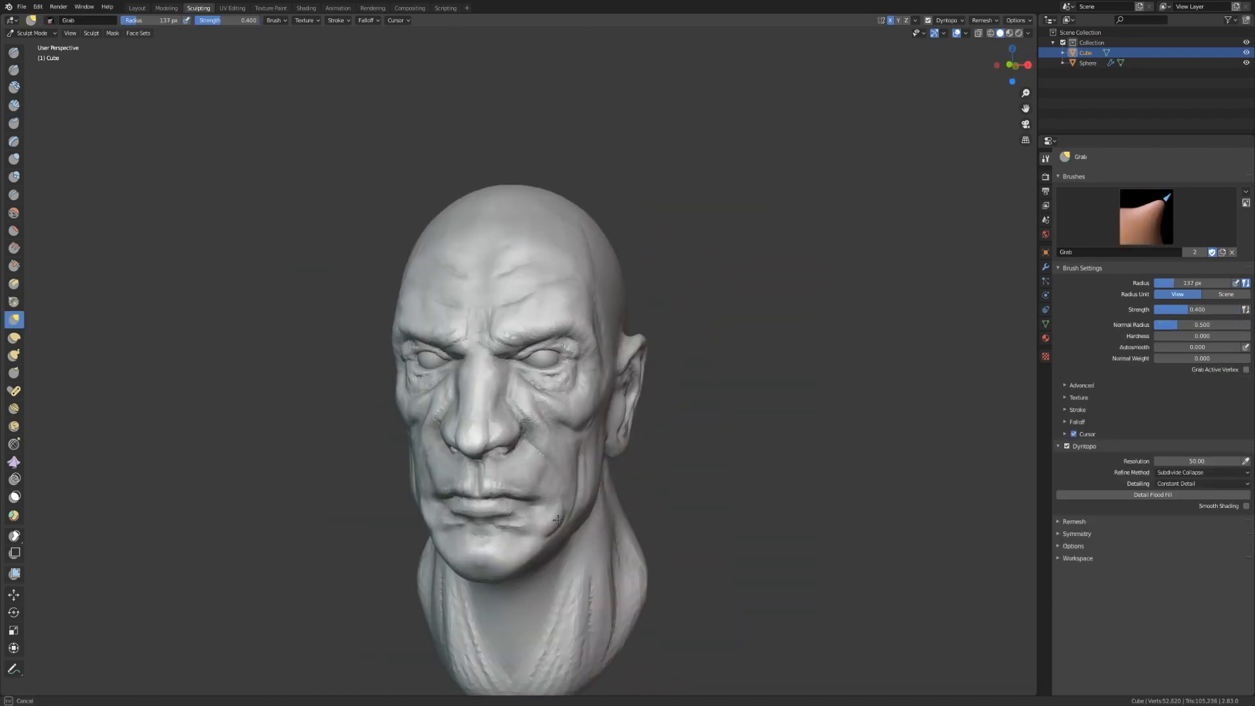
pyautogui.scroll(-2, 466, 342)
pyautogui.moveTo(467, 343)
pyautogui.mouseDown(button='middle')
pyautogui.moveTo(294, 349)
pyautogui.moveTo(712, 356)
pyautogui.moveTo(450, 357)
pyautogui.mouseUp(button='middle')
pyautogui.scroll(2, 484, 350)
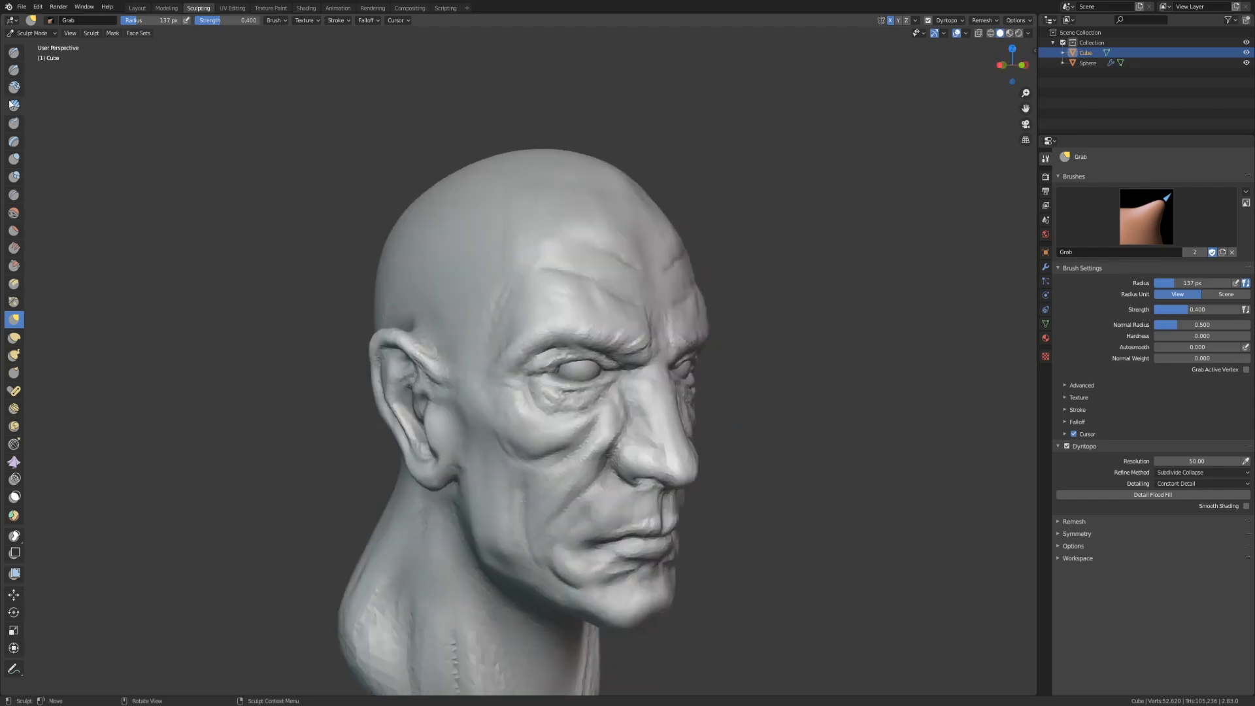
# Step: Raise the Dyntopo resolution to 75 and refine the nose, lips and cheek wrinkles with Clay Strips
pyautogui.press('c')
pyautogui.scroll(-3, 718, 457)
pyautogui.moveTo(758, 484); pyautogui.dragTo(799, 424, button='middle')
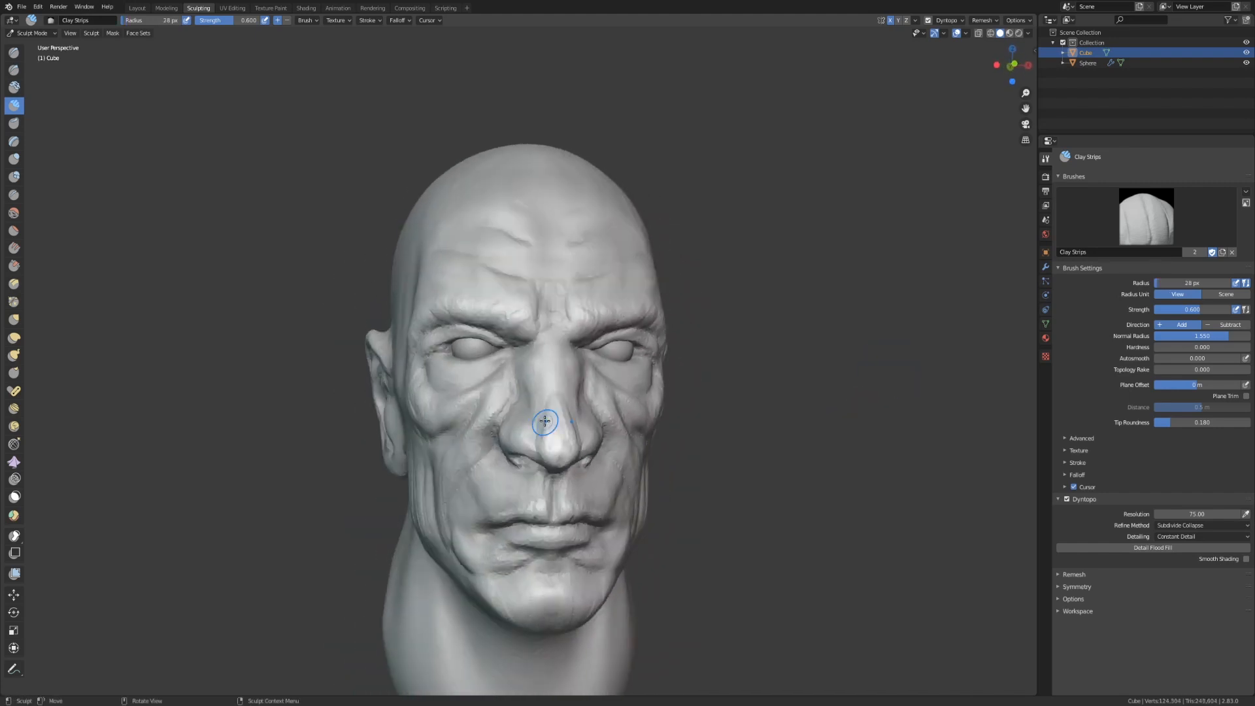
pyautogui.moveTo(546, 425); pyautogui.dragTo(628, 362, button='middle')
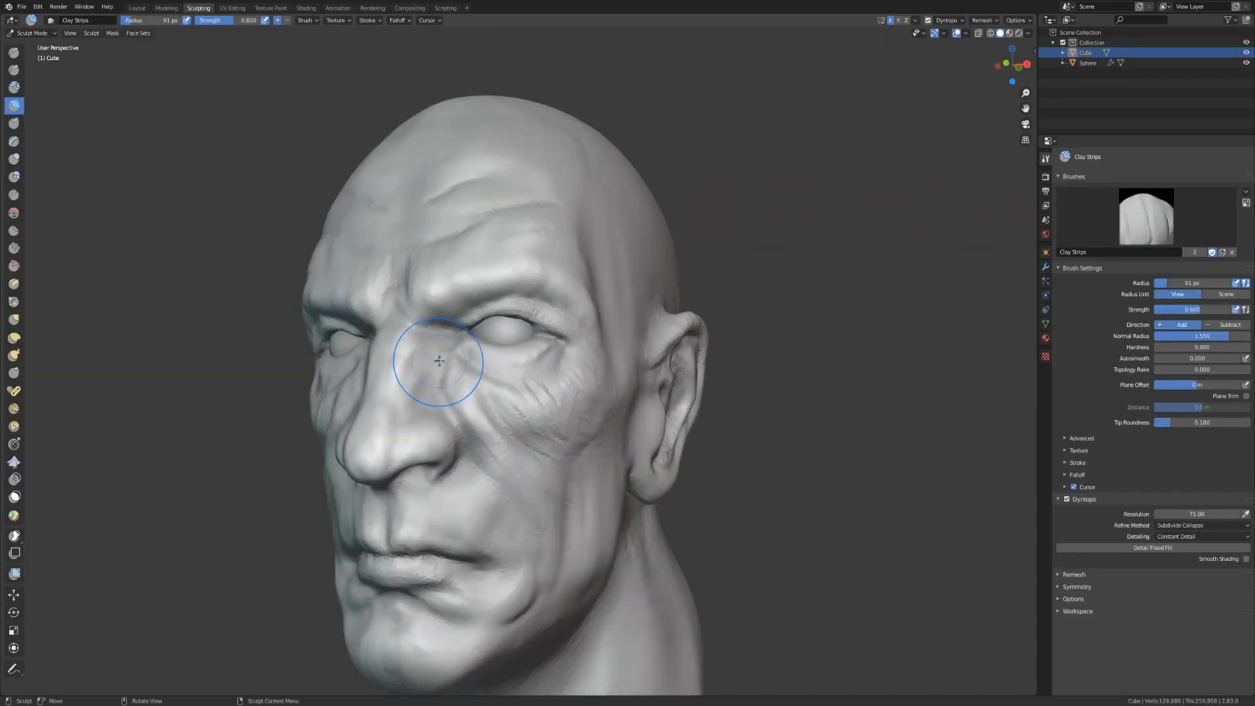
# Step: Build up the under-eye area with Clay Strips and tighten the brow creases with a resized Pinch brush
pyautogui.moveTo(497, 314)
pyautogui.mouseDown()
pyautogui.moveTo(543, 357)
pyautogui.moveTo(518, 364)
pyautogui.mouseUp()
pyautogui.moveTo(518, 364); pyautogui.dragTo(560, 425, button='middle')
pyautogui.press('p')
pyautogui.moveTo(513, 358); pyautogui.dragTo(531, 358, button='middle')
pyautogui.press('f')
pyautogui.click(532, 358)
pyautogui.moveTo(428, 255); pyautogui.dragTo(458, 301)
pyautogui.moveTo(183, 640); pyautogui.dragTo(252, 645, button='middle')
pyautogui.moveTo(940, 503)
pyautogui.mouseDown(button='middle')
pyautogui.moveTo(882, 501)
pyautogui.moveTo(882, 451)
pyautogui.mouseUp(button='middle')
# Step: Shape the fold beside the nose with Clay Strips and carve its crease with Draw Sharp
pyautogui.press('c')
pyautogui.moveTo(520, 456); pyautogui.dragTo(582, 447)
pyautogui.moveTo(542, 497); pyautogui.dragTo(602, 507, button='middle')
pyautogui.press('x')
pyautogui.moveTo(575, 494); pyautogui.dragTo(670, 477)
# Step: Fill out the cheek with Clay Strips and cut a long diagonal crease down it with Draw Sharp
pyautogui.press('c')
pyautogui.moveTo(562, 428); pyautogui.dragTo(600, 416, button='middle')
pyautogui.moveTo(621, 481); pyautogui.dragTo(556, 348, button='middle')
pyautogui.press('x')
pyautogui.moveTo(647, 405); pyautogui.dragTo(581, 419, button='middle')
pyautogui.moveTo(598, 437); pyautogui.dragTo(637, 526)
pyautogui.moveTo(653, 523)
pyautogui.mouseDown(button='middle')
pyautogui.moveTo(580, 542)
pyautogui.moveTo(647, 542)
pyautogui.mouseUp(button='middle')
# Step: Build up the lower cheek with Clay Strips and carve the upper eyelid creases with Draw Sharp at an 18 px radius
pyautogui.press('c')
pyautogui.moveTo(599, 521); pyautogui.dragTo(617, 539)
pyautogui.moveTo(575, 359)
pyautogui.mouseDown(button='middle')
pyautogui.moveTo(573, 388)
pyautogui.moveTo(538, 358)
pyautogui.moveTo(457, 336)
pyautogui.mouseUp(button='middle')
pyautogui.press('x')
pyautogui.moveTo(580, 285)
pyautogui.mouseDown()
pyautogui.moveTo(618, 279)
pyautogui.moveTo(570, 281)
pyautogui.mouseUp()
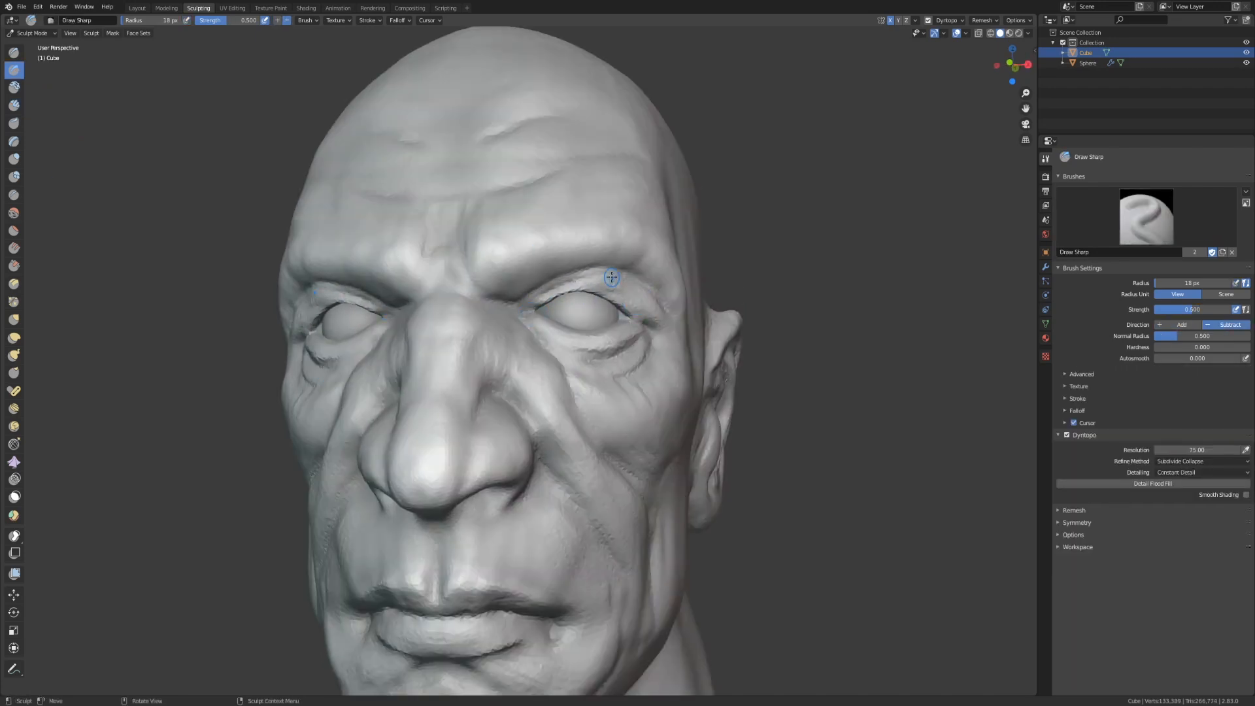
pyautogui.moveTo(662, 348)
pyautogui.mouseDown(button='middle')
pyautogui.moveTo(504, 344)
pyautogui.moveTo(720, 375)
pyautogui.moveTo(504, 327)
pyautogui.mouseUp(button='middle')
# Step: Pinch the eyelid creases and flatten the brow and temple planes with the Flatten brush
pyautogui.press('p')
pyautogui.hotkey('shift', 't')
pyautogui.moveTo(367, 244); pyautogui.dragTo(538, 226)
pyautogui.moveTo(290, 419); pyautogui.dragTo(482, 367, button='middle')
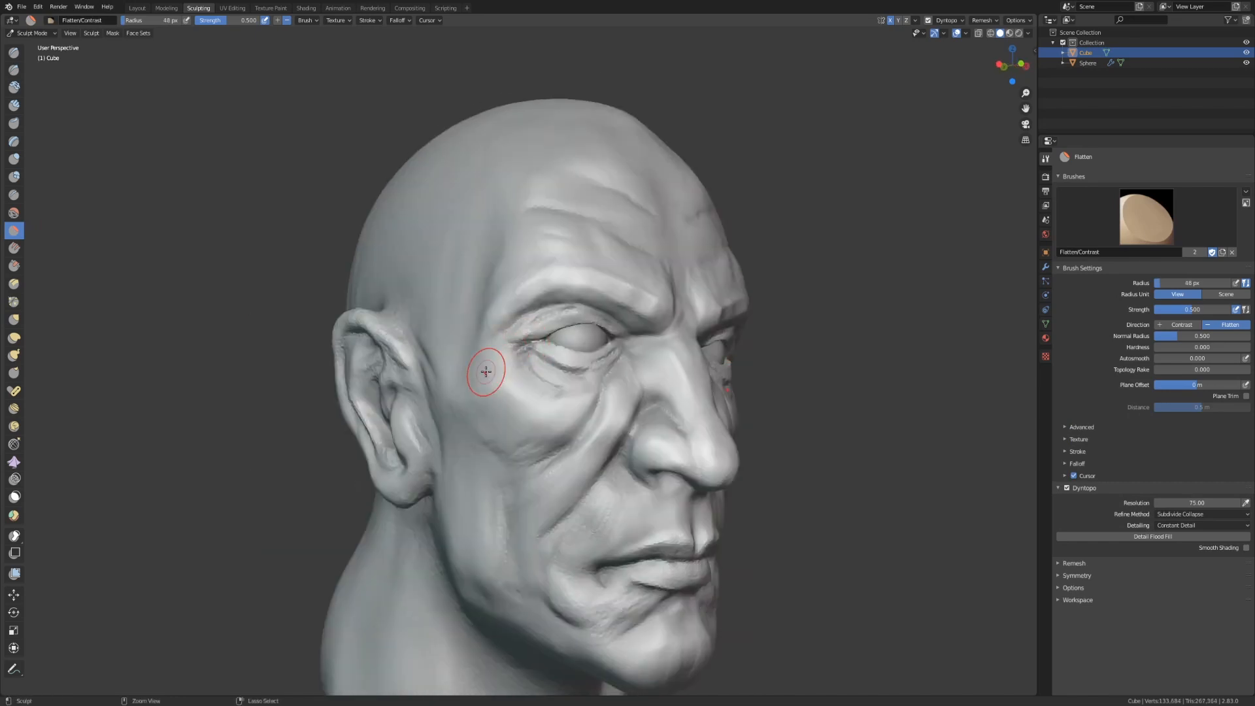
# Step: Carve creases at the outer eye corner with Draw Sharp and add skin volume with Clay Strips
pyautogui.press('x')
pyautogui.moveTo(587, 361)
pyautogui.mouseDown(button='middle')
pyautogui.moveTo(418, 356)
pyautogui.moveTo(431, 399)
pyautogui.mouseUp(button='middle')
pyautogui.scroll(3, 509, 327)
pyautogui.moveTo(532, 264)
pyautogui.mouseDown()
pyautogui.moveTo(582, 268)
pyautogui.moveTo(575, 307)
pyautogui.mouseUp()
pyautogui.press('c')
pyautogui.press('f')
# Step: Define the brow, cheek and temple planes with Flatten, Draw Sharp, Clay Strips and Inflate
pyautogui.hotkey('shift', 't')
pyautogui.moveTo(248, 275)
pyautogui.mouseDown(button='middle')
pyautogui.moveTo(661, 289)
pyautogui.moveTo(503, 307)
pyautogui.mouseUp(button='middle')
pyautogui.press('x')
pyautogui.press('c')
pyautogui.press('i')
pyautogui.moveTo(542, 432)
pyautogui.mouseDown(button='middle')
pyautogui.moveTo(605, 442)
pyautogui.moveTo(314, 372)
pyautogui.mouseUp(button='middle')
pyautogui.click(13, 231)
pyautogui.moveTo(392, 340); pyautogui.dragTo(537, 327, button='middle')
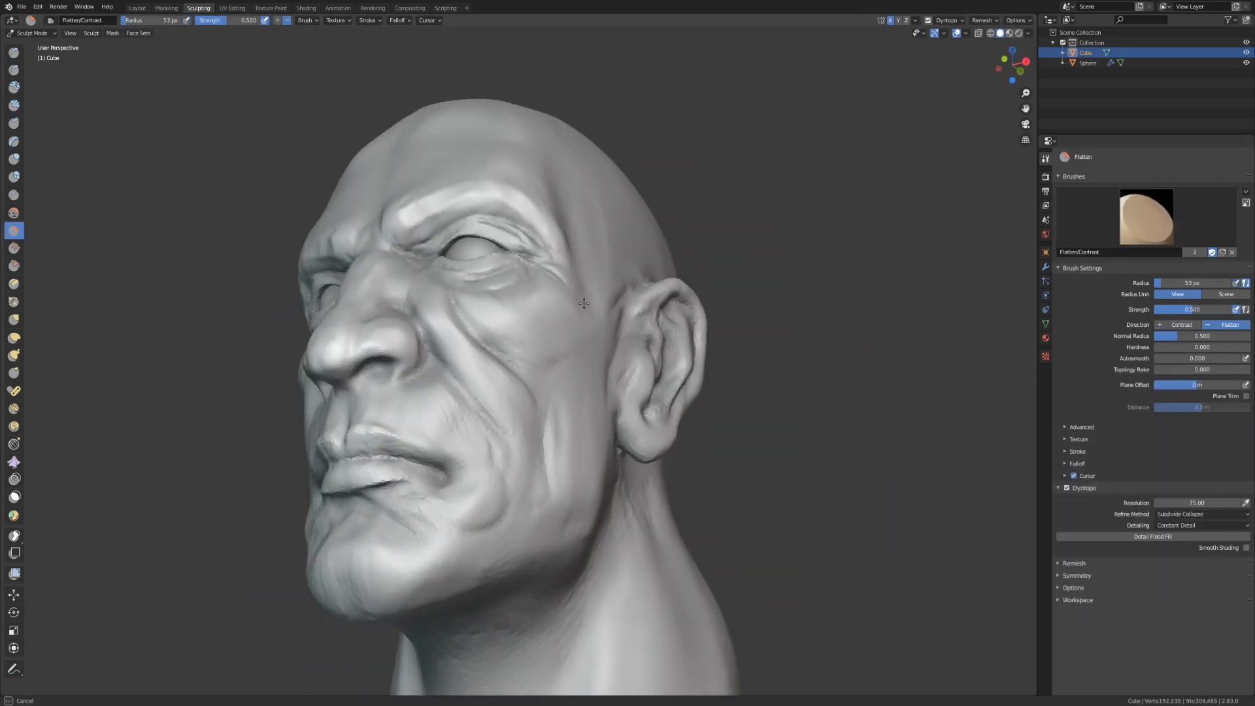
# Step: Flatten the chin and jaw surface and sharpen nearby creases with Draw Sharp and Pinch
pyautogui.moveTo(457, 327); pyautogui.dragTo(693, 353, button='middle')
pyautogui.moveTo(591, 585); pyautogui.dragTo(612, 594)
pyautogui.click(14, 70)
pyautogui.click(14, 301)
pyautogui.moveTo(588, 392)
pyautogui.mouseDown(button='middle')
pyautogui.moveTo(457, 386)
pyautogui.moveTo(562, 399)
pyautogui.mouseUp(button='middle')
# Step: Add volume around the lips and chin with Clay Strips
pyautogui.click(14, 105)
pyautogui.scroll(4, 487, 327)
pyautogui.moveTo(487, 366); pyautogui.dragTo(480, 288, button='middle')
pyautogui.moveTo(575, 314); pyautogui.dragTo(598, 327)
pyautogui.moveTo(451, 474)
pyautogui.mouseDown()
pyautogui.moveTo(434, 282)
pyautogui.moveTo(497, 562)
pyautogui.mouseUp()
# Step: Build up the neck muscles and the area under the jaw with Clay Strips, refining the creases with Draw Sharp
pyautogui.scroll(-3, 504, 419)
pyautogui.moveTo(477, 392); pyautogui.dragTo(504, 448)
pyautogui.moveTo(719, 588)
pyautogui.mouseDown(button='middle')
pyautogui.moveTo(792, 658)
pyautogui.moveTo(705, 653)
pyautogui.mouseUp(button='middle')
pyautogui.moveTo(471, 500)
pyautogui.mouseDown()
pyautogui.moveTo(462, 388)
pyautogui.moveTo(496, 498)
pyautogui.mouseUp()
pyautogui.moveTo(654, 458); pyautogui.dragTo(526, 460, button='middle')
pyautogui.moveTo(526, 460); pyautogui.dragTo(499, 490)
pyautogui.click(14, 70)
pyautogui.moveTo(536, 464)
pyautogui.mouseDown(button='middle')
pyautogui.moveTo(664, 476)
pyautogui.moveTo(614, 444)
pyautogui.mouseUp(button='middle')
pyautogui.keyDown('ctrl'); pyautogui.moveTo(483, 470); pyautogui.dragTo(476, 400, button='middle'); pyautogui.keyUp('ctrl')
pyautogui.moveTo(614, 450); pyautogui.dragTo(482, 504, button='middle')
pyautogui.moveTo(705, 425)
pyautogui.mouseDown(button='middle')
pyautogui.moveTo(579, 406)
pyautogui.moveTo(751, 418)
pyautogui.mouseUp(button='middle')
# Step: Set the Dyntopo resolution to 100 and refine the lips with Clay Strips at a 21 px radius
pyautogui.click(14, 105)
pyautogui.doubleClick(1197, 514)
pyautogui.write('100')
pyautogui.press('Return')
pyautogui.moveTo(509, 285); pyautogui.dragTo(529, 287)
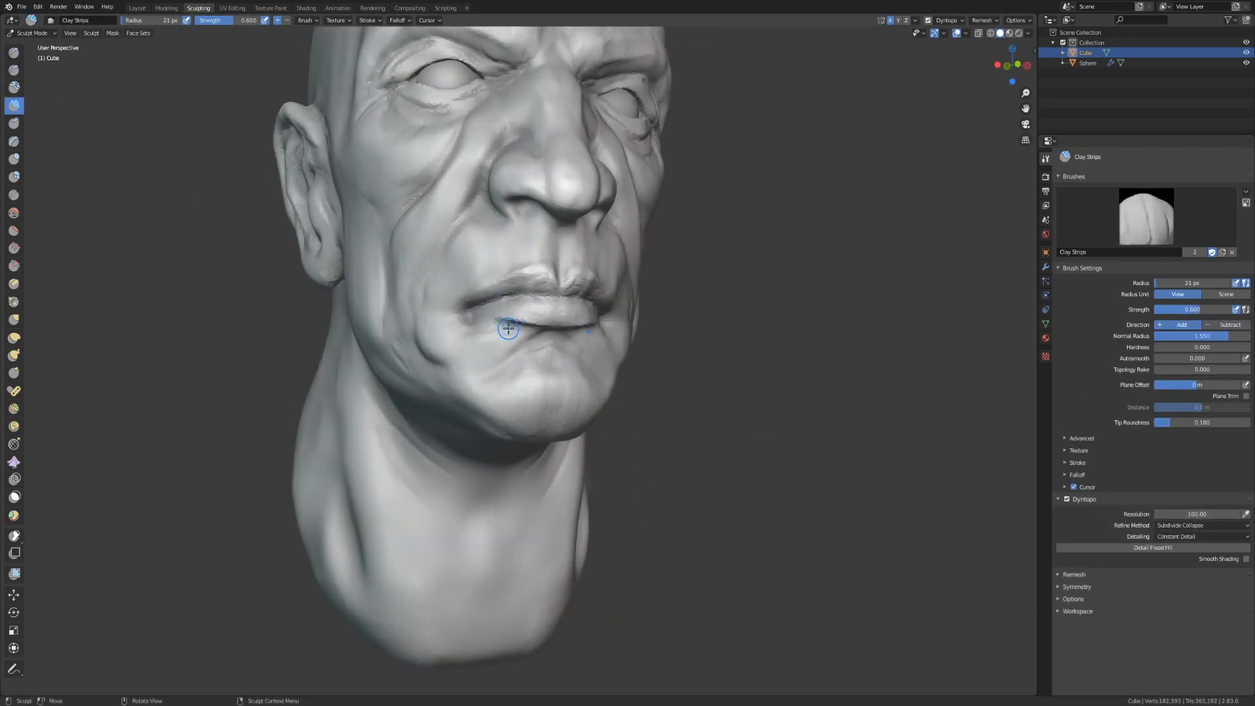
# Step: Detail the eyelids and the furrow between the eyebrows with Clay Strips
pyautogui.moveTo(570, 234); pyautogui.dragTo(588, 157, button='middle')
pyautogui.moveTo(610, 131); pyautogui.dragTo(588, 135)
pyautogui.moveTo(588, 135); pyautogui.dragTo(592, 216, button='middle')
pyautogui.moveTo(591, 216)
pyautogui.keyDown('ctrl'); pyautogui.mouseDown(button='middle')
pyautogui.moveTo(588, 294)
pyautogui.moveTo(555, 320)
pyautogui.mouseUp(button='middle'); pyautogui.keyUp('ctrl')
pyautogui.keyDown('ctrl'); pyautogui.moveTo(556, 321); pyautogui.dragTo(555, 275, button='middle'); pyautogui.keyUp('ctrl')
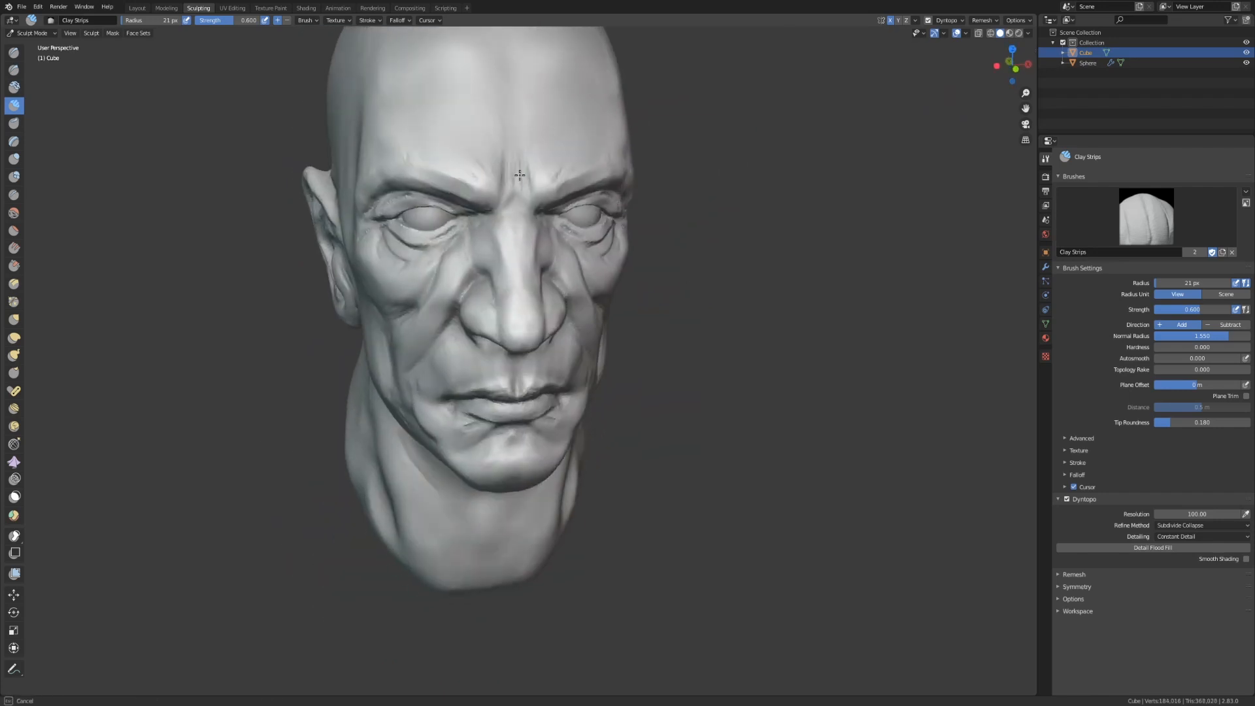
pyautogui.moveTo(487, 202); pyautogui.dragTo(554, 184, button='middle')
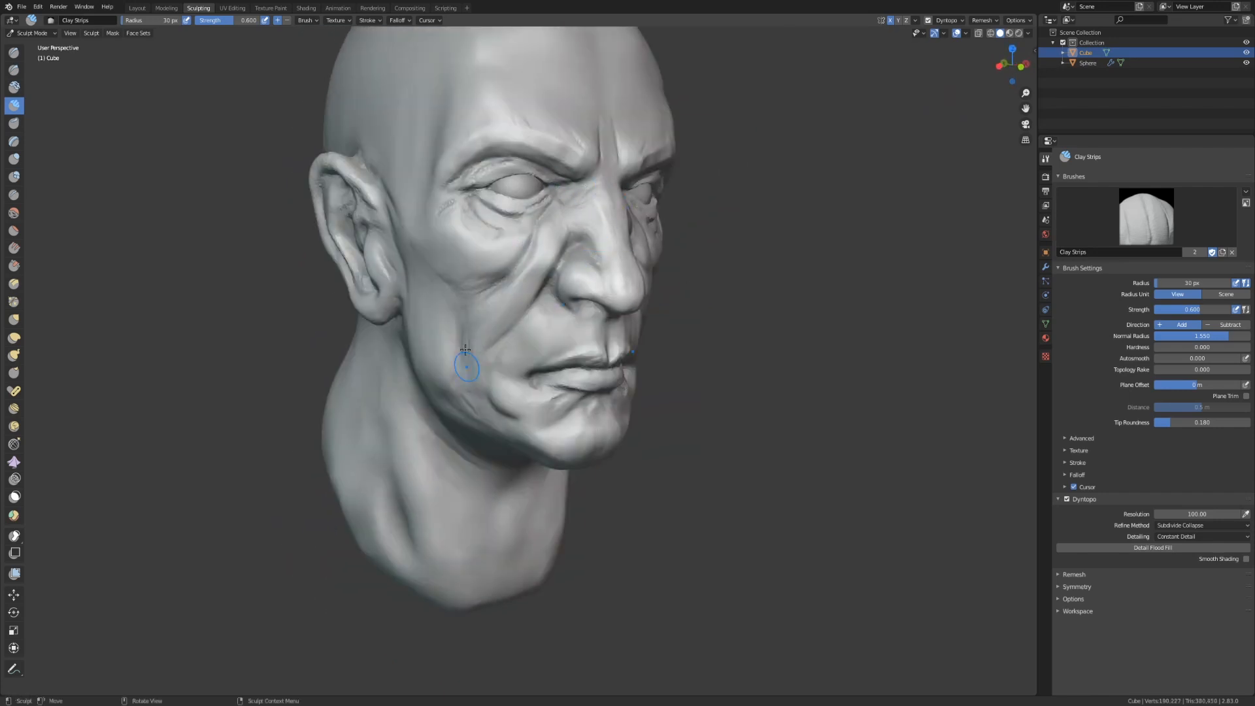
# Step: Add volume to the cheek, temple and the area beside the ear with Clay Strips, using a 24 px radius
pyautogui.moveTo(475, 364); pyautogui.dragTo(472, 392)
pyautogui.moveTo(608, 353); pyautogui.dragTo(464, 339, button='middle')
pyautogui.press('f')
pyautogui.moveTo(484, 176); pyautogui.dragTo(466, 186)
pyautogui.moveTo(356, 145); pyautogui.dragTo(341, 178)
pyautogui.moveTo(608, 209); pyautogui.dragTo(495, 217, button='middle')
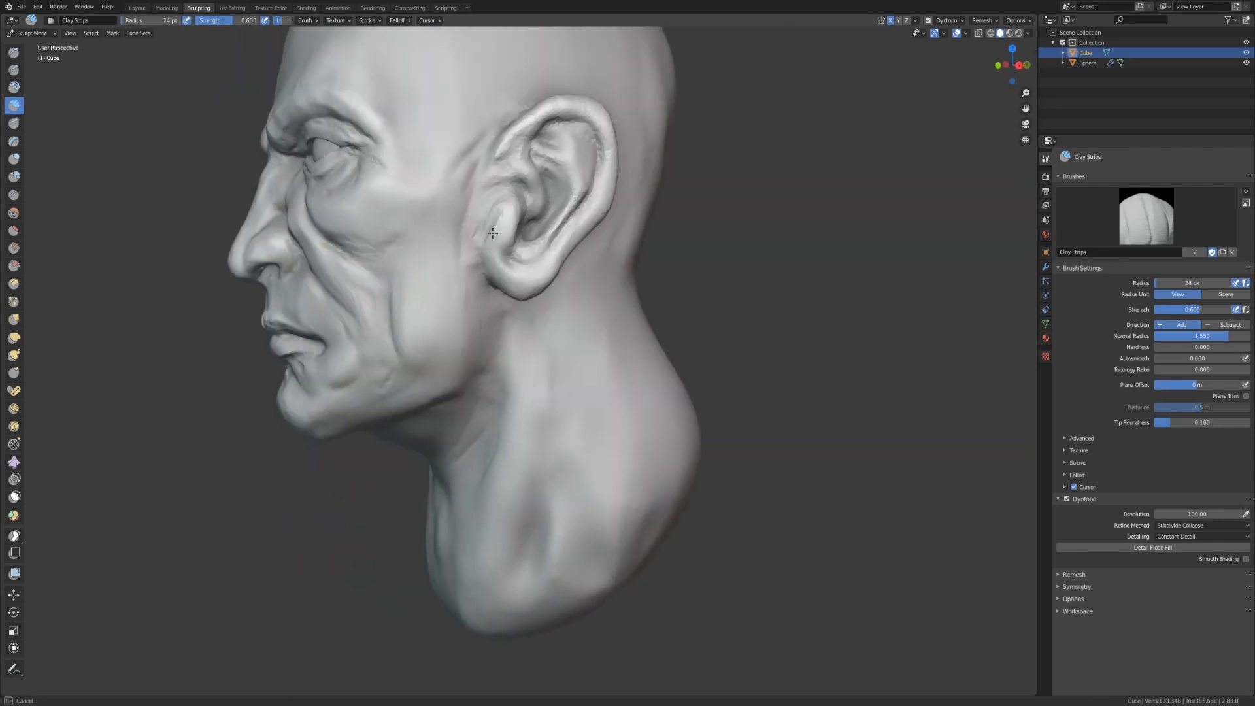
pyautogui.moveTo(485, 160); pyautogui.dragTo(477, 171)
# Step: Build up the jaw, chin and the folds beside the mouth with Clay Strips at about a 55 px radius
pyautogui.moveTo(477, 196)
pyautogui.mouseDown(button='middle')
pyautogui.moveTo(608, 203)
pyautogui.moveTo(556, 275)
pyautogui.moveTo(588, 235)
pyautogui.mouseUp(button='middle')
pyautogui.keyDown('ctrl'); pyautogui.moveTo(556, 301); pyautogui.dragTo(555, 222, button='middle'); pyautogui.keyUp('ctrl')
pyautogui.moveTo(522, 278); pyautogui.dragTo(538, 284)
pyautogui.moveTo(446, 291); pyautogui.dragTo(451, 320)
pyautogui.moveTo(458, 287); pyautogui.dragTo(516, 278, button='middle')
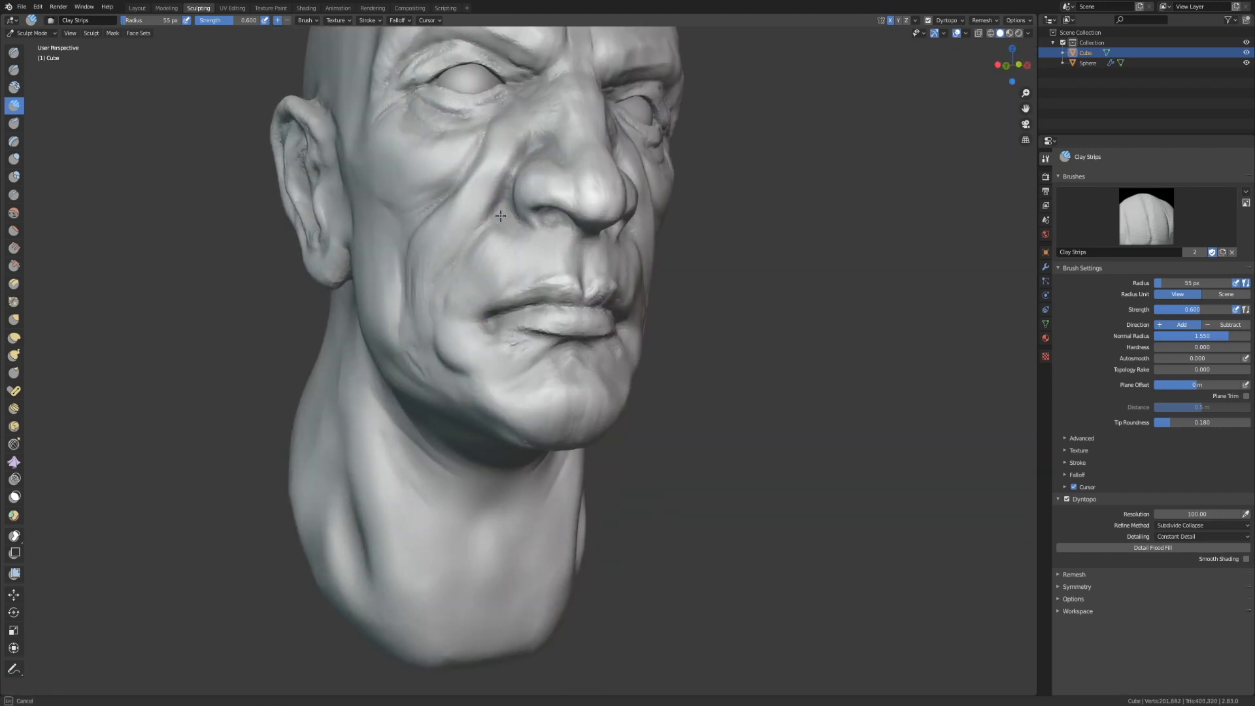
pyautogui.moveTo(518, 224); pyautogui.dragTo(575, 229, button='middle')
pyautogui.moveTo(533, 353); pyautogui.dragTo(549, 375)
pyautogui.moveTo(561, 327); pyautogui.dragTo(419, 327, button='middle')
pyautogui.moveTo(399, 327); pyautogui.dragTo(395, 379)
# Step: Even out the folds beside the mouth with Flatten at a 24 px radius and tighten the cheek crease with Pinch
pyautogui.press('f')
pyautogui.moveTo(405, 339); pyautogui.dragTo(588, 346, button='middle')
pyautogui.click(14, 231)
pyautogui.moveTo(583, 326); pyautogui.dragTo(602, 398)
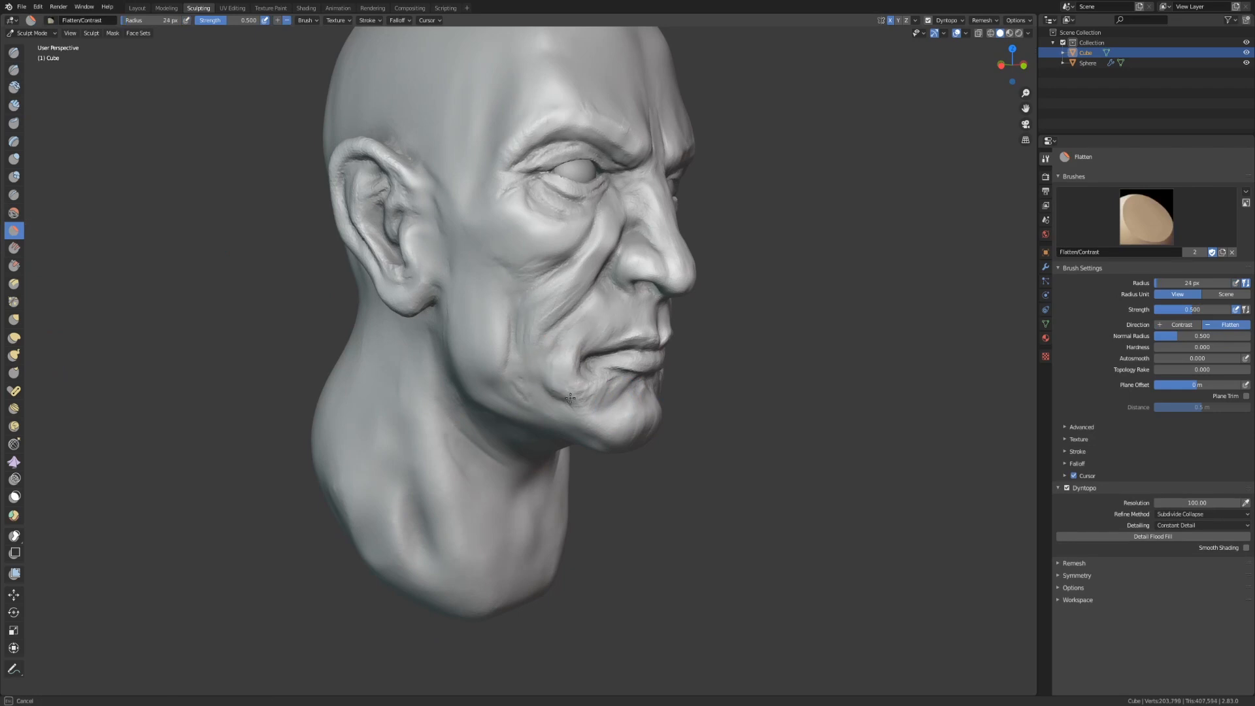
pyautogui.moveTo(602, 399); pyautogui.dragTo(444, 392, button='middle')
pyautogui.click(14, 302)
pyautogui.moveTo(474, 340); pyautogui.dragTo(438, 337)
# Step: Set the Grab brush to a 188 px radius and adjust the shape of the face in profile
pyautogui.click(14, 69)
pyautogui.moveTo(452, 353); pyautogui.dragTo(660, 347, button='middle')
pyautogui.press('g')
pyautogui.press('f')
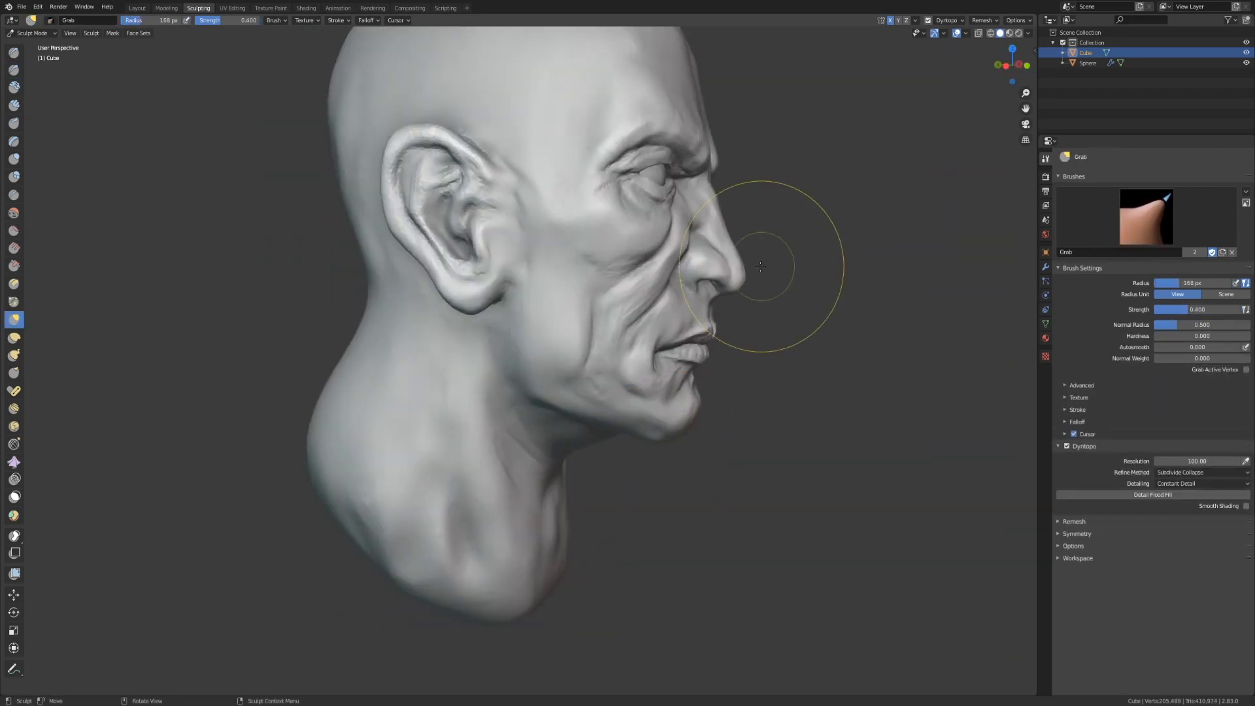
pyautogui.moveTo(658, 431); pyautogui.dragTo(483, 419, button='middle')
# Step: Refine the facial forms and forehead with the Inflate, Draw Sharp and Clay Strips brushes
pyautogui.press('i')
pyautogui.moveTo(454, 280)
pyautogui.mouseDown(button='middle')
pyautogui.moveTo(398, 274)
pyautogui.moveTo(460, 252)
pyautogui.mouseUp(button='middle')
pyautogui.click(14, 70)
pyautogui.moveTo(421, 162)
pyautogui.mouseDown(button='middle')
pyautogui.moveTo(500, 190)
pyautogui.moveTo(523, 218)
pyautogui.moveTo(444, 189)
pyautogui.mouseUp(button='middle')
pyautogui.press('c')
pyautogui.click(14, 70)
# Step: Turn off X symmetry and sculpt uneven forehead wrinkles with Flatten at a 101 px radius and Draw Sharp at 28 px
pyautogui.click(890, 21)
pyautogui.moveTo(444, 107); pyautogui.dragTo(441, 72)
pyautogui.moveTo(441, 72)
pyautogui.mouseDown(button='middle')
pyautogui.moveTo(536, 209)
pyautogui.moveTo(555, 174)
pyautogui.moveTo(457, 224)
pyautogui.moveTo(451, 198)
pyautogui.moveTo(484, 170)
pyautogui.moveTo(512, 196)
pyautogui.moveTo(458, 209)
pyautogui.mouseUp(button='middle')
pyautogui.hotkey('shift', 't')
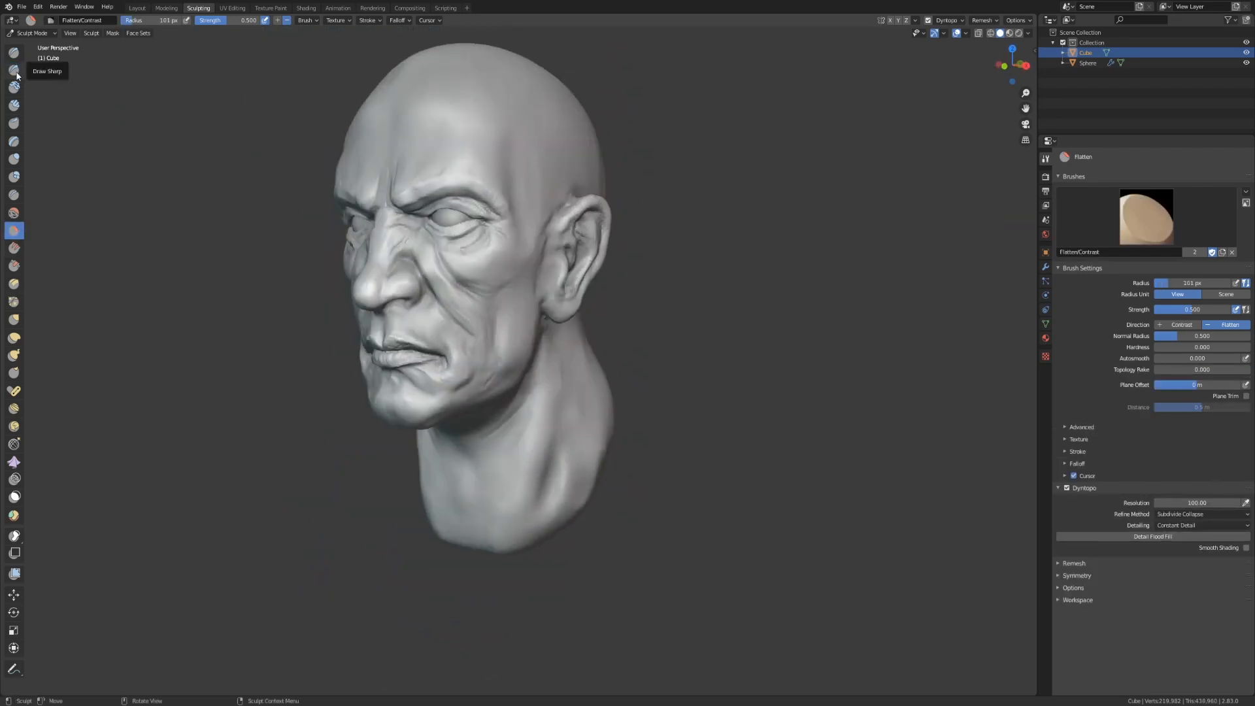
pyautogui.click(14, 70)
pyautogui.moveTo(375, 184); pyautogui.dragTo(369, 116, button='middle')
pyautogui.scroll(-3, 368, 116)
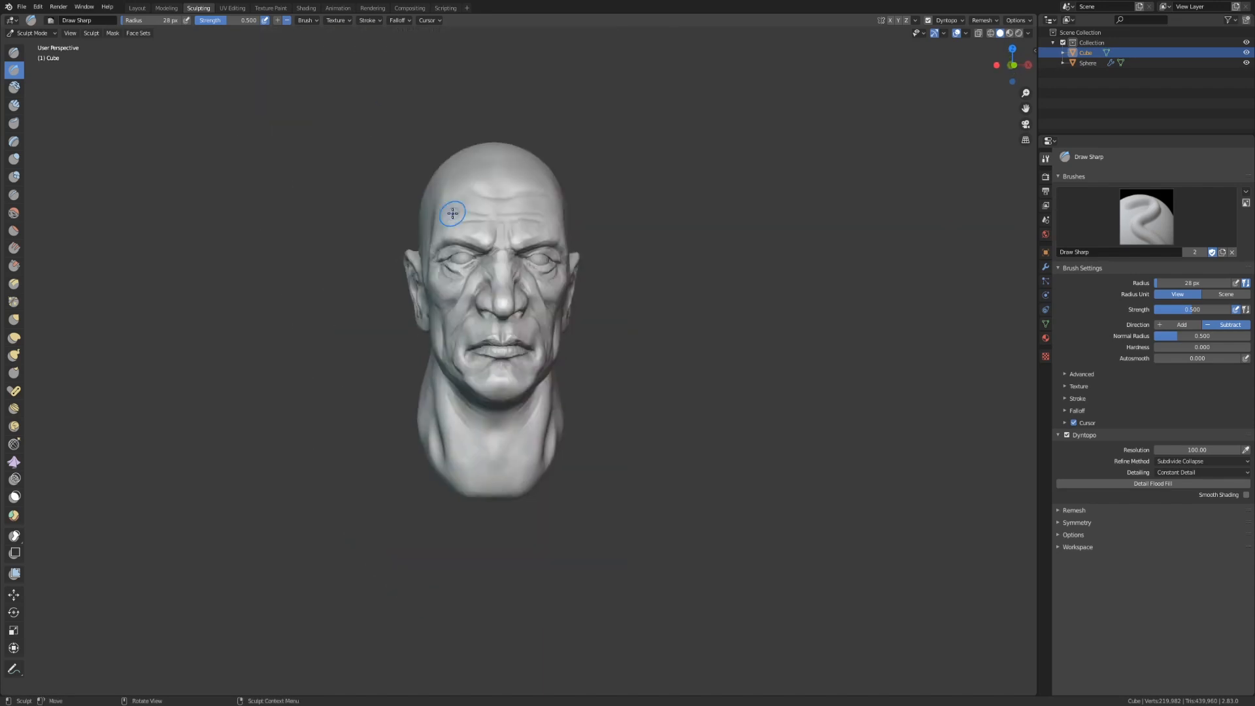
# Step: Plane down the area beside the eye with Scrape at a 31 px radius and adjust the head shape with Grab
pyautogui.moveTo(554, 215); pyautogui.dragTo(666, 246, button='middle')
pyautogui.scroll(3, 667, 246)
pyautogui.click(14, 266)
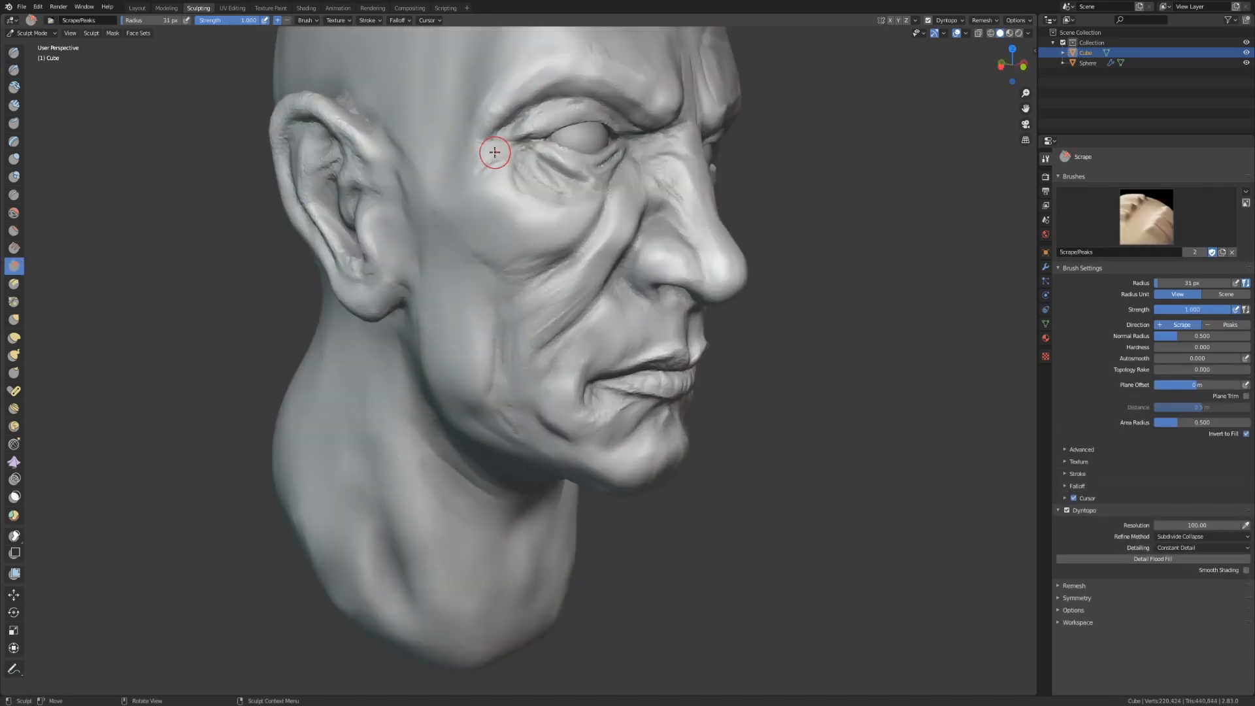
pyautogui.click(14, 319)
pyautogui.moveTo(458, 274)
pyautogui.mouseDown(button='middle')
pyautogui.moveTo(726, 280)
pyautogui.moveTo(731, 322)
pyautogui.moveTo(734, 272)
pyautogui.moveTo(471, 126)
pyautogui.moveTo(457, 170)
pyautogui.moveTo(327, 196)
pyautogui.mouseUp(button='middle')
# Step: Define the planes at the tip of the nose with Flatten at a 19 px radius and sharpen details with Pinch
pyautogui.click(14, 231)
pyautogui.moveTo(366, 251); pyautogui.dragTo(653, 262, button='middle')
pyautogui.scroll(4, 679, 245)
pyautogui.press('f')
pyautogui.moveTo(689, 228); pyautogui.dragTo(704, 234)
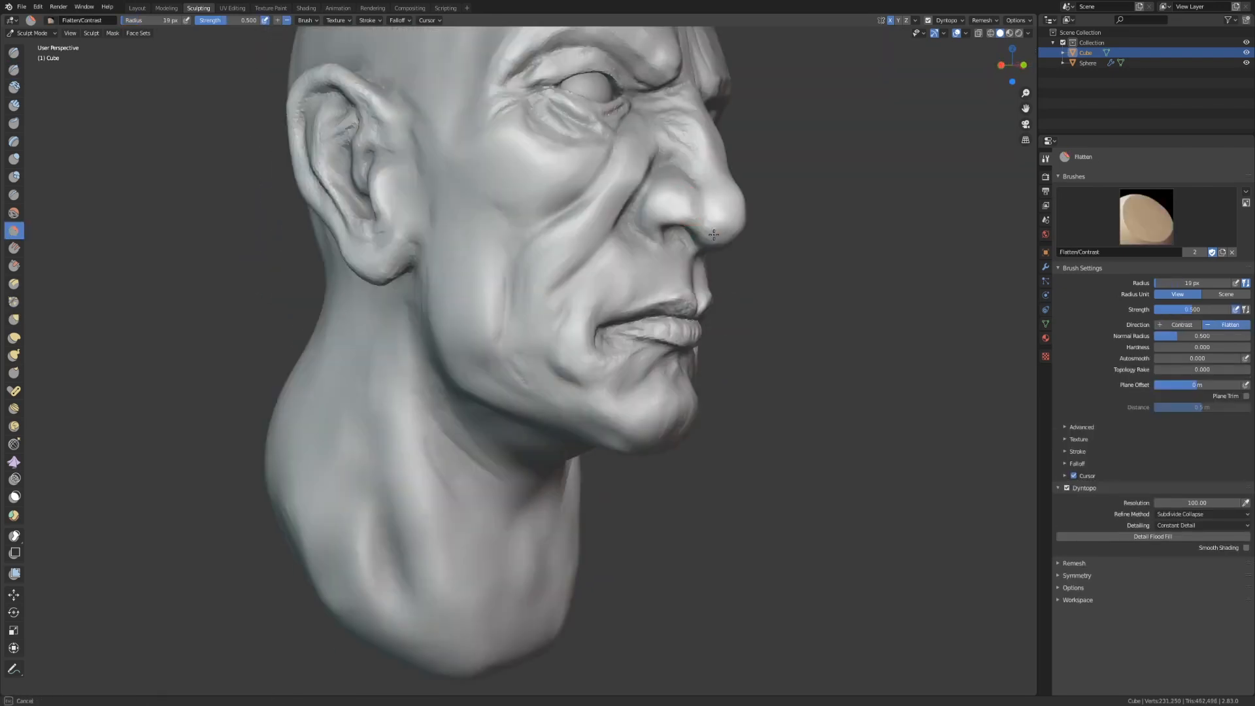
pyautogui.moveTo(652, 199); pyautogui.dragTo(562, 209, button='middle')
pyautogui.scroll(-2, 562, 209)
pyautogui.press('p')
pyautogui.moveTo(562, 262)
pyautogui.mouseDown(button='middle')
pyautogui.moveTo(392, 275)
pyautogui.moveTo(694, 414)
pyautogui.moveTo(392, 392)
pyautogui.moveTo(588, 366)
pyautogui.mouseUp(button='middle')
pyautogui.scroll(-3, 453, 317)
pyautogui.scroll(3, 588, 366)
# Step: Cut a diagonal scar across the lips and chin with Draw Sharp, raising its edges with Clay Strips at a 23 px radius
pyautogui.click(14, 69)
pyautogui.moveTo(813, 146); pyautogui.dragTo(807, 170, button='middle')
pyautogui.moveTo(481, 249); pyautogui.dragTo(541, 182)
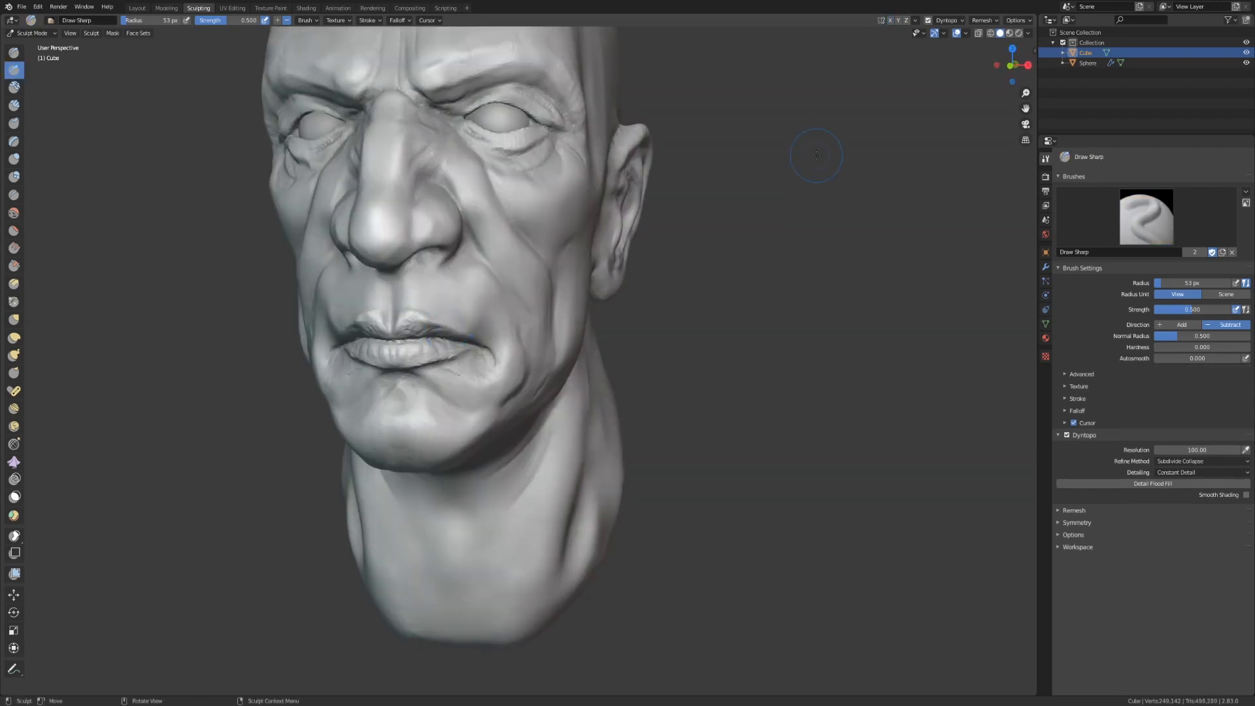
pyautogui.moveTo(391, 503); pyautogui.dragTo(466, 445, button='middle')
pyautogui.press('c')
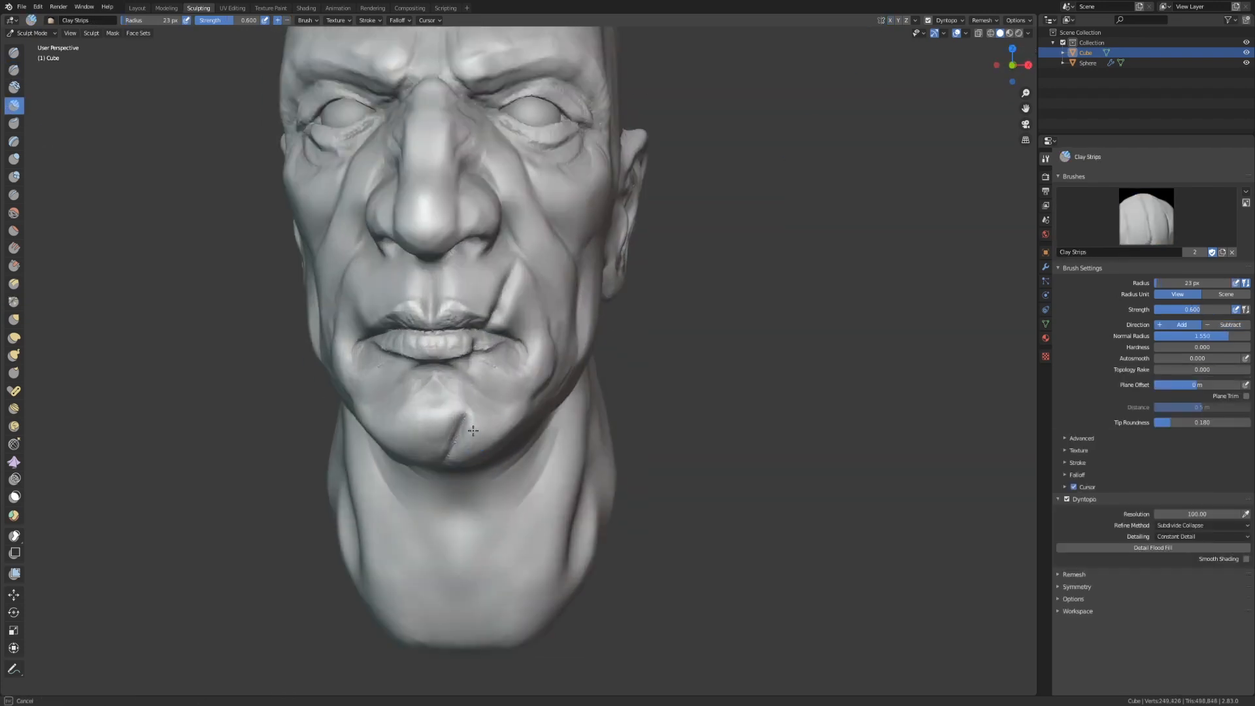
pyautogui.moveTo(480, 315); pyautogui.dragTo(491, 322)
# Step: Build up the raised edge of the scar above the upper lip with Clay Strips
pyautogui.click(14, 70)
pyautogui.scroll(-2, 418, 366)
pyautogui.moveTo(476, 352)
pyautogui.mouseDown(button='middle')
pyautogui.moveTo(411, 366)
pyautogui.moveTo(457, 346)
pyautogui.mouseUp(button='middle')
pyautogui.scroll(4, 458, 346)
pyautogui.press('c')
pyautogui.moveTo(438, 343); pyautogui.dragTo(452, 305)
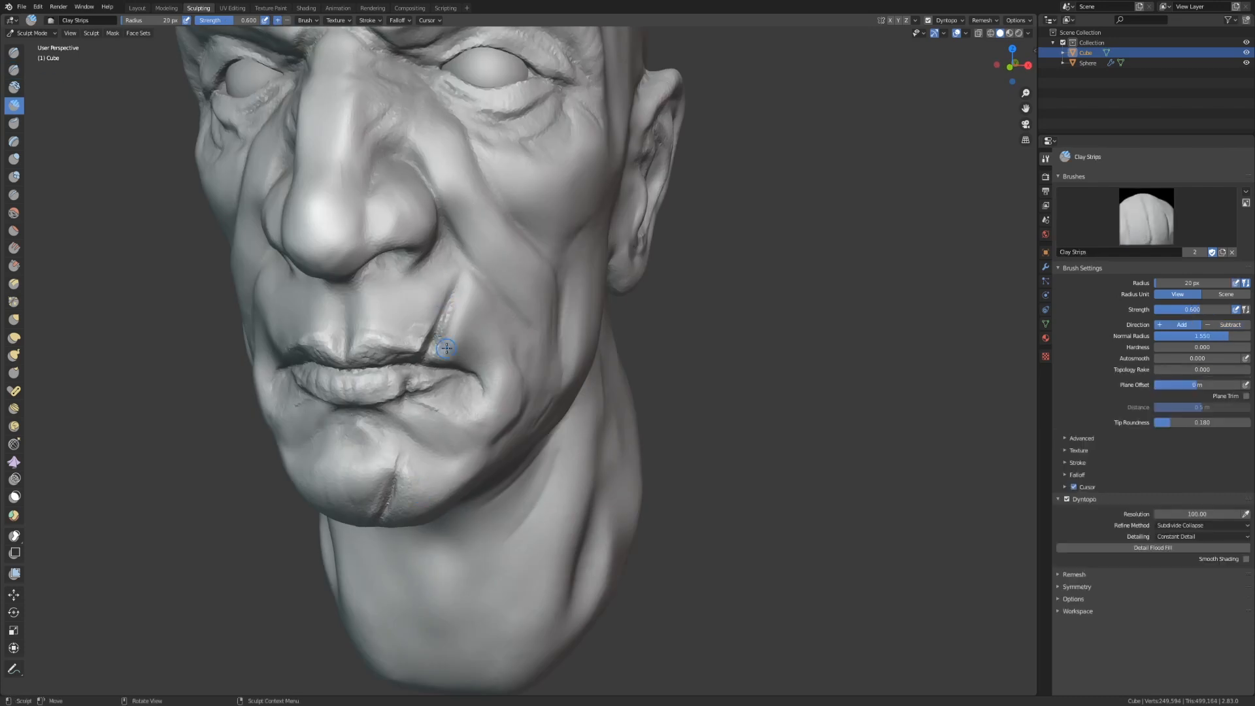
# Step: Deepen the scar through the lips and chin with Draw Sharp at a 24 px radius, touching up its edges with Clay Strips
pyautogui.click(14, 70)
pyautogui.moveTo(392, 483); pyautogui.dragTo(467, 366, button='middle')
pyautogui.press('c')
pyautogui.moveTo(464, 362); pyautogui.dragTo(481, 319)
pyautogui.click(13, 70)
pyautogui.moveTo(519, 199); pyautogui.dragTo(537, 162)
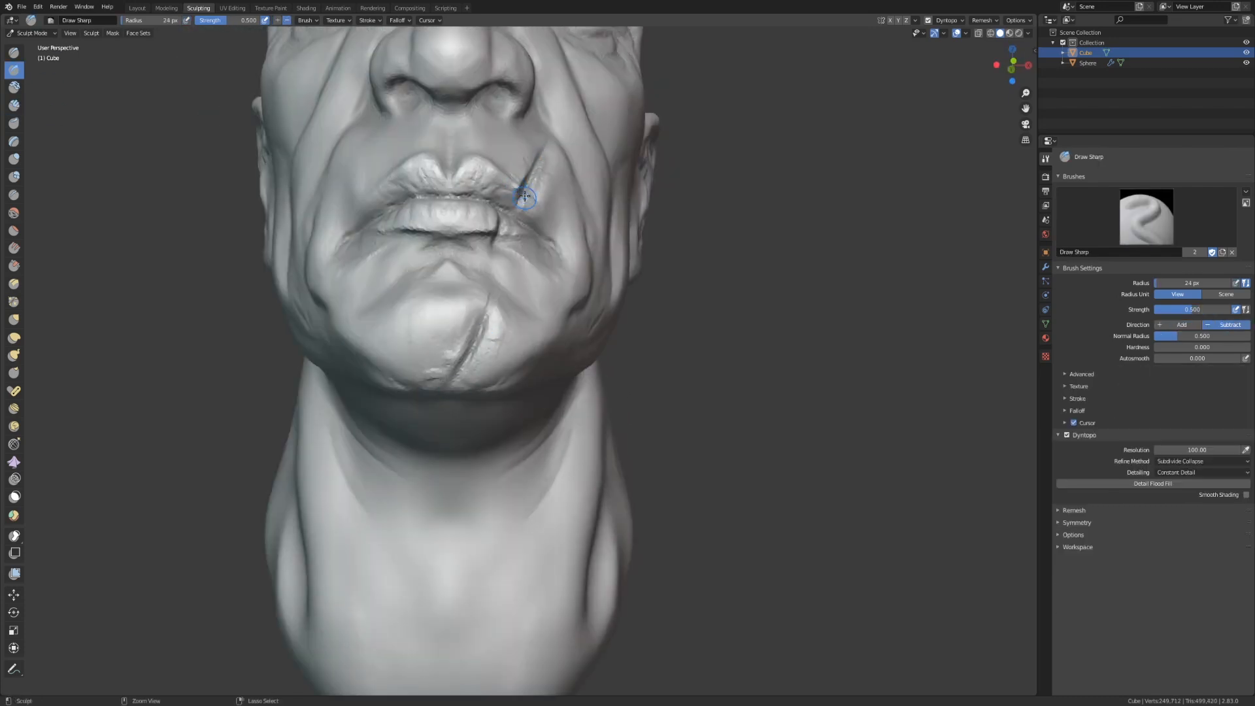
# Step: Clean up the scar's borders with Clay Strips and Flatten, and tighten its groove with Pinch
pyautogui.press('c')
pyautogui.scroll(-4, 420, 470)
pyautogui.moveTo(471, 392)
pyautogui.mouseDown(button='middle')
pyautogui.moveTo(420, 471)
pyautogui.moveTo(464, 451)
pyautogui.mouseUp(button='middle')
pyautogui.hotkey('shift', 't')
pyautogui.press('p')
pyautogui.scroll(5, 482, 323)
pyautogui.hotkey('shift', 't')
pyautogui.moveTo(444, 307); pyautogui.dragTo(483, 304, button='middle')
pyautogui.scroll(-3, 458, 327)
# Step: Add asymmetrical volume to the cheek and jaw on the scarred side with Clay Strips at a 64 px radius
pyautogui.press('c')
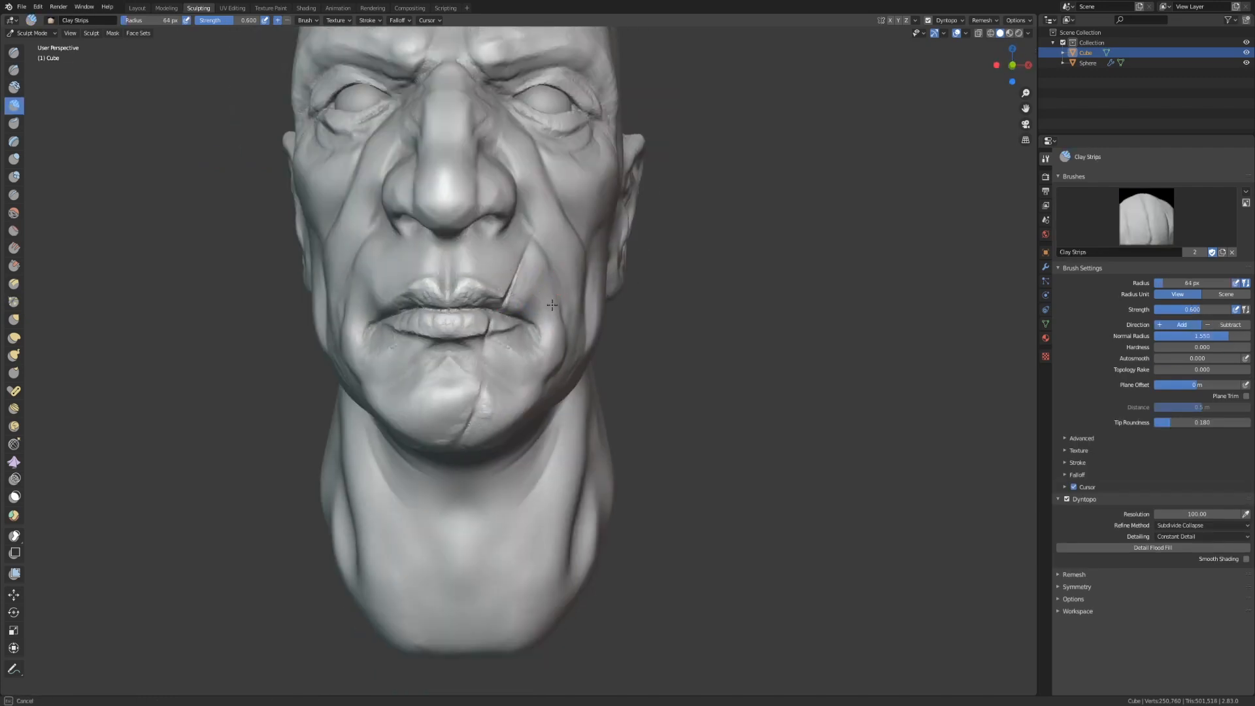
pyautogui.moveTo(547, 418); pyautogui.dragTo(576, 379)
pyautogui.moveTo(523, 366); pyautogui.dragTo(510, 412, button='middle')
# Step: Carve fine wrinkles around the eye and brow on the scarred side with Draw Sharp, starting at a 28 px radius
pyautogui.click(13, 70)
pyautogui.moveTo(471, 275); pyautogui.dragTo(405, 262, button='middle')
pyautogui.scroll(4, 392, 196)
pyautogui.moveTo(390, 182)
pyautogui.mouseDown(button='middle')
pyautogui.moveTo(621, 186)
pyautogui.moveTo(516, 190)
pyautogui.mouseUp(button='middle')
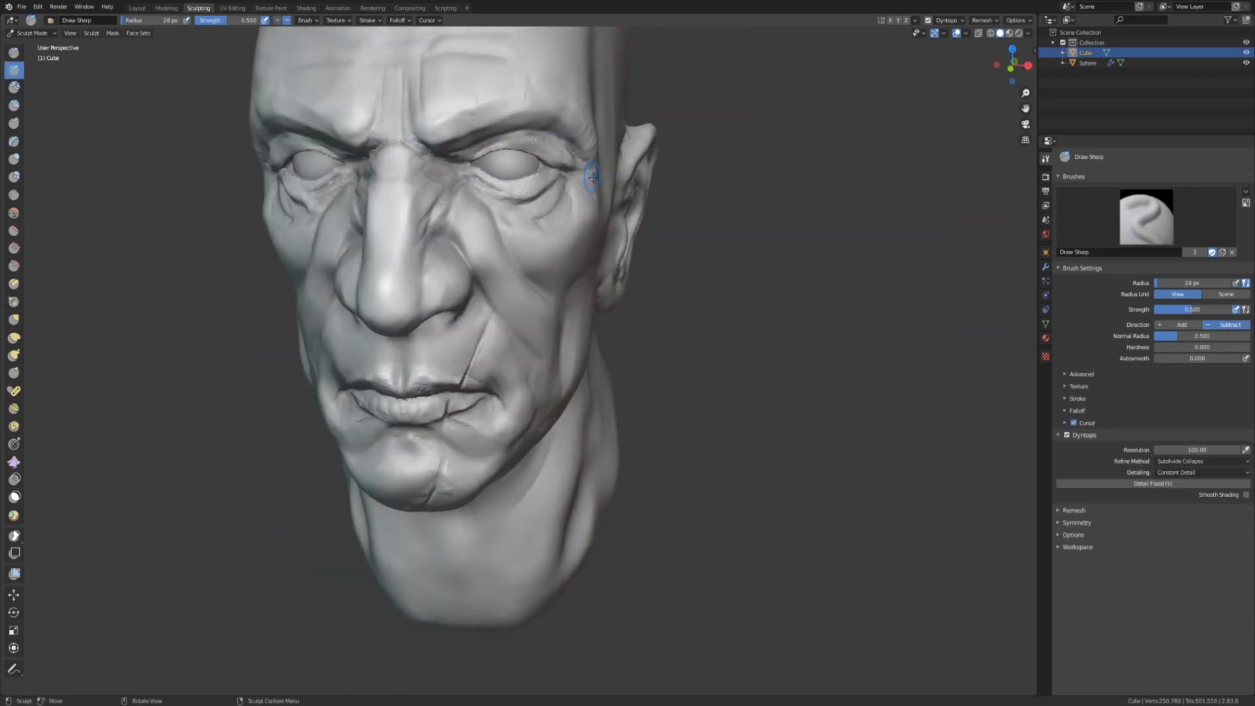
pyautogui.scroll(-2, 516, 190)
pyautogui.moveTo(540, 170); pyautogui.dragTo(546, 138)
pyautogui.moveTo(522, 220)
pyautogui.mouseDown(button='middle')
pyautogui.moveTo(477, 100)
pyautogui.moveTo(506, 110)
pyautogui.mouseUp(button='middle')
pyautogui.scroll(2, 478, 101)
pyautogui.press('f')
pyautogui.click(506, 110)
pyautogui.moveTo(473, 117); pyautogui.dragTo(465, 138)
# Step: Refine the wrinkles around the eyes and brow with Clay Strips and sharpen them with Pinch
pyautogui.moveTo(465, 139); pyautogui.dragTo(437, 138, button='middle')
pyautogui.scroll(2, 437, 137)
pyautogui.scroll(-4, 457, 170)
pyautogui.press('c')
pyautogui.moveTo(498, 196)
pyautogui.mouseDown(button='middle')
pyautogui.moveTo(468, 182)
pyautogui.moveTo(472, 202)
pyautogui.mouseUp(button='middle')
pyautogui.press('p')
pyautogui.moveTo(474, 153); pyautogui.dragTo(453, 213)
pyautogui.moveTo(497, 222)
pyautogui.mouseDown(button='middle')
pyautogui.moveTo(451, 163)
pyautogui.moveTo(425, 176)
pyautogui.moveTo(497, 183)
pyautogui.mouseUp(button='middle')
pyautogui.scroll(-4, 451, 163)
pyautogui.press('f')
pyautogui.scroll(2, 588, 222)
# Step: Turn X symmetry back on and paint a mask over the crown and back of the head with the Mask brush
pyautogui.moveTo(725, 228)
pyautogui.mouseDown(button='middle')
pyautogui.moveTo(672, 233)
pyautogui.moveTo(680, 468)
pyautogui.mouseUp(button='middle')
pyautogui.scroll(-2, 680, 468)
pyautogui.moveTo(718, 425); pyautogui.dragTo(72, 362, button='middle')
pyautogui.scroll(-4, 899, 411)
pyautogui.click(15, 497)
pyautogui.moveTo(392, 294); pyautogui.dragTo(497, 262, button='middle')
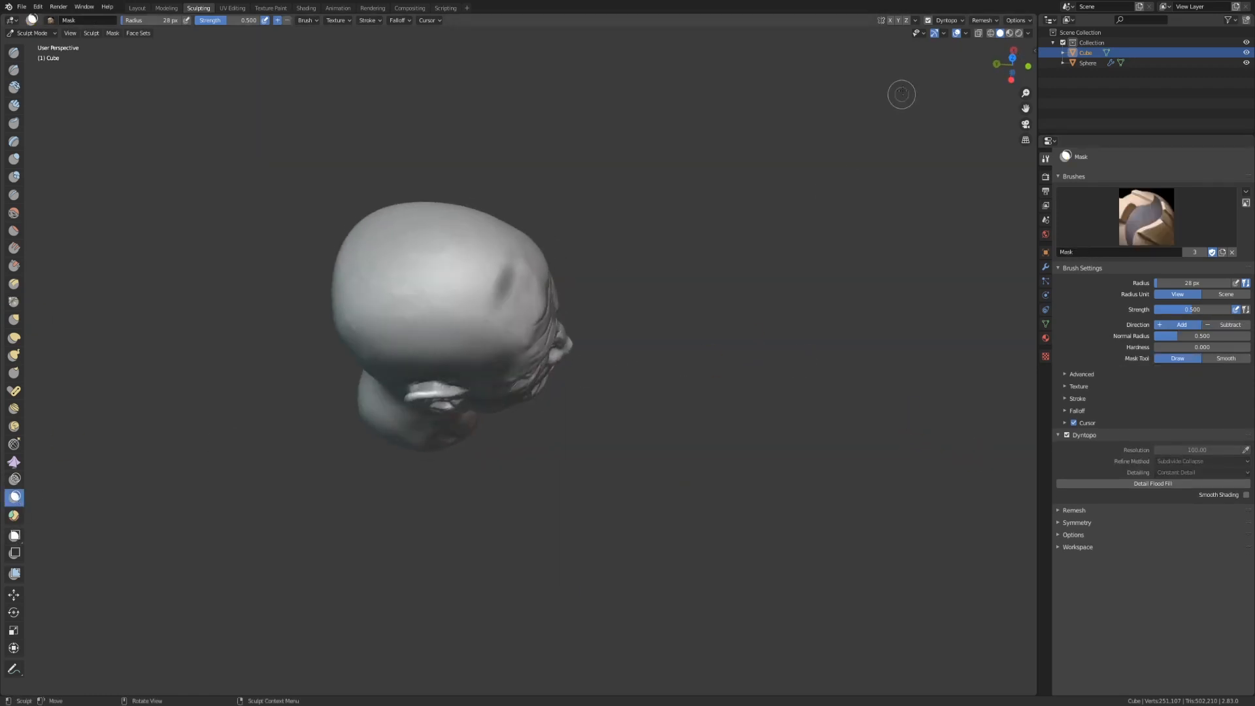
pyautogui.moveTo(518, 269)
pyautogui.mouseDown()
pyautogui.moveTo(457, 268)
pyautogui.moveTo(364, 292)
pyautogui.moveTo(415, 241)
pyautogui.moveTo(365, 268)
pyautogui.mouseUp()
pyautogui.moveTo(386, 267); pyautogui.dragTo(532, 203, button='middle')
pyautogui.moveTo(537, 234); pyautogui.dragTo(474, 234)
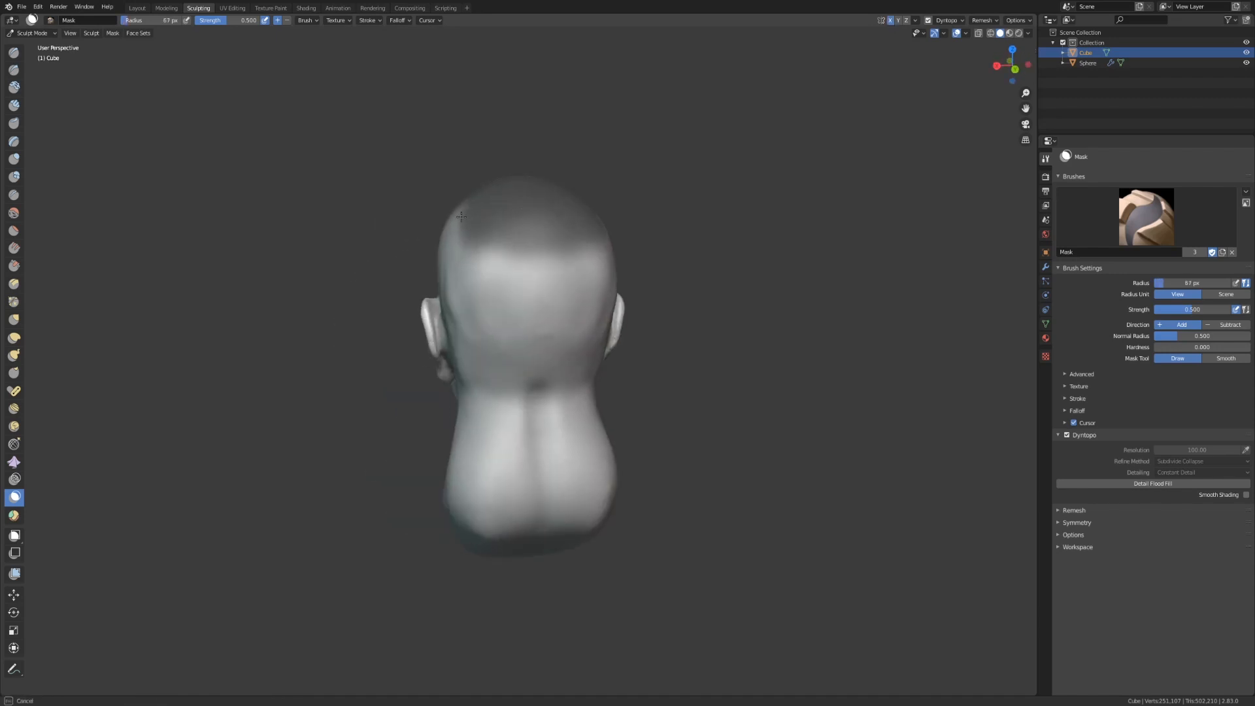
# Step: Extend the mask over the whole scalp down to a hairline with a 67 px radius, and turn off Dyntopo
pyautogui.moveTo(476, 234); pyautogui.dragTo(606, 215, button='middle')
pyautogui.moveTo(607, 213)
pyautogui.mouseDown()
pyautogui.moveTo(585, 213)
pyautogui.moveTo(654, 252)
pyautogui.mouseUp()
pyautogui.moveTo(686, 271); pyautogui.dragTo(621, 281, button='middle')
pyautogui.moveTo(550, 189); pyautogui.dragTo(544, 188)
pyautogui.moveTo(548, 189); pyautogui.dragTo(637, 196, button='middle')
pyautogui.moveTo(603, 216); pyautogui.dragTo(596, 195)
pyautogui.moveTo(588, 193); pyautogui.dragTo(671, 242, button='middle')
pyautogui.moveTo(569, 202); pyautogui.dragTo(553, 216)
pyautogui.moveTo(608, 201); pyautogui.dragTo(384, 186, button='middle')
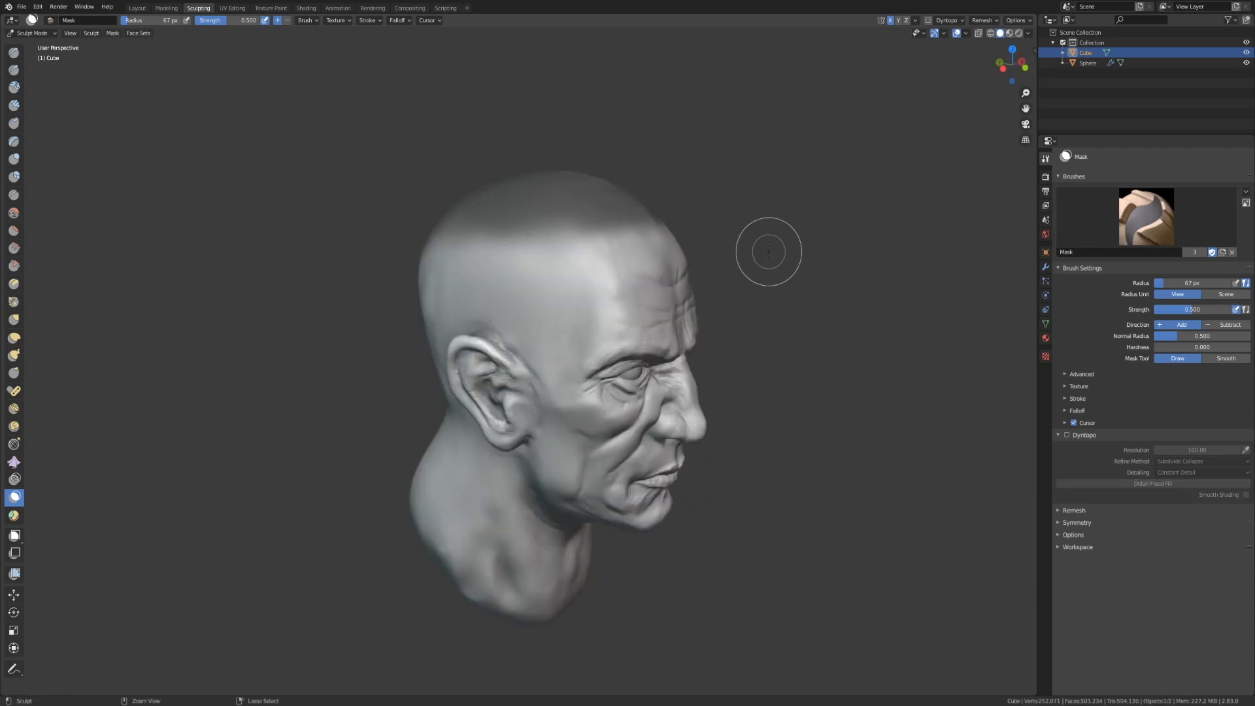
# Step: Run Mask Extract on the scalp mask with threshold 0.5, Add Boundary Loop, Project to Sculpt and Extract as Solid enabled
pyautogui.click(119, 35)
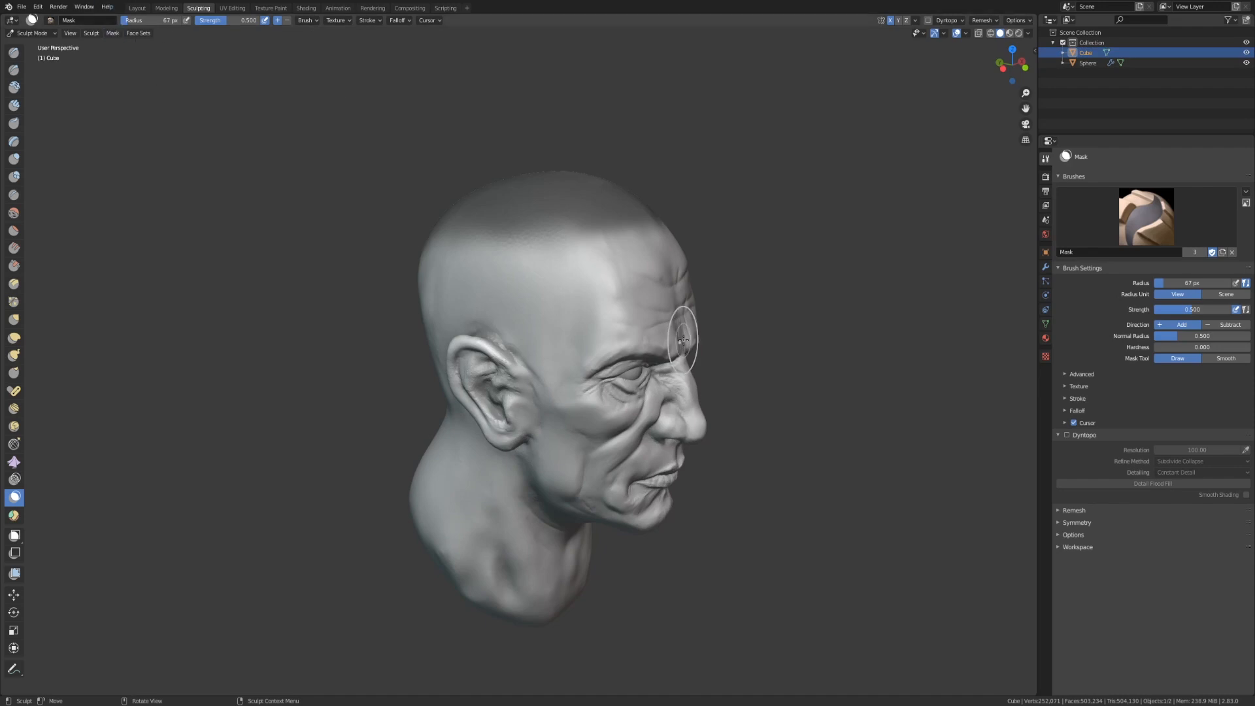
pyautogui.moveTo(774, 396)
pyautogui.mouseDown(button='middle')
pyautogui.moveTo(689, 403)
pyautogui.moveTo(751, 401)
pyautogui.mouseUp(button='middle')
pyautogui.click(113, 33)
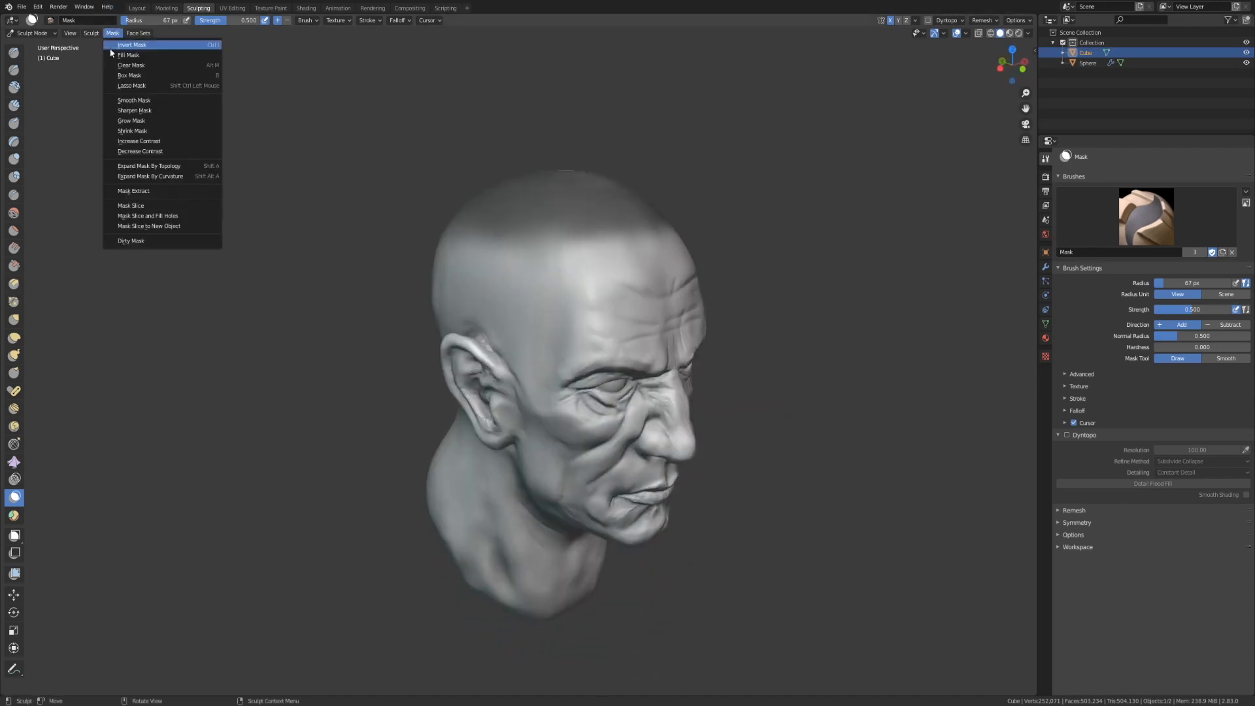
pyautogui.click(138, 195)
pyautogui.click(141, 273)
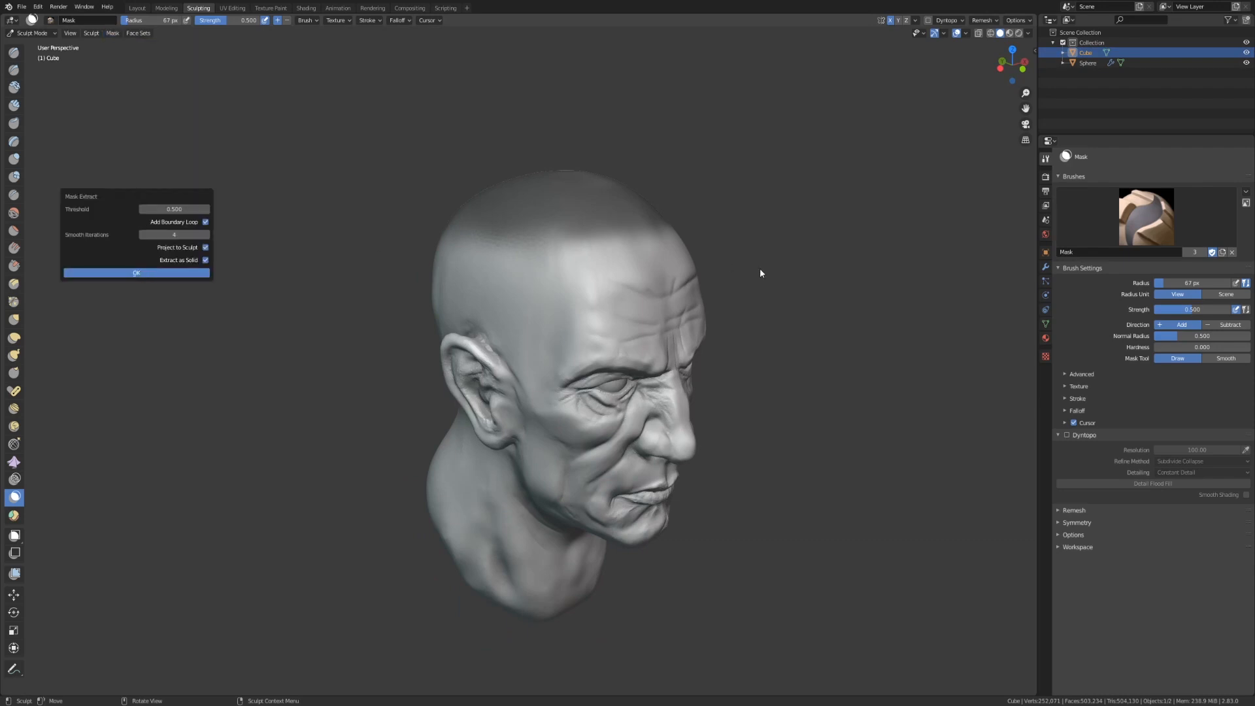
pyautogui.moveTo(806, 242)
pyautogui.mouseDown(button='middle')
pyautogui.moveTo(897, 217)
pyautogui.moveTo(848, 226)
pyautogui.mouseUp(button='middle')
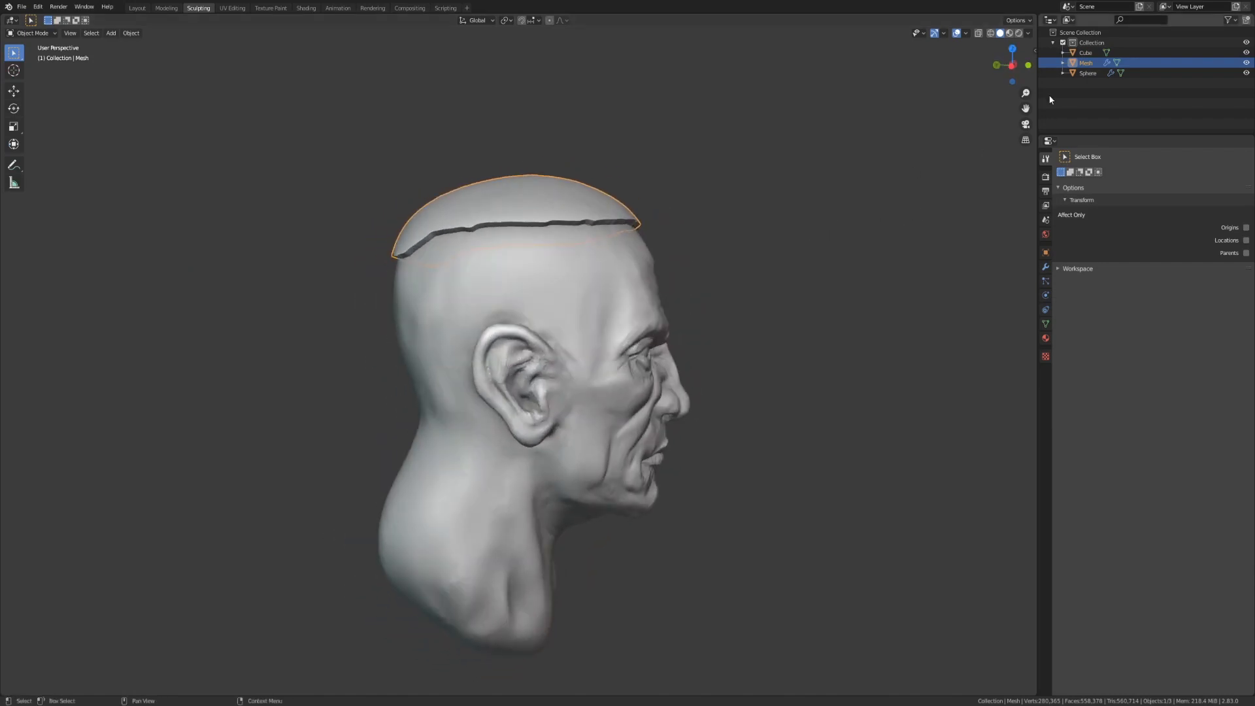
# Step: Hide the head object to isolate the extracted scalp piece and display its Solidify modifier settings
pyautogui.click(1062, 53)
pyautogui.click(1245, 53)
pyautogui.moveTo(631, 292)
pyautogui.mouseDown(button='middle')
pyautogui.moveTo(629, 260)
pyautogui.moveTo(677, 275)
pyautogui.moveTo(588, 300)
pyautogui.moveTo(590, 263)
pyautogui.moveTo(626, 254)
pyautogui.moveTo(611, 285)
pyautogui.mouseUp(button='middle')
pyautogui.press('Tab')
pyautogui.moveTo(461, 220); pyautogui.dragTo(568, 325, button='middle')
pyautogui.press('Tab')
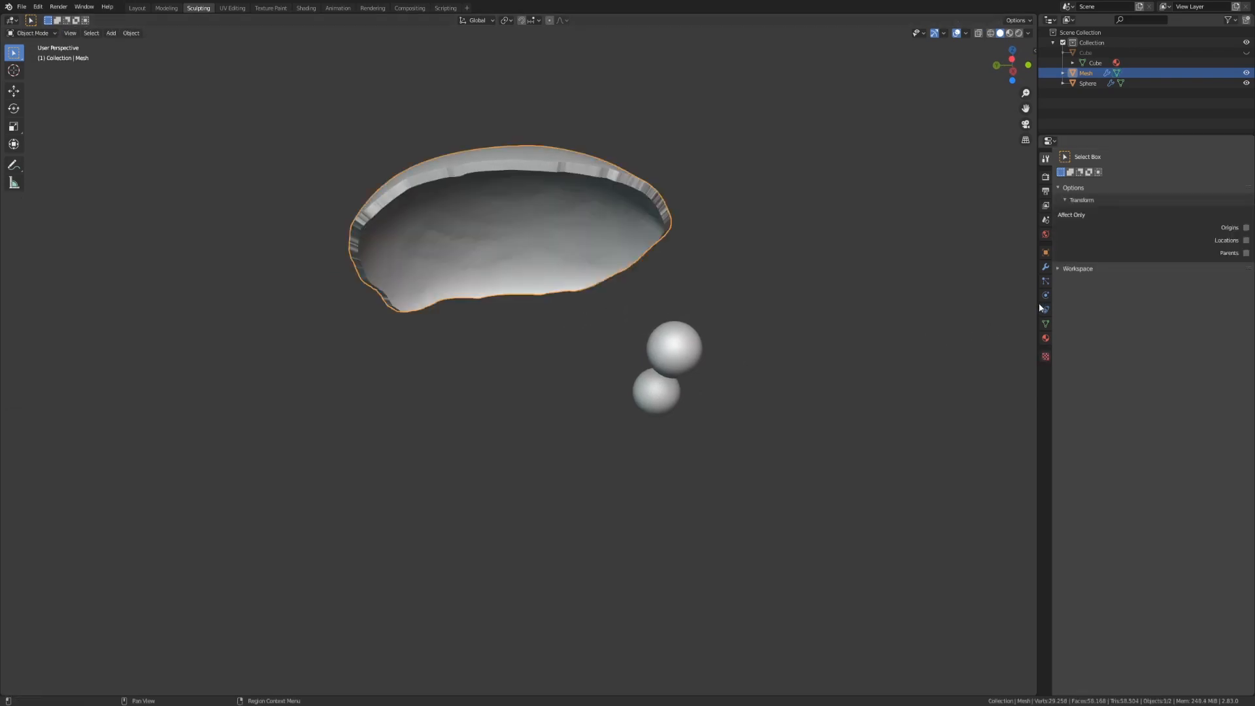
pyautogui.click(1046, 268)
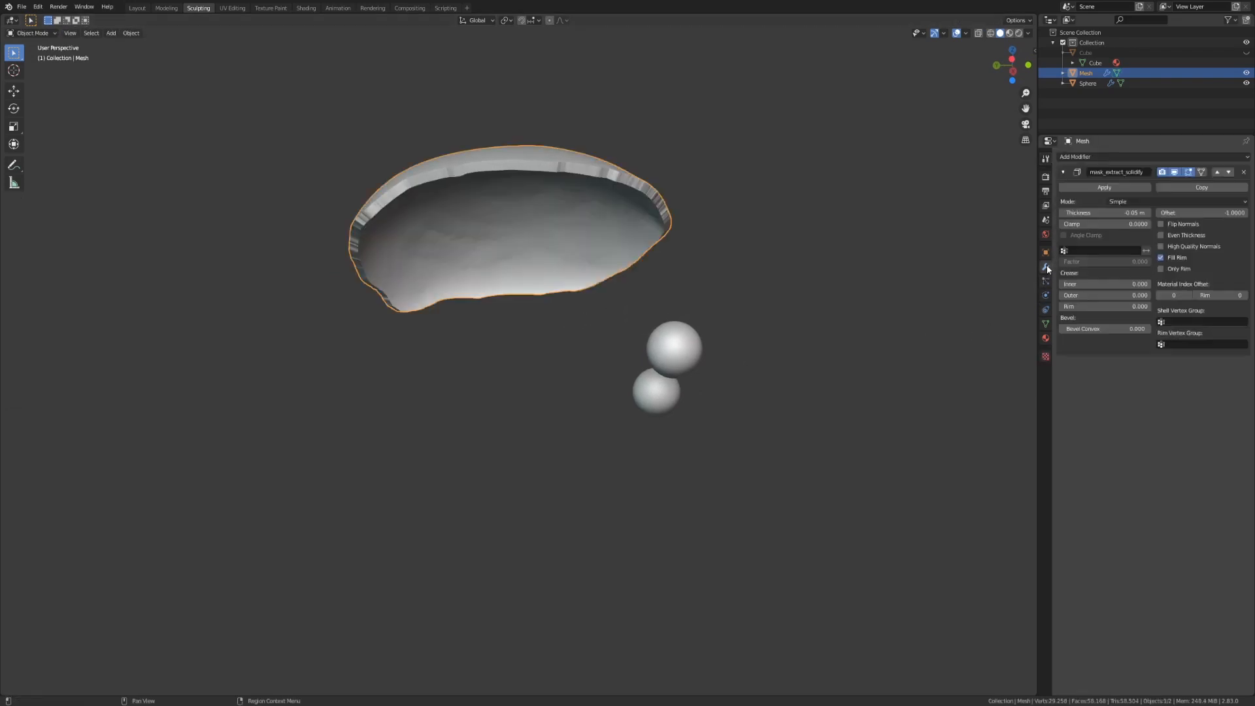
pyautogui.moveTo(725, 325); pyautogui.dragTo(696, 322, button='middle')
# Step: Select the boundary edge loop around the scalp piece's open rim in edge mode and mark it as a seam
pyautogui.press('Tab')
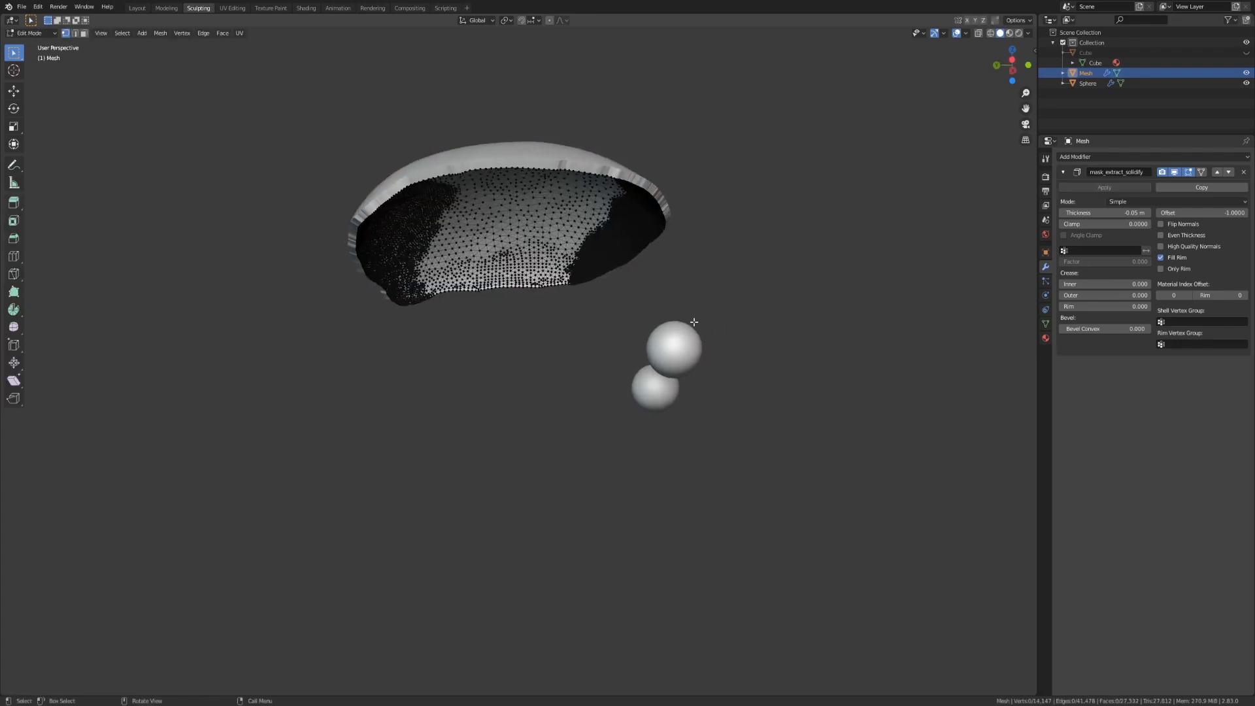
pyautogui.click(75, 33)
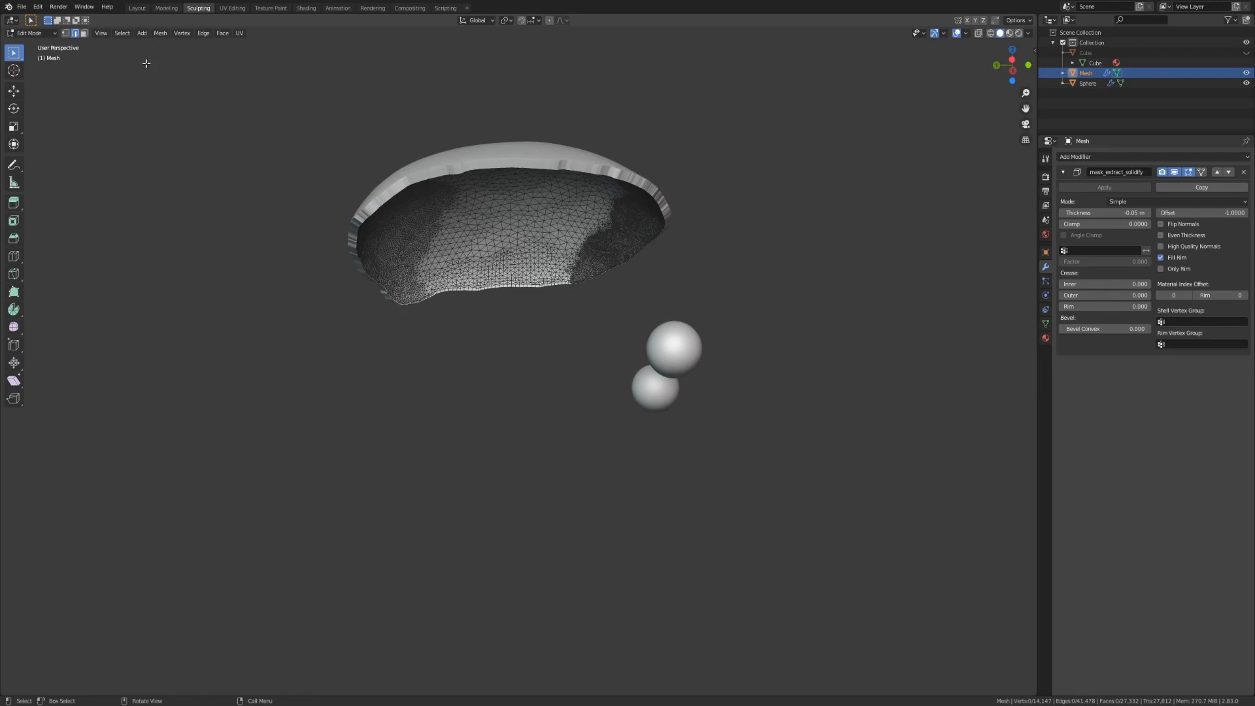
pyautogui.keyDown('alt'); pyautogui.click(501, 168); pyautogui.keyUp('alt')
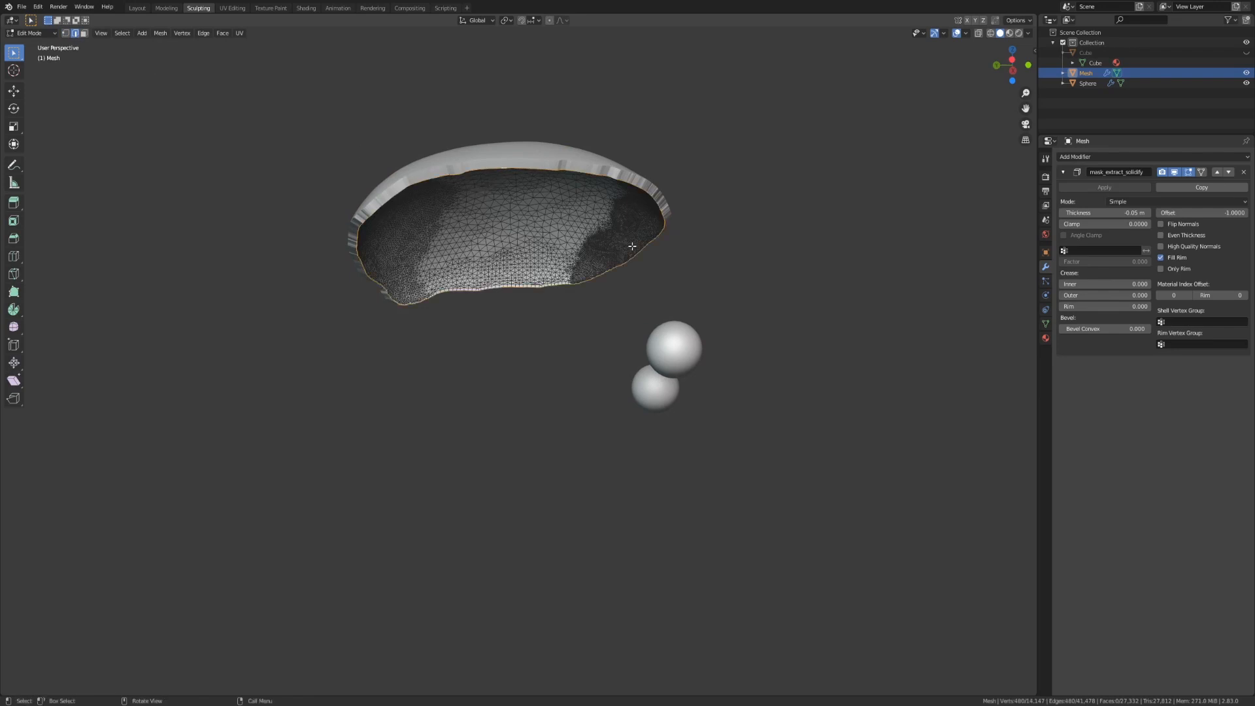
pyautogui.hotkey('ctrl', 'e')
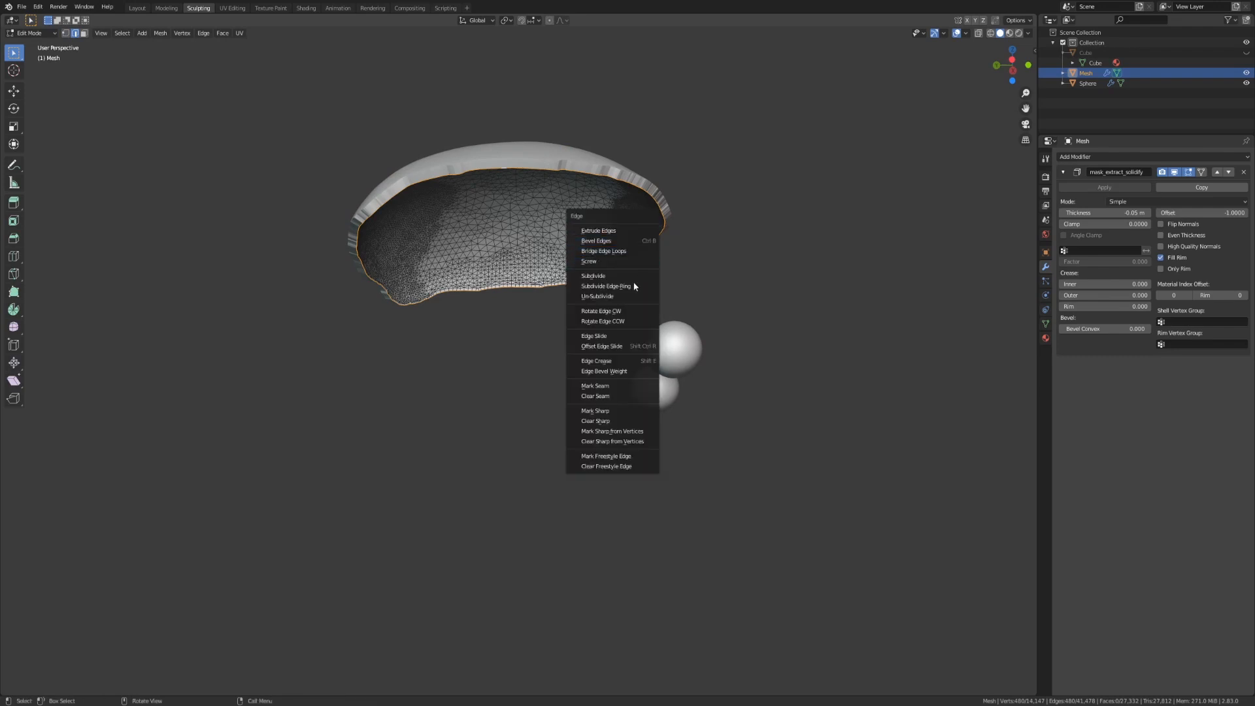
pyautogui.click(617, 386)
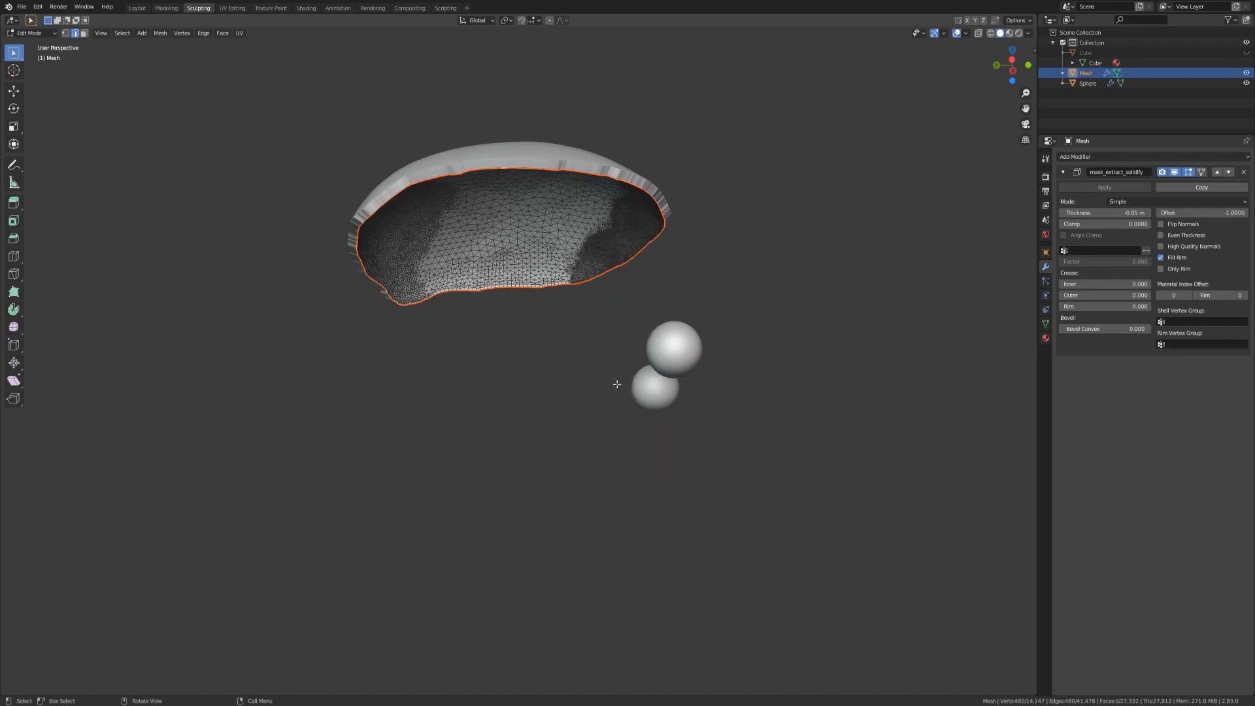
pyautogui.moveTo(575, 360); pyautogui.dragTo(568, 344, button='middle')
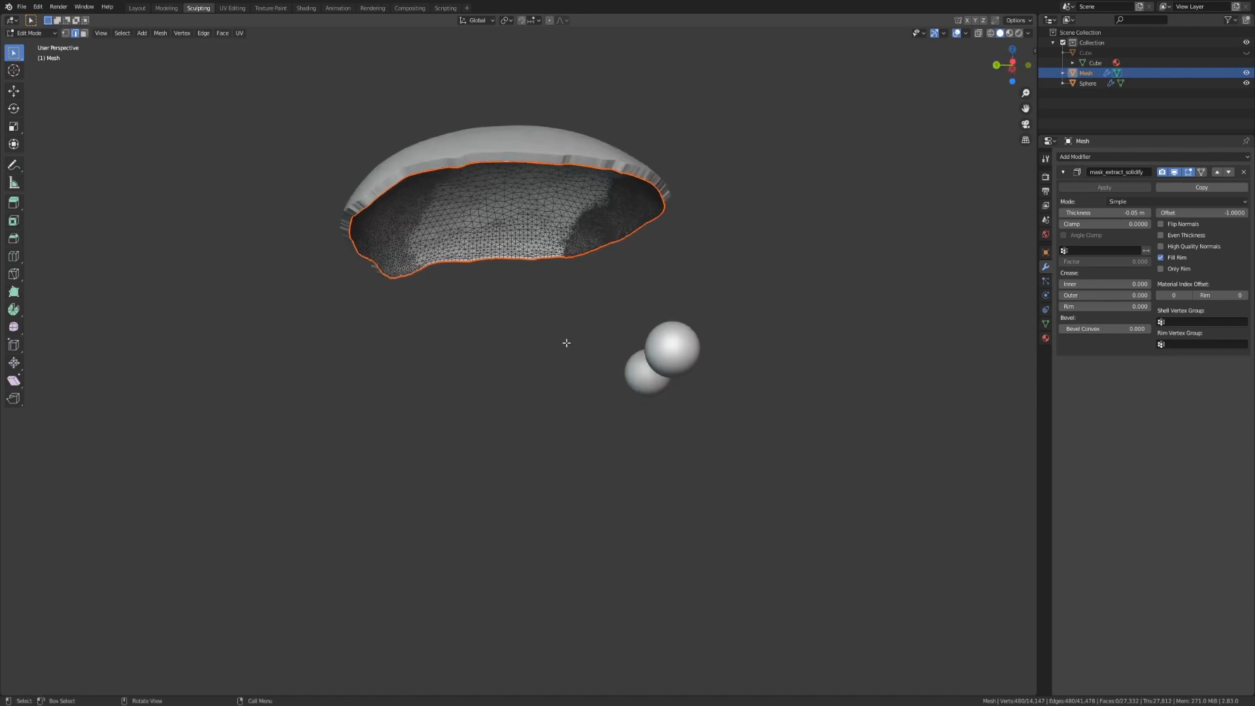
pyautogui.moveTo(952, 381); pyautogui.dragTo(927, 376, button='middle')
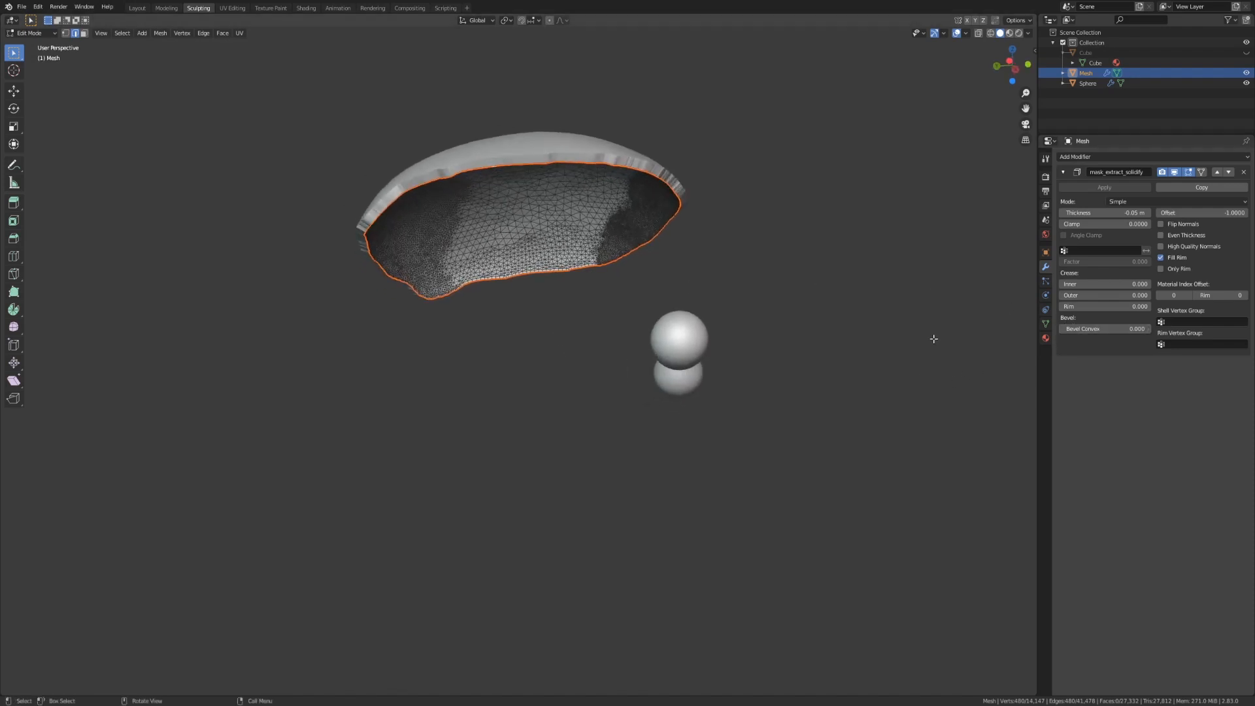
# Step: Return to Object Mode and apply the scalp piece's mask_extract_solidify modifier
pyautogui.press('Tab')
pyautogui.moveTo(741, 288); pyautogui.dragTo(817, 274, button='middle')
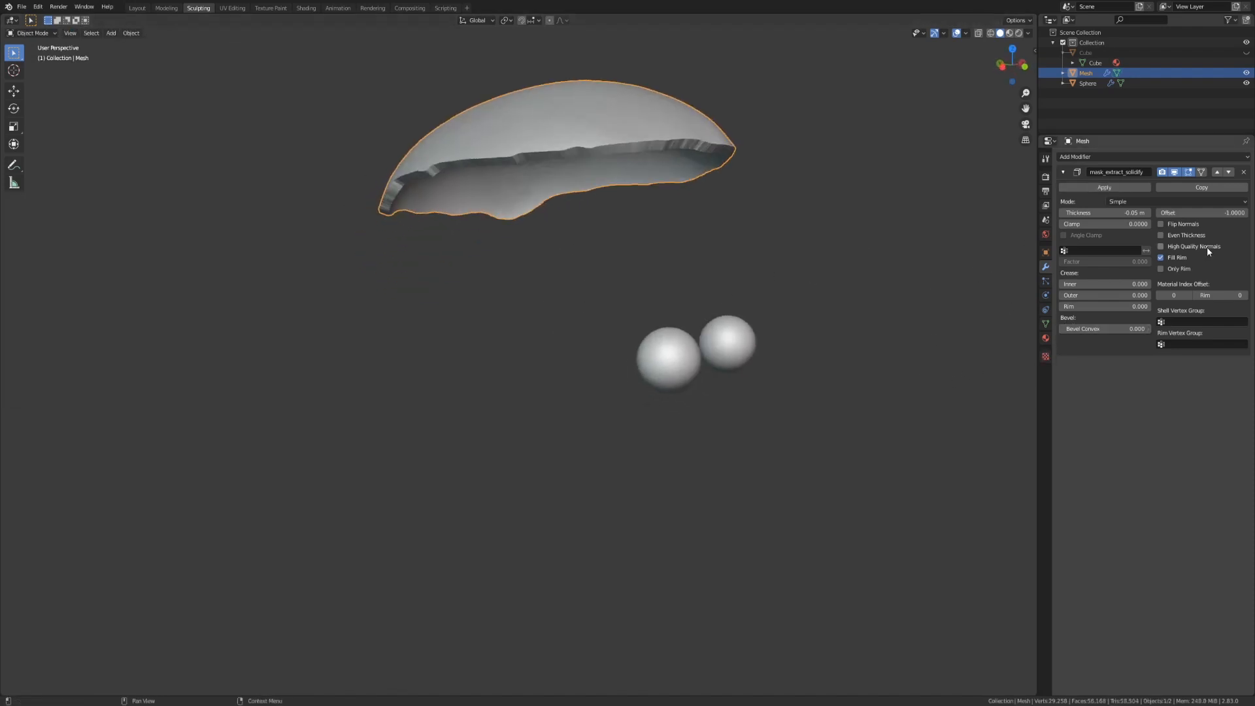
pyautogui.click(1113, 189)
pyautogui.moveTo(915, 229); pyautogui.dragTo(620, 206, button='middle')
# Step: Delete the scalp piece's inner surface faces in Edit Mode by selecting the linked region inside the seam
pyautogui.press('Tab')
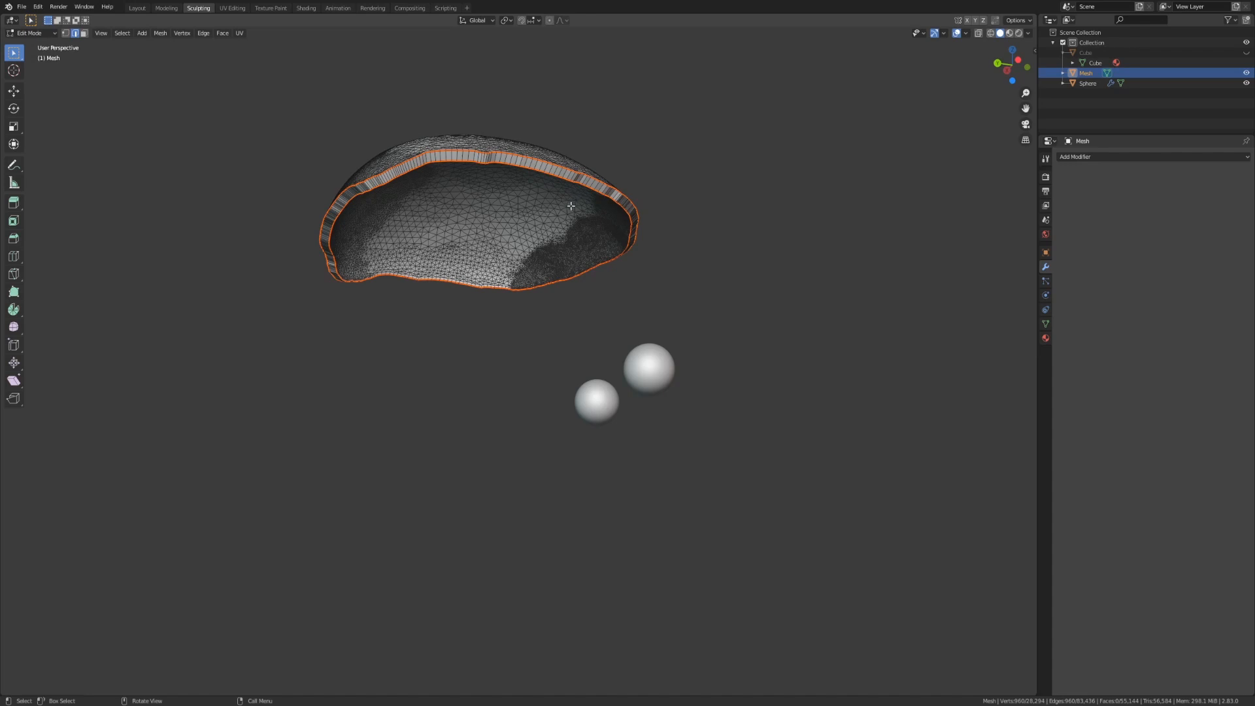
pyautogui.hotkey('alt', 'a')
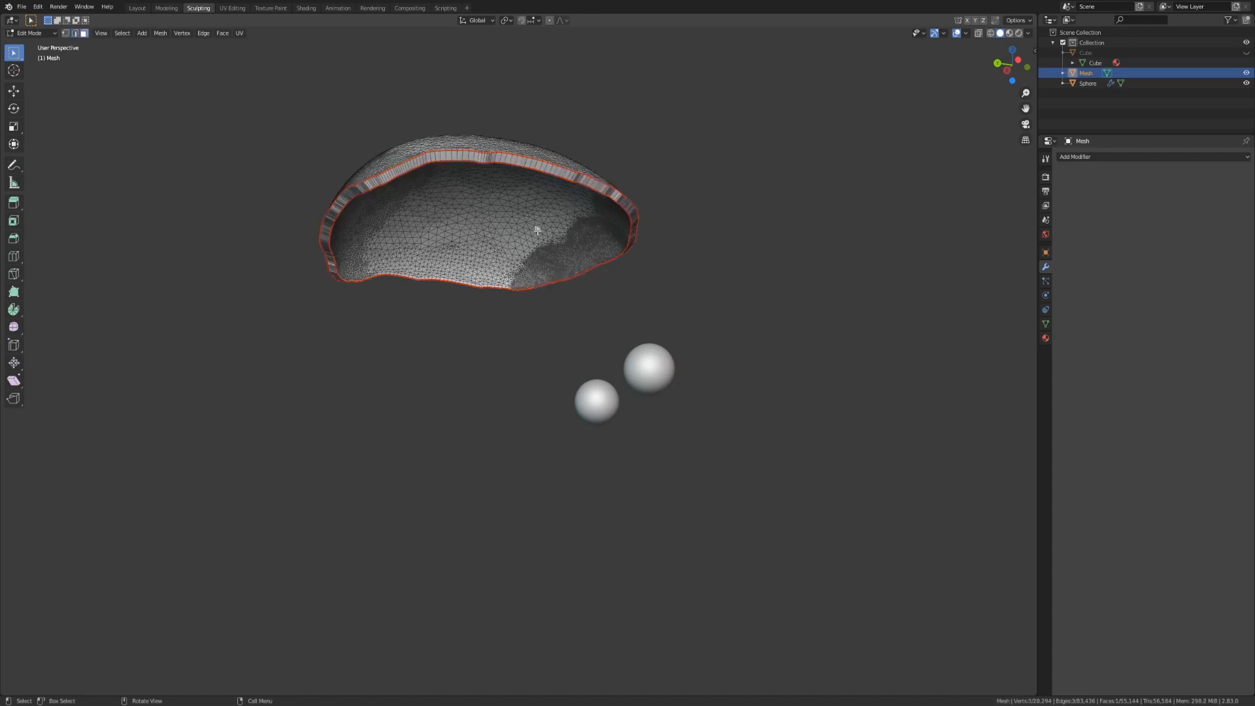
pyautogui.press('l')
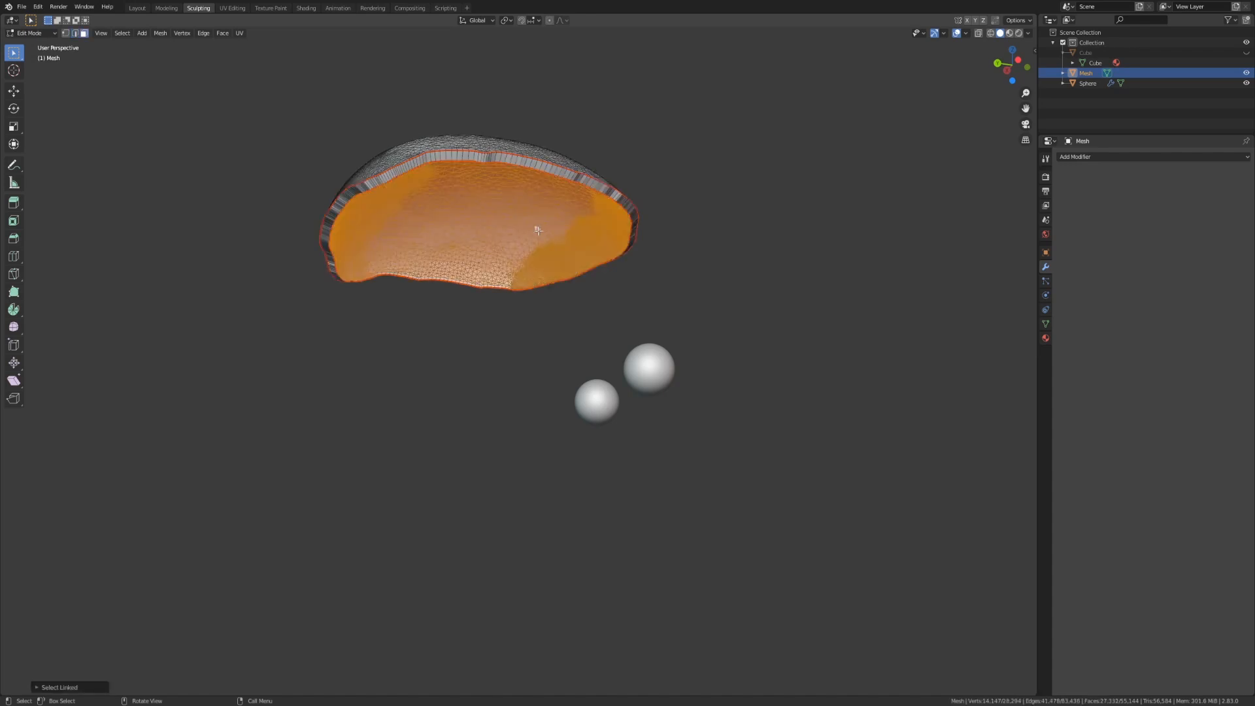
pyautogui.press('x')
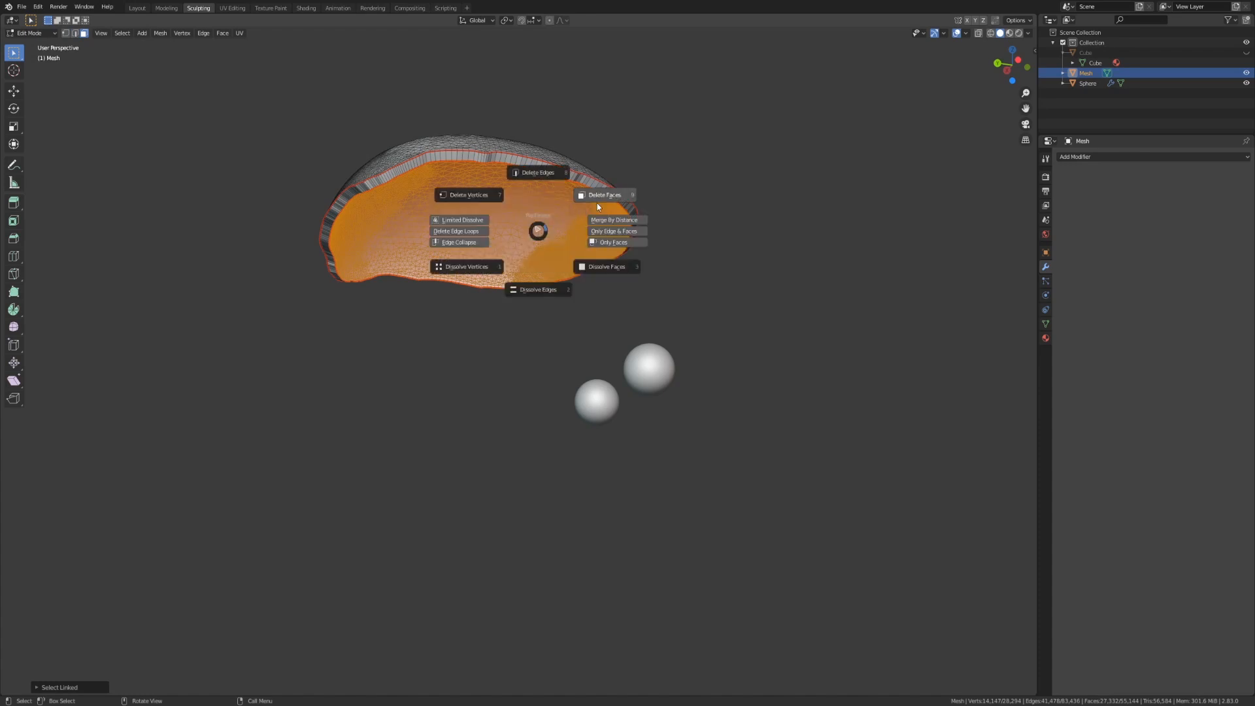
pyautogui.click(599, 197)
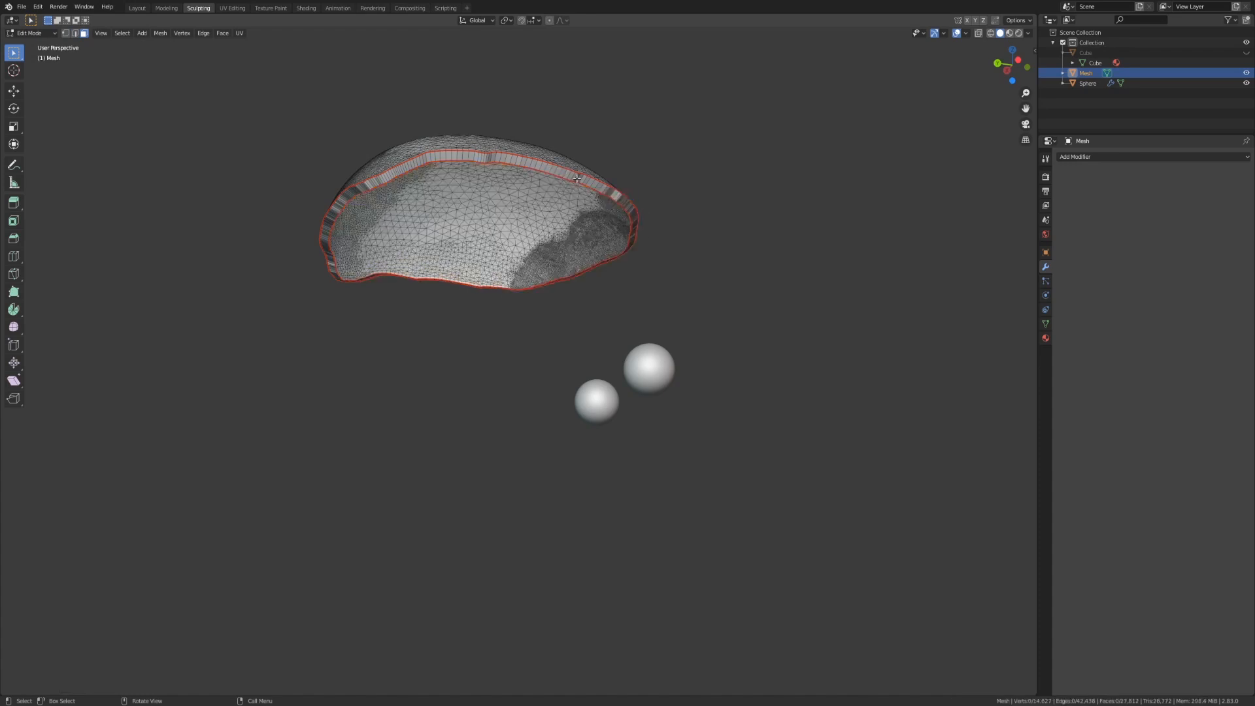
# Step: Select the inner rim's boundary edge loop and enable Backface Culling in the viewport shading
pyautogui.press('2')
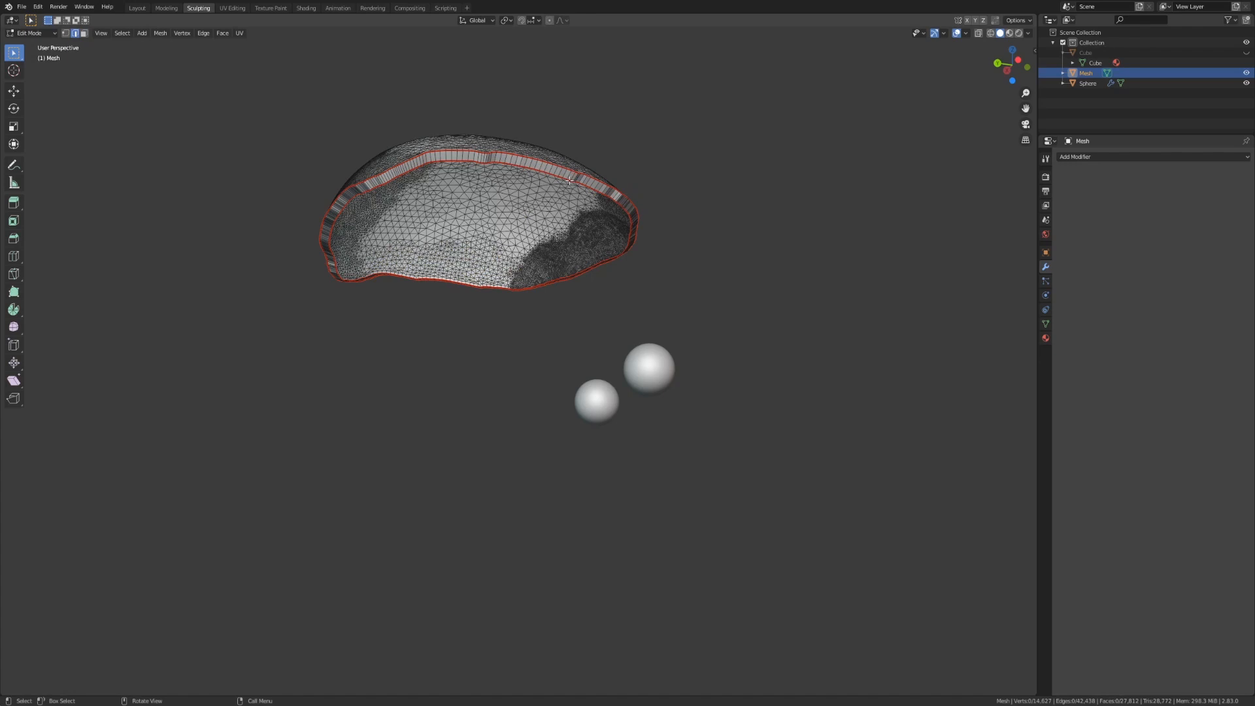
pyautogui.keyDown('alt'); pyautogui.click(567, 180); pyautogui.keyUp('alt')
pyautogui.moveTo(585, 213); pyautogui.dragTo(713, 146, button='middle')
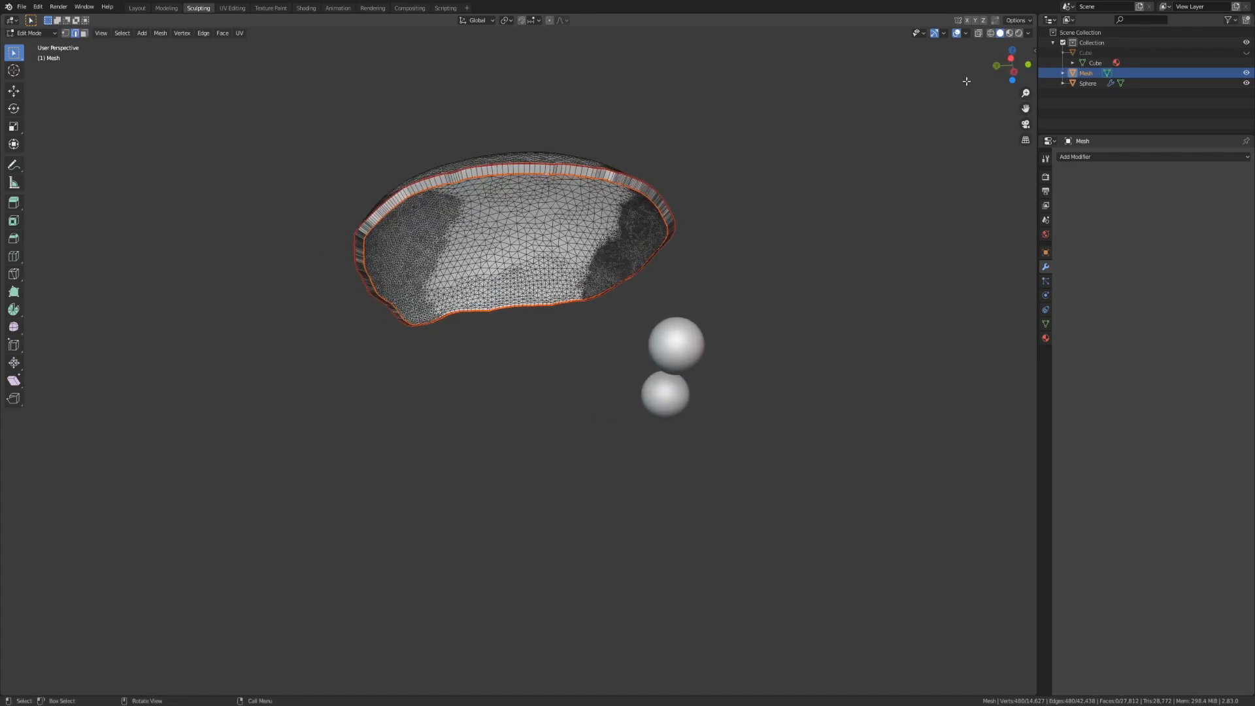
pyautogui.click(1027, 33)
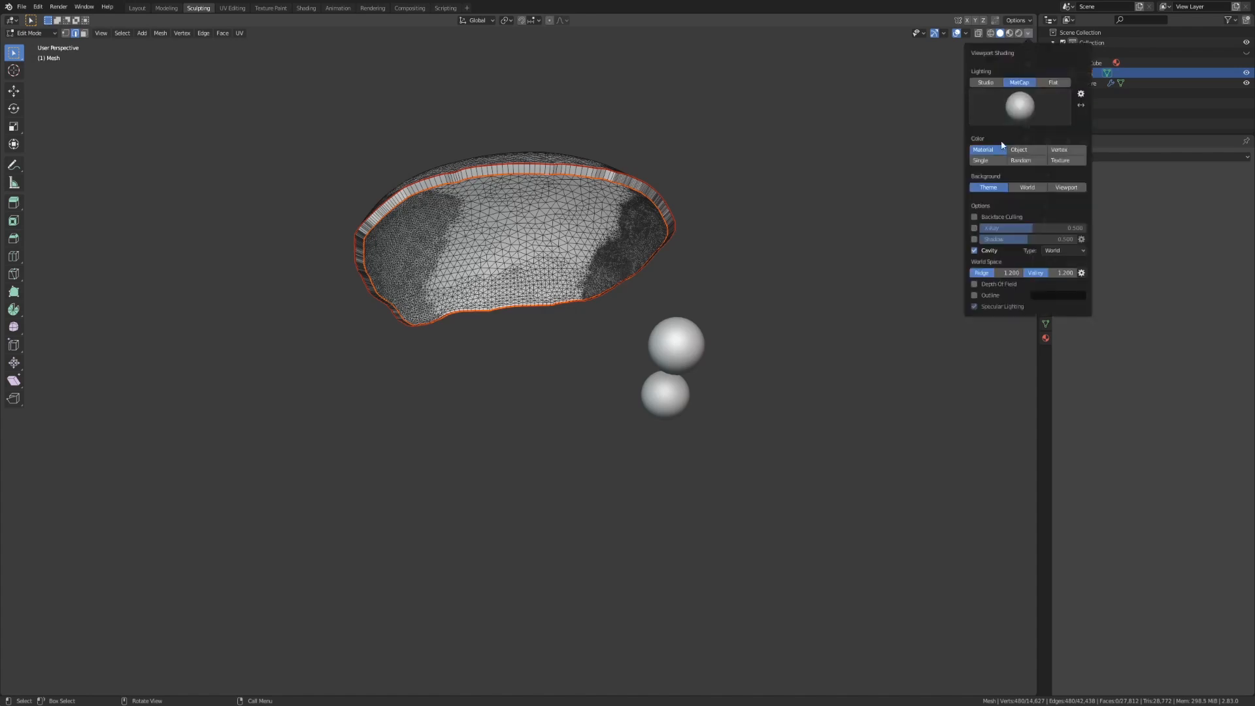
pyautogui.click(974, 217)
pyautogui.moveTo(862, 275); pyautogui.dragTo(777, 315, button='middle')
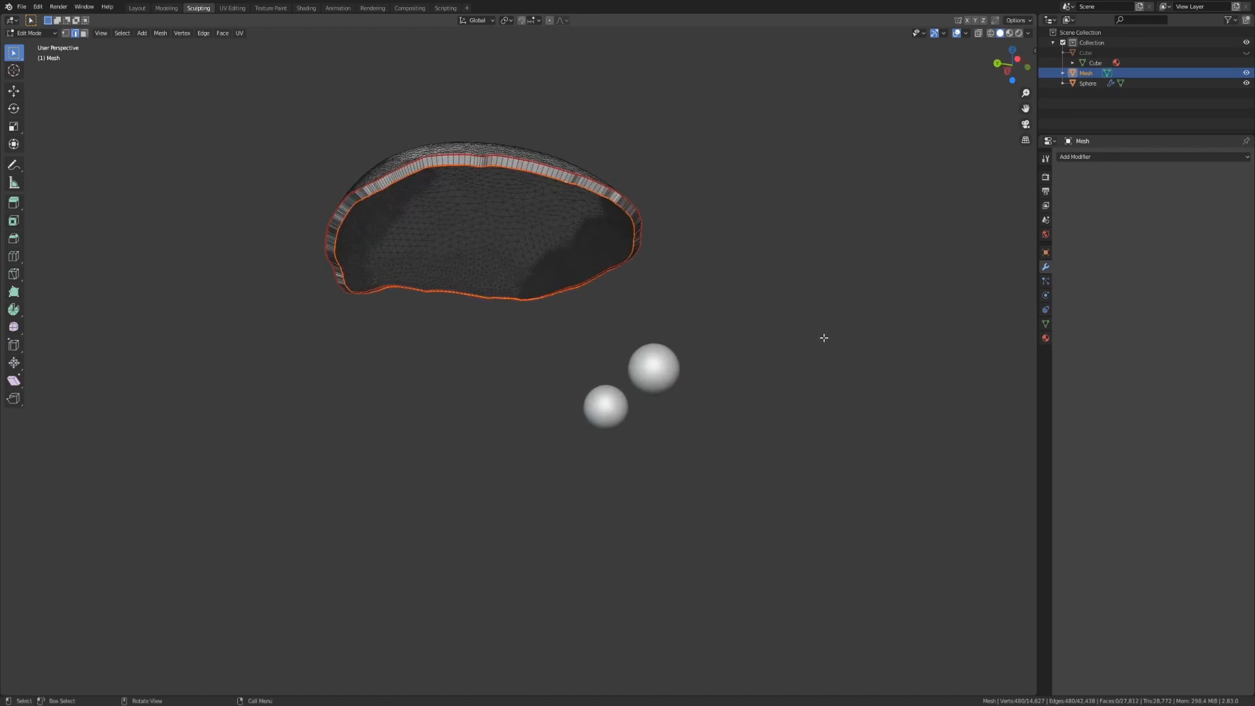
# Step: Extrude the inner rim loop inward at a scale of about 0.63 and even it out along Z
pyautogui.press('e')
pyautogui.press('s')
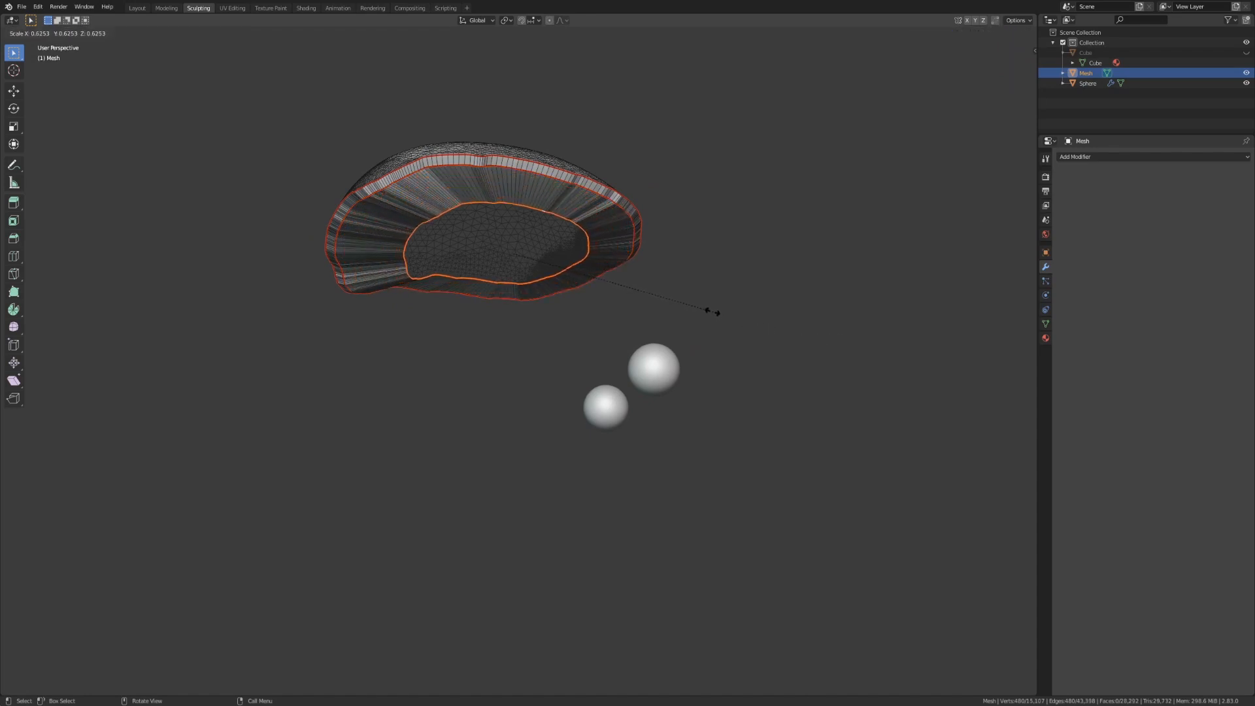
pyautogui.click(712, 312)
pyautogui.press('s')
pyautogui.press('z')
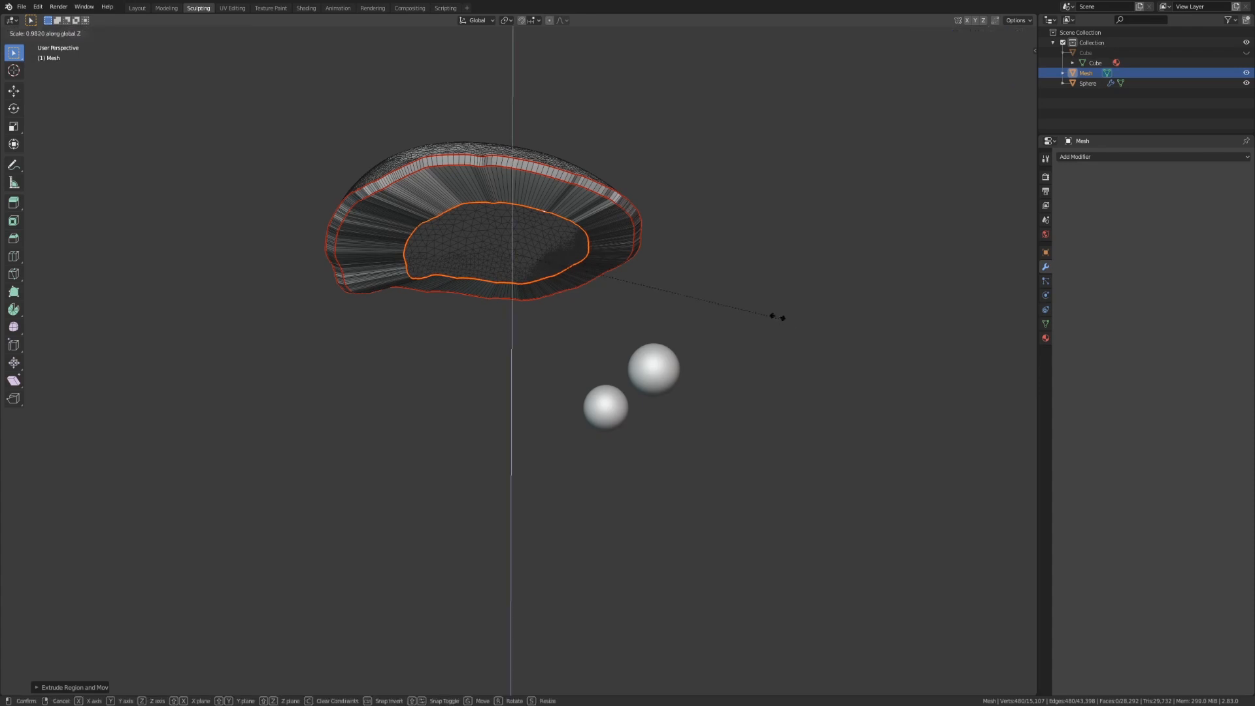
pyautogui.click(651, 270)
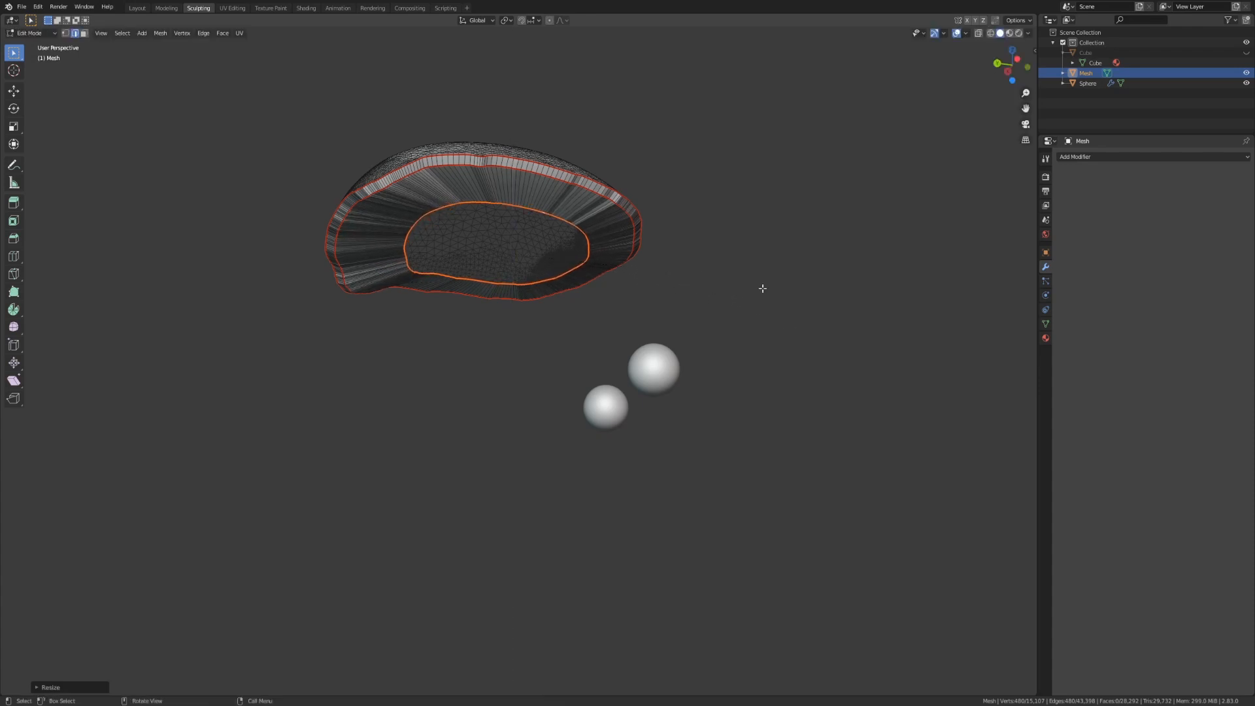
# Step: Extrude the new inner loop once more and scale it farther toward the centre of the opening
pyautogui.press('e')
pyautogui.press('s')
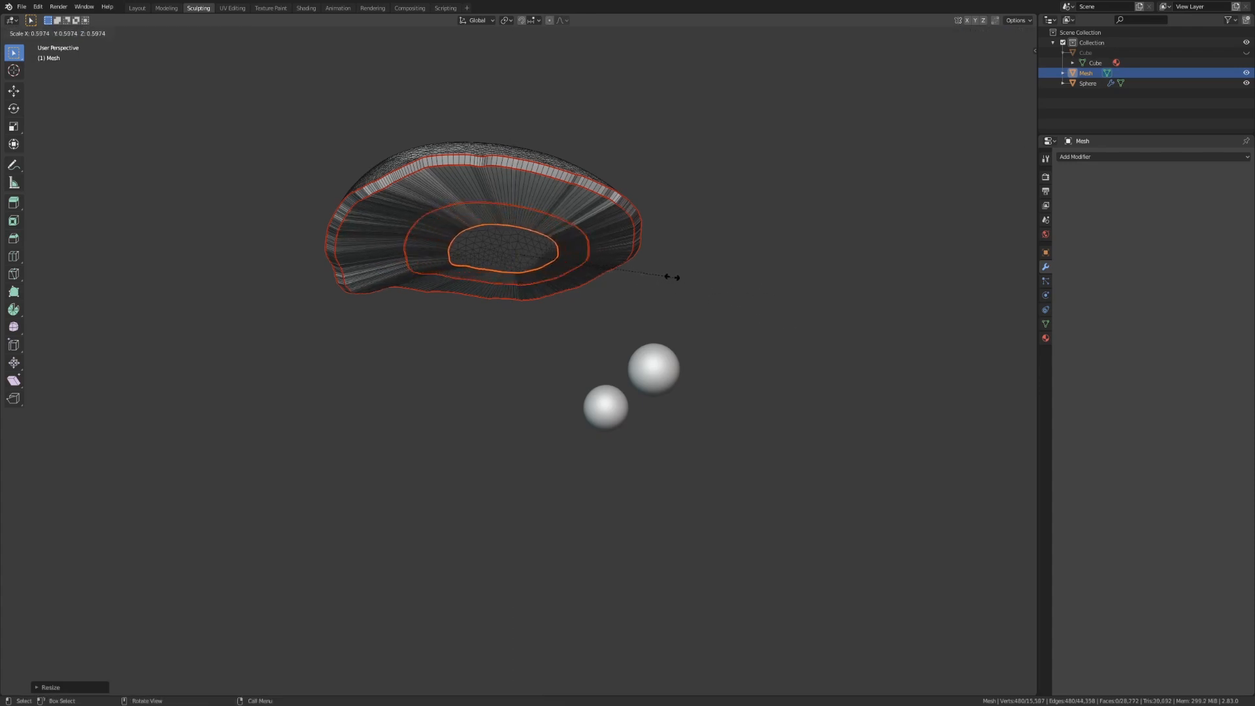
pyautogui.click(635, 273)
pyautogui.moveTo(646, 283); pyautogui.dragTo(717, 217, button='middle')
# Step: Return to Object Mode, unhide the head, and enter Sculpt Mode on the scalp piece
pyautogui.press('Tab')
pyautogui.scroll(3, 699, 284)
pyautogui.scroll(-1, 705, 270)
pyautogui.click(1246, 53)
pyautogui.moveTo(800, 212)
pyautogui.mouseDown(button='middle')
pyautogui.moveTo(790, 246)
pyautogui.moveTo(761, 254)
pyautogui.mouseUp(button='middle')
pyautogui.click(28, 33)
pyautogui.click(33, 65)
pyautogui.moveTo(458, 147)
pyautogui.mouseDown(button='middle')
pyautogui.moveTo(470, 197)
pyautogui.moveTo(539, 191)
pyautogui.moveTo(538, 178)
pyautogui.mouseUp(button='middle')
# Step: Clear the scalp piece's mask, enable Dyntopo, and display the active brush settings
pyautogui.hotkey('alt', 'm')
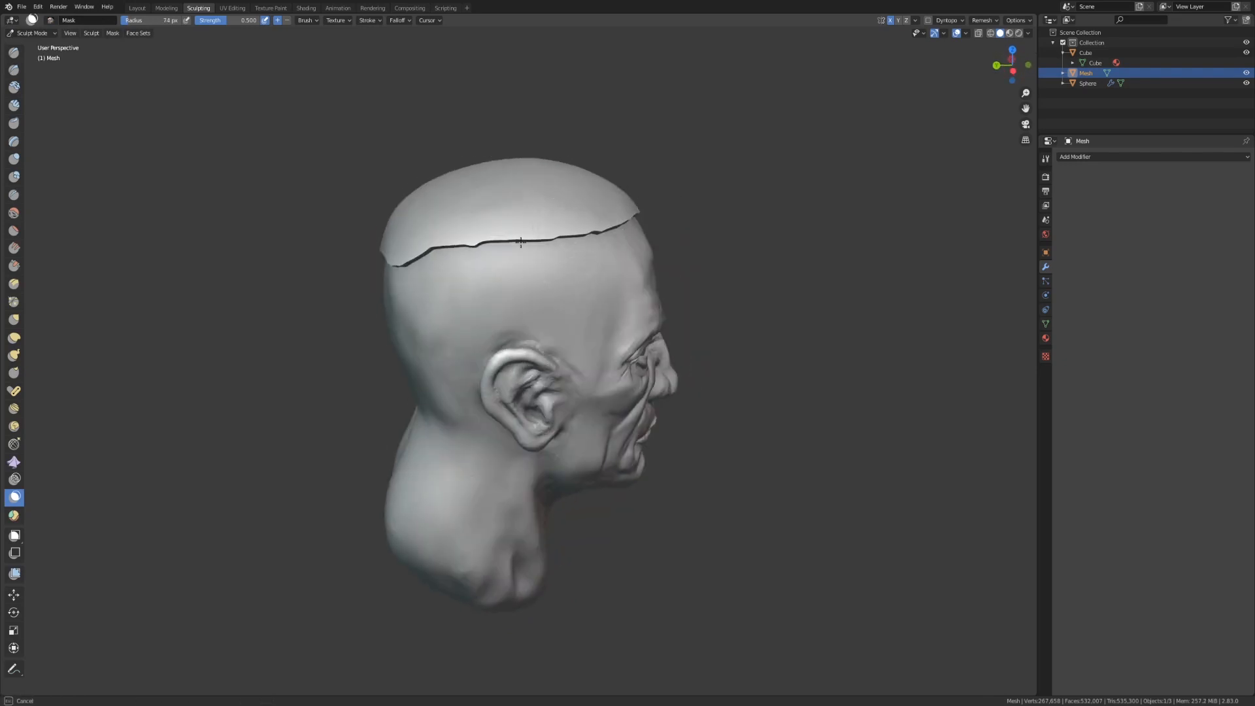
pyautogui.press('c')
pyautogui.click(927, 20)
pyautogui.click(1045, 159)
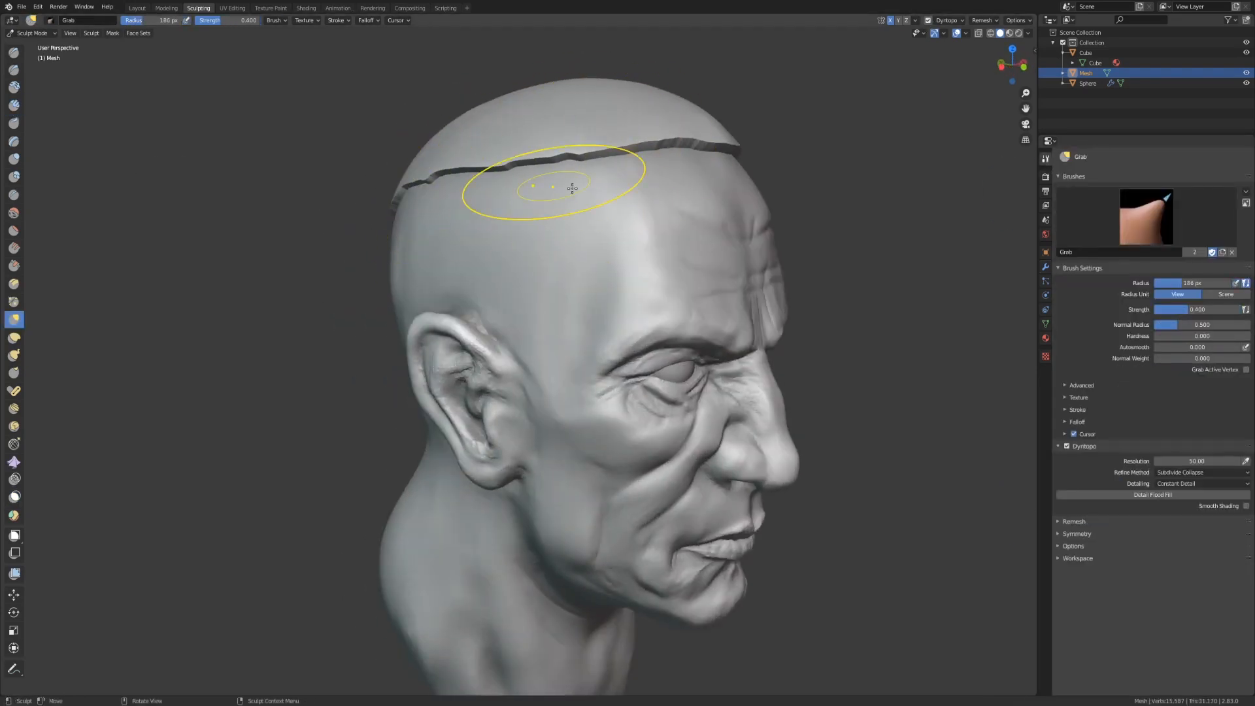
# Step: Turn off X-axis mirror symmetry for sculpting the scalp piece
pyautogui.moveTo(556, 183)
pyautogui.mouseDown(button='middle')
pyautogui.moveTo(464, 167)
pyautogui.moveTo(481, 140)
pyautogui.mouseUp(button='middle')
pyautogui.moveTo(686, 328)
pyautogui.mouseDown(button='middle')
pyautogui.moveTo(639, 347)
pyautogui.moveTo(695, 330)
pyautogui.mouseUp(button='middle')
pyautogui.scroll(-2, 695, 329)
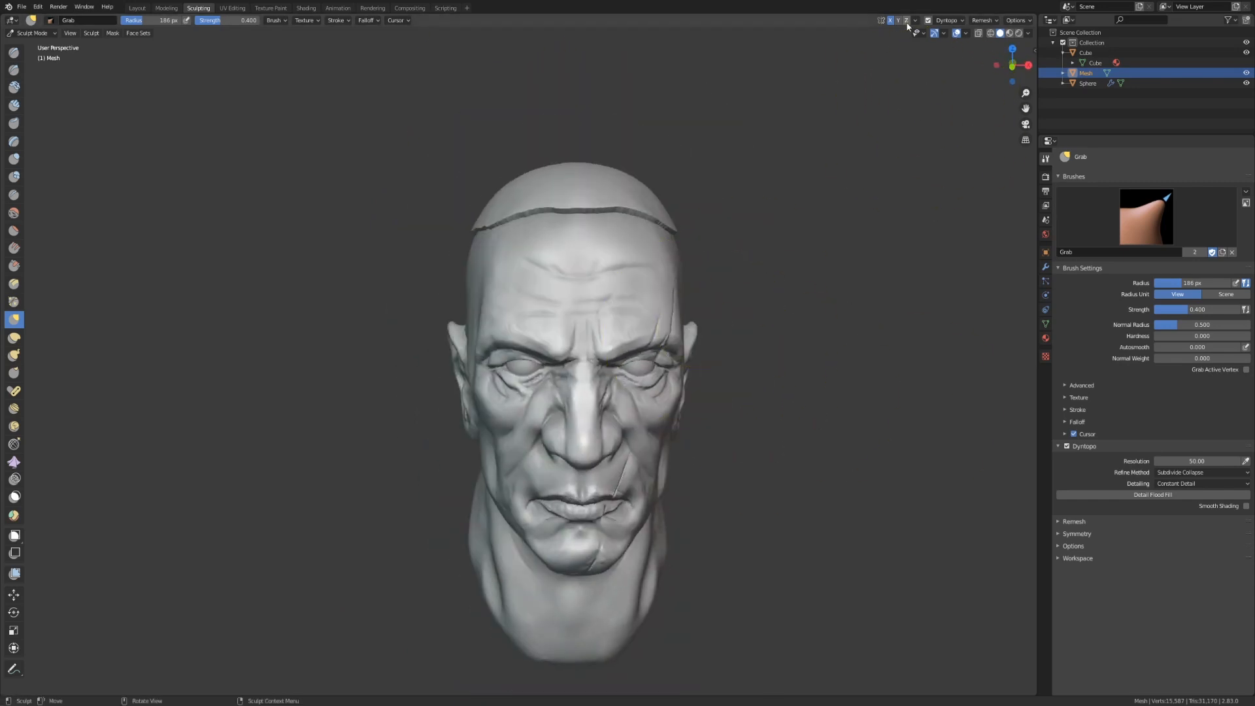
pyautogui.moveTo(843, 255); pyautogui.dragTo(789, 277, button='middle')
pyautogui.scroll(2, 405, 187)
pyautogui.moveTo(405, 187); pyautogui.dragTo(445, 168, button='middle')
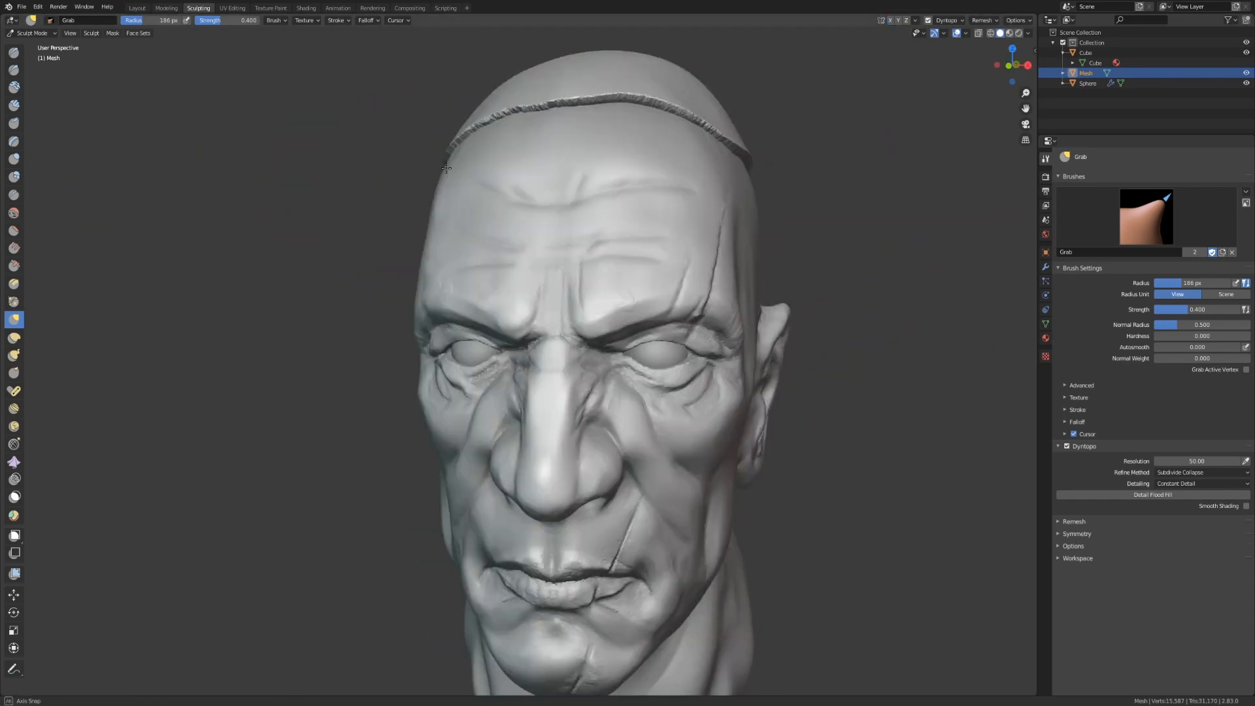
# Step: Rework the scalp piece's topology around its rim with the Simplify brush at a Dyntopo resolution of 75
pyautogui.click(15, 478)
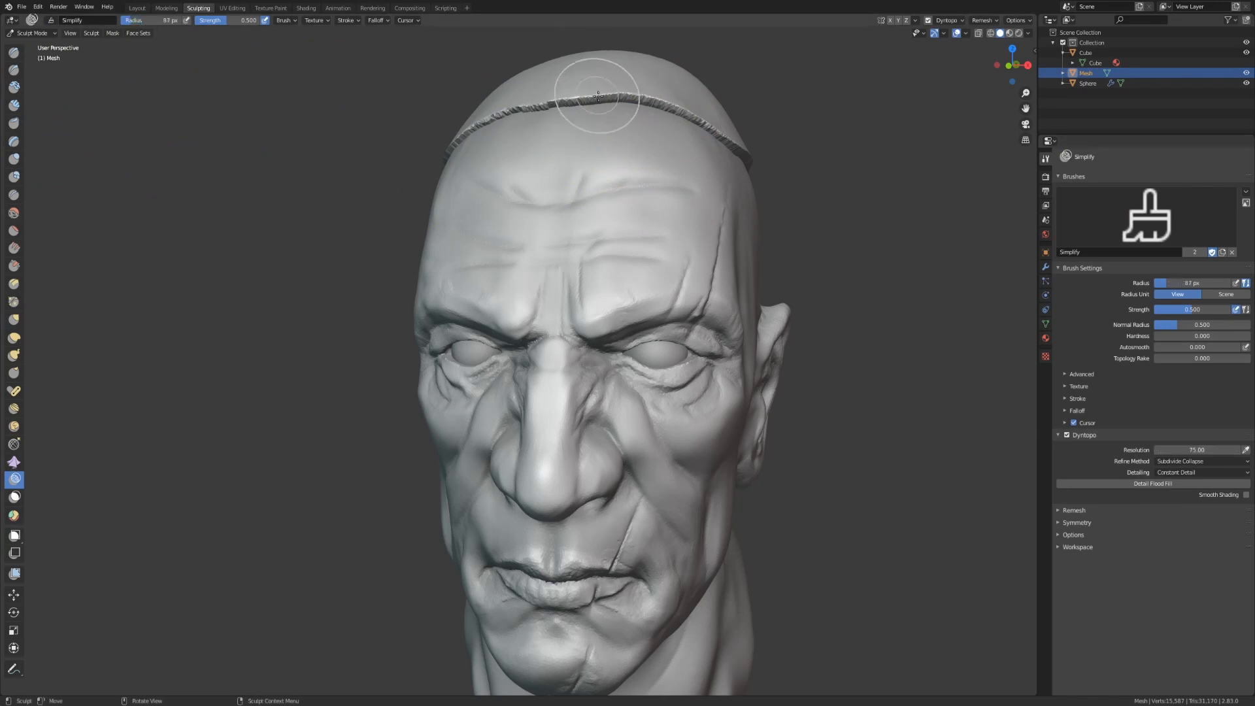
pyautogui.moveTo(758, 154)
pyautogui.mouseDown(button='middle')
pyautogui.moveTo(574, 216)
pyautogui.moveTo(568, 176)
pyautogui.moveTo(560, 210)
pyautogui.moveTo(532, 182)
pyautogui.moveTo(366, 209)
pyautogui.moveTo(590, 210)
pyautogui.mouseUp(button='middle')
pyautogui.moveTo(465, 235); pyautogui.dragTo(466, 240)
pyautogui.moveTo(458, 254); pyautogui.dragTo(515, 252, button='middle')
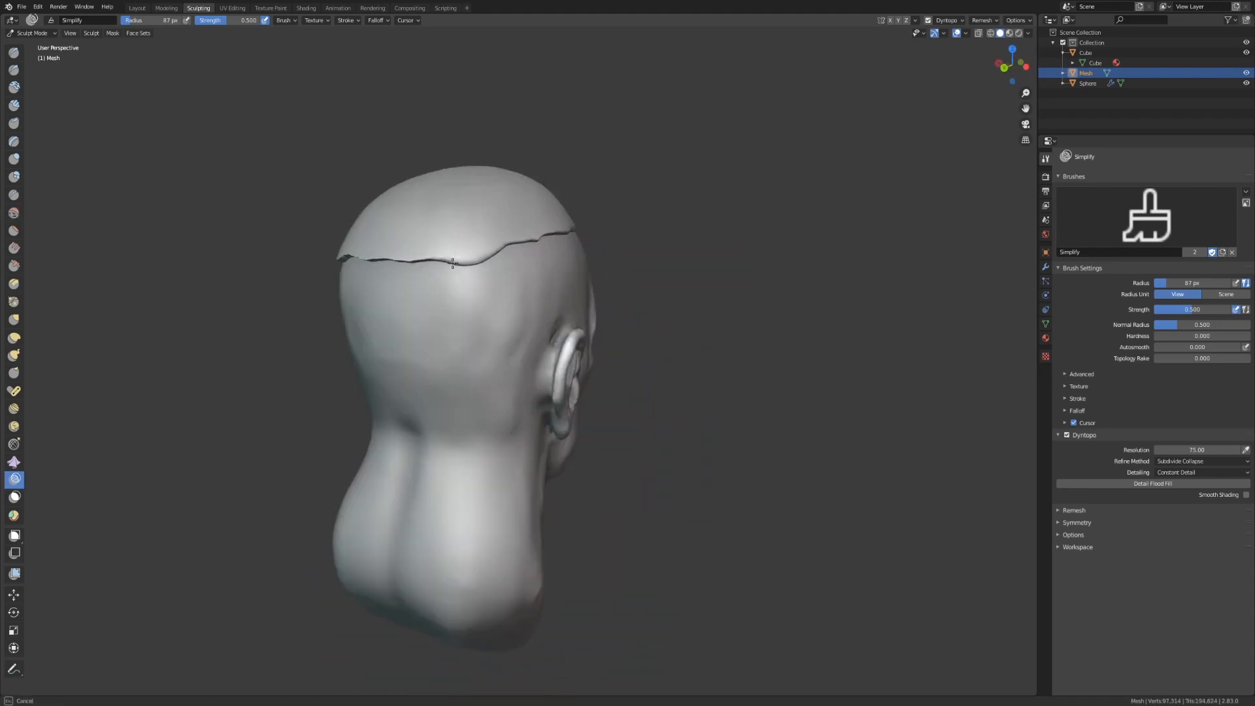
pyautogui.moveTo(354, 263); pyautogui.dragTo(507, 161, button='middle')
pyautogui.moveTo(378, 298); pyautogui.dragTo(516, 176, button='middle')
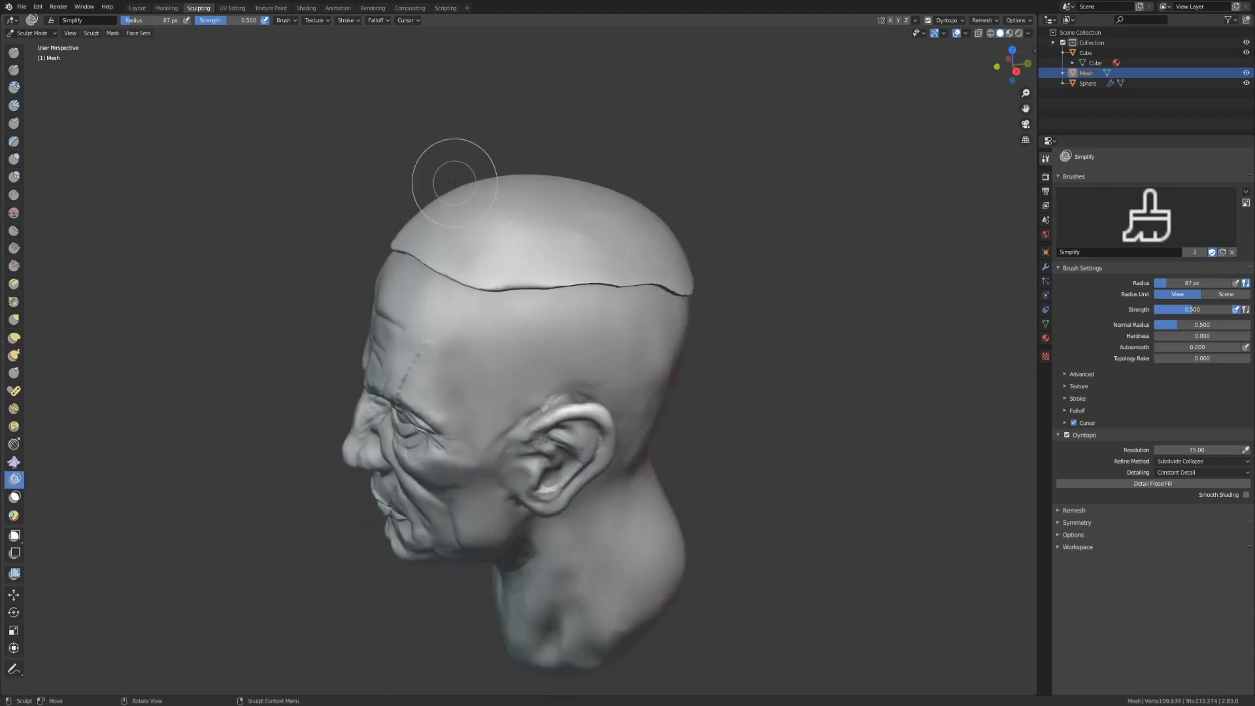
pyautogui.moveTo(481, 243); pyautogui.dragTo(551, 287, button='middle')
pyautogui.click(14, 141)
pyautogui.moveTo(489, 258); pyautogui.dragTo(567, 297)
pyautogui.hotkey('ctrl', 'z')
pyautogui.moveTo(573, 294); pyautogui.dragTo(591, 228, button='middle')
pyautogui.moveTo(591, 229)
pyautogui.keyDown('ctrl'); pyautogui.mouseDown(button='middle')
pyautogui.moveTo(610, 165)
pyautogui.moveTo(549, 392)
pyautogui.mouseUp(button='middle'); pyautogui.keyUp('ctrl')
pyautogui.moveTo(432, 261); pyautogui.dragTo(374, 255, button='middle')
pyautogui.moveTo(447, 234); pyautogui.dragTo(555, 327, button='middle')
pyautogui.keyDown('ctrl'); pyautogui.moveTo(555, 327); pyautogui.dragTo(588, 418, button='middle'); pyautogui.keyUp('ctrl')
pyautogui.moveTo(647, 481)
pyautogui.mouseDown()
pyautogui.moveTo(516, 527)
pyautogui.moveTo(628, 509)
pyautogui.mouseUp()
pyautogui.moveTo(624, 497); pyautogui.dragTo(616, 423, button='middle')
pyautogui.moveTo(616, 423); pyautogui.dragTo(549, 457)
pyautogui.moveTo(549, 458)
pyautogui.mouseDown(button='middle')
pyautogui.moveTo(499, 402)
pyautogui.moveTo(464, 392)
pyautogui.mouseUp(button='middle')
pyautogui.hotkey('ctrl', 'z')
pyautogui.hotkey('ctrl', 'z')
pyautogui.hotkey('ctrl', 'z')
# Step: Build up side-swept hair strands across the front of the scalp piece with the Clay Strips brush
pyautogui.click(13, 105)
pyautogui.moveTo(555, 386); pyautogui.dragTo(654, 406, button='middle')
pyautogui.moveTo(683, 417); pyautogui.dragTo(552, 450)
pyautogui.moveTo(659, 392); pyautogui.dragTo(523, 424)
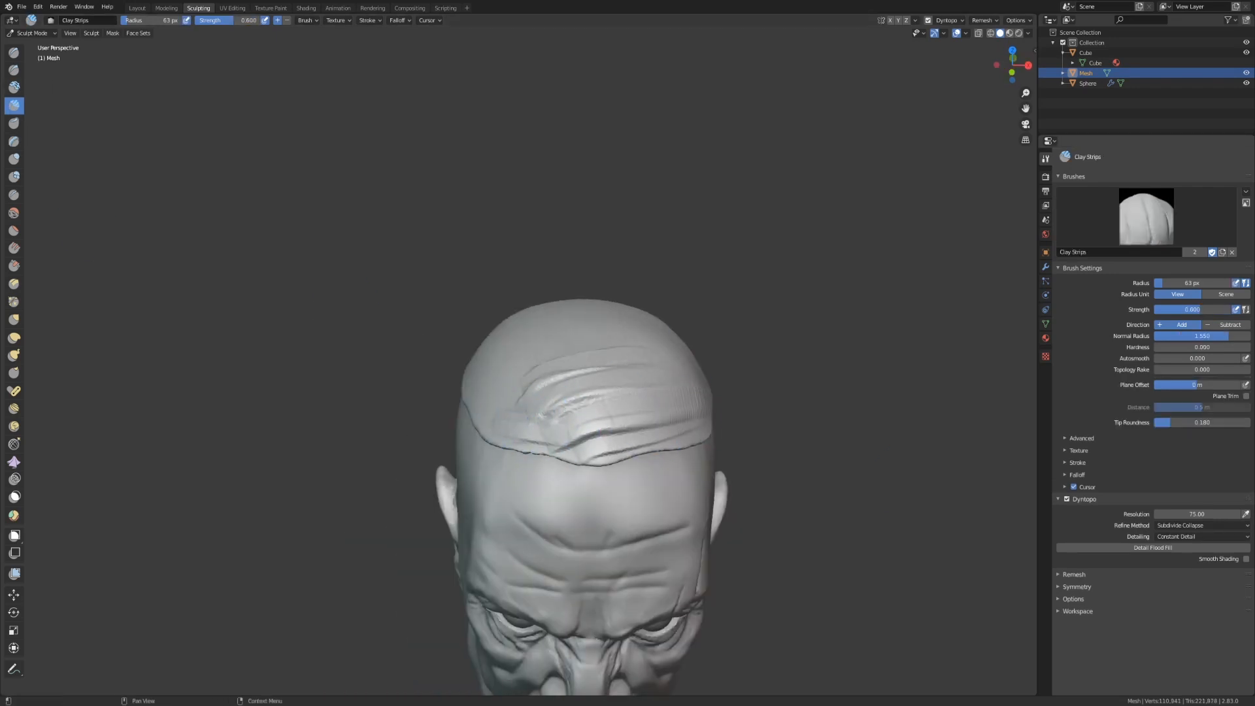
pyautogui.moveTo(523, 392); pyautogui.dragTo(638, 343, button='middle')
pyautogui.moveTo(638, 347)
pyautogui.mouseDown()
pyautogui.moveTo(673, 337)
pyautogui.moveTo(597, 375)
pyautogui.mouseUp()
pyautogui.moveTo(598, 375)
pyautogui.mouseDown(button='middle')
pyautogui.moveTo(611, 359)
pyautogui.moveTo(542, 425)
pyautogui.mouseUp(button='middle')
# Step: Extend hair strands over the crown and down the sides with Clay Strips, reducing the radius to 28 px
pyautogui.moveTo(536, 389)
pyautogui.mouseDown()
pyautogui.moveTo(609, 312)
pyautogui.moveTo(510, 382)
pyautogui.mouseUp()
pyautogui.moveTo(555, 304)
pyautogui.mouseDown()
pyautogui.moveTo(526, 339)
pyautogui.moveTo(490, 353)
pyautogui.mouseUp()
pyautogui.moveTo(627, 451); pyautogui.dragTo(533, 382, button='middle')
pyautogui.moveTo(533, 386); pyautogui.dragTo(591, 398)
pyautogui.moveTo(591, 366); pyautogui.dragTo(503, 392, button='middle')
pyautogui.moveTo(458, 386)
pyautogui.mouseDown()
pyautogui.moveTo(582, 468)
pyautogui.moveTo(601, 405)
pyautogui.mouseUp()
pyautogui.moveTo(601, 406)
pyautogui.mouseDown(button='middle')
pyautogui.moveTo(694, 398)
pyautogui.moveTo(673, 350)
pyautogui.moveTo(605, 352)
pyautogui.moveTo(630, 437)
pyautogui.mouseUp(button='middle')
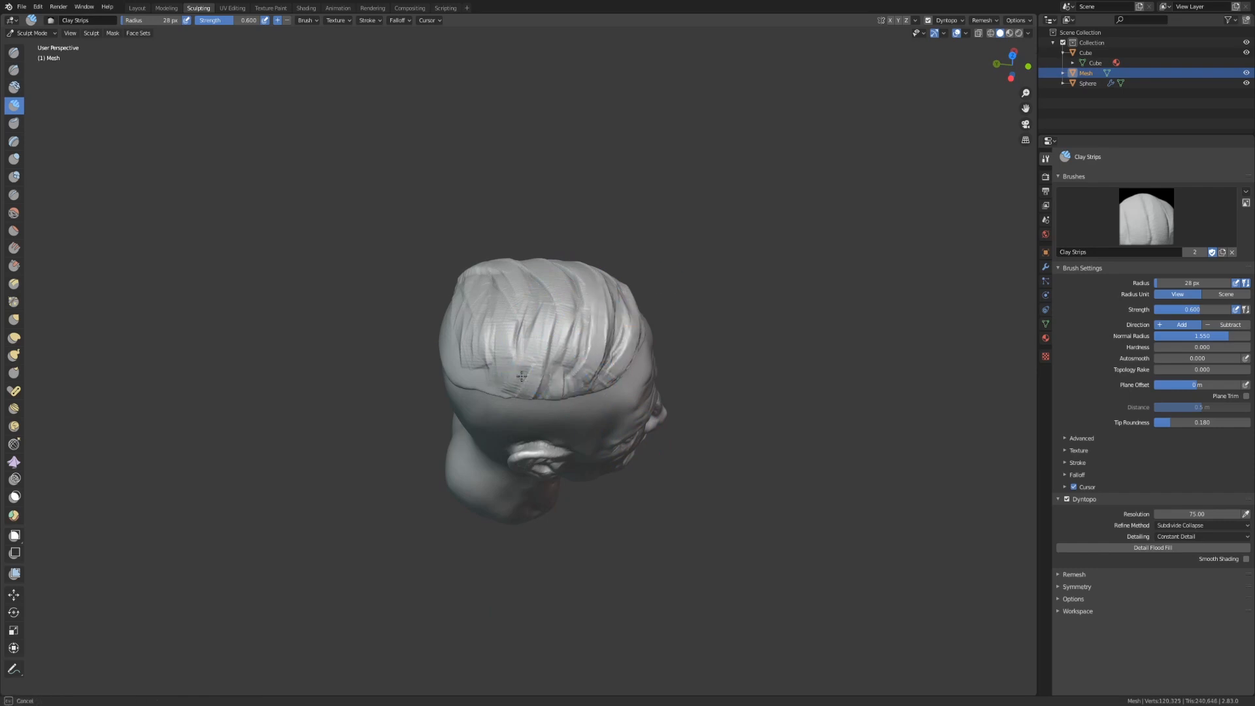
# Step: Reshape the hair's silhouette and hairline with the Grab brush to give the hairstyle more volume
pyautogui.moveTo(460, 351)
pyautogui.mouseDown(button='middle')
pyautogui.moveTo(492, 382)
pyautogui.moveTo(446, 364)
pyautogui.mouseUp(button='middle')
pyautogui.scroll(-3, 691, 398)
pyautogui.moveTo(599, 488); pyautogui.dragTo(718, 366, button='middle')
pyautogui.scroll(4, 679, 386)
pyautogui.press('g')
pyautogui.press('f')
pyautogui.click(549, 347)
pyautogui.moveTo(491, 359); pyautogui.dragTo(486, 365)
pyautogui.moveTo(665, 314); pyautogui.dragTo(660, 307)
pyautogui.moveTo(642, 299); pyautogui.dragTo(643, 291)
pyautogui.moveTo(588, 320); pyautogui.dragTo(476, 346, button='middle')
pyautogui.moveTo(633, 315); pyautogui.dragTo(651, 329)
# Step: Pull a loose lock from the front hair down over the temple with the Snake Hook brush at 64 px radius
pyautogui.moveTo(712, 461)
pyautogui.mouseDown(button='middle')
pyautogui.moveTo(599, 478)
pyautogui.moveTo(705, 473)
pyautogui.mouseUp(button='middle')
pyautogui.click(13, 354)
pyautogui.press('f')
pyautogui.moveTo(581, 392)
pyautogui.mouseDown()
pyautogui.moveTo(620, 472)
pyautogui.moveTo(620, 418)
pyautogui.moveTo(628, 469)
pyautogui.mouseUp()
pyautogui.hotkey('ctrl', 'z')
pyautogui.hotkey('ctrl', 'z')
pyautogui.moveTo(601, 428)
pyautogui.mouseDown(button='middle')
pyautogui.moveTo(562, 425)
pyautogui.moveTo(477, 372)
pyautogui.mouseUp(button='middle')
pyautogui.moveTo(510, 428); pyautogui.dragTo(526, 481)
pyautogui.moveTo(647, 454)
pyautogui.mouseDown(button='middle')
pyautogui.moveTo(580, 450)
pyautogui.moveTo(738, 425)
pyautogui.mouseUp(button='middle')
pyautogui.press('f')
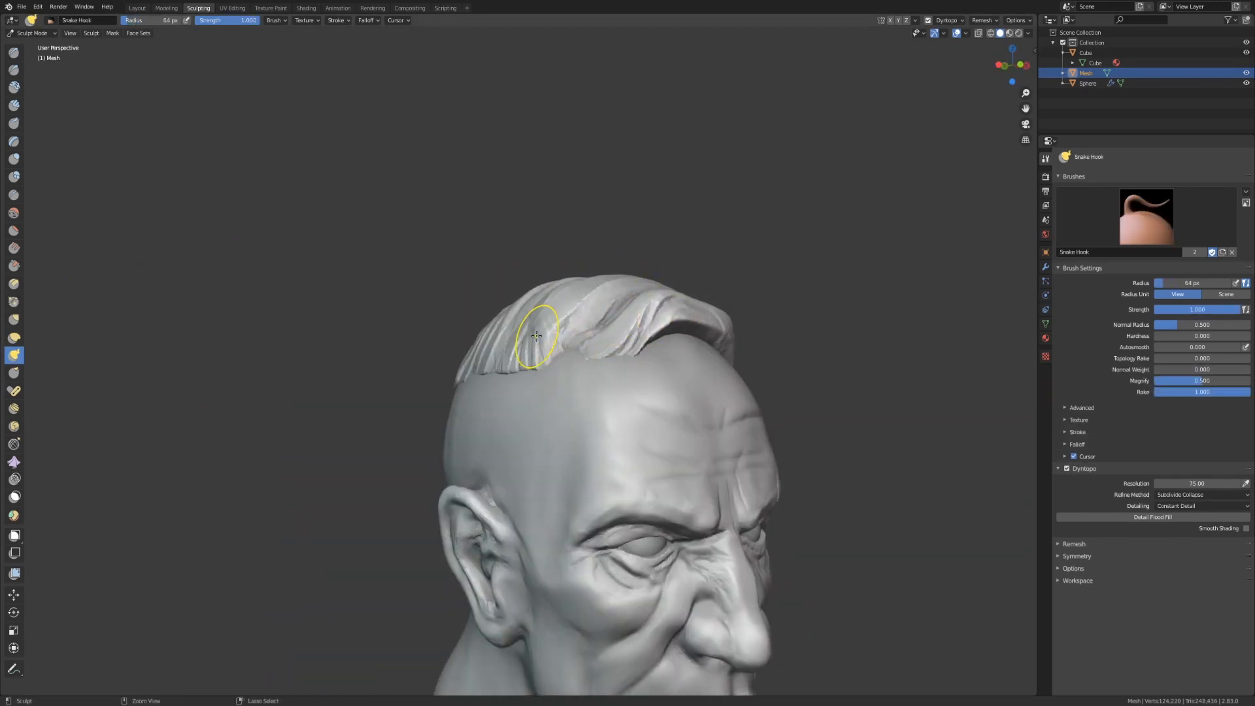
pyautogui.moveTo(536, 335); pyautogui.dragTo(577, 570, button='middle')
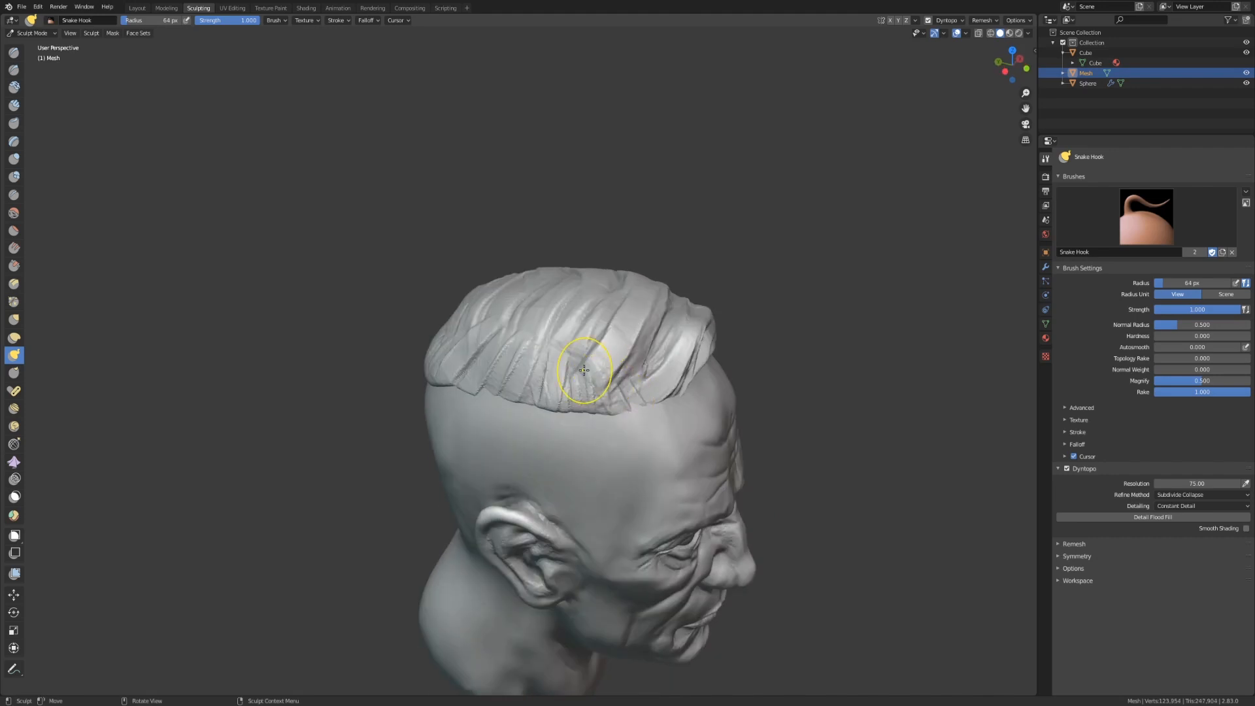
pyautogui.moveTo(429, 419); pyautogui.dragTo(51, 75, button='middle')
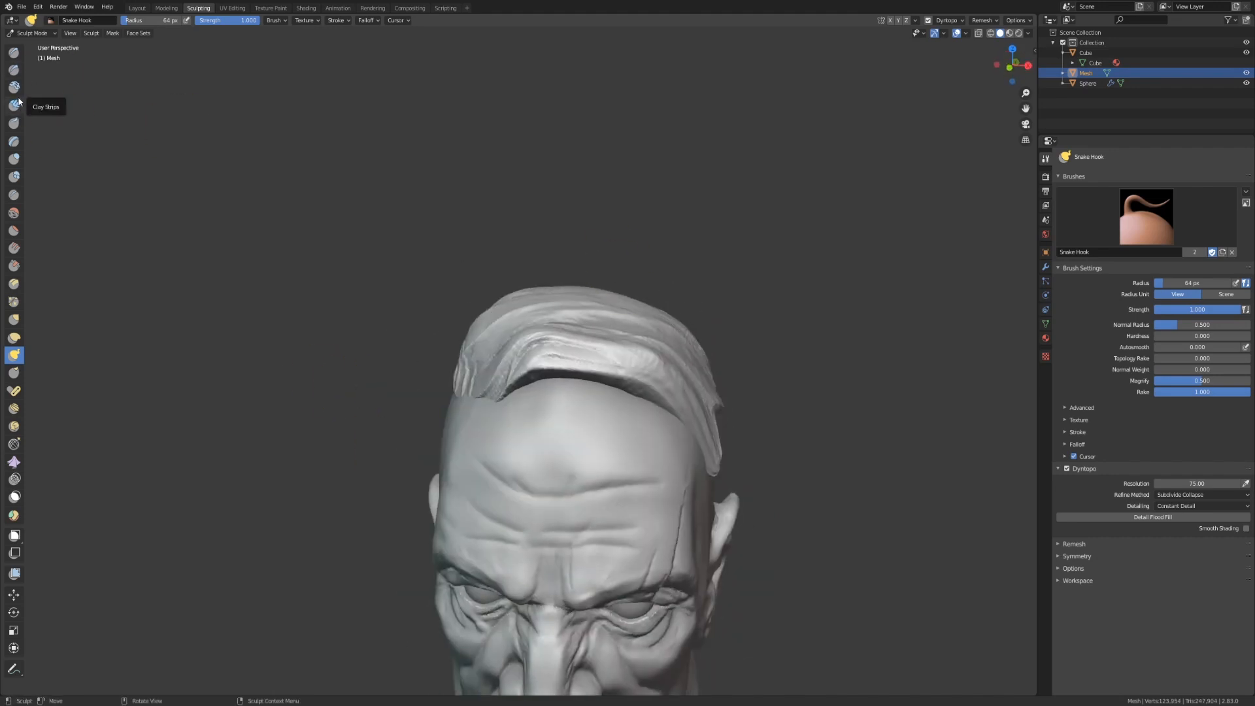
# Step: Sharpen the ridges of the hair strands with the Multi-plane Scrape brush at 64 px radius
pyautogui.click(14, 105)
pyautogui.moveTo(710, 373); pyautogui.dragTo(693, 304, button='middle')
pyautogui.click(14, 283)
pyautogui.moveTo(513, 301)
pyautogui.mouseDown(button='middle')
pyautogui.moveTo(516, 347)
pyautogui.moveTo(668, 318)
pyautogui.mouseUp(button='middle')
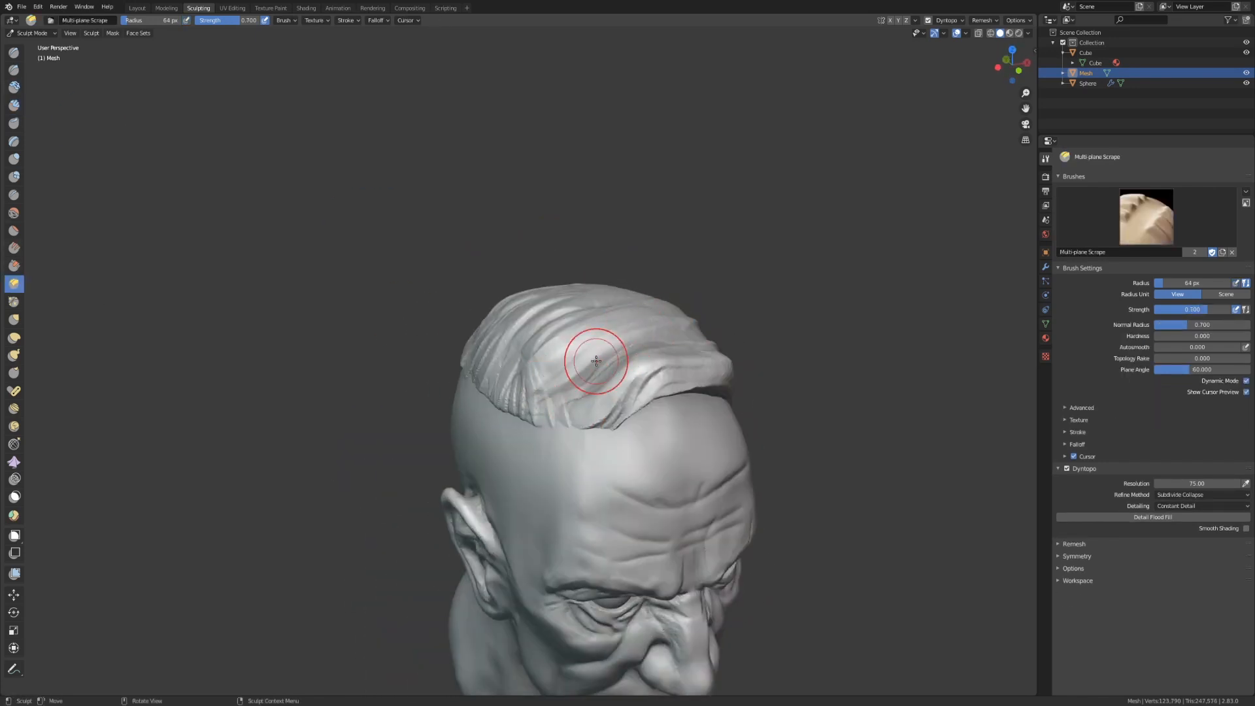
pyautogui.moveTo(544, 381); pyautogui.dragTo(626, 327, button='middle')
pyautogui.moveTo(559, 359)
pyautogui.mouseDown(button='middle')
pyautogui.moveTo(439, 366)
pyautogui.moveTo(305, 311)
pyautogui.moveTo(366, 330)
pyautogui.mouseUp(button='middle')
pyautogui.moveTo(420, 399); pyautogui.dragTo(479, 469)
pyautogui.moveTo(479, 469); pyautogui.dragTo(526, 413, button='middle')
# Step: Adjust the hair's outline at the side and back of the head with the Grab brush
pyautogui.press('g')
pyautogui.moveTo(555, 392); pyautogui.dragTo(479, 427)
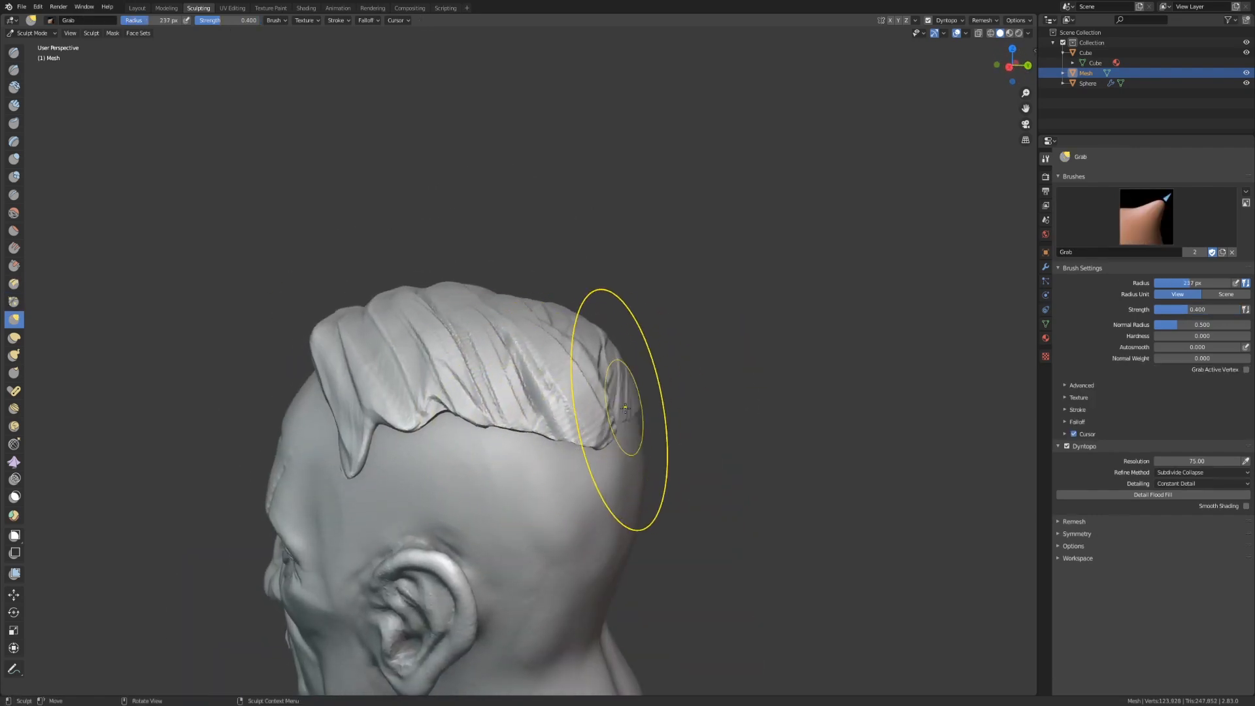
pyautogui.moveTo(479, 427)
pyautogui.mouseDown(button='middle')
pyautogui.moveTo(425, 366)
pyautogui.moveTo(381, 233)
pyautogui.moveTo(472, 305)
pyautogui.mouseUp(button='middle')
# Step: Add hair strands at the back of the head with Clay Strips at 94 px radius
pyautogui.press('c')
pyautogui.press('f')
pyautogui.click(472, 306)
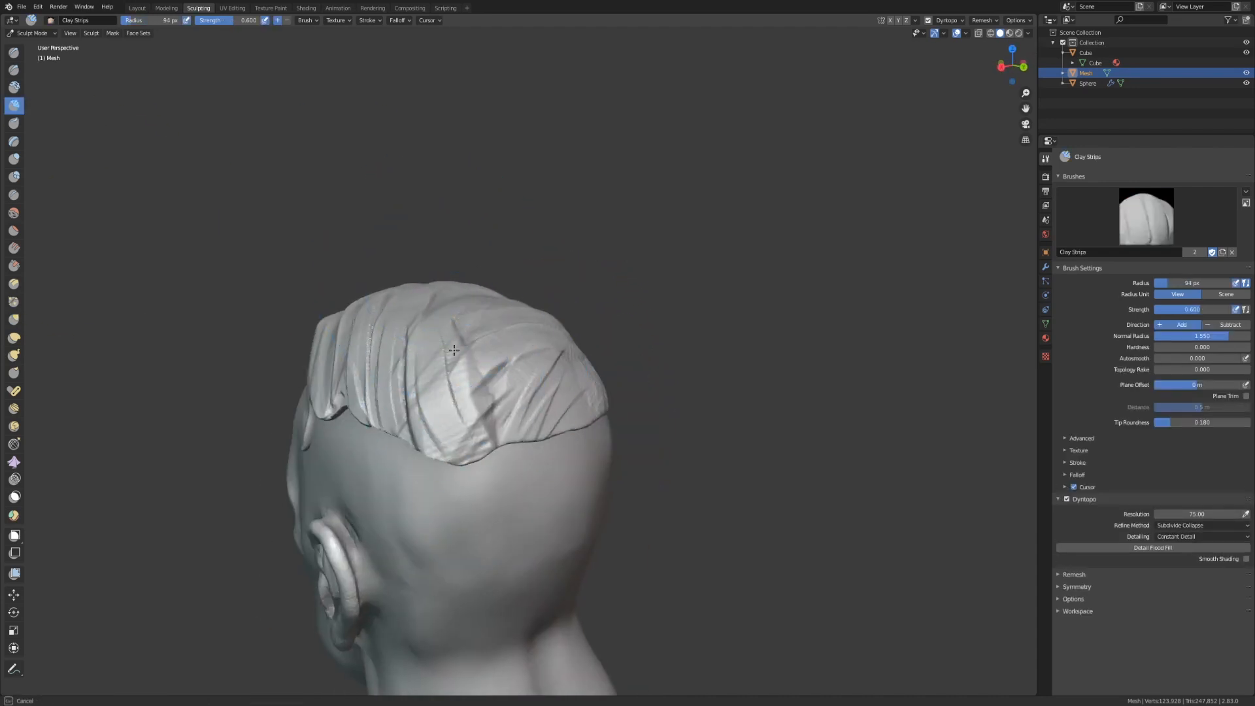
pyautogui.moveTo(513, 364); pyautogui.dragTo(491, 400)
pyautogui.moveTo(516, 372)
pyautogui.mouseDown(button='middle')
pyautogui.moveTo(733, 411)
pyautogui.moveTo(708, 420)
pyautogui.moveTo(578, 336)
pyautogui.mouseUp(button='middle')
# Step: Carve grooves between the hair strands with the Draw Sharp brush in Subtract mode at 44 px radius
pyautogui.scroll(-4, 733, 412)
pyautogui.press('f')
pyautogui.scroll(4, 733, 412)
pyautogui.hotkey('shift', 'c')
pyautogui.scroll(1, 619, 296)
pyautogui.moveTo(477, 338)
pyautogui.mouseDown(button='middle')
pyautogui.moveTo(619, 296)
pyautogui.moveTo(573, 364)
pyautogui.moveTo(633, 403)
pyautogui.mouseUp(button='middle')
pyautogui.press('f')
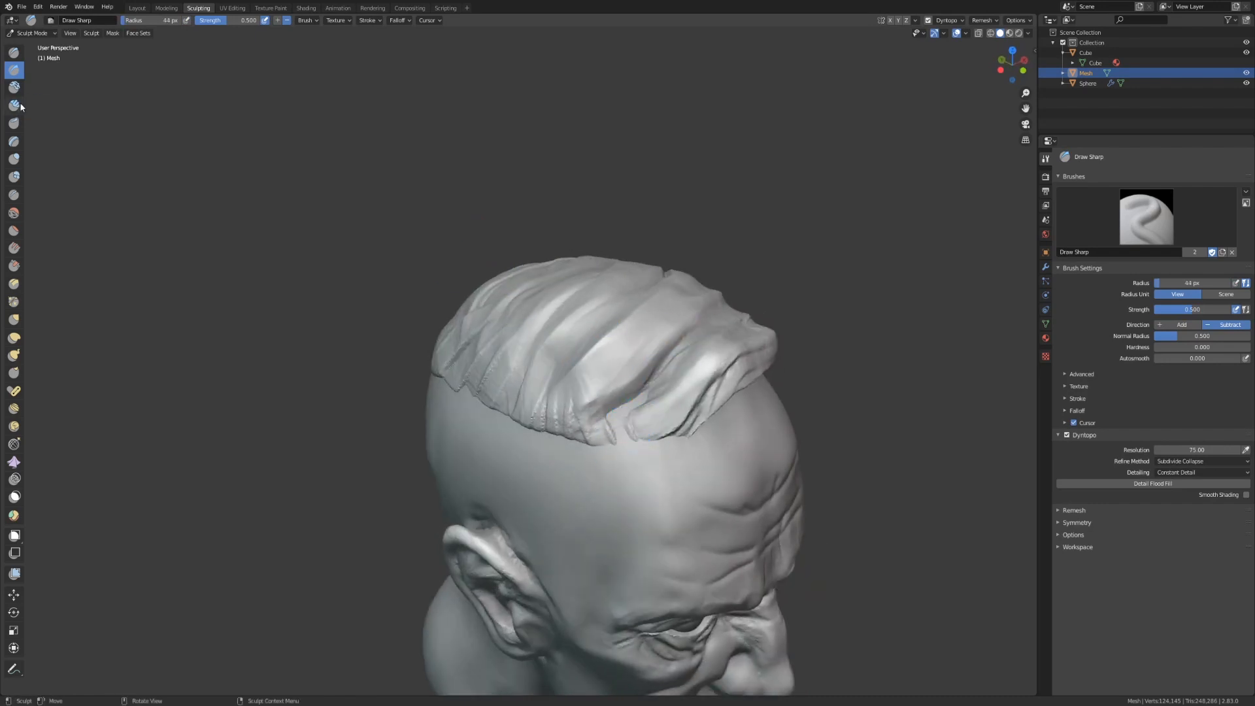
# Step: Layer more hair strands over the top and front with Clay Strips at 44 px radius
pyautogui.press('c')
pyautogui.moveTo(678, 302); pyautogui.dragTo(644, 350, button='middle')
pyautogui.moveTo(644, 350); pyautogui.dragTo(706, 356)
pyautogui.moveTo(705, 356); pyautogui.dragTo(608, 445, button='middle')
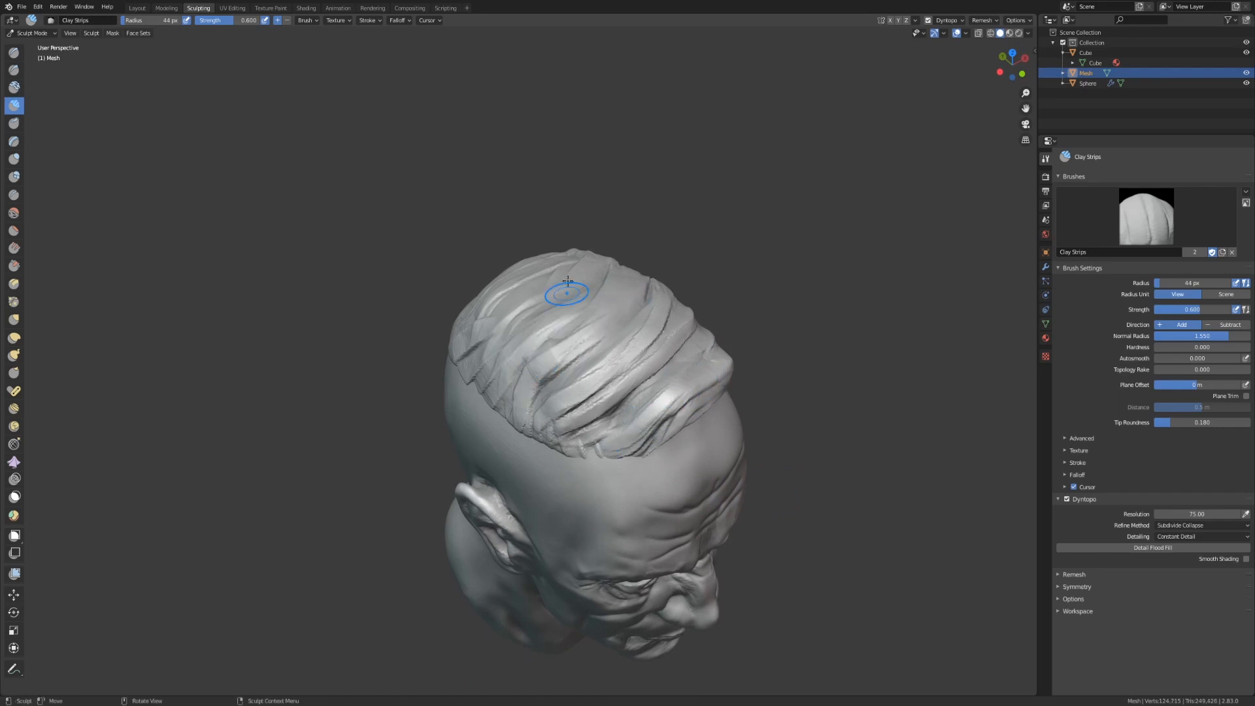
pyautogui.moveTo(554, 364); pyautogui.dragTo(522, 348, button='middle')
# Step: Refine the ridges of the top and front strands with Multi-plane Scrape at 44 px radius
pyautogui.click(14, 284)
pyautogui.moveTo(638, 311); pyautogui.dragTo(592, 340)
pyautogui.moveTo(576, 281); pyautogui.dragTo(587, 325, button='middle')
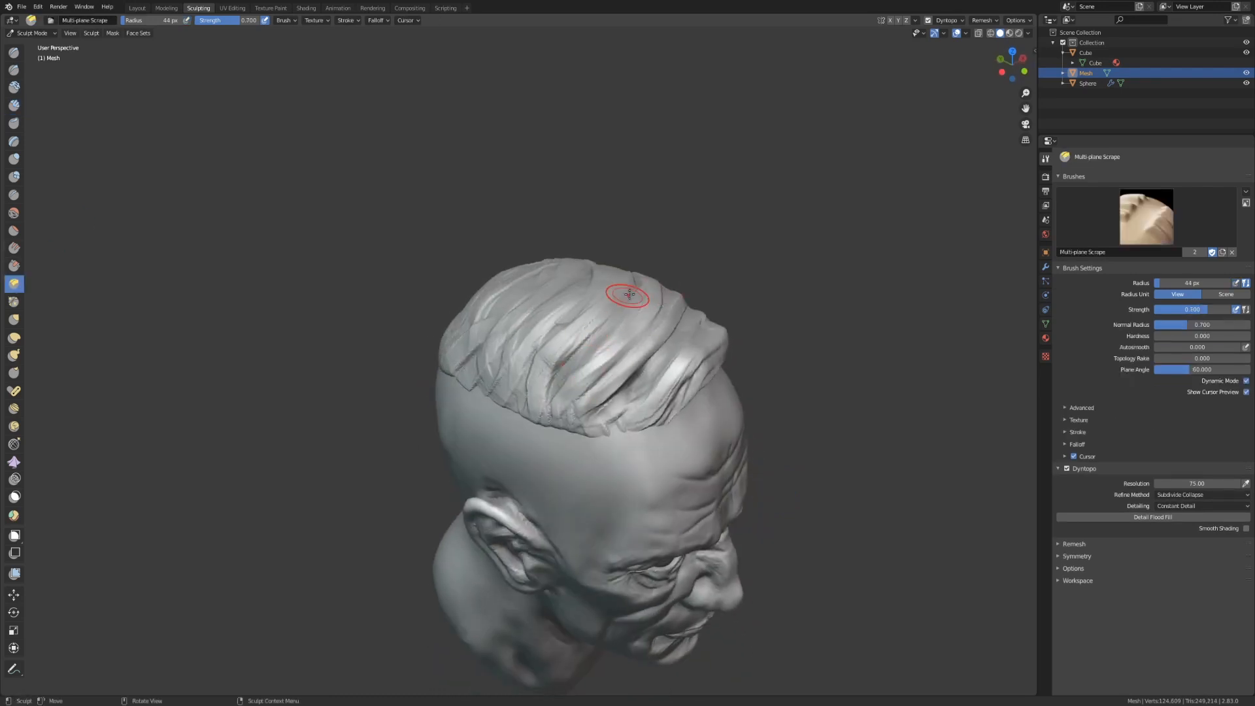
pyautogui.moveTo(462, 368); pyautogui.dragTo(404, 280, button='middle')
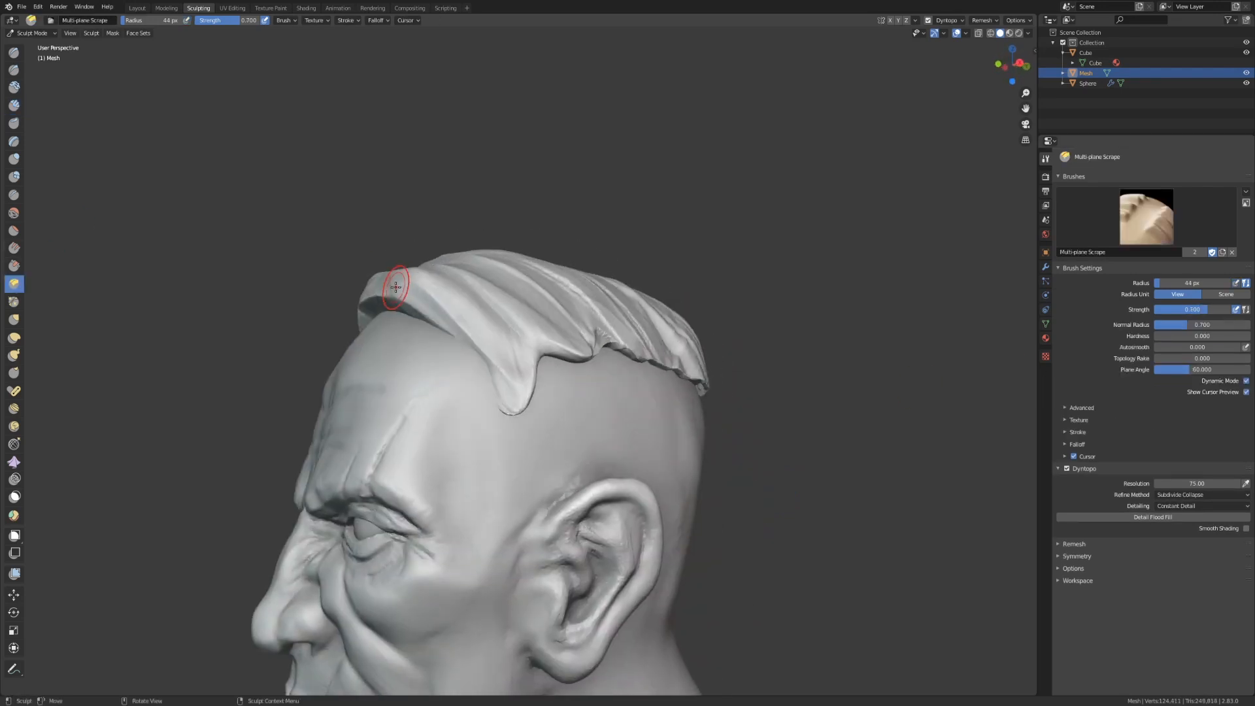
pyautogui.moveTo(516, 403); pyautogui.dragTo(489, 320, button='middle')
# Step: Thicken the hair near the temple lock with the Inflate brush
pyautogui.press('i')
pyautogui.moveTo(543, 351); pyautogui.dragTo(590, 413)
pyautogui.moveTo(589, 413)
pyautogui.mouseDown(button='middle')
pyautogui.moveTo(637, 448)
pyautogui.moveTo(522, 411)
pyautogui.mouseUp(button='middle')
# Step: Tighten the edges of the temple lock and neighbouring hairline with the Pinch brush at 60 px radius
pyautogui.click(14, 70)
pyautogui.press('p')
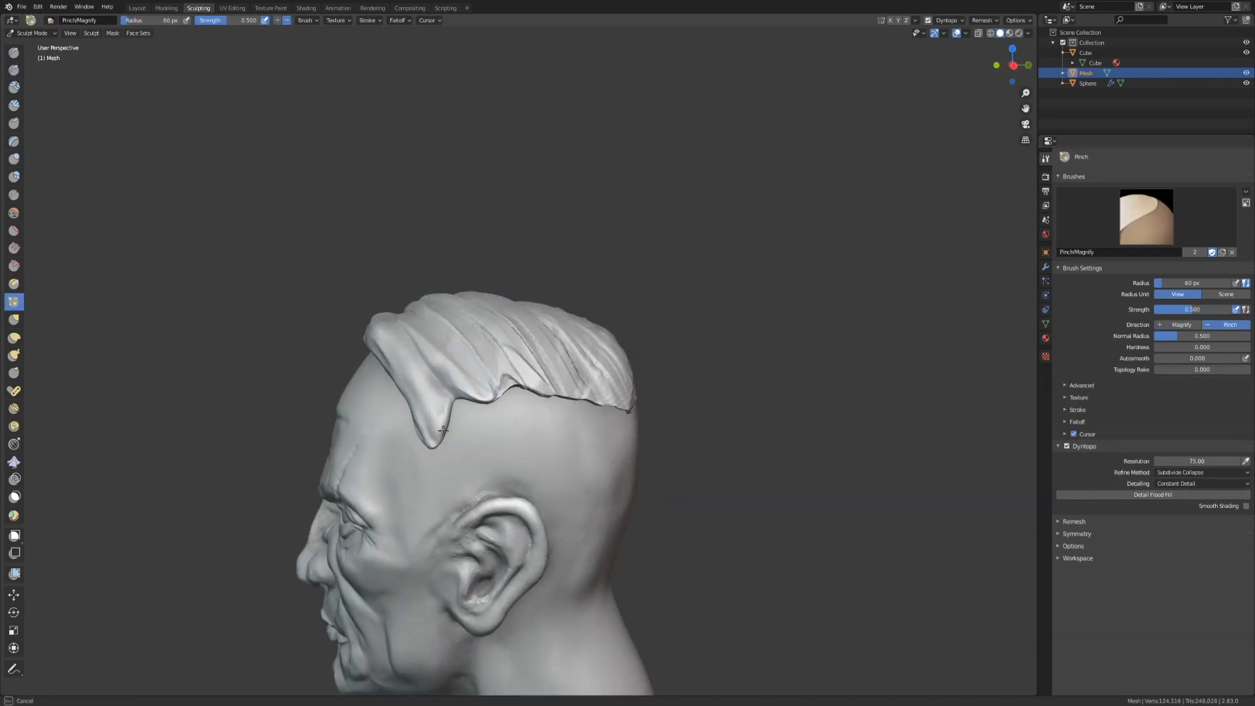
pyautogui.moveTo(425, 426); pyautogui.dragTo(508, 288, button='middle')
pyautogui.moveTo(588, 438); pyautogui.dragTo(526, 428, button='middle')
pyautogui.moveTo(532, 373); pyautogui.dragTo(588, 457, button='middle')
# Step: Cut fine creases into the front hair with Draw Sharp in Subtract mode, reducing the radius to 27 px
pyautogui.click(14, 70)
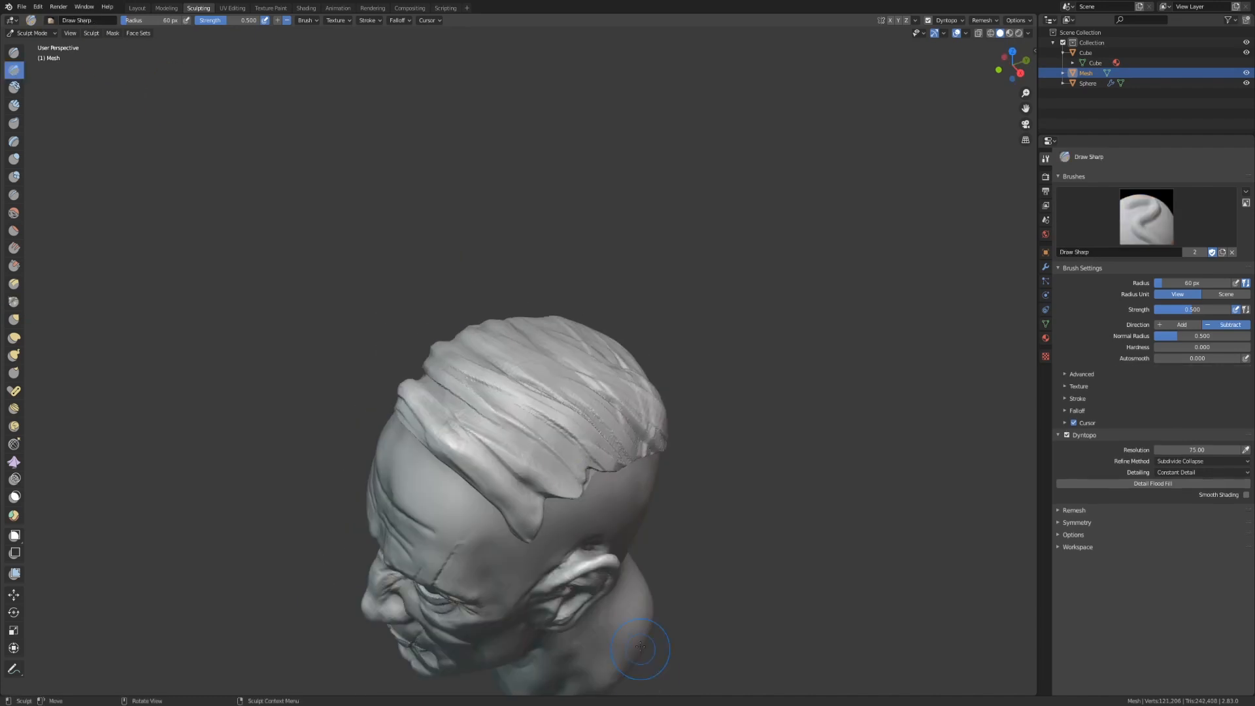
pyautogui.moveTo(658, 678); pyautogui.dragTo(744, 643, button='middle')
pyautogui.moveTo(694, 406); pyautogui.dragTo(513, 440)
pyautogui.moveTo(514, 441); pyautogui.dragTo(580, 423, button='middle')
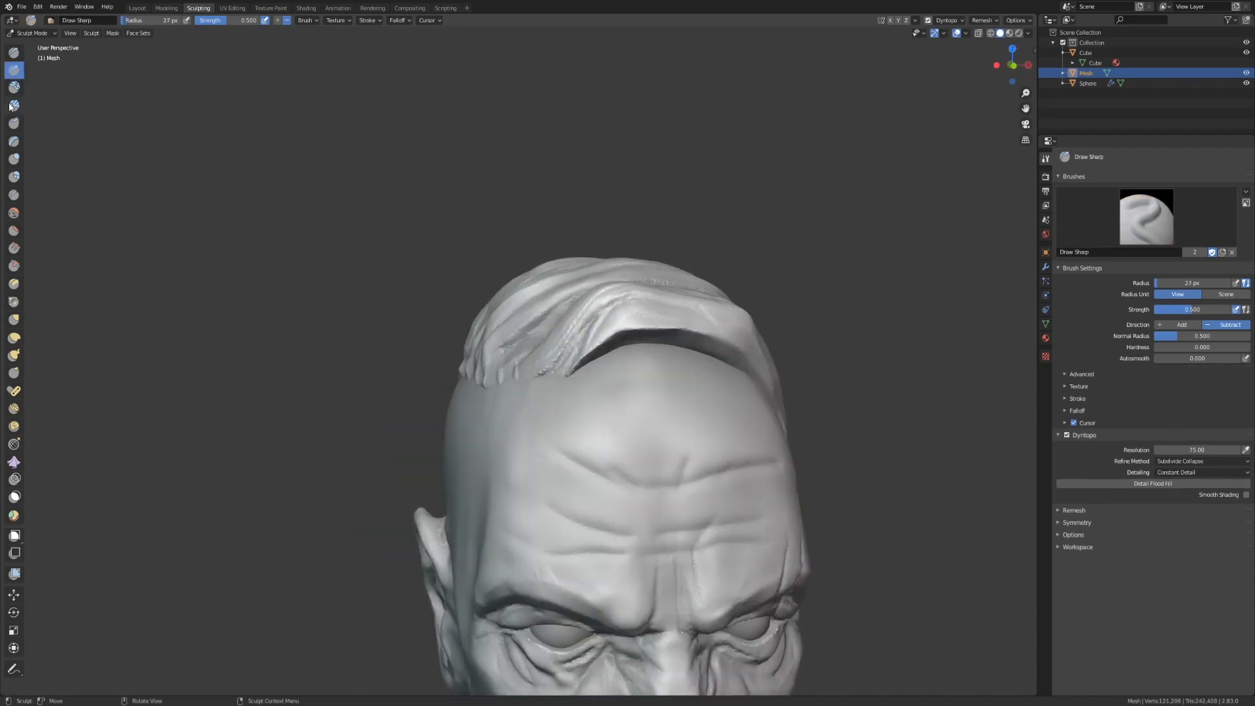
# Step: Build up the back hair with Clay Strips and pull a pointed hanging lock from the back hairline with Snake Hook
pyautogui.click(14, 105)
pyautogui.moveTo(516, 378); pyautogui.dragTo(587, 410, button='middle')
pyautogui.moveTo(564, 239); pyautogui.dragTo(696, 173, button='middle')
pyautogui.moveTo(458, 366)
pyautogui.mouseDown()
pyautogui.moveTo(480, 444)
pyautogui.moveTo(471, 500)
pyautogui.mouseUp()
pyautogui.click(14, 355)
pyautogui.moveTo(418, 366)
pyautogui.mouseDown(button='middle')
pyautogui.moveTo(383, 437)
pyautogui.moveTo(403, 347)
pyautogui.mouseUp(button='middle')
# Step: Reshape the back hair and its hanging locks with the Grab brush at 185 px radius
pyautogui.press('g')
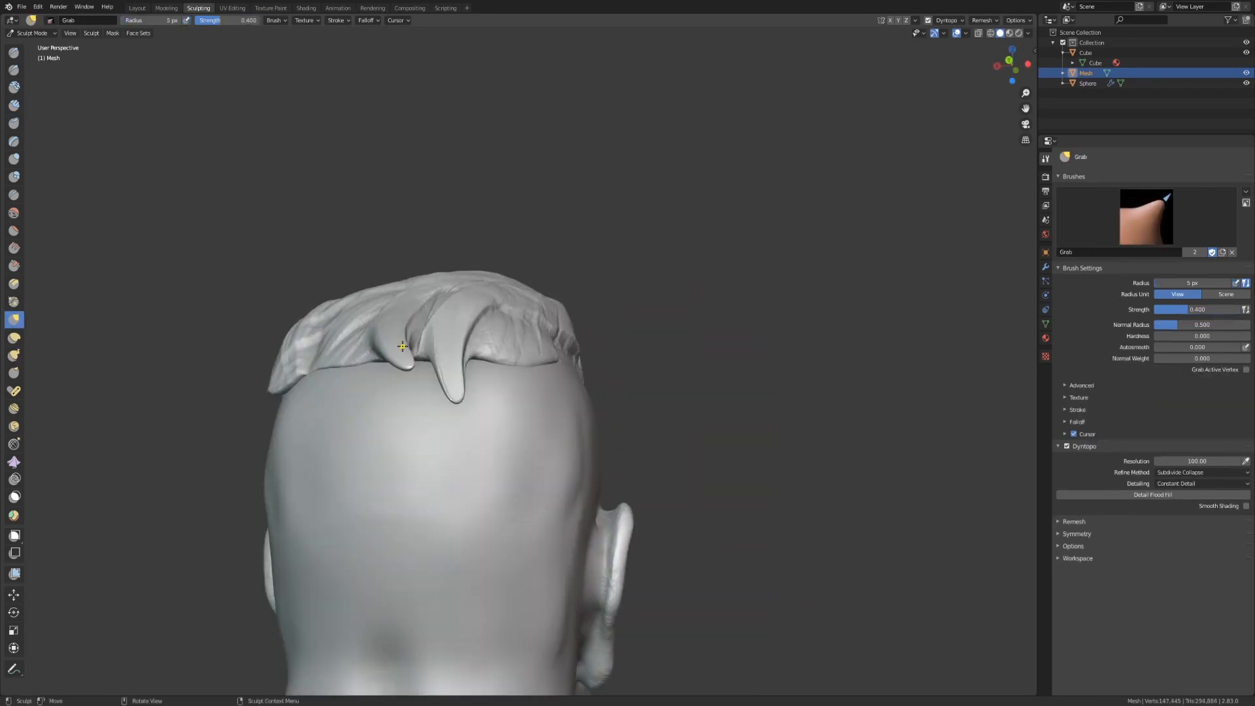
pyautogui.moveTo(403, 427)
pyautogui.mouseDown(button='middle')
pyautogui.moveTo(385, 418)
pyautogui.moveTo(354, 448)
pyautogui.mouseUp(button='middle')
pyautogui.press('f')
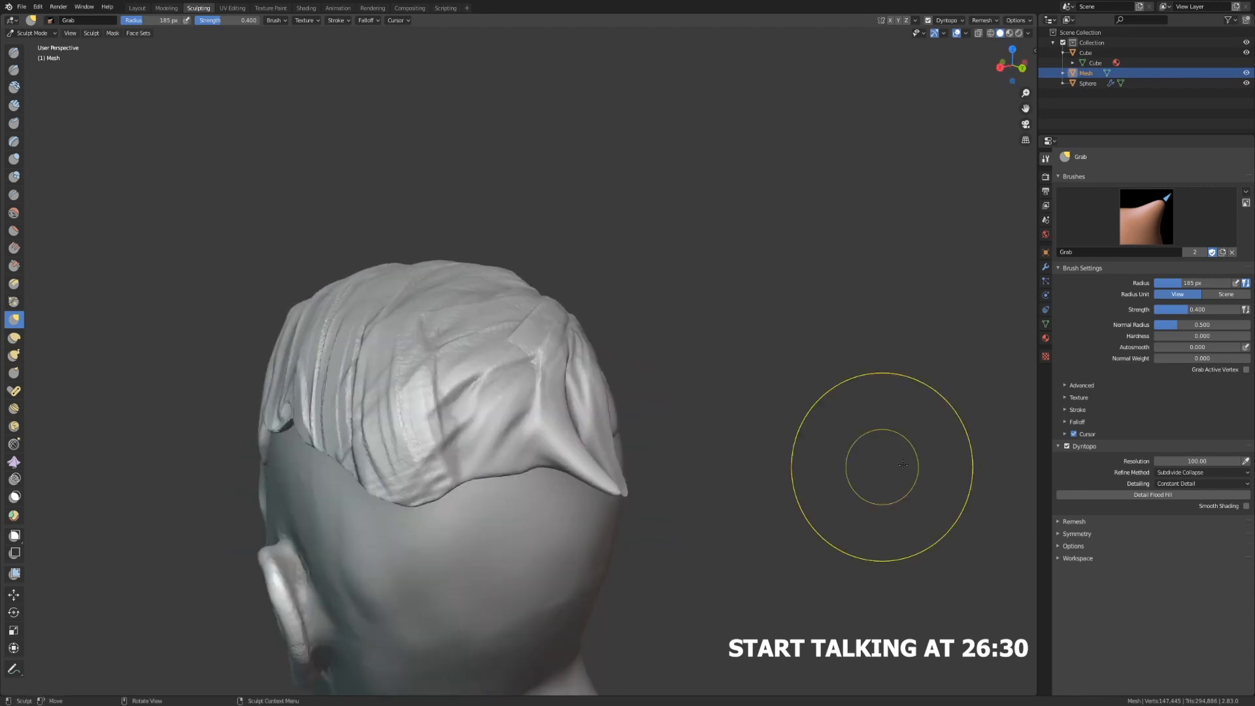
pyautogui.moveTo(902, 465); pyautogui.dragTo(778, 451, button='middle')
pyautogui.scroll(-2, 503, 468)
pyautogui.moveTo(608, 450); pyautogui.dragTo(567, 470)
pyautogui.moveTo(581, 468); pyautogui.dragTo(443, 398, button='middle')
pyautogui.moveTo(399, 393); pyautogui.dragTo(392, 406)
pyautogui.moveTo(405, 418)
pyautogui.mouseDown(button='middle')
pyautogui.moveTo(549, 428)
pyautogui.moveTo(725, 477)
pyautogui.mouseUp(button='middle')
# Step: Sharpen the ridges of the front and side strands with Multi-plane Scrape
pyautogui.click(14, 355)
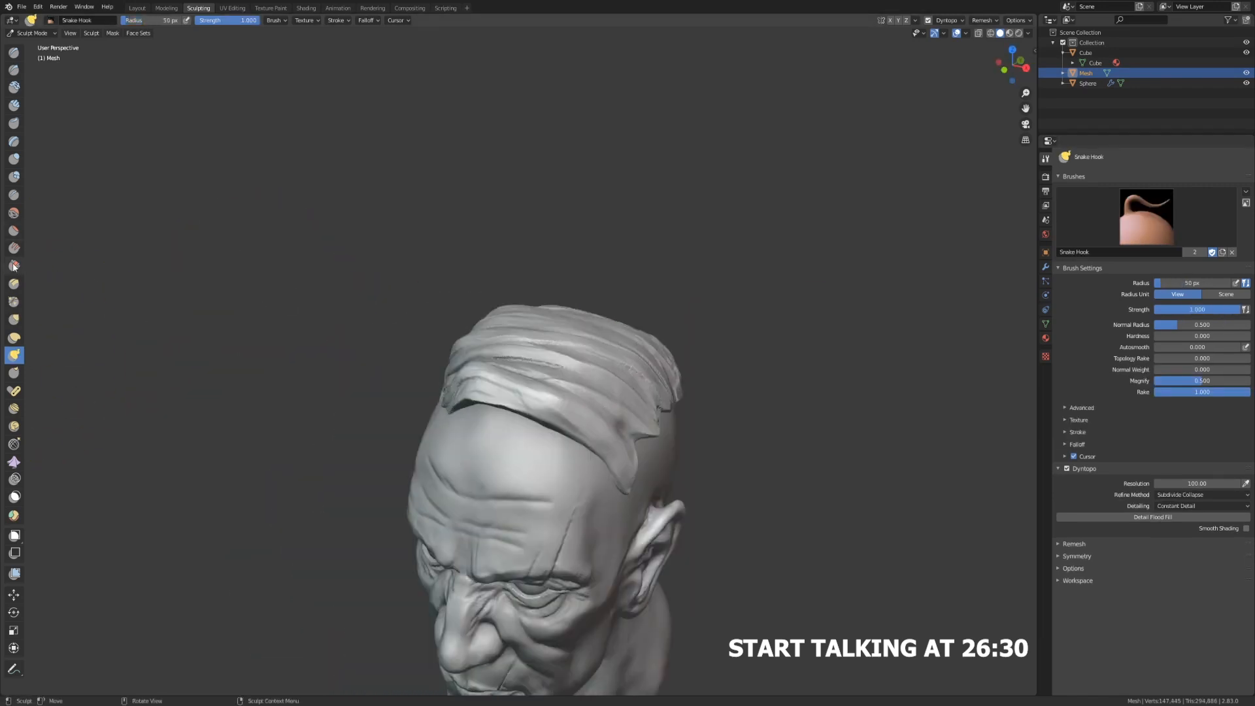
pyautogui.click(14, 284)
pyautogui.moveTo(533, 324); pyautogui.dragTo(629, 368, button='middle')
pyautogui.moveTo(571, 440)
pyautogui.mouseDown(button='middle')
pyautogui.moveTo(660, 392)
pyautogui.moveTo(484, 393)
pyautogui.mouseUp(button='middle')
# Step: Cut creases between the strands on the top and side of the hair with Draw Sharp at 32 px radius
pyautogui.click(14, 105)
pyautogui.scroll(3, 562, 392)
pyautogui.click(14, 70)
pyautogui.moveTo(350, 322); pyautogui.dragTo(356, 310, button='middle')
pyautogui.moveTo(583, 382); pyautogui.dragTo(542, 412)
pyautogui.moveTo(543, 411); pyautogui.dragTo(429, 367, button='middle')
pyautogui.moveTo(578, 448); pyautogui.dragTo(444, 388, button='middle')
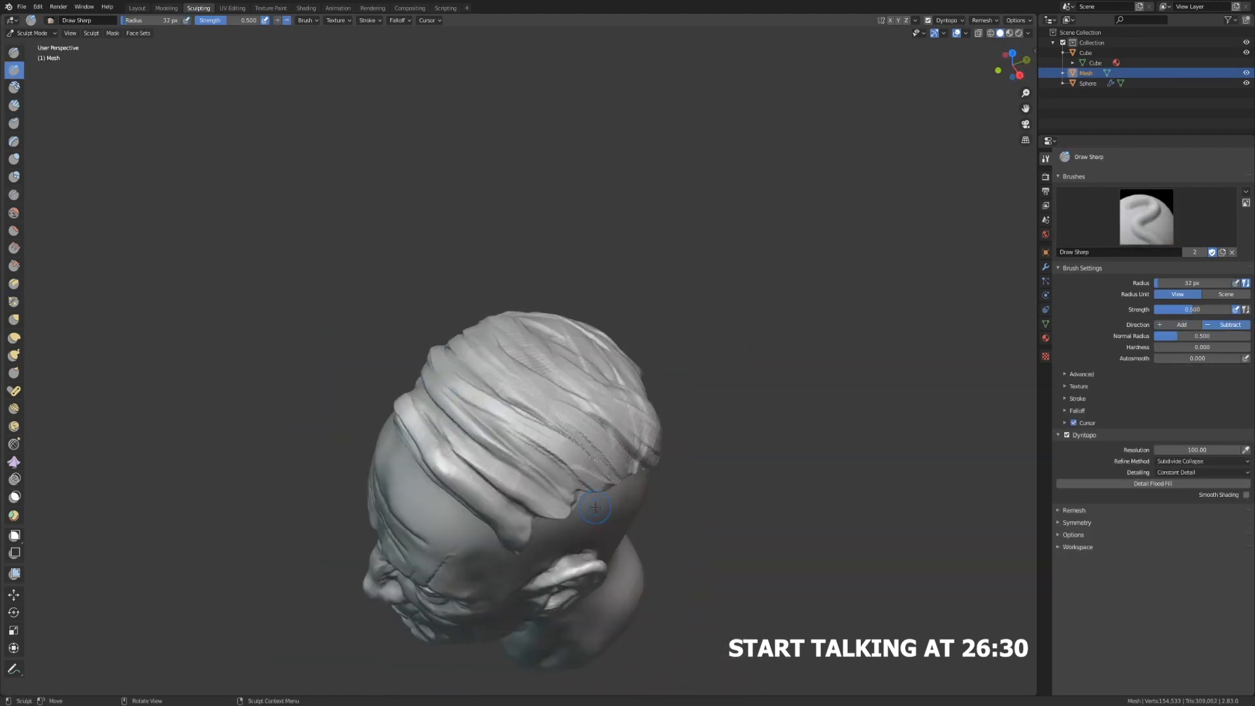
pyautogui.moveTo(540, 415); pyautogui.dragTo(680, 405, button='middle')
pyautogui.moveTo(573, 375)
pyautogui.mouseDown(button='middle')
pyautogui.moveTo(640, 340)
pyautogui.moveTo(605, 313)
pyautogui.mouseUp(button='middle')
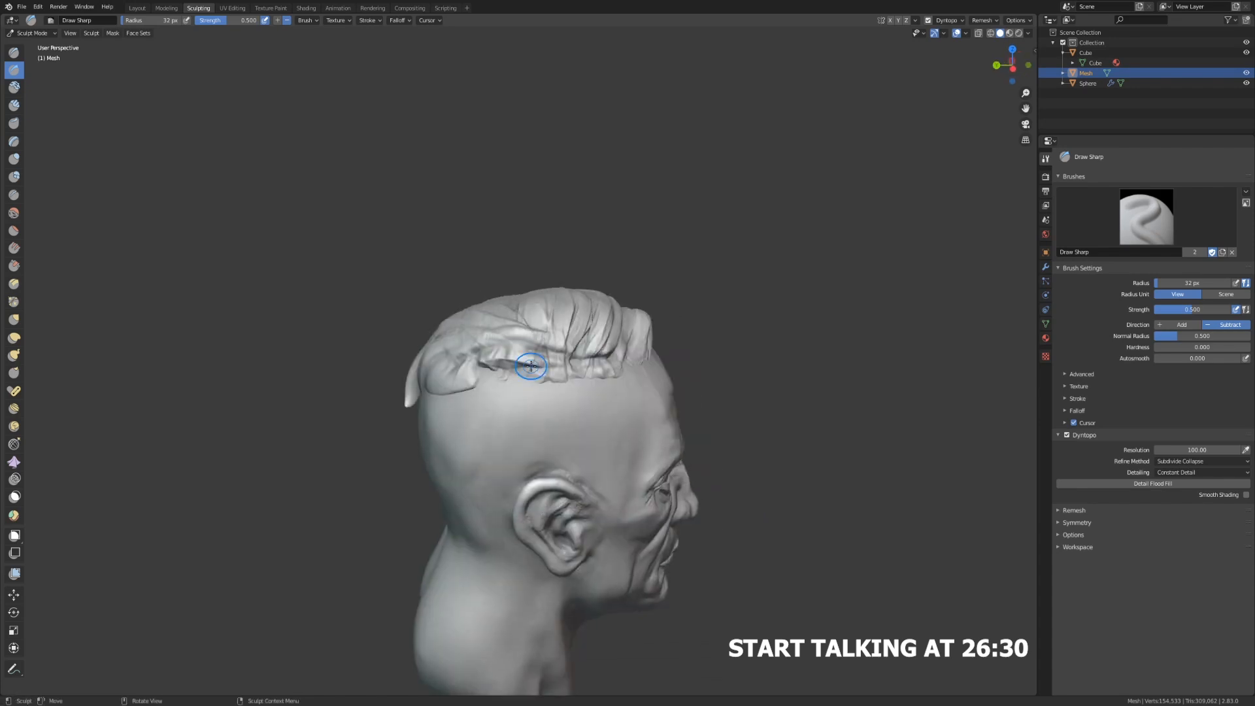
# Step: Build up small locks along the side hairline above the ear with Clay Strips
pyautogui.scroll(1, 575, 327)
pyautogui.click(13, 141)
pyautogui.click(11, 94)
pyautogui.click(14, 104)
pyautogui.moveTo(627, 372); pyautogui.dragTo(636, 381)
pyautogui.moveTo(643, 418)
pyautogui.mouseDown(button='middle')
pyautogui.moveTo(582, 462)
pyautogui.moveTo(601, 418)
pyautogui.mouseUp(button='middle')
# Step: Crease the side locks with Draw Sharp at 25 px radius and enable inverse smooth pressure for its autosmooth
pyautogui.click(14, 70)
pyautogui.moveTo(534, 367); pyautogui.dragTo(575, 450, button='middle')
pyautogui.moveTo(532, 244); pyautogui.dragTo(426, 294, button='middle')
pyautogui.click(1245, 358)
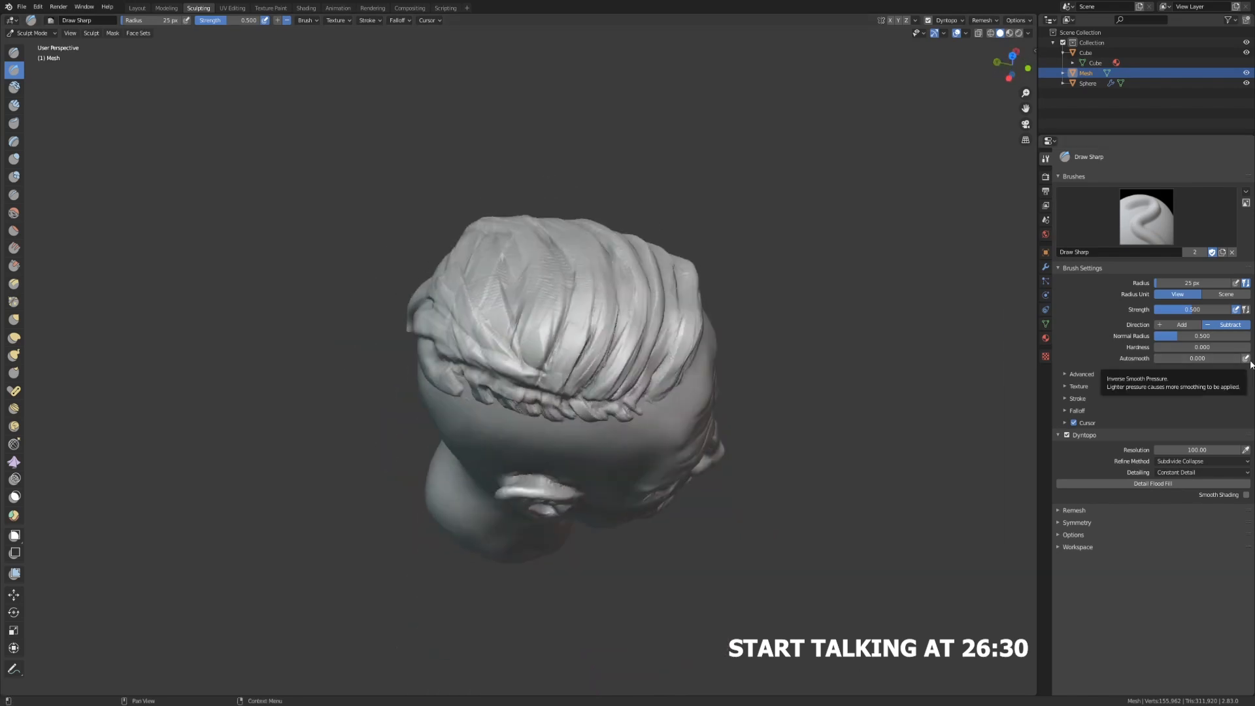
pyautogui.moveTo(523, 245); pyautogui.dragTo(526, 300, button='middle')
# Step: Flatten the planes of the back and side strands with the Flatten brush at 30 px radius
pyautogui.click(13, 230)
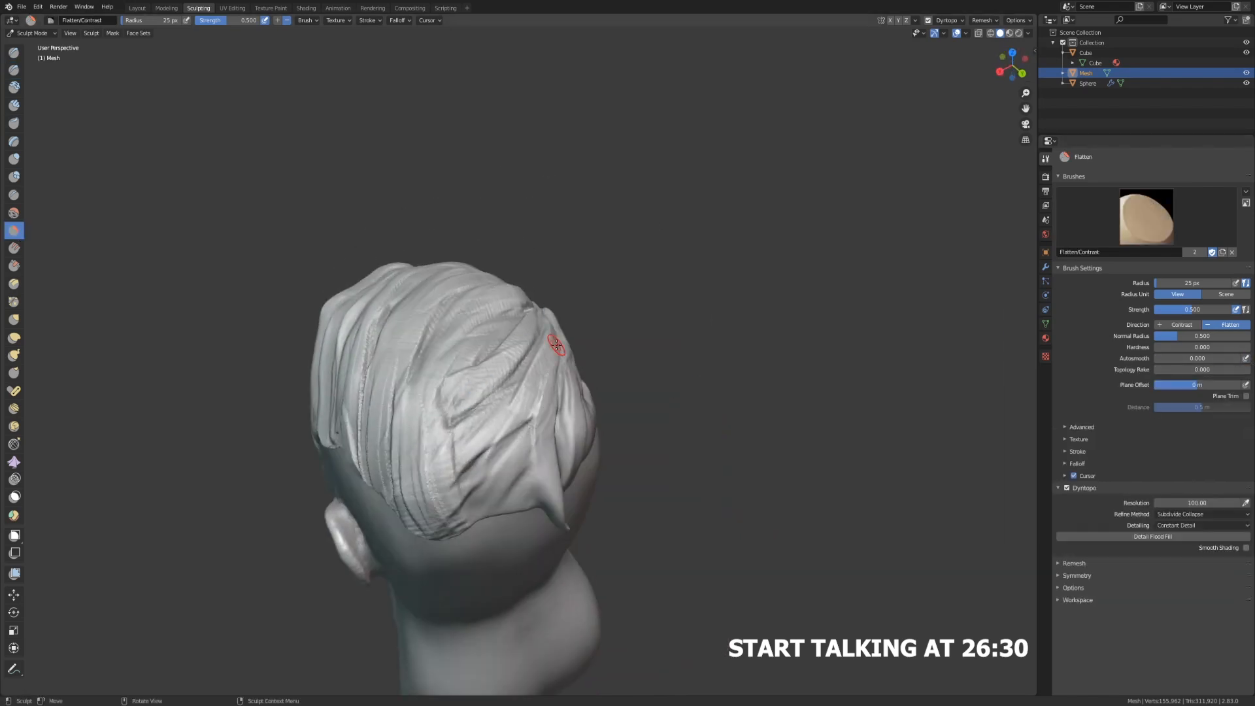
pyautogui.moveTo(429, 311)
pyautogui.mouseDown(button='middle')
pyautogui.moveTo(588, 414)
pyautogui.moveTo(682, 374)
pyautogui.mouseUp(button='middle')
pyautogui.moveTo(683, 373); pyautogui.dragTo(597, 367)
pyautogui.press('f')
pyautogui.moveTo(596, 366)
pyautogui.mouseDown(button='middle')
pyautogui.moveTo(640, 418)
pyautogui.moveTo(592, 330)
pyautogui.moveTo(585, 369)
pyautogui.mouseUp(button='middle')
pyautogui.scroll(-2, 599, 418)
pyautogui.scroll(3, 592, 329)
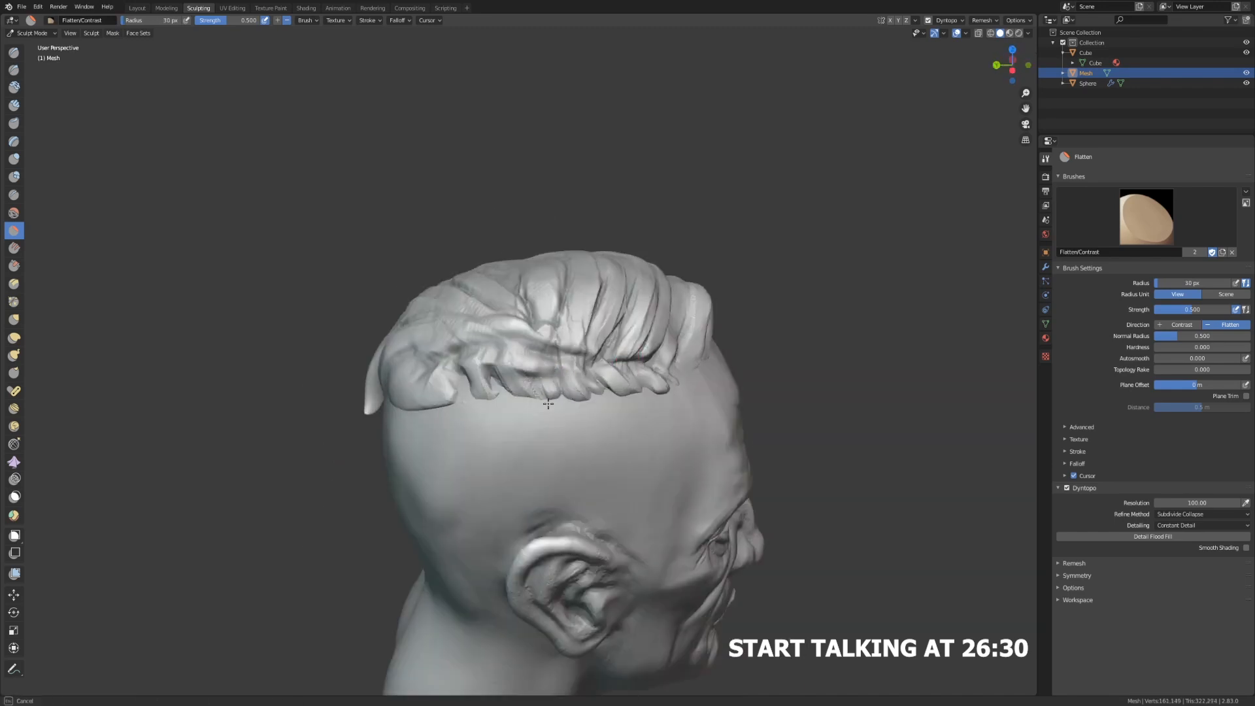
pyautogui.moveTo(542, 366); pyautogui.dragTo(531, 367)
pyautogui.moveTo(530, 367); pyautogui.dragTo(611, 360, button='middle')
# Step: Scrape the side strands and layer new strands over the back hair with Clay Strips at 43 px radius
pyautogui.click(13, 266)
pyautogui.moveTo(399, 422)
pyautogui.mouseDown(button='middle')
pyautogui.moveTo(489, 358)
pyautogui.moveTo(479, 396)
pyautogui.mouseUp(button='middle')
pyautogui.hotkey('shift', 'c')
pyautogui.moveTo(535, 426); pyautogui.dragTo(480, 393, button='middle')
pyautogui.moveTo(449, 338); pyautogui.dragTo(491, 451, button='middle')
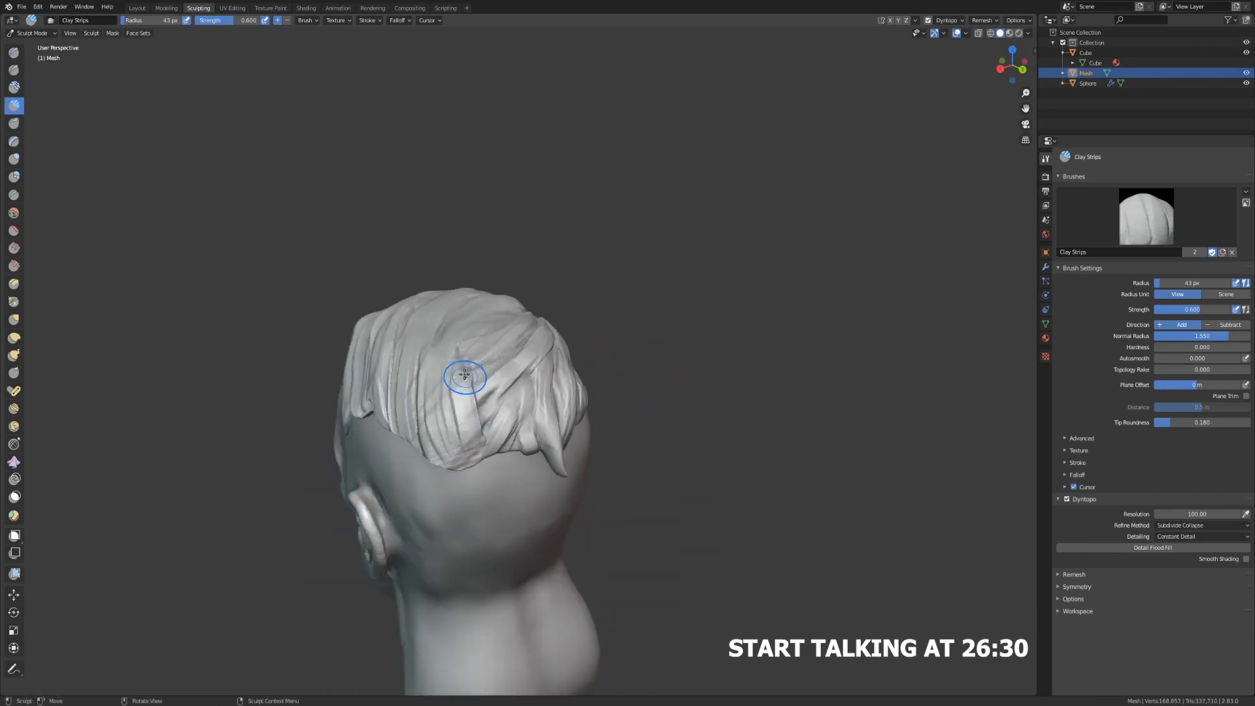
pyautogui.moveTo(528, 504)
pyautogui.mouseDown(button='middle')
pyautogui.moveTo(476, 482)
pyautogui.moveTo(457, 425)
pyautogui.moveTo(13, 69)
pyautogui.mouseUp(button='middle')
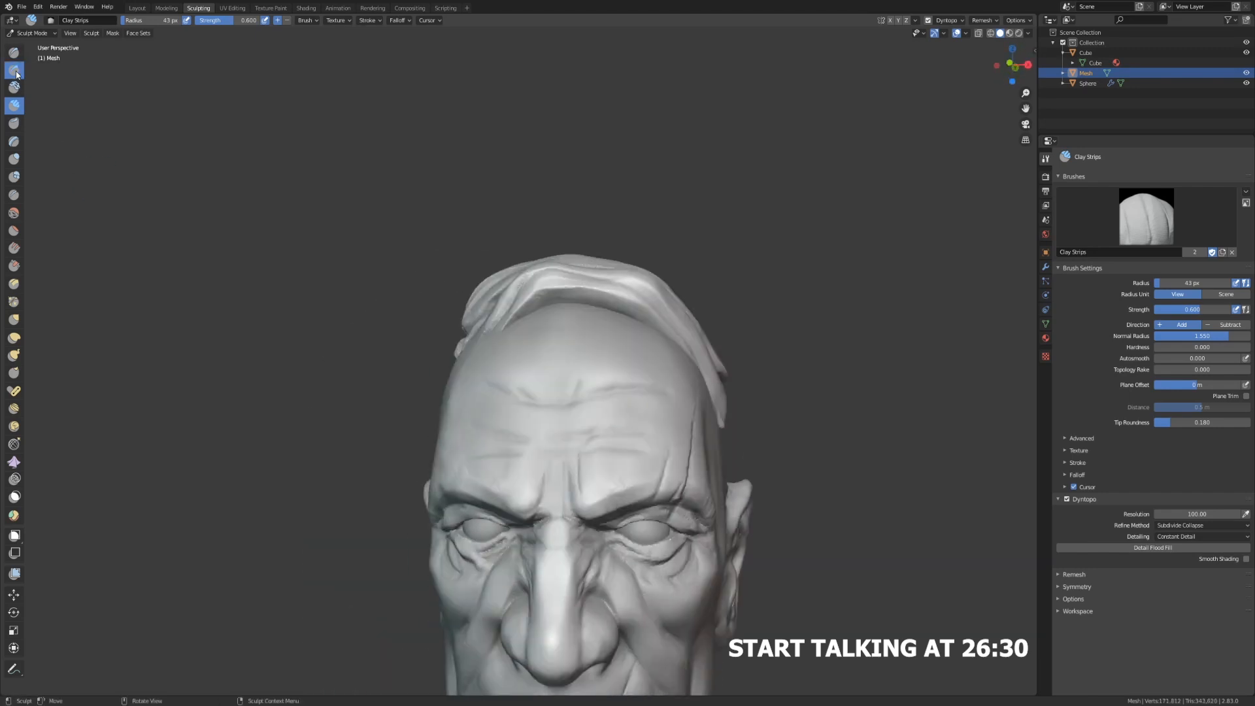
# Step: Refine the hair creases with Draw Sharp and adjust the hair silhouette with the Grab brush
pyautogui.click(14, 69)
pyautogui.moveTo(588, 422)
pyautogui.mouseDown(button='middle')
pyautogui.moveTo(574, 316)
pyautogui.moveTo(546, 264)
pyautogui.moveTo(512, 322)
pyautogui.moveTo(597, 365)
pyautogui.moveTo(460, 353)
pyautogui.moveTo(477, 356)
pyautogui.moveTo(519, 526)
pyautogui.mouseUp(button='middle')
pyautogui.moveTo(579, 434); pyautogui.dragTo(679, 392, button='middle')
pyautogui.press('g')
pyautogui.moveTo(680, 392); pyautogui.dragTo(670, 385)
pyautogui.moveTo(670, 385); pyautogui.dragTo(176, 448, button='middle')
# Step: Deepen the grooves between the top and side locks with Draw Sharp, using radii of 28 and 45 px
pyautogui.click(14, 69)
pyautogui.moveTo(14, 69); pyautogui.dragTo(59, 100, button='middle')
pyautogui.moveTo(474, 391); pyautogui.dragTo(627, 422, button='middle')
pyautogui.press('f')
pyautogui.click(532, 378)
pyautogui.moveTo(532, 377); pyautogui.dragTo(568, 418, button='middle')
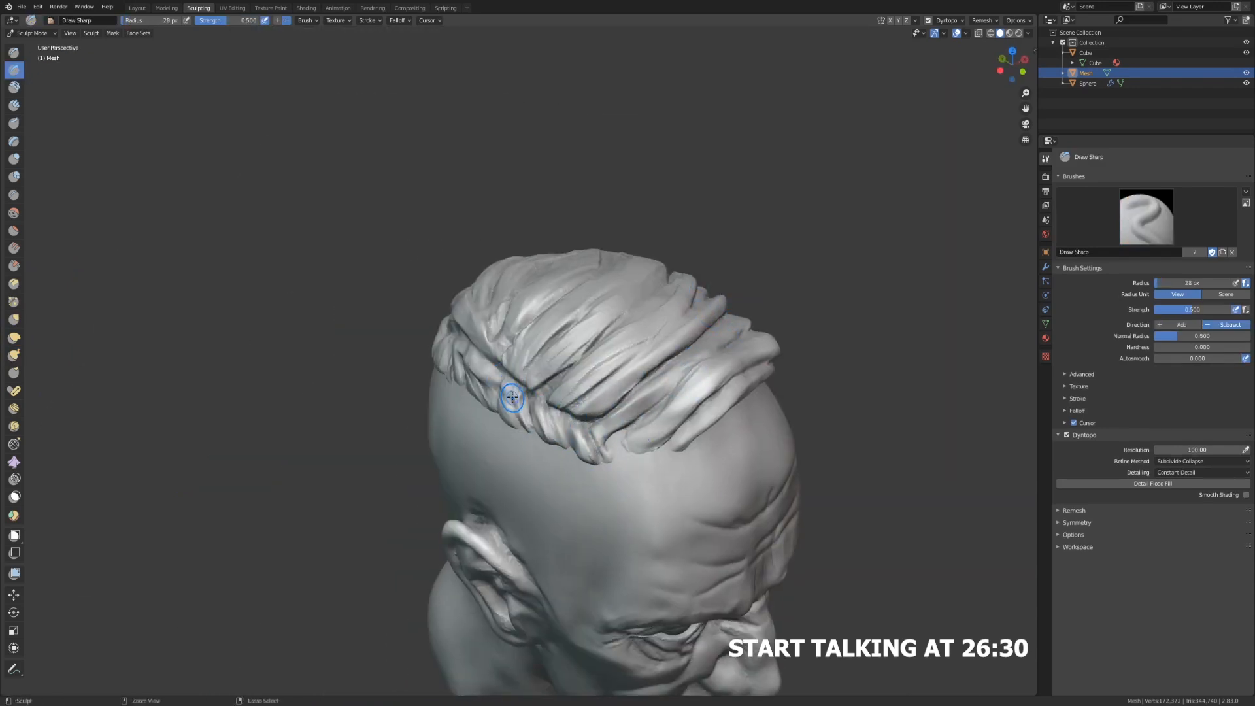
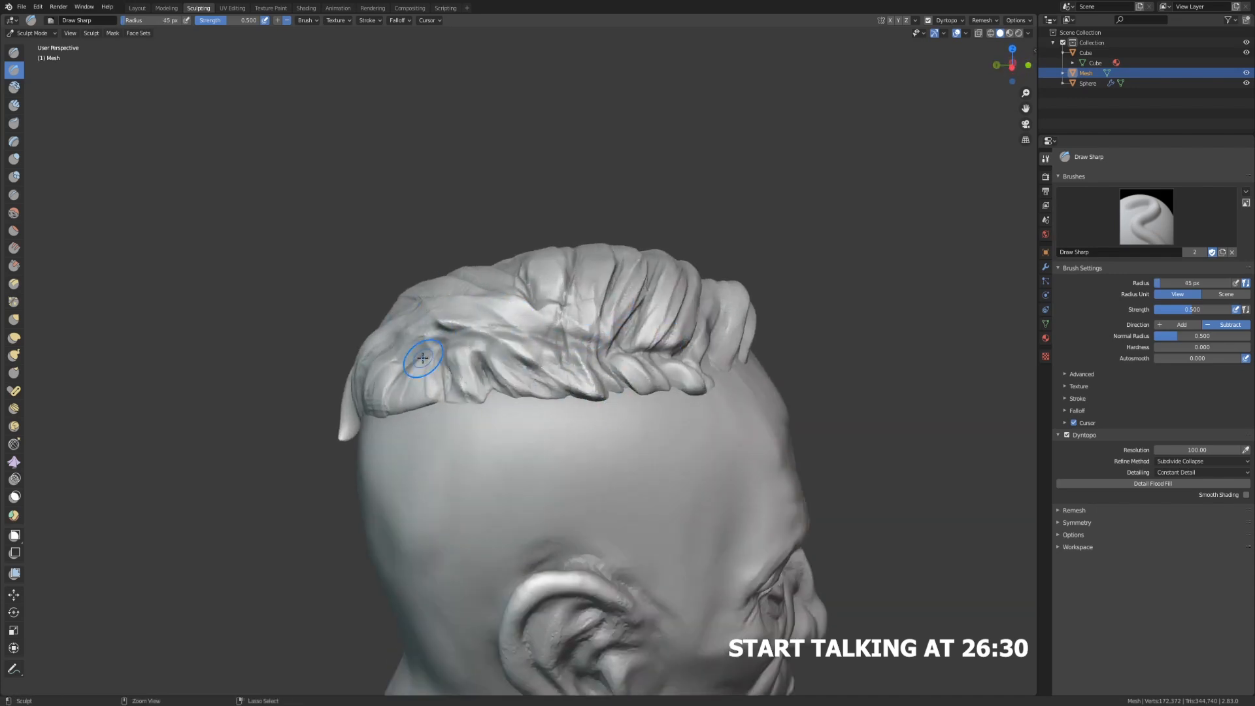
pyautogui.moveTo(379, 393); pyautogui.dragTo(550, 346, button='middle')
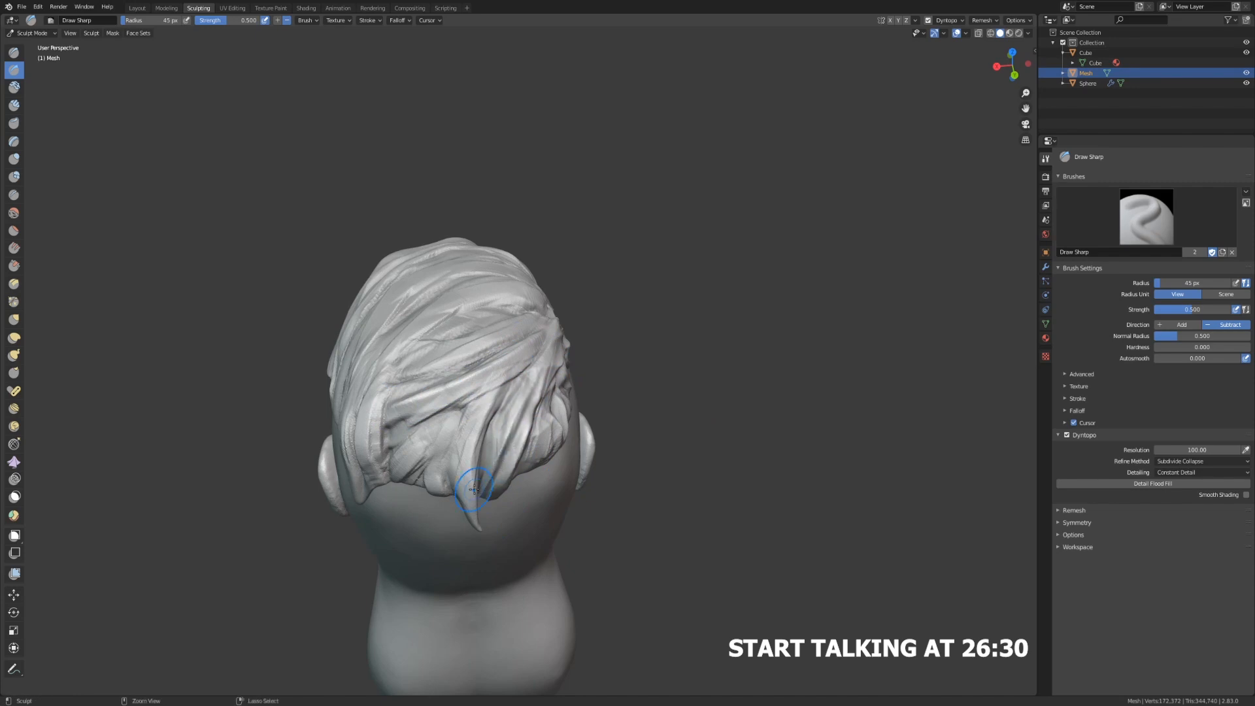
# Step: Carve finer creases into the back locks and front side strands with Draw Sharp at 32 px radius
pyautogui.moveTo(450, 417); pyautogui.dragTo(517, 378, button='middle')
pyautogui.press('[')
pyautogui.press('[')
pyautogui.press('[')
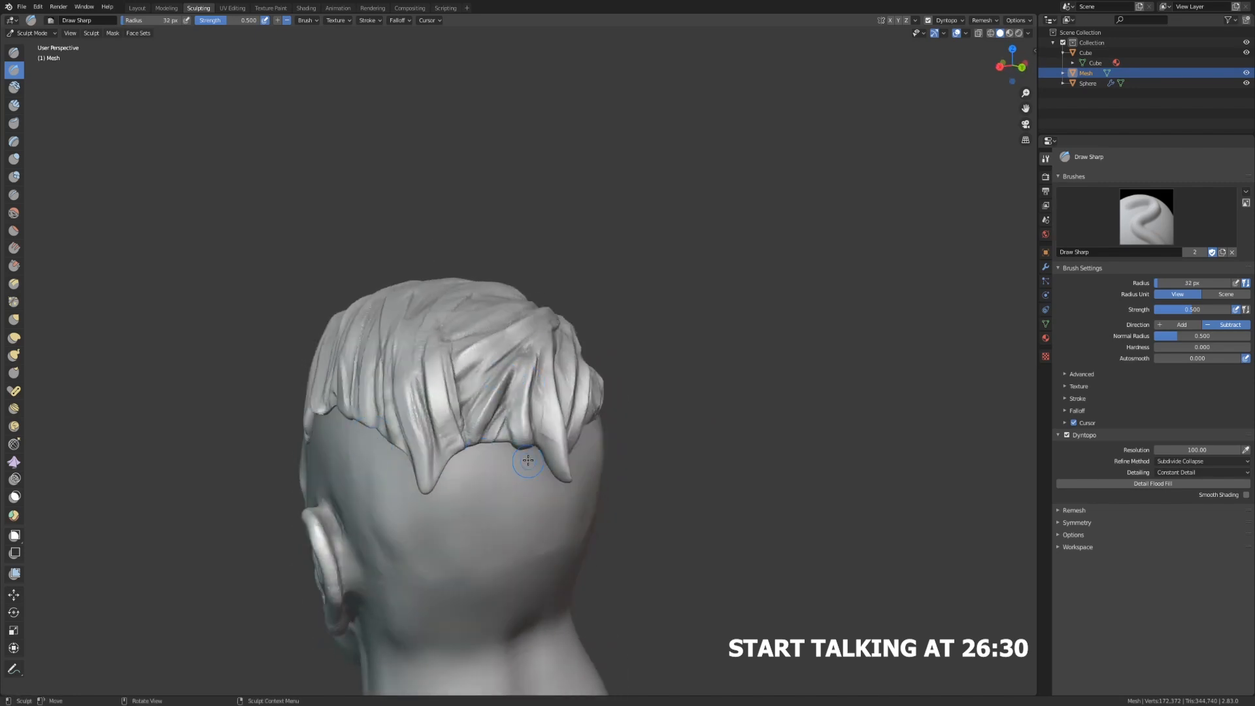
pyautogui.moveTo(429, 501); pyautogui.dragTo(457, 483, button='middle')
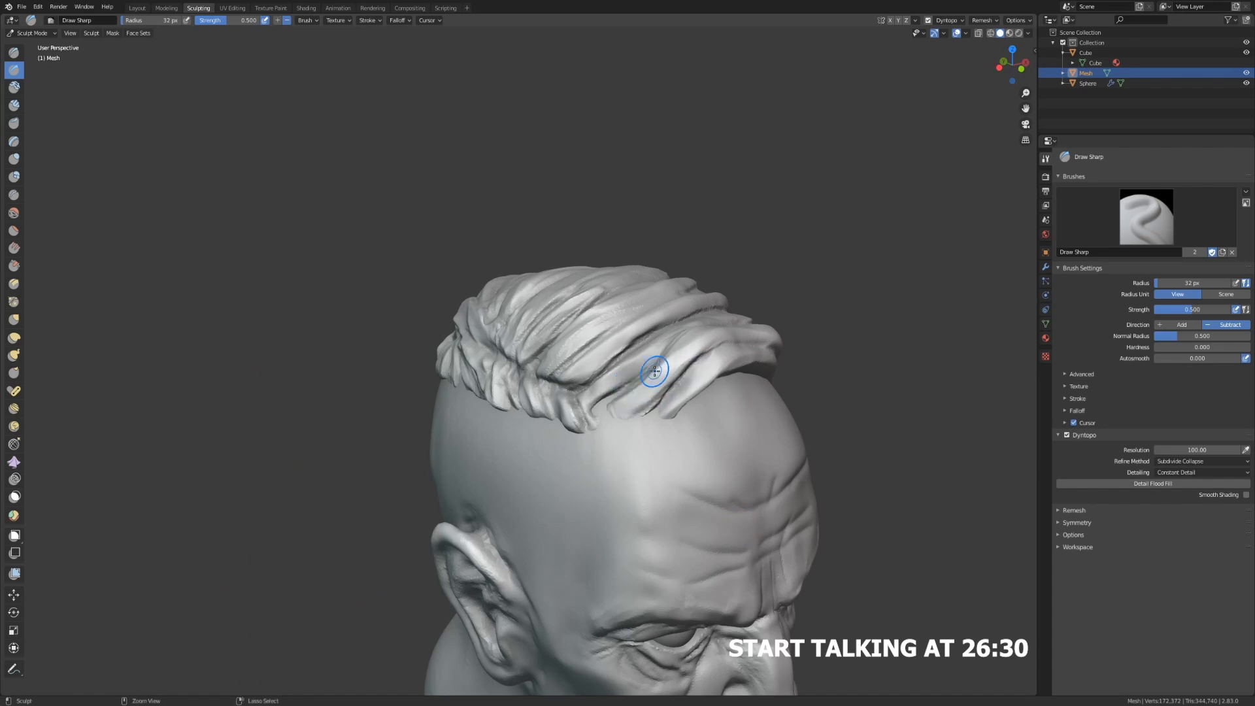
pyautogui.moveTo(654, 371); pyautogui.dragTo(639, 410)
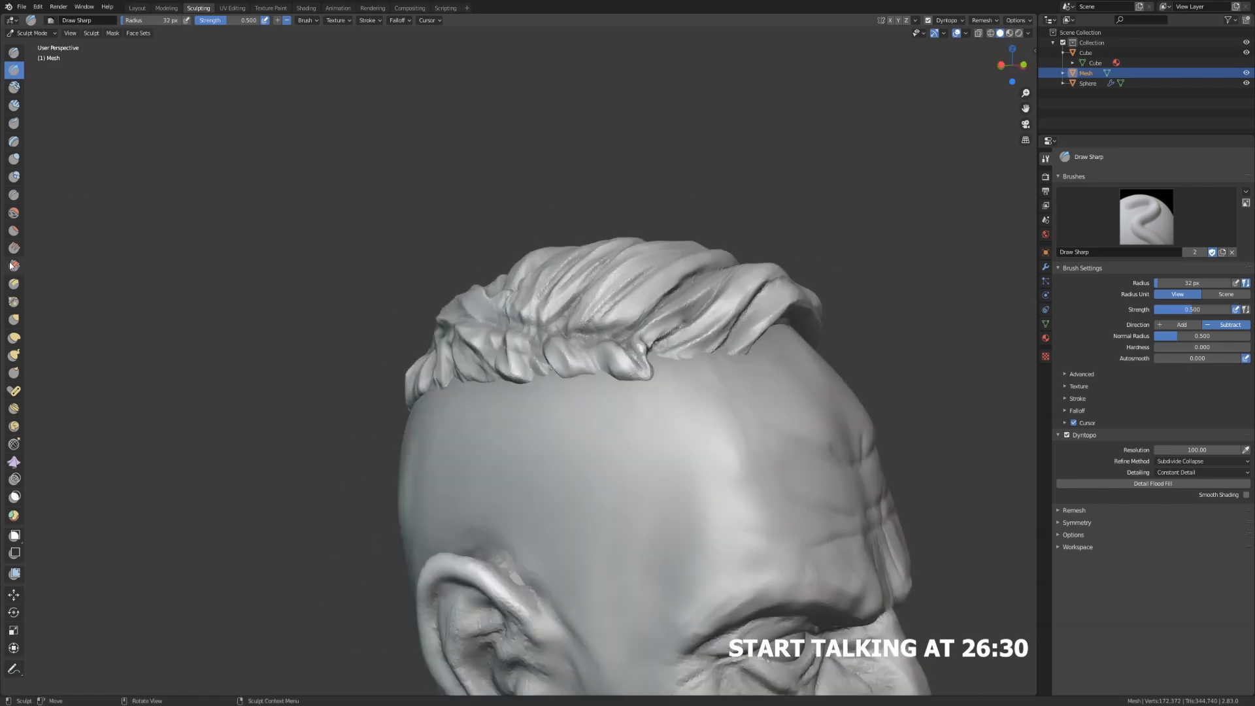
# Step: Flatten the side locks and the swept front strands with the Flatten brush at 32 px radius
pyautogui.hotkey('shift', 't')
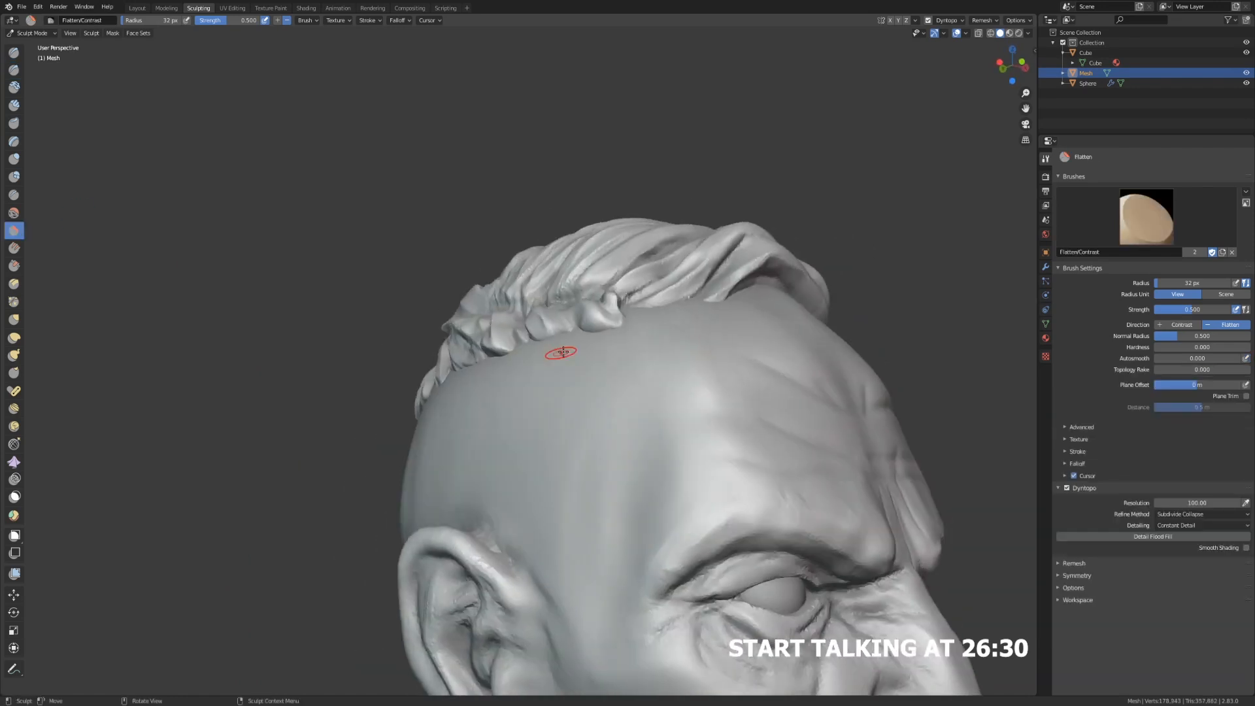
pyautogui.moveTo(620, 369); pyautogui.dragTo(437, 312, button='middle')
pyautogui.moveTo(498, 219); pyautogui.dragTo(281, 176, button='middle')
pyautogui.moveTo(458, 314); pyautogui.dragTo(487, 366, button='middle')
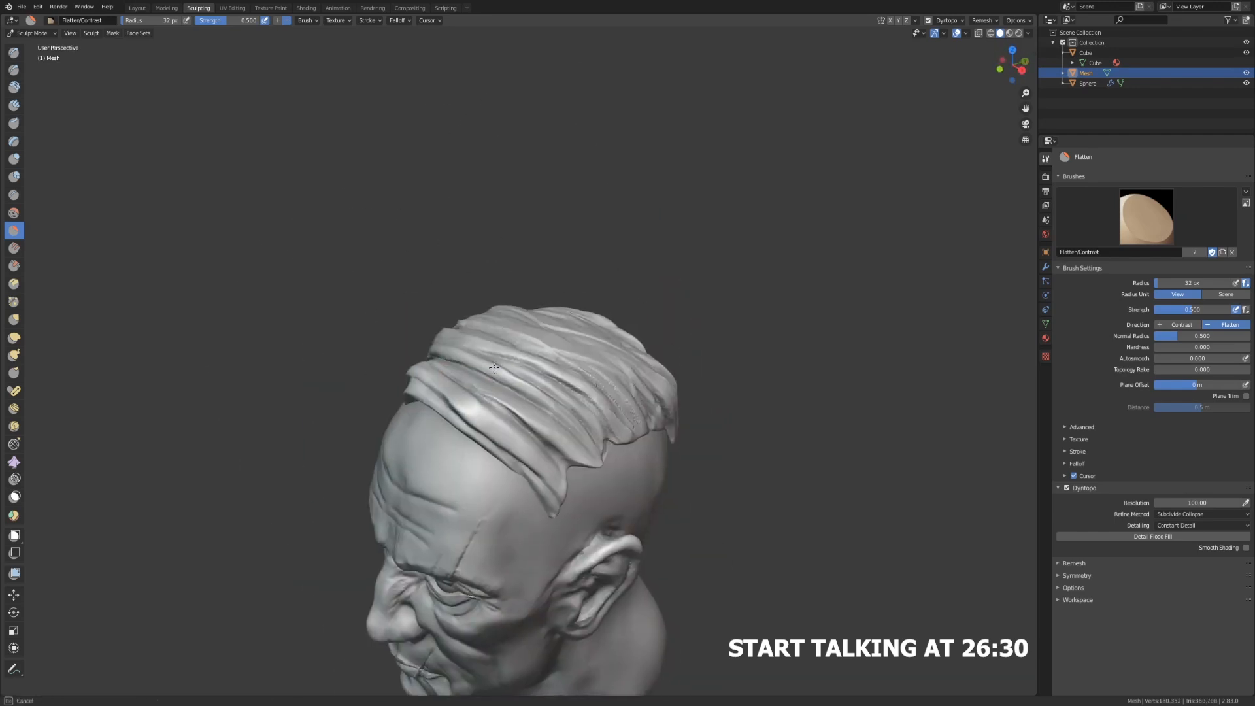
# Step: Pinch the strand ridges and lock tips around the hair with the Pinch brush at 45 px radius
pyautogui.press('p')
pyautogui.moveTo(506, 411); pyautogui.dragTo(366, 392, button='middle')
pyautogui.moveTo(588, 392)
pyautogui.mouseDown(button='middle')
pyautogui.moveTo(559, 350)
pyautogui.moveTo(483, 327)
pyautogui.mouseUp(button='middle')
pyautogui.moveTo(719, 340); pyautogui.dragTo(572, 348, button='middle')
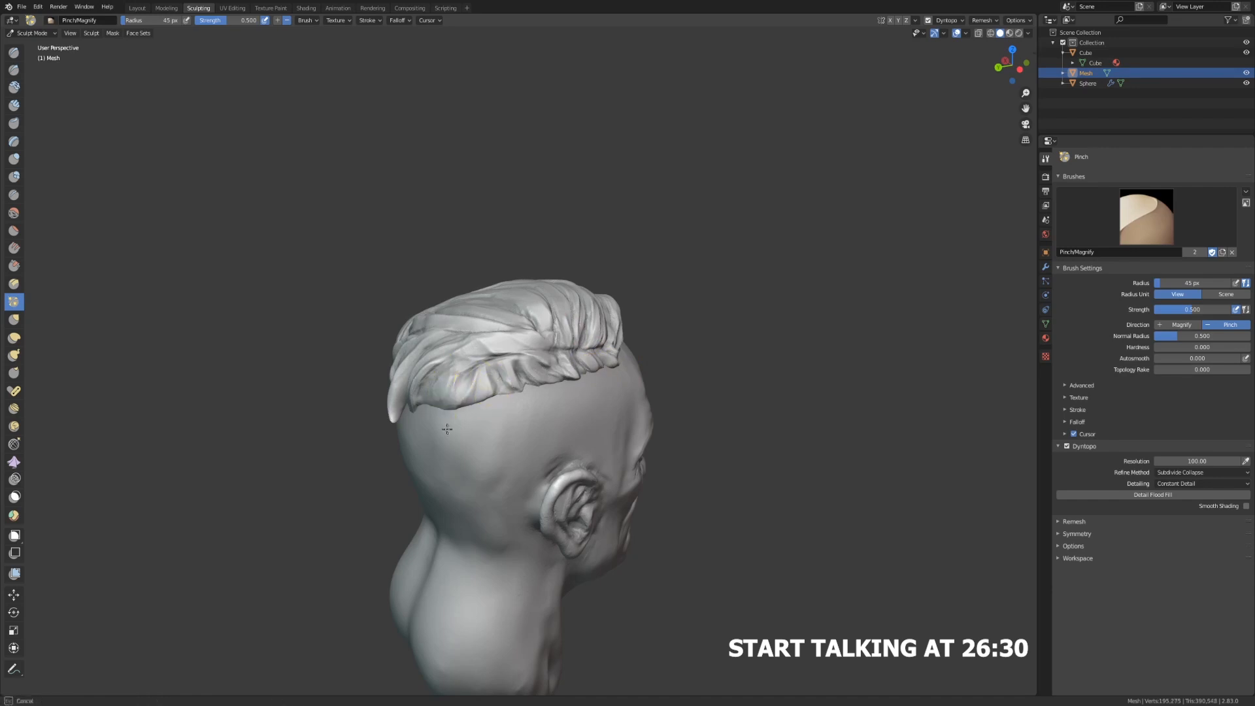
pyautogui.moveTo(447, 429); pyautogui.dragTo(320, 425, button='middle')
pyautogui.moveTo(588, 418); pyautogui.dragTo(465, 468, button='middle')
pyautogui.scroll(4, 464, 468)
pyautogui.moveTo(525, 305); pyautogui.dragTo(483, 314, button='middle')
pyautogui.scroll(-6, 555, 434)
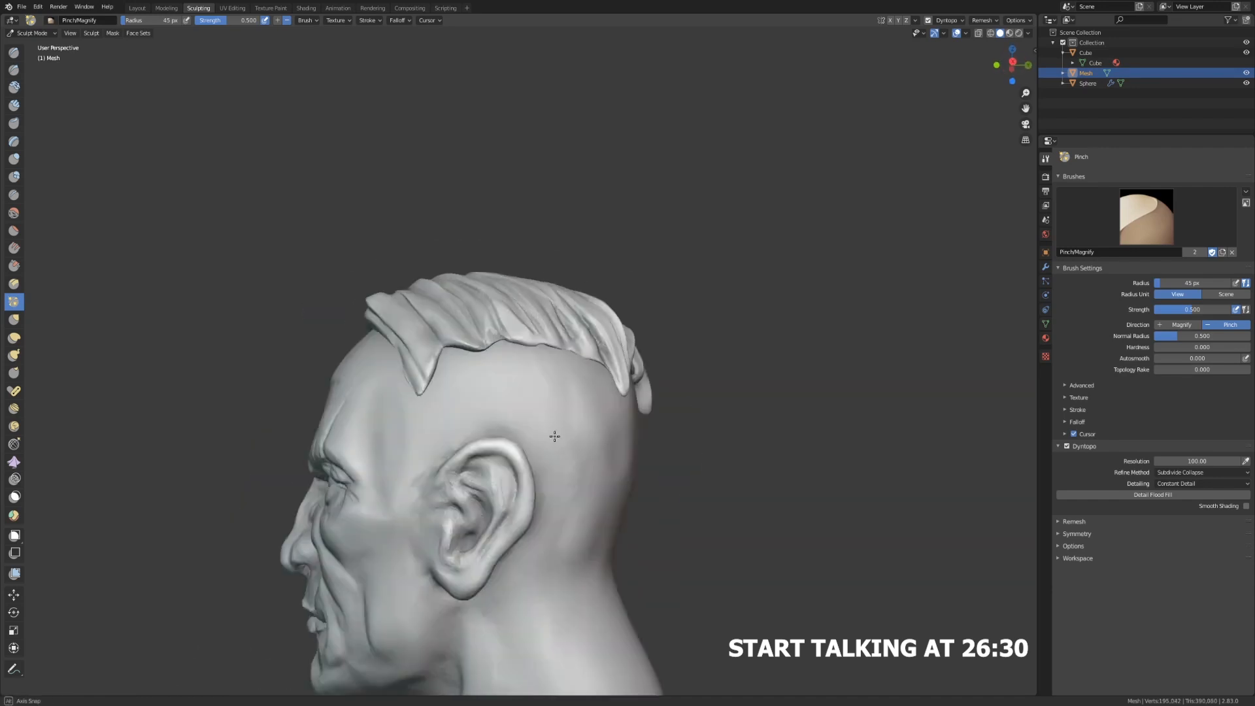
pyautogui.scroll(6, 554, 434)
# Step: Engrave thin strand lines on both sides of the hair with Draw Sharp, reducing the radius to 22 px
pyautogui.click(14, 70)
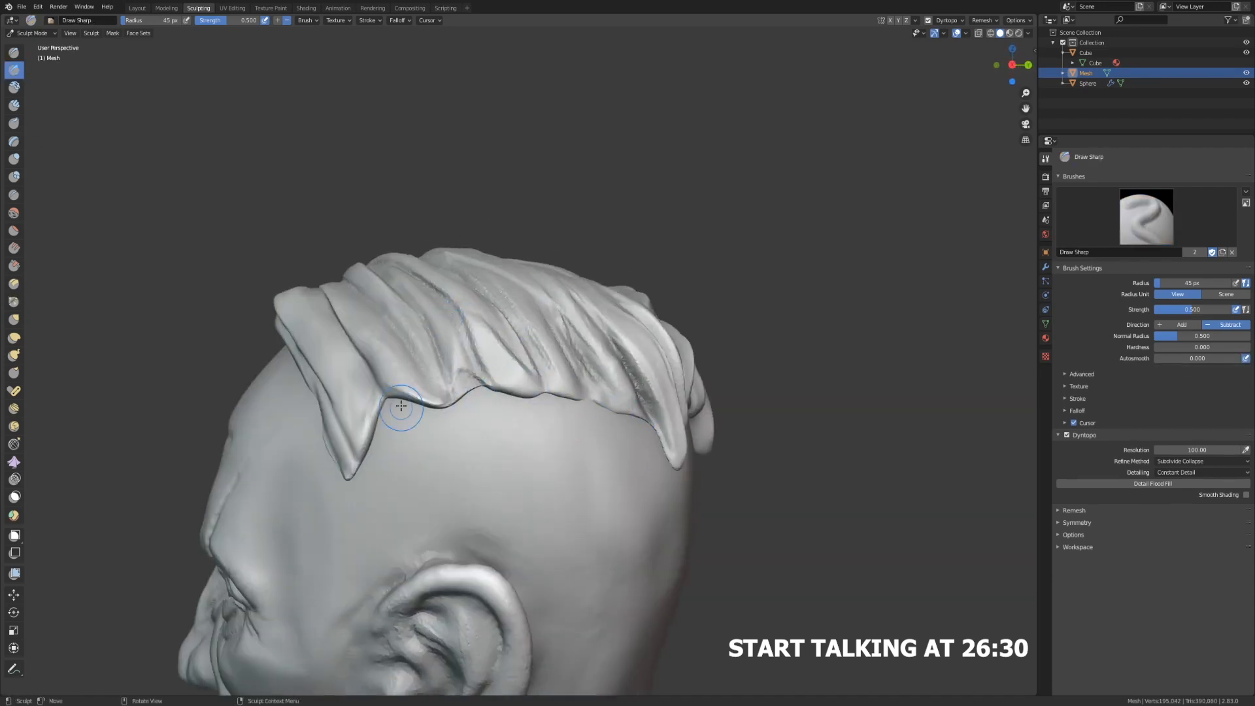
pyautogui.scroll(-3, 432, 374)
pyautogui.moveTo(432, 374); pyautogui.dragTo(604, 344, button='middle')
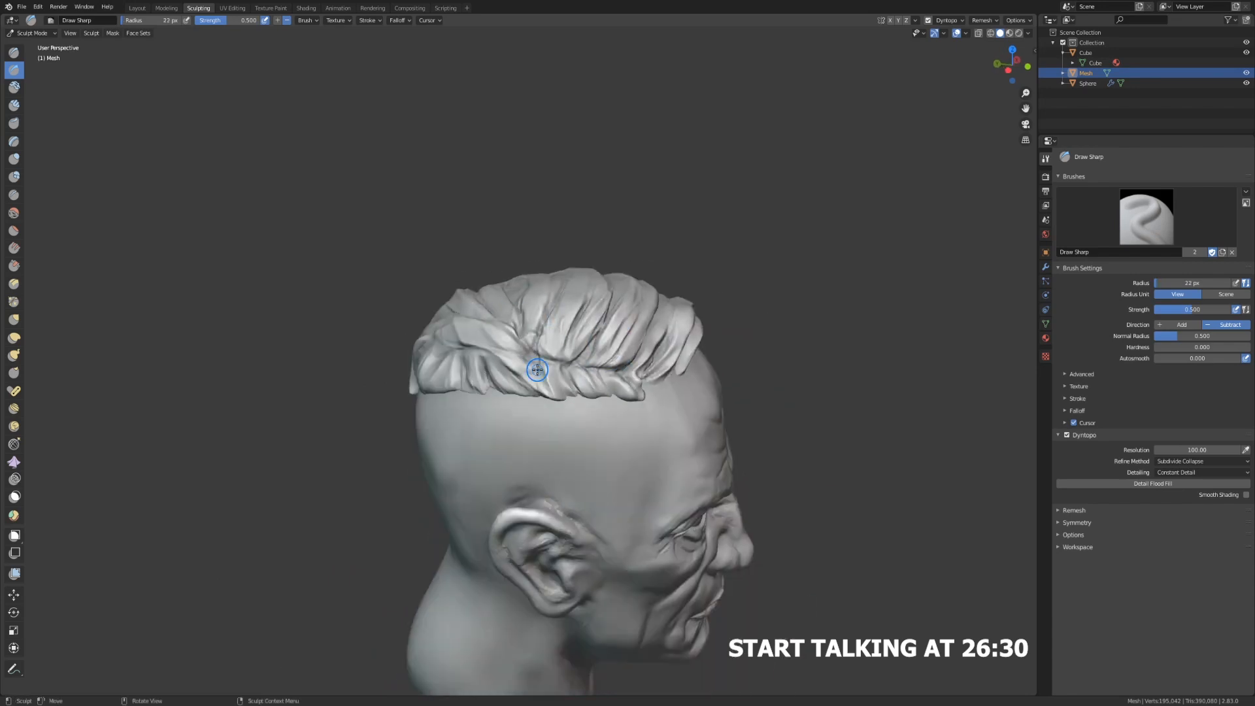
pyautogui.moveTo(527, 361); pyautogui.dragTo(473, 372, button='middle')
pyautogui.scroll(-5, 445, 420)
pyautogui.moveTo(445, 420)
pyautogui.mouseDown(button='middle')
pyautogui.moveTo(428, 418)
pyautogui.moveTo(538, 400)
pyautogui.mouseUp(button='middle')
pyautogui.scroll(6, 538, 401)
pyautogui.scroll(-3, 496, 426)
# Step: Smooth out uneven planes around the side and back of the hair with the Flatten brush
pyautogui.hotkey('shift', 't')
pyautogui.scroll(4, 496, 426)
pyautogui.moveTo(483, 484)
pyautogui.mouseDown(button='middle')
pyautogui.moveTo(421, 492)
pyautogui.moveTo(588, 503)
pyautogui.moveTo(614, 364)
pyautogui.moveTo(734, 443)
pyautogui.moveTo(758, 437)
pyautogui.mouseUp(button='middle')
pyautogui.scroll(-4, 421, 493)
pyautogui.scroll(4, 614, 364)
pyautogui.scroll(-4, 678, 182)
pyautogui.moveTo(678, 182); pyautogui.dragTo(637, 184, button='middle')
# Step: Crease the crown strands with Draw Sharp, and flatten their surfaces with the Flatten brush at 55 px radius
pyautogui.click(14, 70)
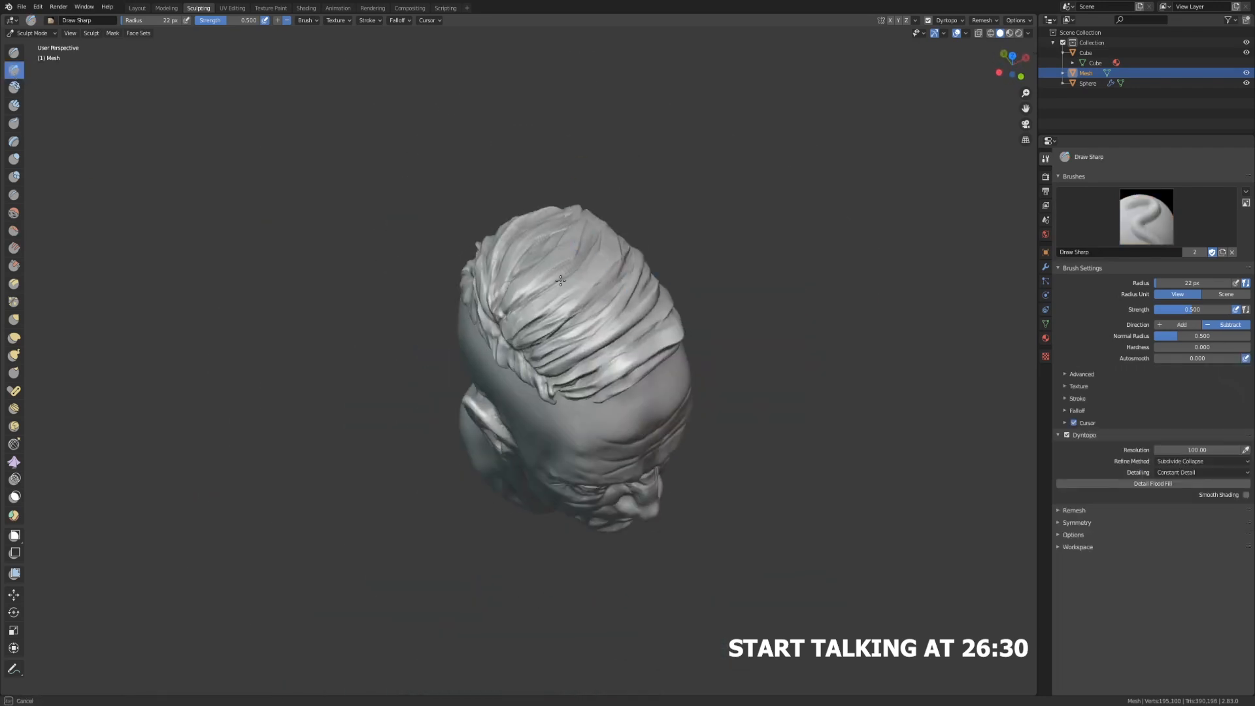
pyautogui.keyDown('ctrl'); pyautogui.moveTo(605, 236); pyautogui.dragTo(606, 189, button='middle'); pyautogui.keyUp('ctrl')
pyautogui.moveTo(588, 275); pyautogui.dragTo(633, 274, button='middle')
pyautogui.hotkey('shift', 't')
pyautogui.moveTo(633, 275); pyautogui.dragTo(677, 310)
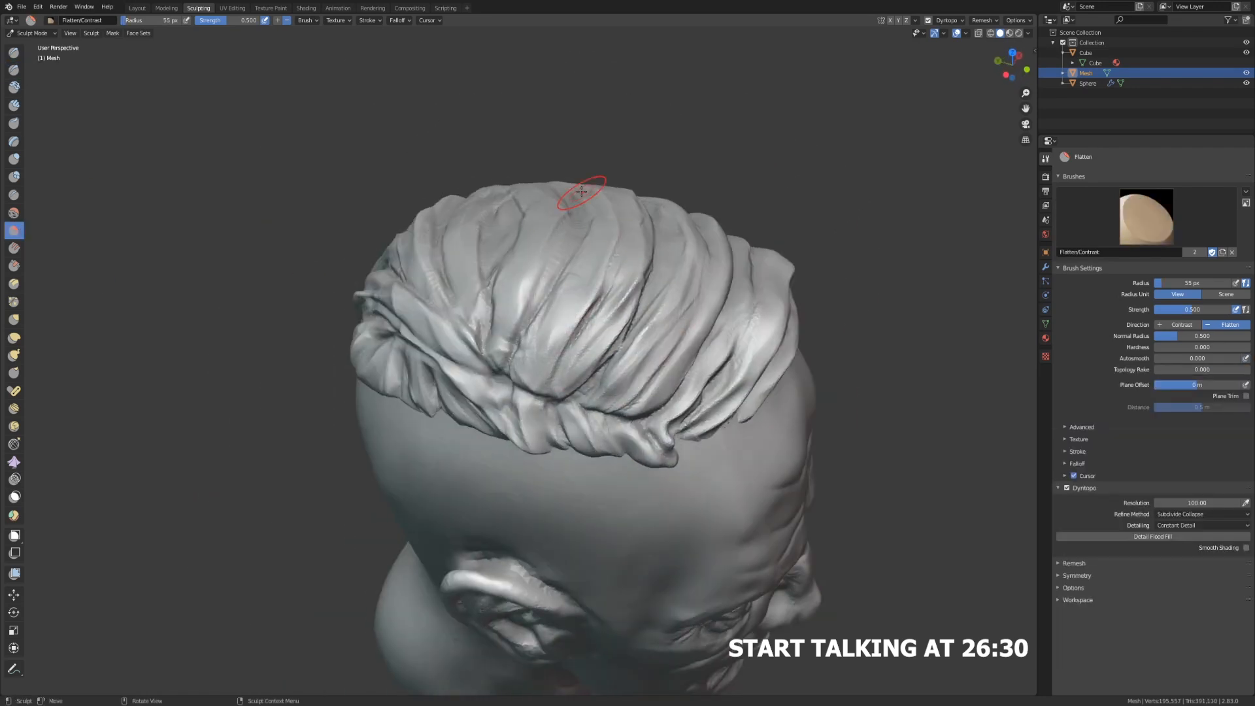
pyautogui.keyDown('ctrl'); pyautogui.moveTo(535, 287); pyautogui.dragTo(517, 339, button='middle'); pyautogui.keyUp('ctrl')
pyautogui.moveTo(516, 339); pyautogui.dragTo(497, 378, button='middle')
# Step: Pinch the ridges of the crown and side strands to tighten them
pyautogui.press('p')
pyautogui.moveTo(497, 378); pyautogui.dragTo(523, 339)
pyautogui.scroll(-4, 523, 339)
pyautogui.moveTo(588, 392)
pyautogui.mouseDown(button='middle')
pyautogui.moveTo(775, 378)
pyautogui.moveTo(582, 209)
pyautogui.moveTo(477, 343)
pyautogui.moveTo(556, 333)
pyautogui.moveTo(408, 412)
pyautogui.mouseUp(button='middle')
pyautogui.scroll(5, 582, 210)
pyautogui.scroll(-4, 583, 209)
# Step: Adjust the temple lock and overall hair volume with the Grab brush at 124 px radius
pyautogui.press('g')
pyautogui.scroll(3, 477, 342)
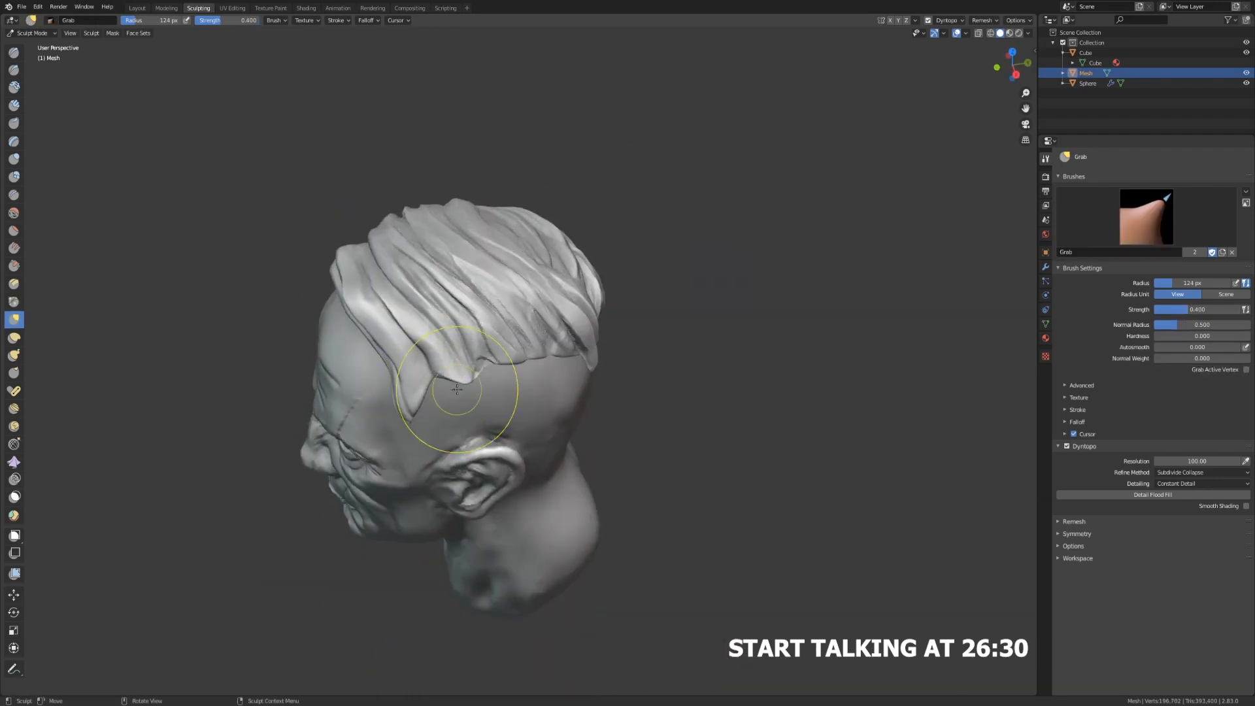
pyautogui.moveTo(469, 383); pyautogui.dragTo(340, 320, button='middle')
pyautogui.moveTo(457, 316); pyautogui.dragTo(750, 371, button='middle')
pyautogui.scroll(-2, 608, 339)
pyautogui.scroll(3, 743, 373)
pyautogui.moveTo(579, 275); pyautogui.dragTo(523, 340, button='middle')
pyautogui.scroll(2, 437, 390)
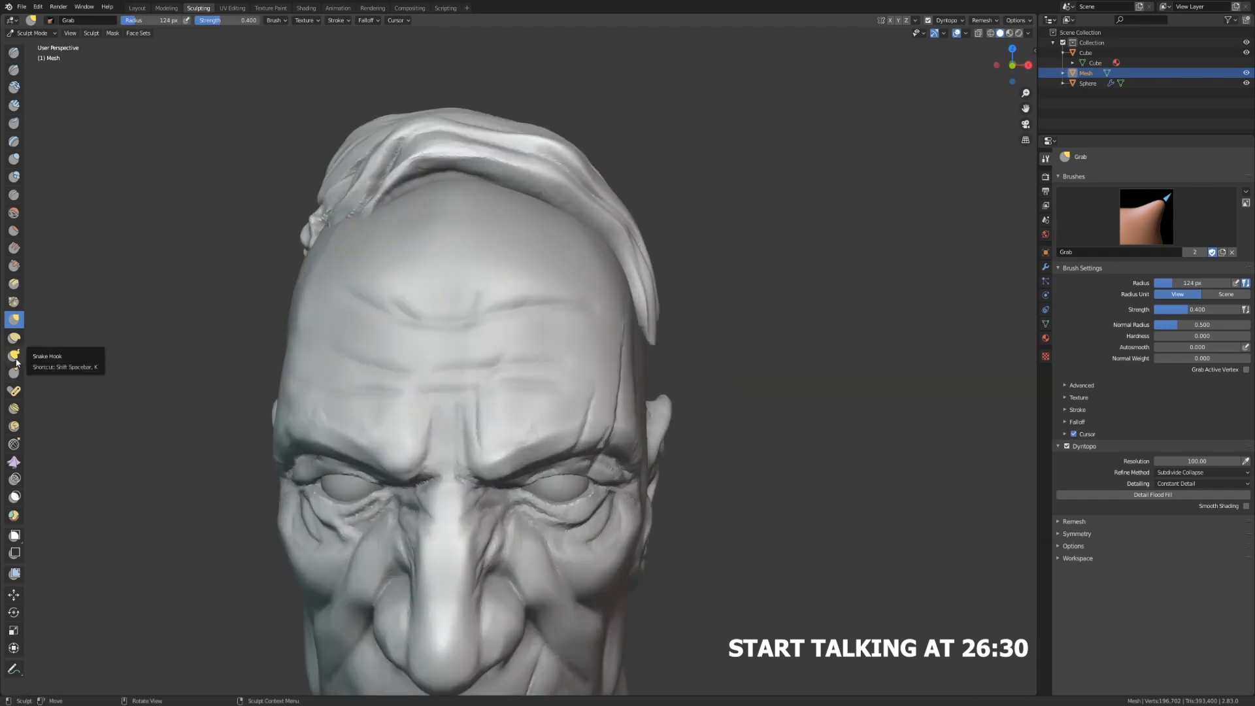
# Step: Pull a pointed lock down over the forehead with Snake Hook and thicken it with Clay Strips at 40 px radius
pyautogui.click(16, 361)
pyautogui.moveTo(539, 170); pyautogui.dragTo(541, 217)
pyautogui.moveTo(575, 288)
pyautogui.mouseDown(button='middle')
pyautogui.moveTo(504, 383)
pyautogui.moveTo(506, 326)
pyautogui.mouseUp(button='middle')
pyautogui.click(14, 70)
pyautogui.click(14, 106)
pyautogui.moveTo(418, 274); pyautogui.dragTo(412, 319)
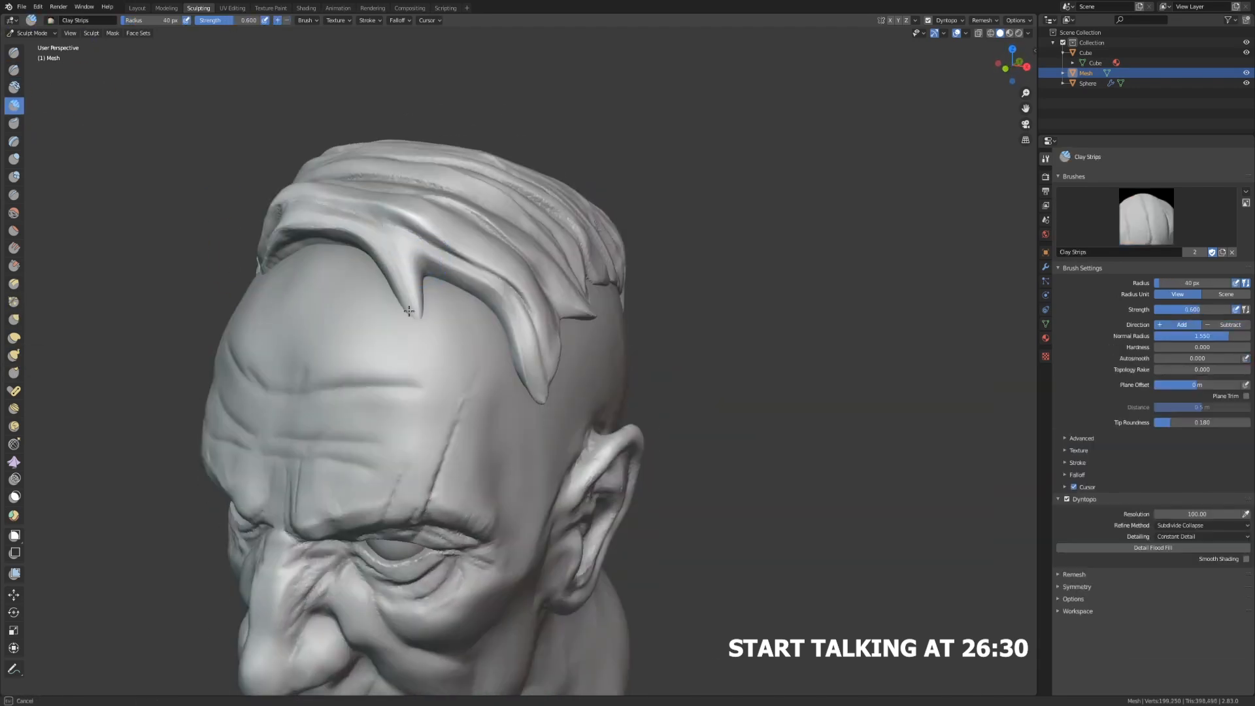
# Step: Define the forehead lock and adjoining front strands with Draw Sharp creases
pyautogui.click(13, 70)
pyautogui.scroll(-2, 425, 249)
pyautogui.moveTo(428, 222)
pyautogui.mouseDown(button='middle')
pyautogui.moveTo(423, 280)
pyautogui.moveTo(442, 210)
pyautogui.moveTo(392, 235)
pyautogui.mouseUp(button='middle')
pyautogui.scroll(-3, 497, 352)
pyautogui.moveTo(496, 366)
pyautogui.mouseDown(button='middle')
pyautogui.moveTo(575, 337)
pyautogui.moveTo(509, 307)
pyautogui.mouseUp(button='middle')
pyautogui.scroll(6, 440, 272)
pyautogui.moveTo(440, 272); pyautogui.dragTo(496, 314, button='middle')
# Step: Set the Dyntopo resolution to 125, add Clay Strips strokes to the side strands, and pinch their edges
pyautogui.click(14, 105)
pyautogui.click(1196, 514)
pyautogui.write('125')
pyautogui.press('Return')
pyautogui.moveTo(523, 186); pyautogui.dragTo(447, 247)
pyautogui.moveTo(344, 290); pyautogui.dragTo(358, 302)
pyautogui.click(13, 302)
pyautogui.moveTo(372, 366)
pyautogui.mouseDown(button='middle')
pyautogui.moveTo(423, 369)
pyautogui.moveTo(392, 367)
pyautogui.mouseUp(button='middle')
# Step: Cut fine detail lines into the side locks and swept front hair with Draw Sharp at 22 to 23 px radius
pyautogui.click(14, 70)
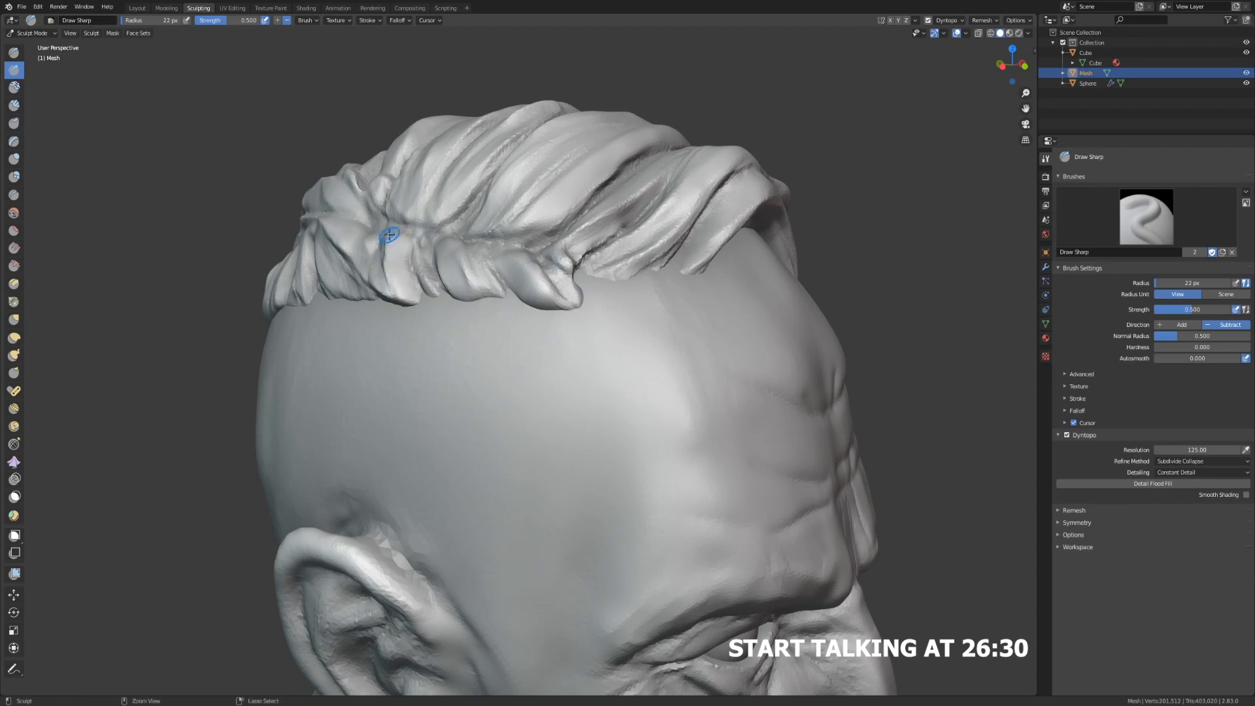
pyautogui.moveTo(390, 239); pyautogui.dragTo(432, 229, button='middle')
pyautogui.moveTo(541, 305); pyautogui.dragTo(700, 353, button='middle')
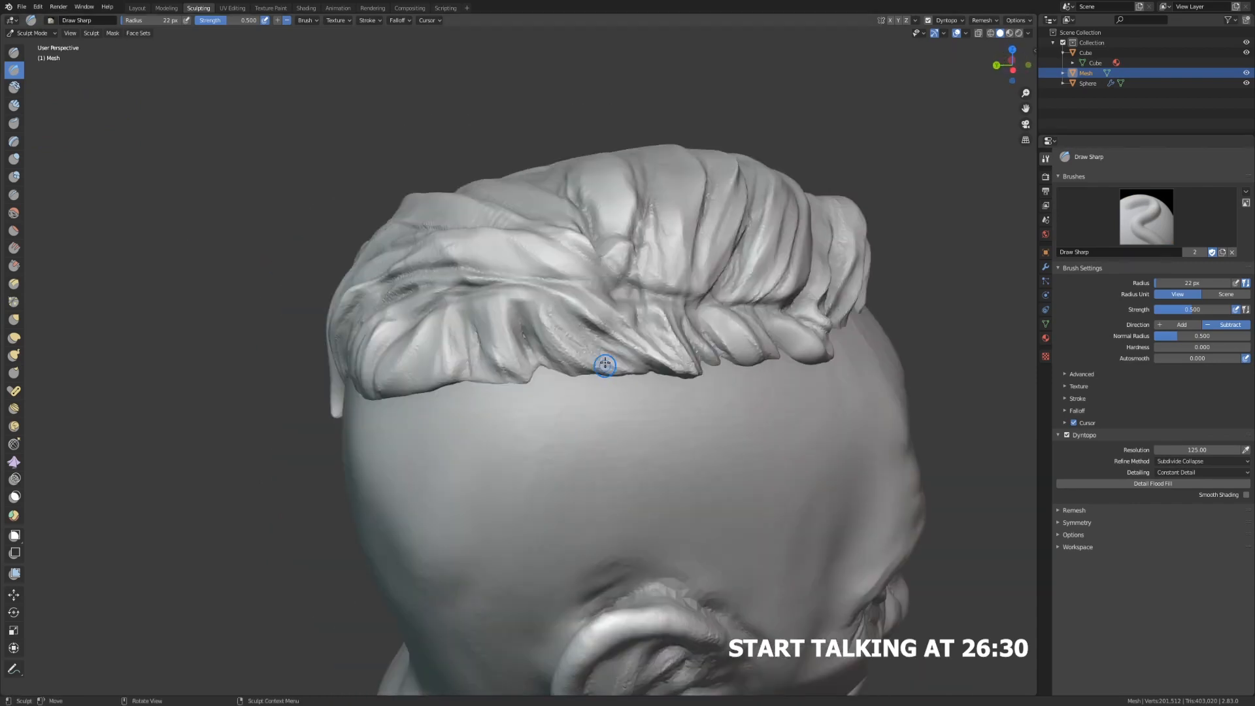
pyautogui.moveTo(626, 330); pyautogui.dragTo(590, 396, button='middle')
pyautogui.moveTo(528, 338); pyautogui.dragTo(358, 317, button='middle')
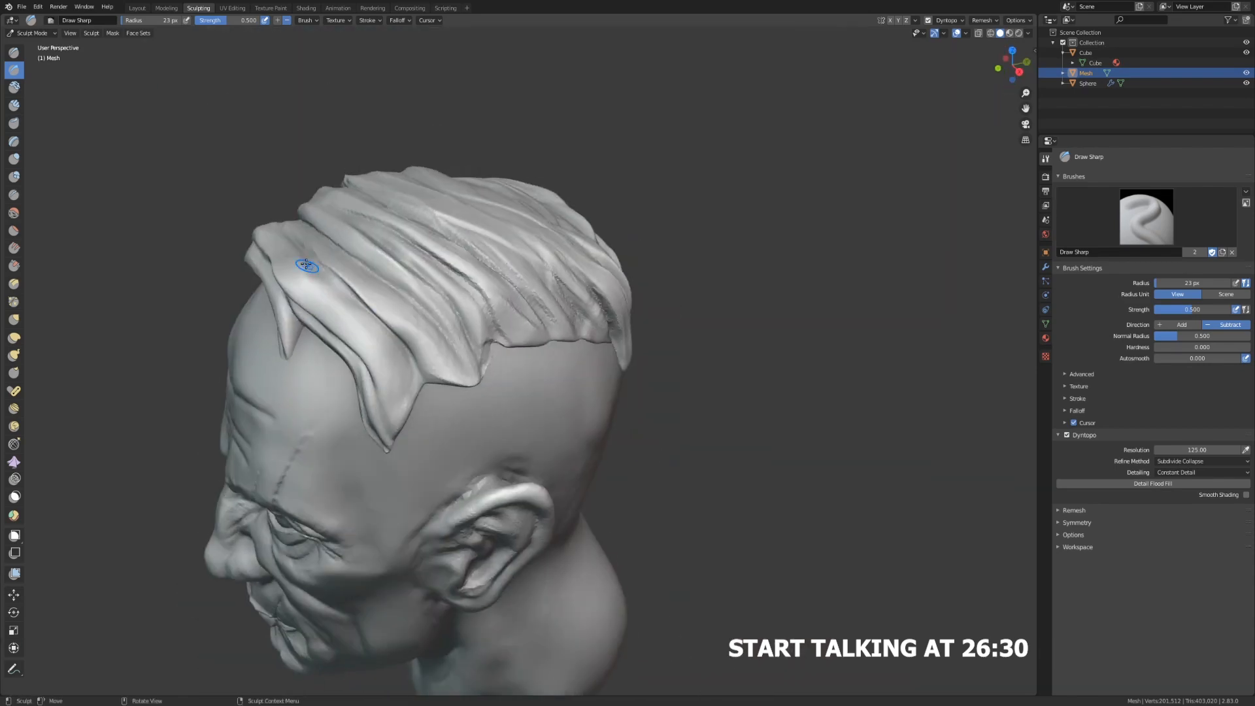
pyautogui.moveTo(462, 353)
pyautogui.mouseDown(button='middle')
pyautogui.moveTo(556, 376)
pyautogui.moveTo(458, 340)
pyautogui.mouseUp(button='middle')
pyautogui.scroll(-4, 555, 375)
pyautogui.scroll(4, 556, 366)
pyautogui.moveTo(366, 321)
pyautogui.mouseDown(button='middle')
pyautogui.moveTo(498, 314)
pyautogui.moveTo(420, 288)
pyautogui.mouseUp(button='middle')
# Step: Adjust the overall hair shape with the Grab brush at 237 px radius
pyautogui.press('g')
pyautogui.press('f')
pyautogui.click(461, 304)
pyautogui.scroll(-5, 461, 304)
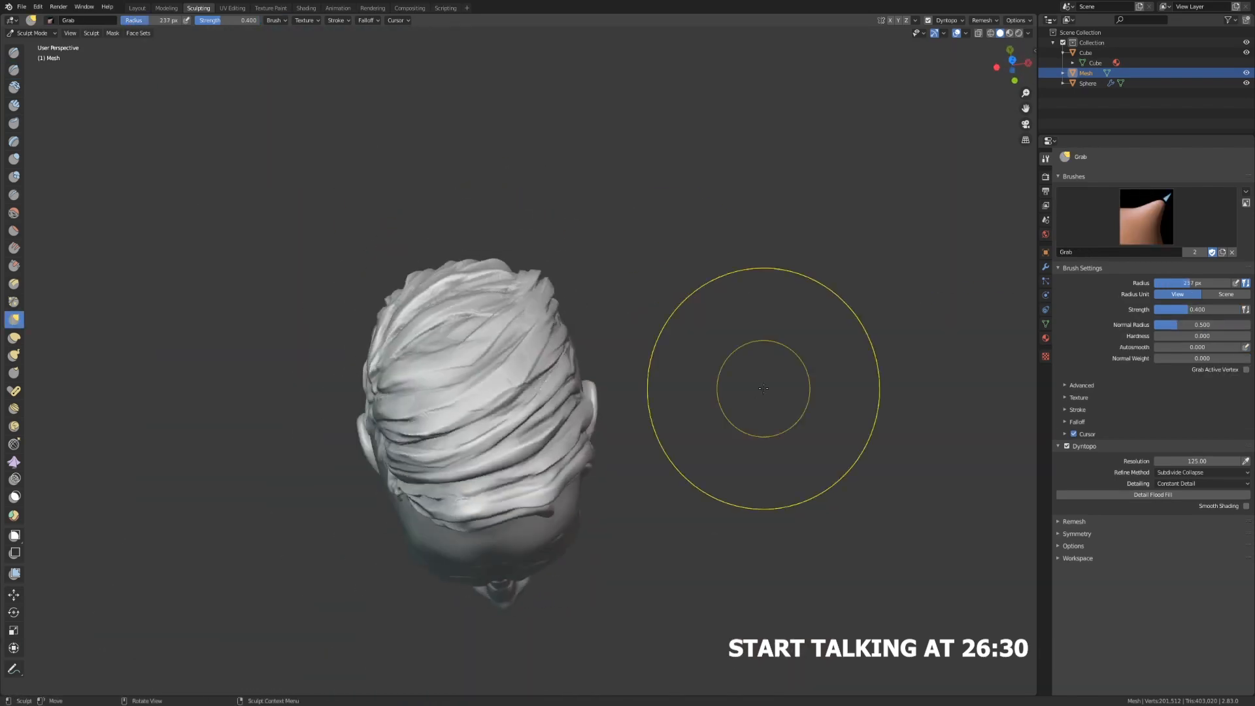
# Step: Tighten the hair strands on the crown and back with the Pinch/Magnify brush at 89 px radius
pyautogui.press('p')
pyautogui.scroll(4, 547, 373)
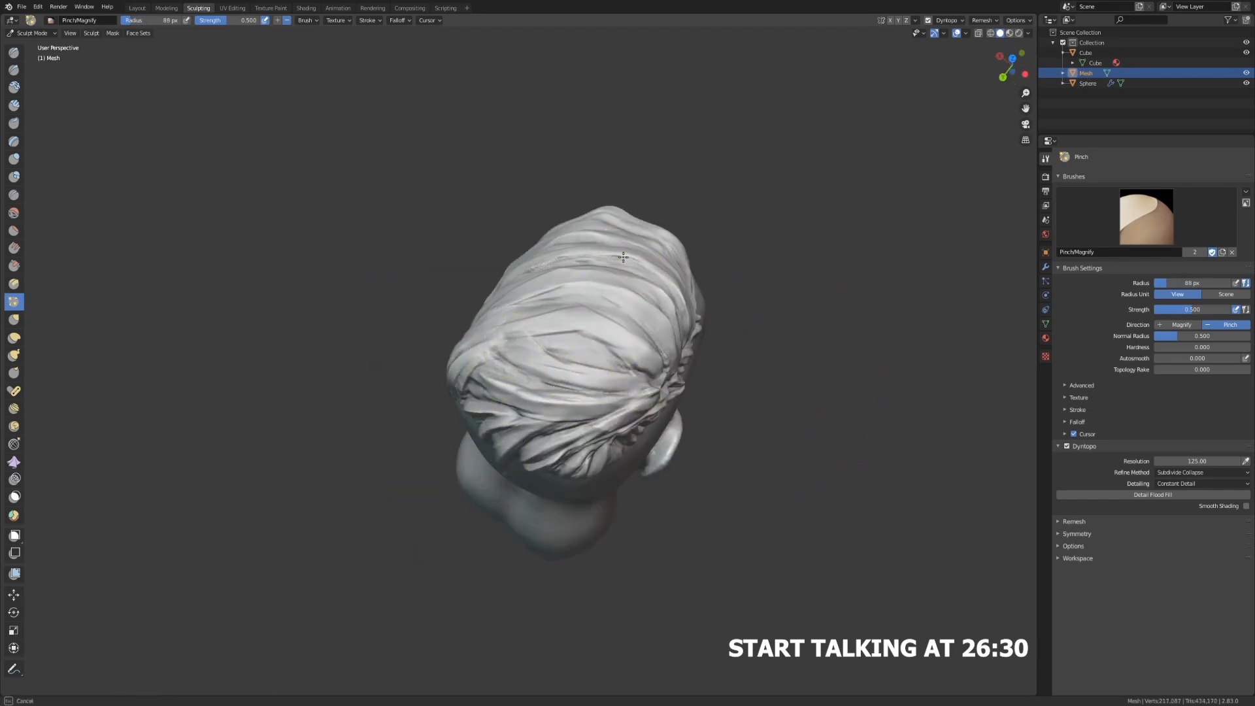
pyautogui.moveTo(555, 229); pyautogui.dragTo(582, 423, button='middle')
pyautogui.scroll(2, 583, 422)
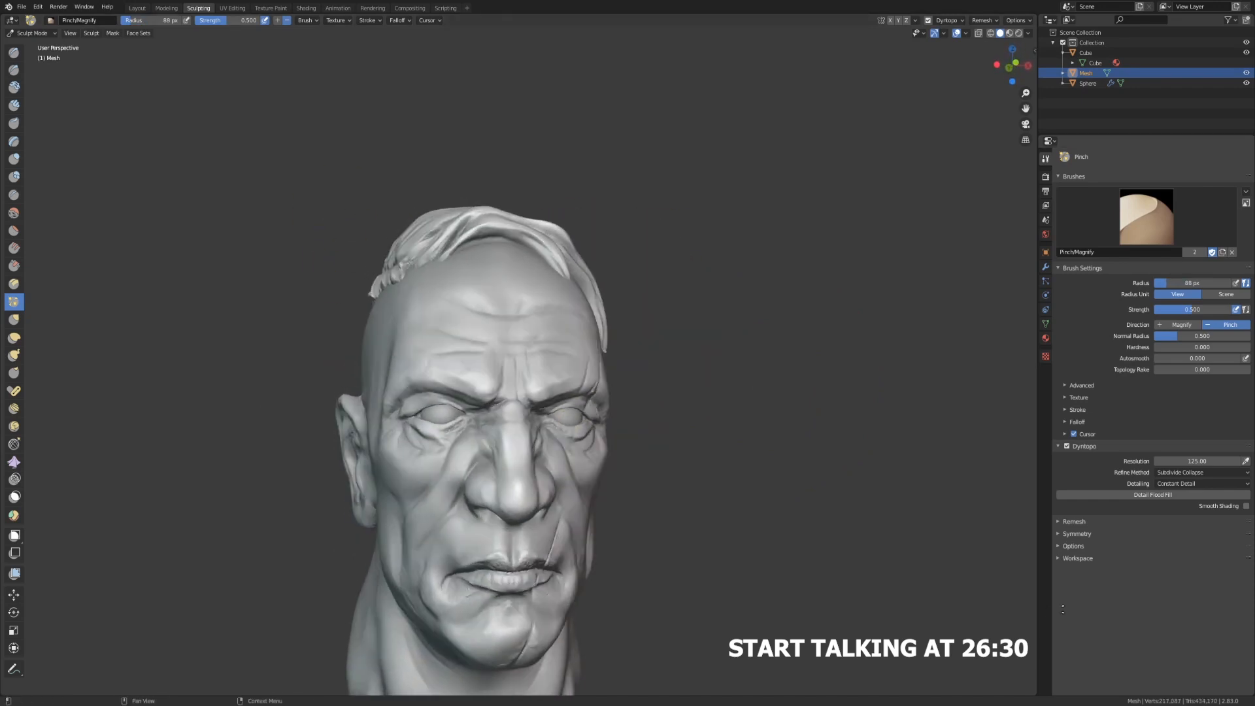
# Step: Switch sculpting to the head object with the Draw brush and give the brush a new Stucci texture
pyautogui.scroll(-2, 487, 392)
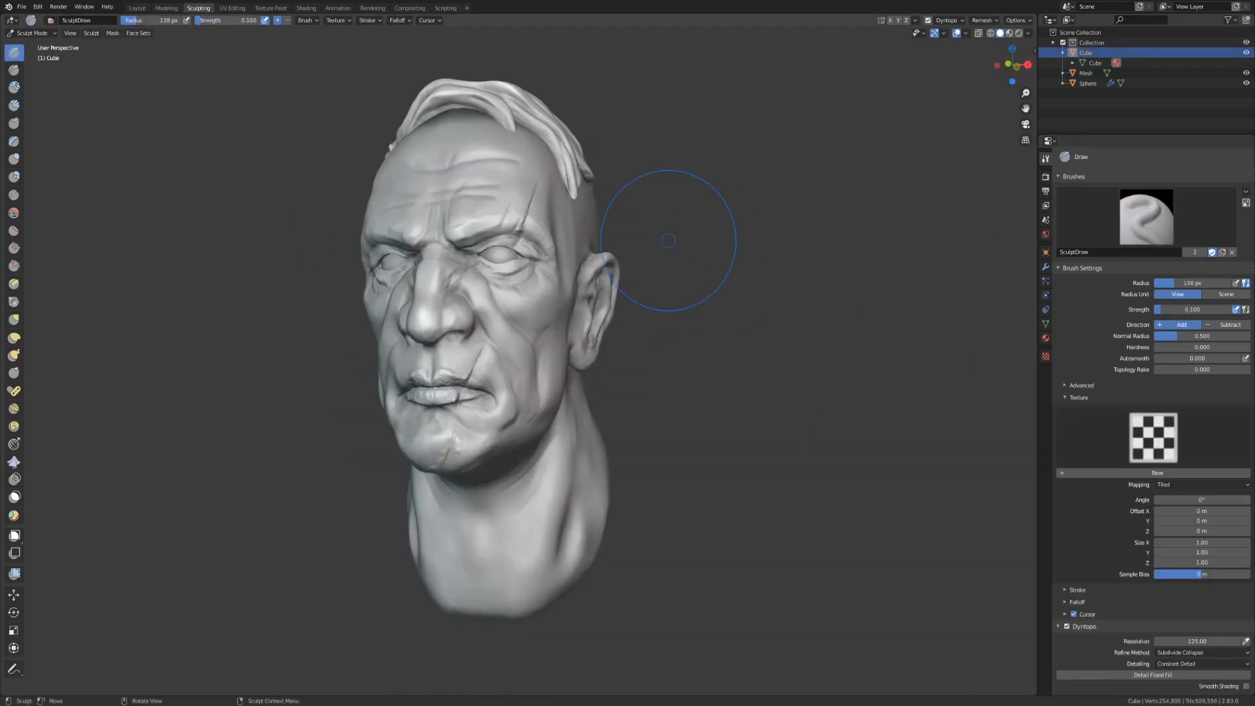
pyautogui.moveTo(650, 246); pyautogui.dragTo(757, 271, button='middle')
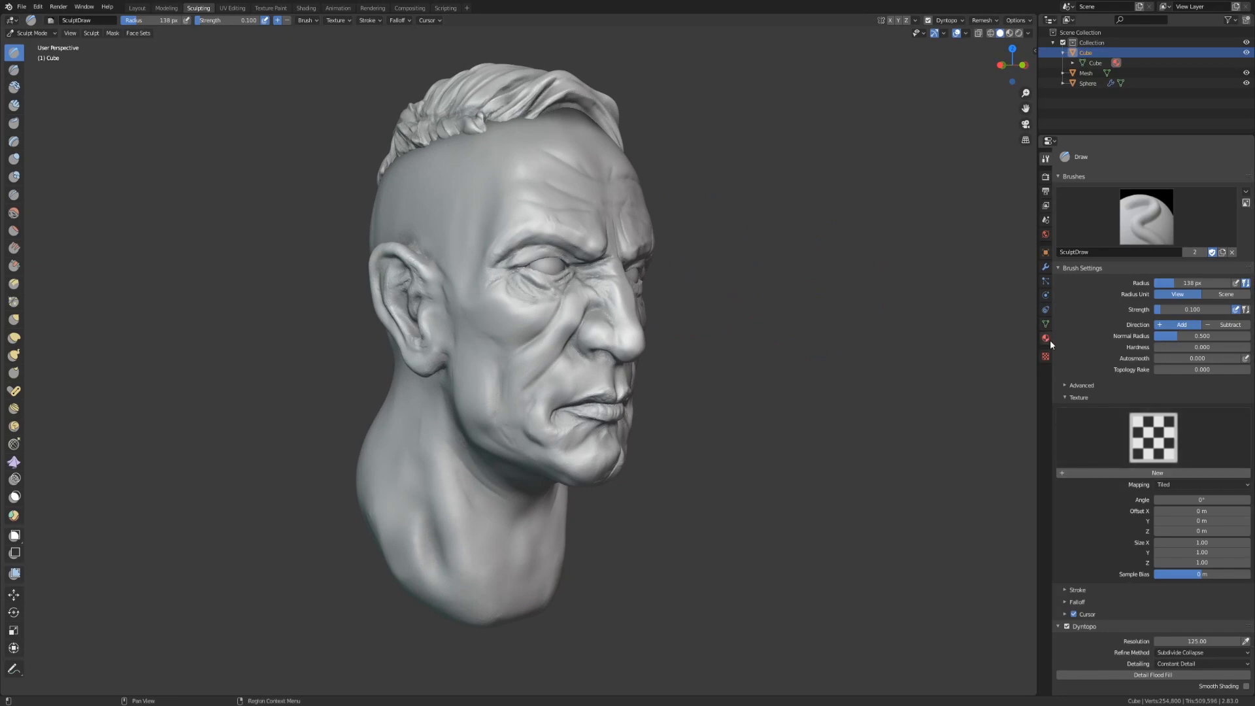
pyautogui.click(1046, 356)
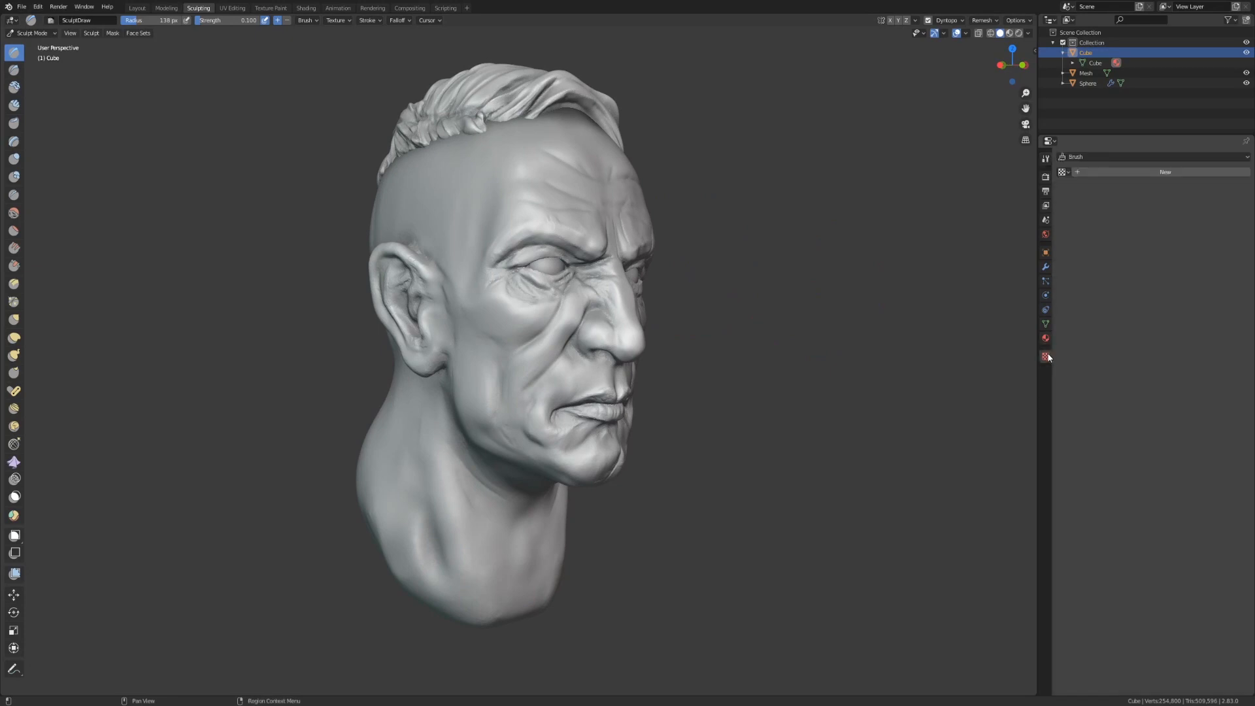
pyautogui.click(1124, 171)
pyautogui.click(1129, 187)
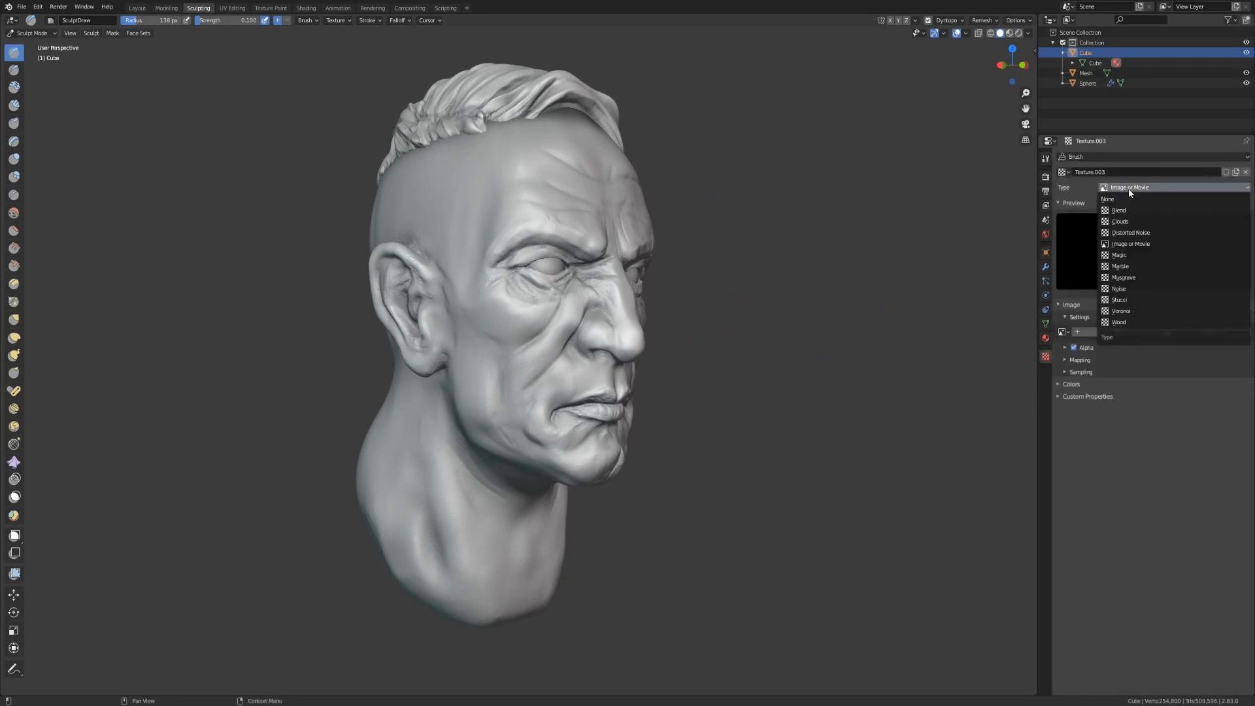
pyautogui.click(1131, 300)
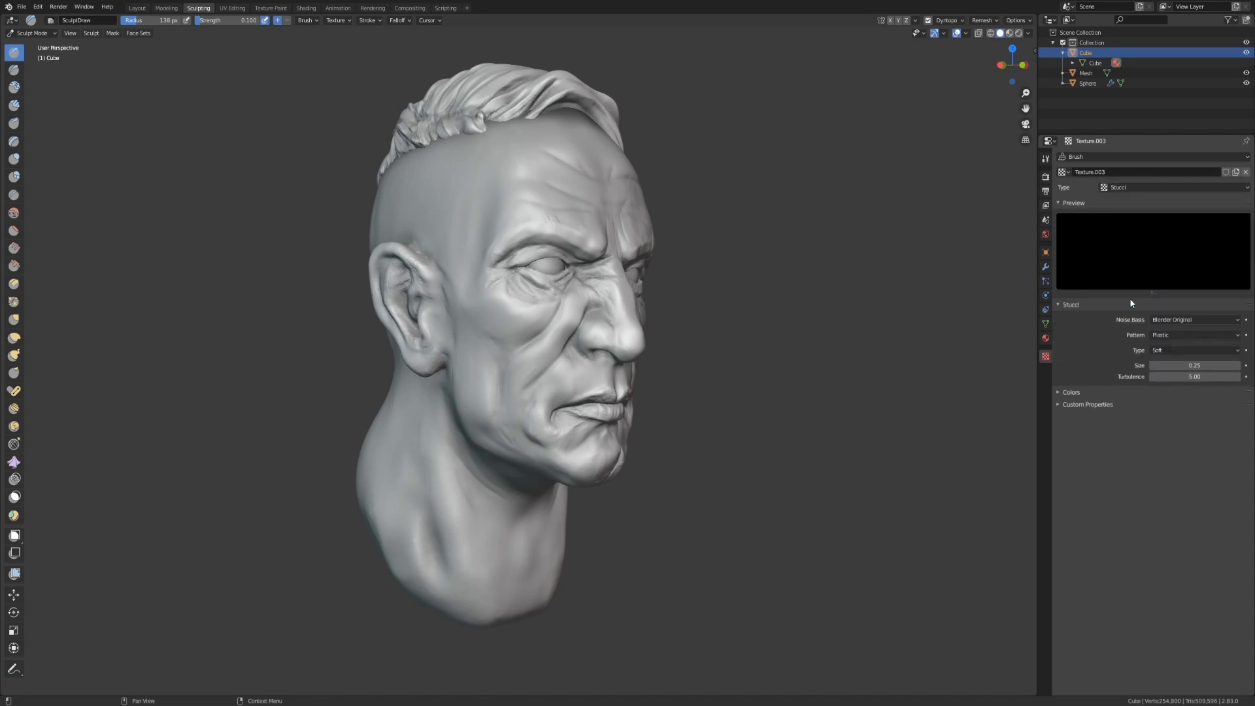
# Step: Set the Stucci texture's type to Hard and its noise basis to Voronoi F1
pyautogui.click(1163, 349)
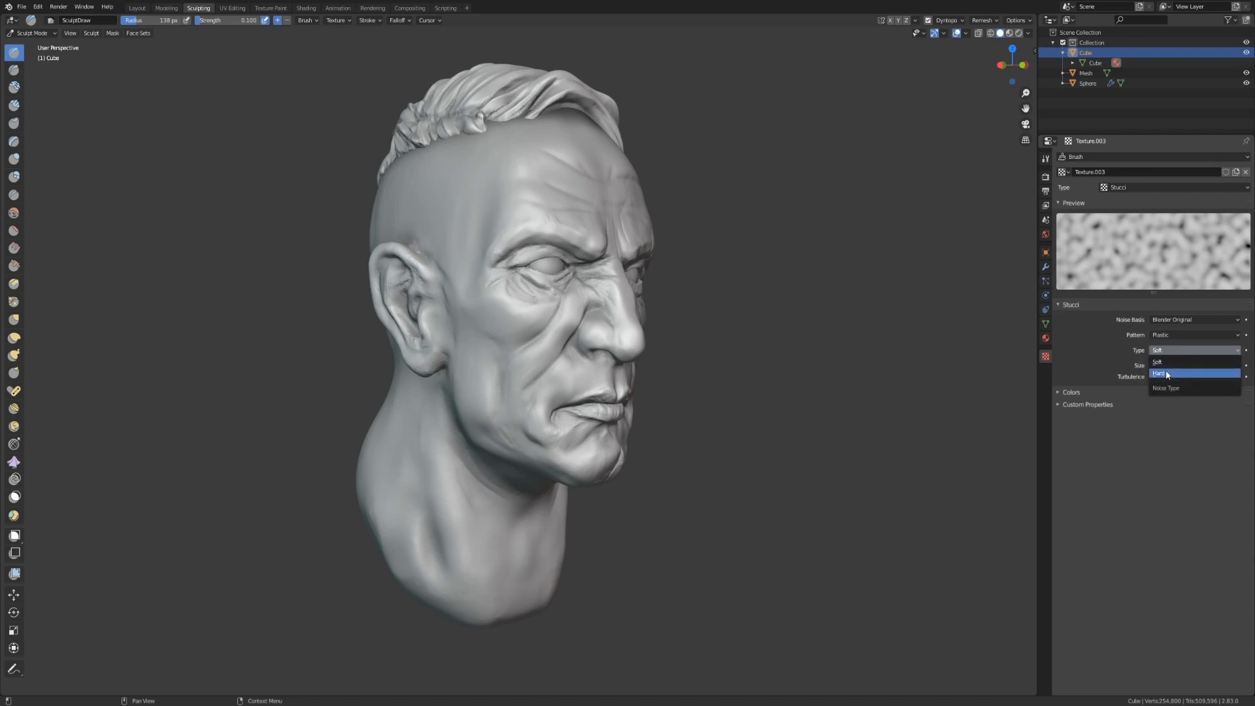
pyautogui.click(1166, 370)
pyautogui.click(1176, 319)
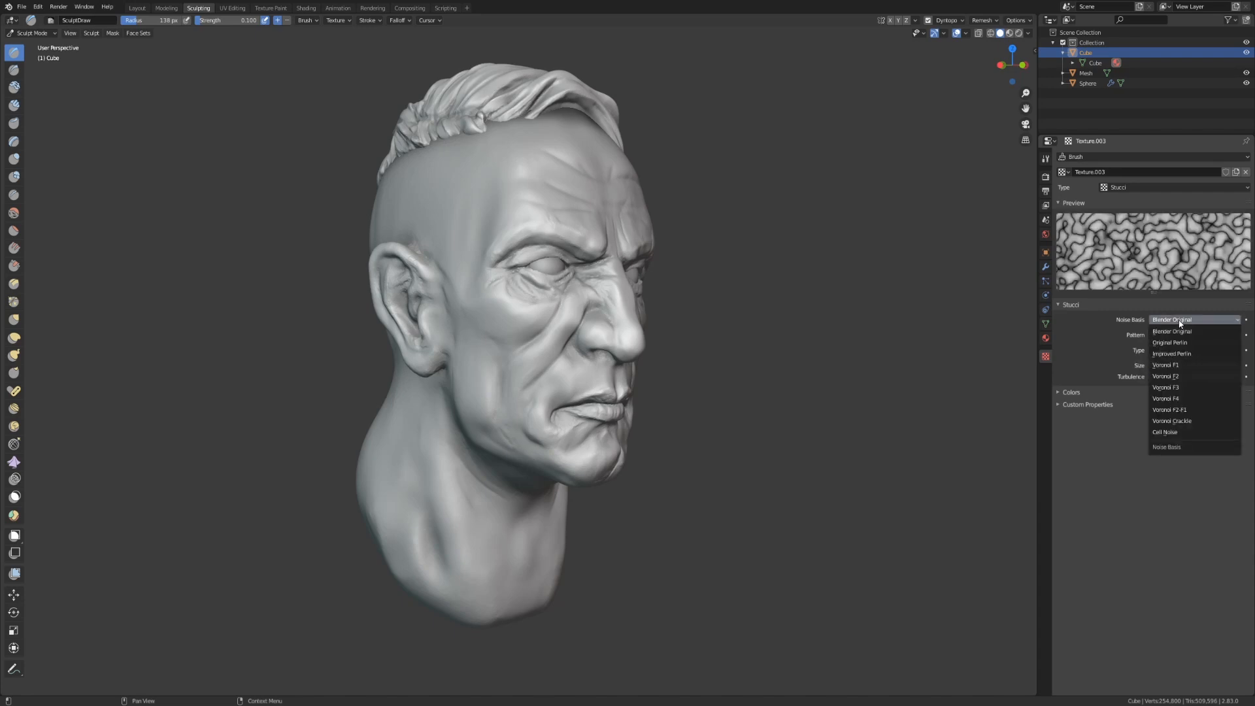
pyautogui.click(1170, 364)
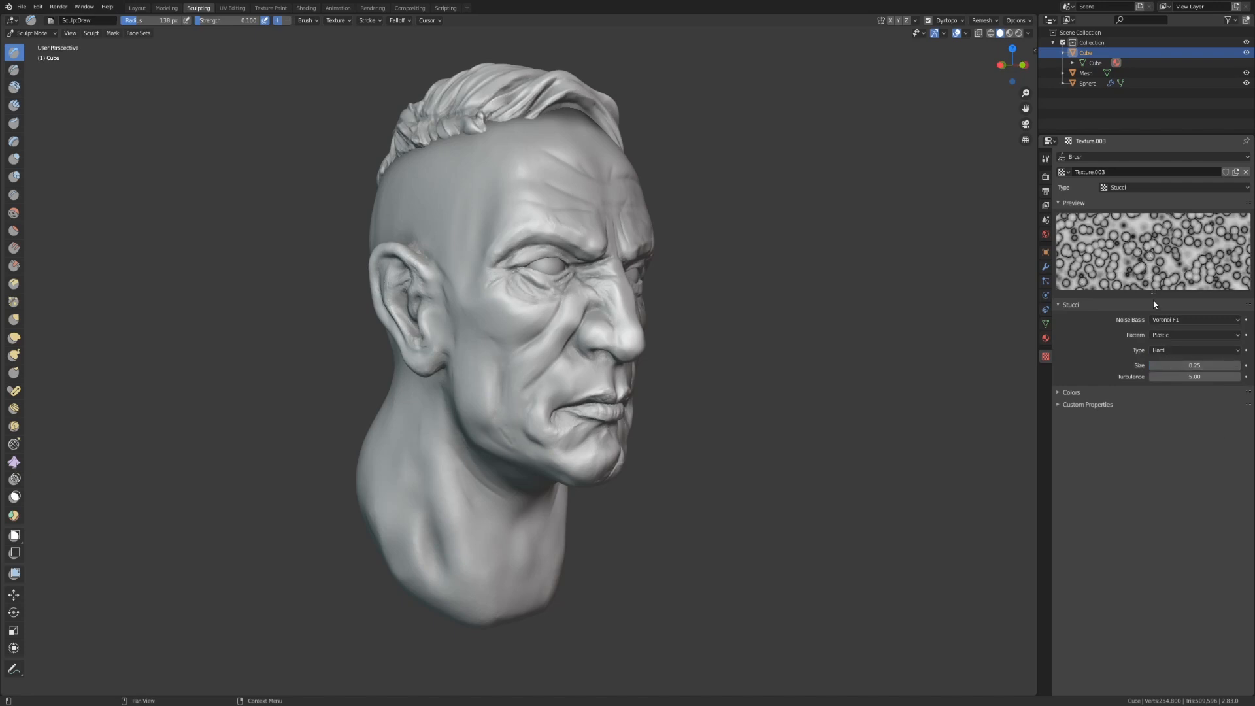
# Step: Try the Voronoi F3 and Voronoi F2 noise bases on the Stucci texture and return to Voronoi F1
pyautogui.click(1175, 320)
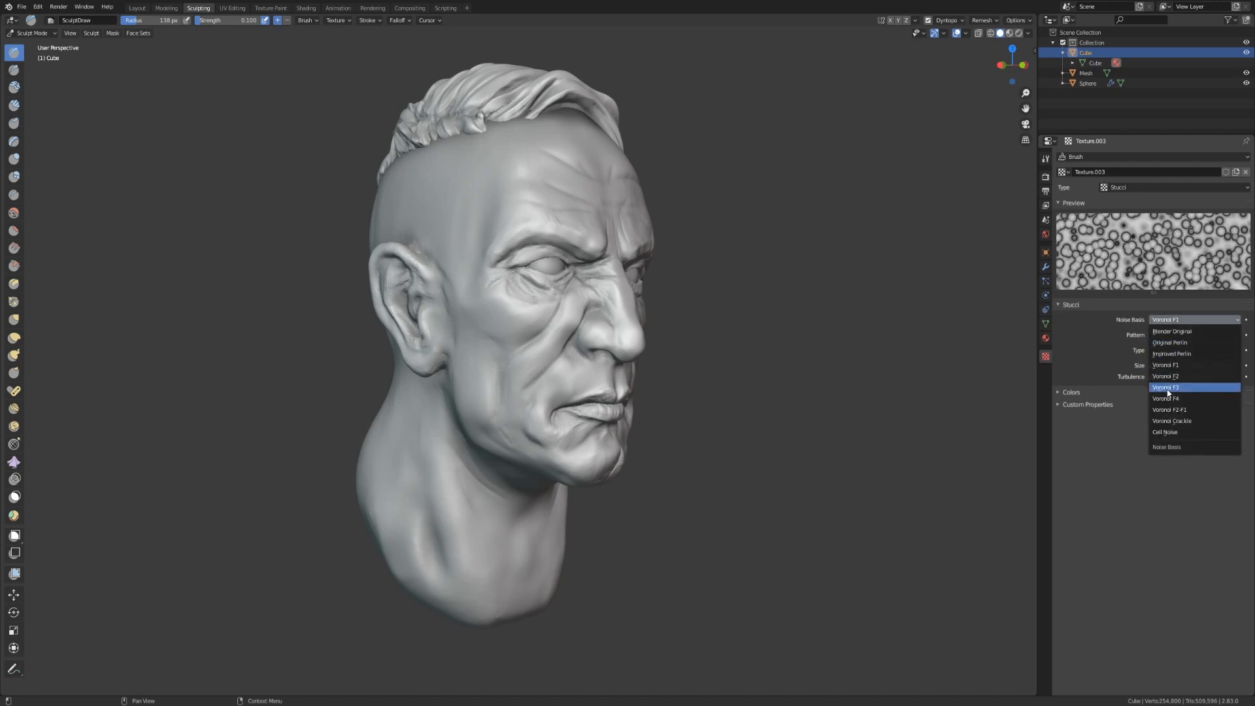
pyautogui.click(1170, 392)
pyautogui.click(1176, 320)
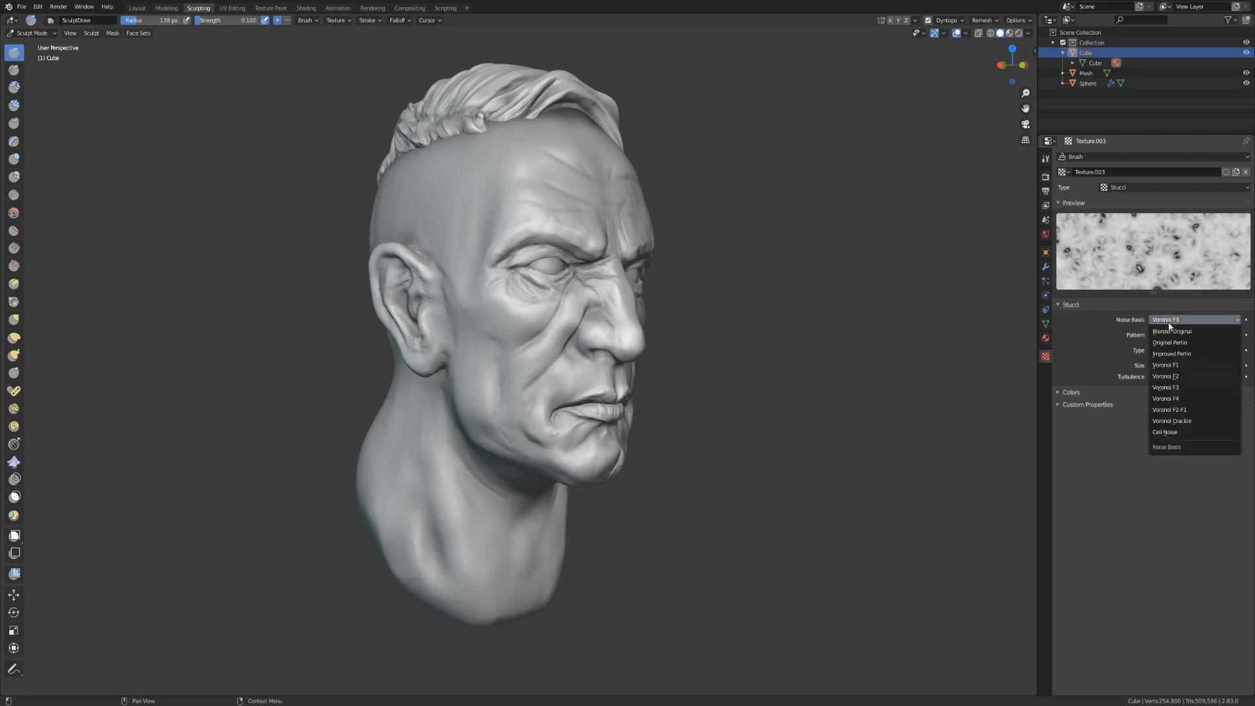
pyautogui.click(1170, 378)
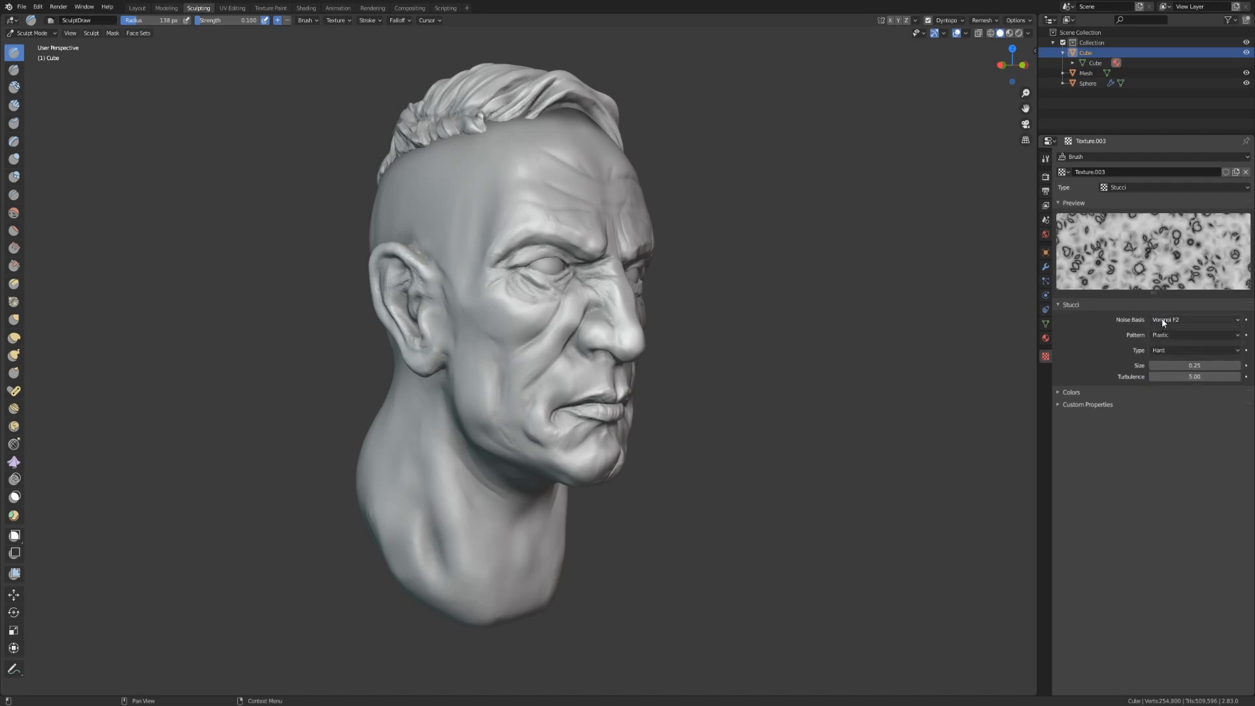
pyautogui.click(1162, 319)
pyautogui.click(1165, 366)
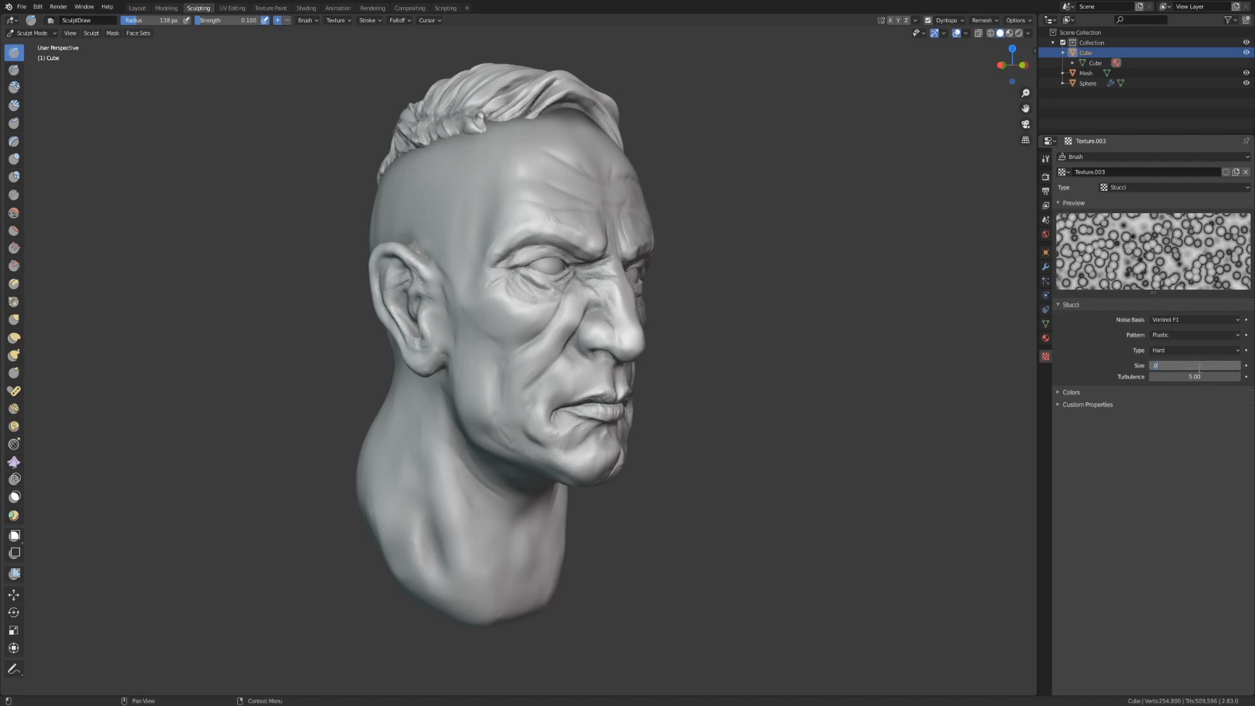
# Step: Reduce the Stucci texture's size and stroke skin texture onto the cheek with the Draw brush at 0.100 strength
pyautogui.press('Return')
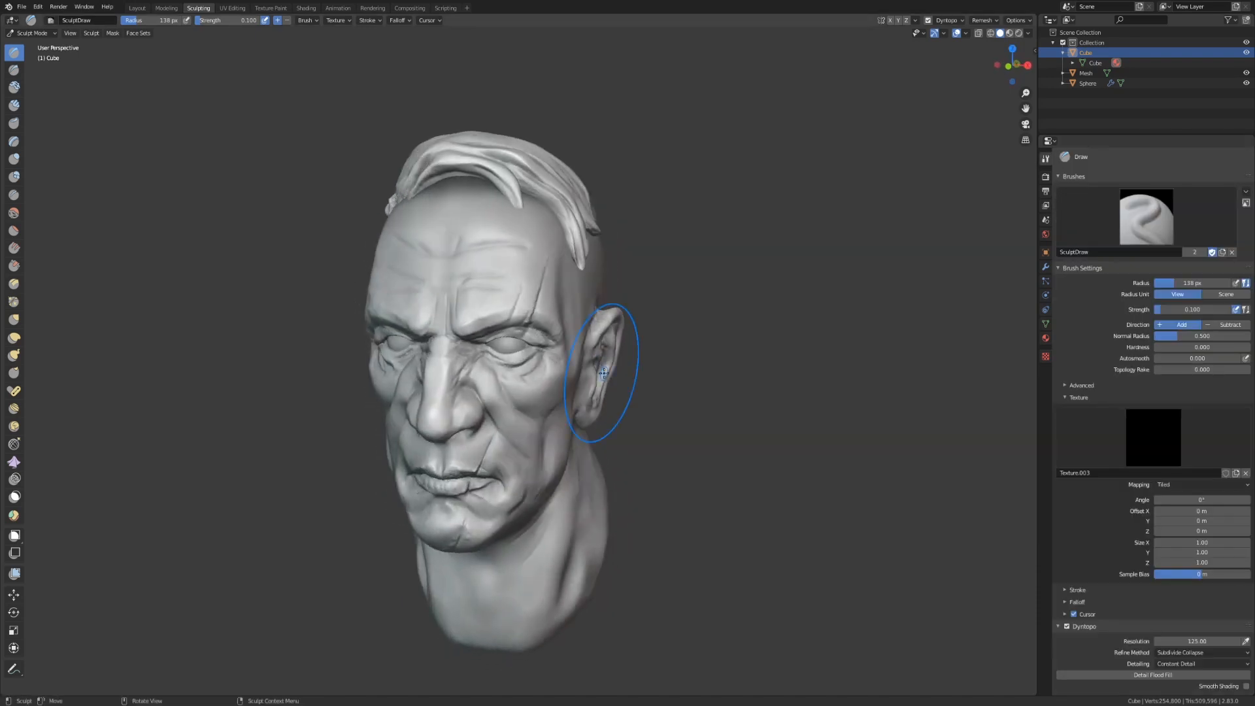
pyautogui.click(370, 21)
pyautogui.click(387, 41)
pyautogui.moveTo(841, 233); pyautogui.dragTo(863, 258, button='middle')
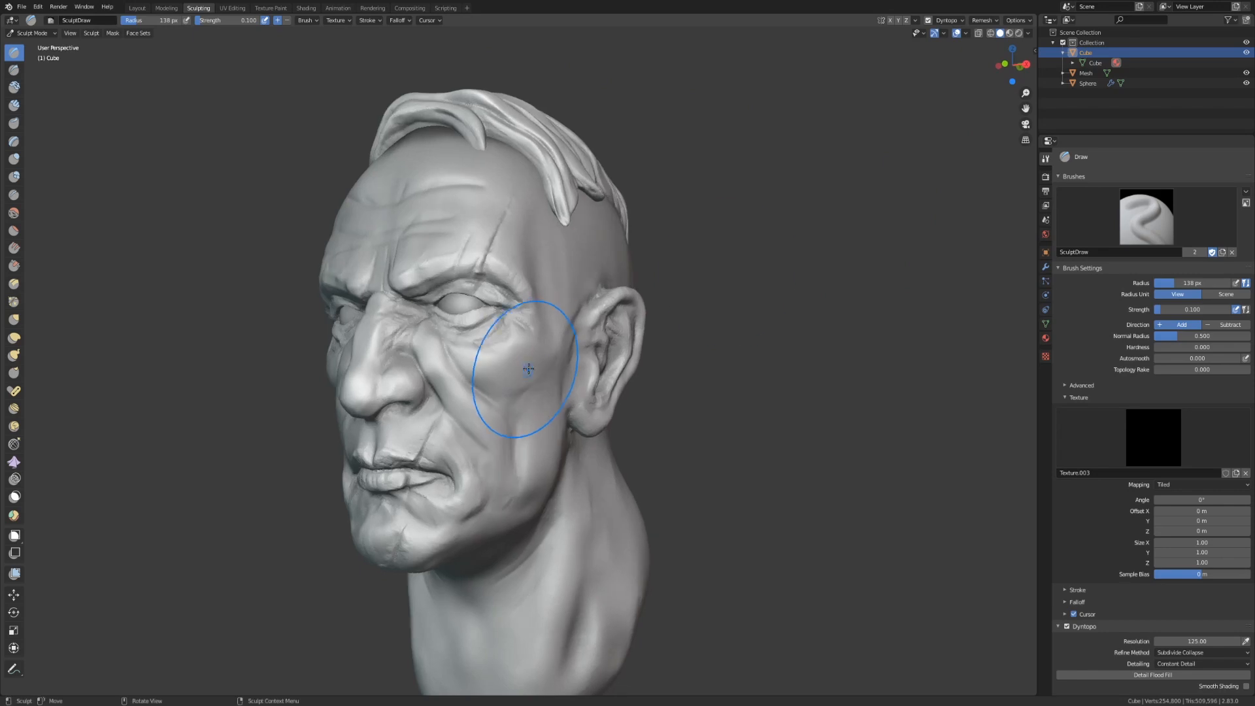
pyautogui.moveTo(503, 390)
pyautogui.mouseDown(button='middle')
pyautogui.moveTo(540, 419)
pyautogui.moveTo(462, 411)
pyautogui.moveTo(576, 424)
pyautogui.mouseUp(button='middle')
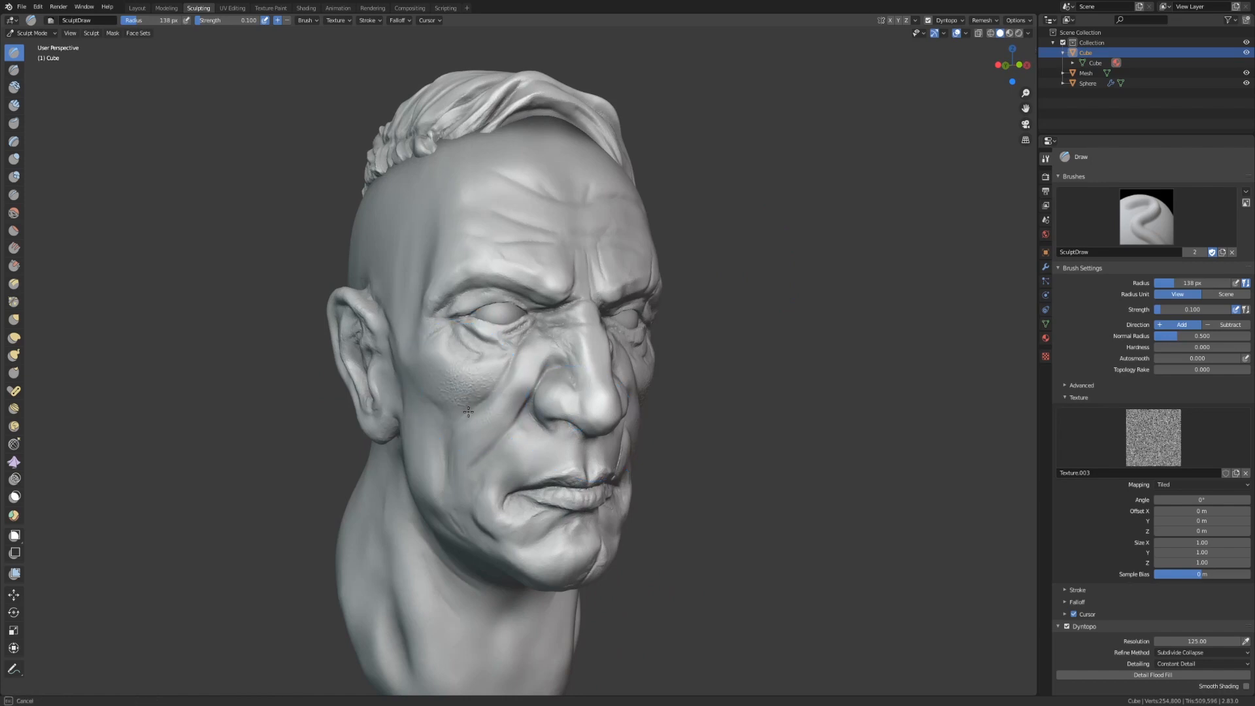
pyautogui.scroll(-2, 461, 405)
pyautogui.moveTo(465, 417)
pyautogui.mouseDown(button='middle')
pyautogui.moveTo(410, 394)
pyautogui.moveTo(378, 401)
pyautogui.mouseUp(button='middle')
pyautogui.scroll(2, 422, 393)
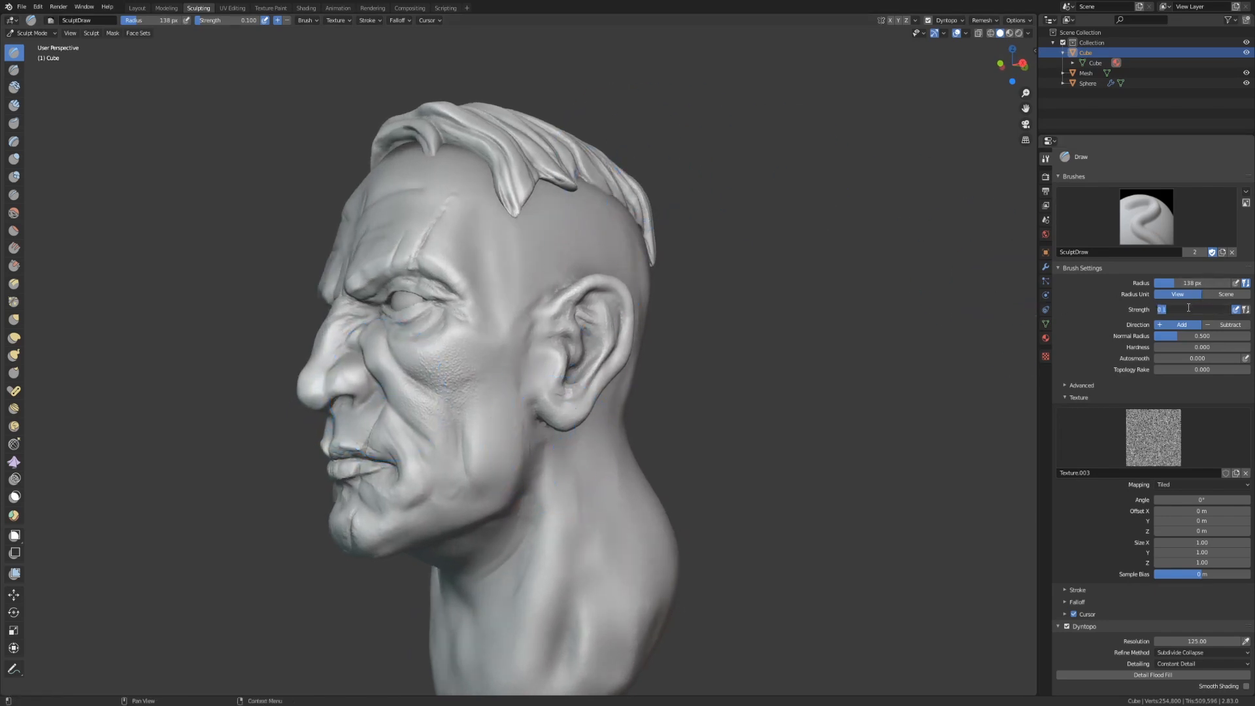
# Step: Set the Draw brush strength to 0.080 and add skin texture over the cheek beside the ear
pyautogui.moveTo(501, 357); pyautogui.dragTo(482, 425)
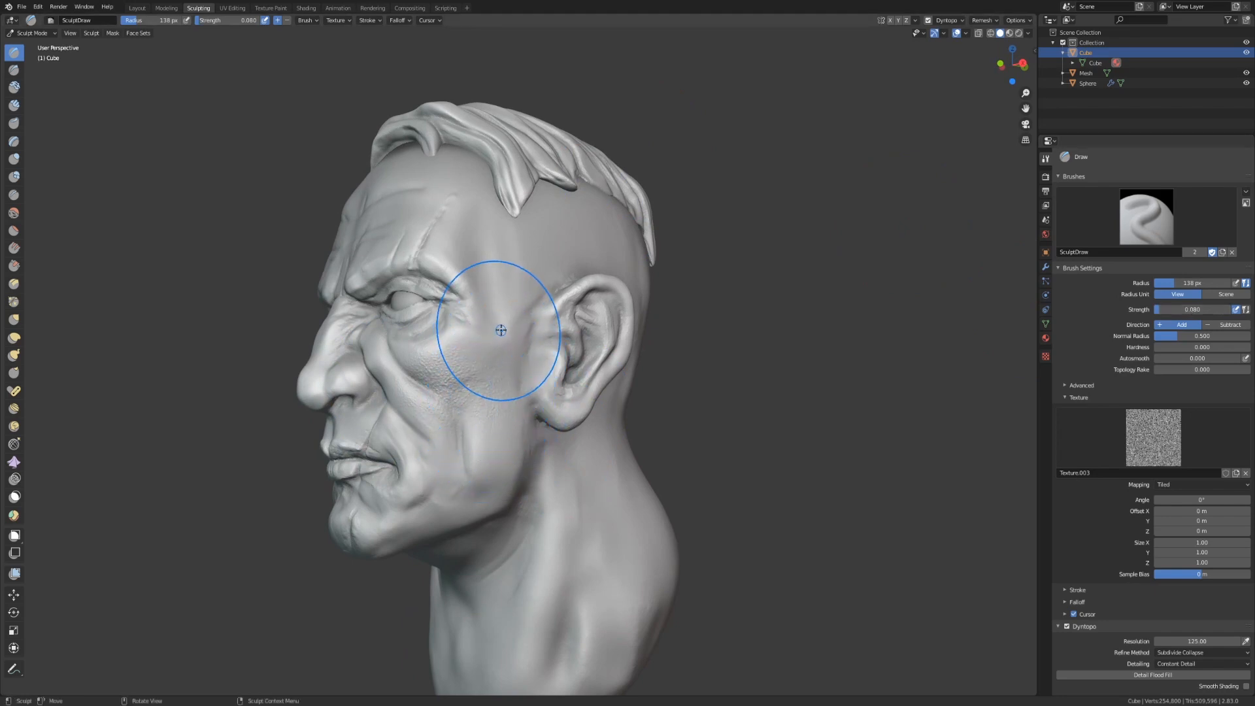
pyautogui.moveTo(500, 333)
pyautogui.mouseDown()
pyautogui.moveTo(481, 396)
pyautogui.moveTo(515, 376)
pyautogui.moveTo(456, 398)
pyautogui.mouseUp()
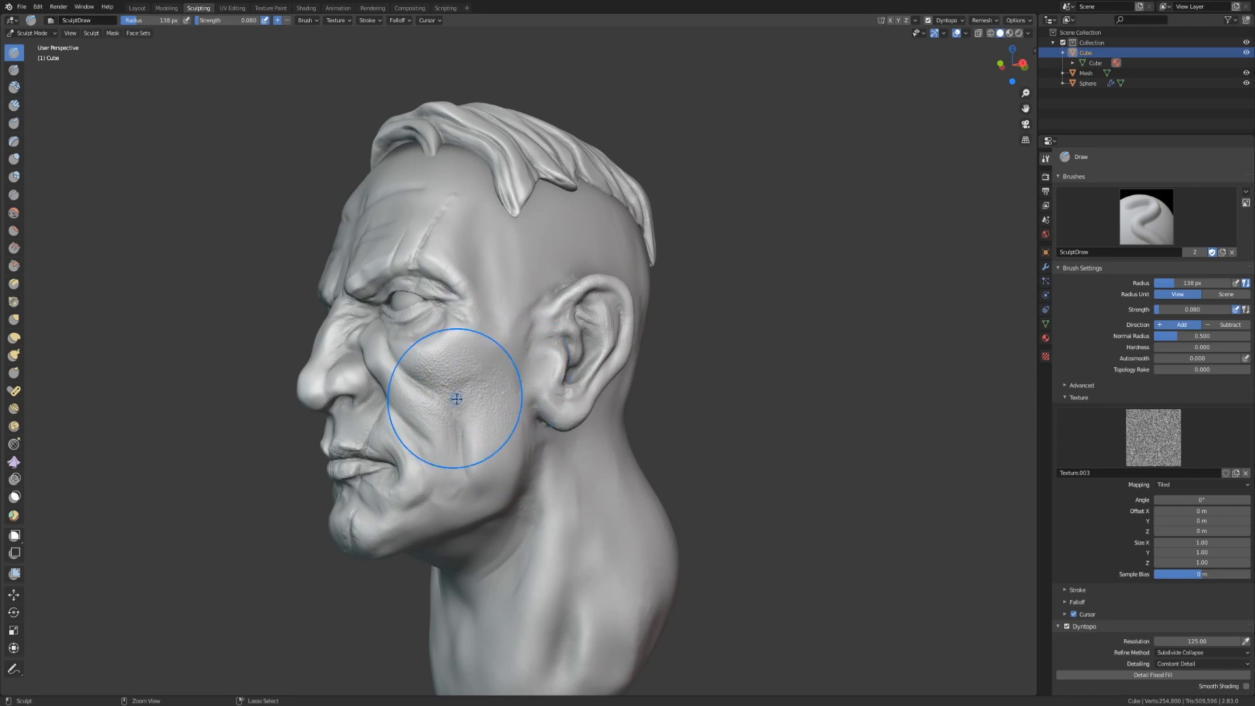
pyautogui.moveTo(493, 418)
pyautogui.mouseDown(button='middle')
pyautogui.moveTo(575, 352)
pyautogui.moveTo(492, 305)
pyautogui.mouseUp(button='middle')
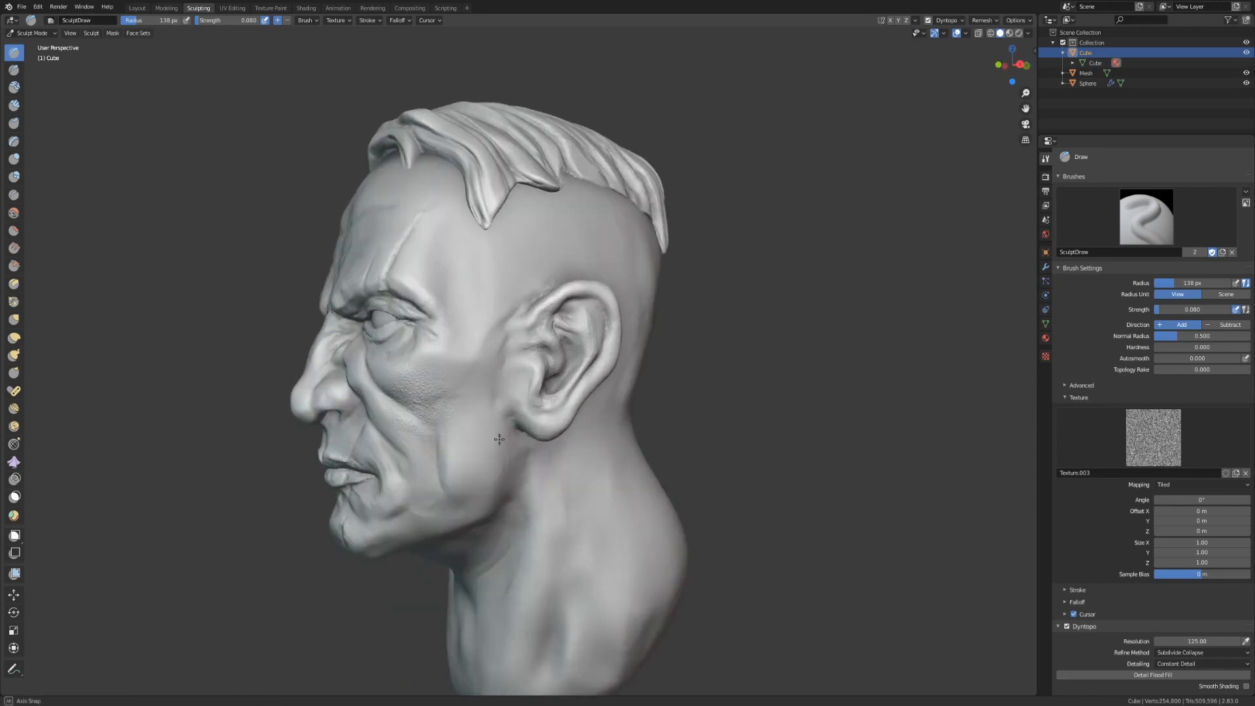
pyautogui.moveTo(482, 306); pyautogui.dragTo(481, 306)
pyautogui.moveTo(404, 498); pyautogui.dragTo(599, 389, button='middle')
pyautogui.press('f')
pyautogui.moveTo(497, 392)
pyautogui.mouseDown(button='middle')
pyautogui.moveTo(546, 395)
pyautogui.moveTo(484, 392)
pyautogui.mouseUp(button='middle')
# Step: Set the brush texture's X and Y size to 4.00 and texture the face at 50 px radius
pyautogui.moveTo(1201, 542); pyautogui.dragTo(1202, 552)
pyautogui.write('4')
pyautogui.press('Return')
pyautogui.moveTo(451, 385)
pyautogui.mouseDown(button='middle')
pyautogui.moveTo(566, 411)
pyautogui.moveTo(521, 386)
pyautogui.moveTo(504, 471)
pyautogui.moveTo(465, 470)
pyautogui.moveTo(445, 422)
pyautogui.moveTo(523, 418)
pyautogui.mouseUp(button='middle')
pyautogui.press('f')
pyautogui.click(521, 386)
pyautogui.scroll(-3, 504, 471)
# Step: Set the Draw brush strength to 0.05 and texture the face and neck, enlarging the radius to 167 px
pyautogui.doubleClick(1192, 309)
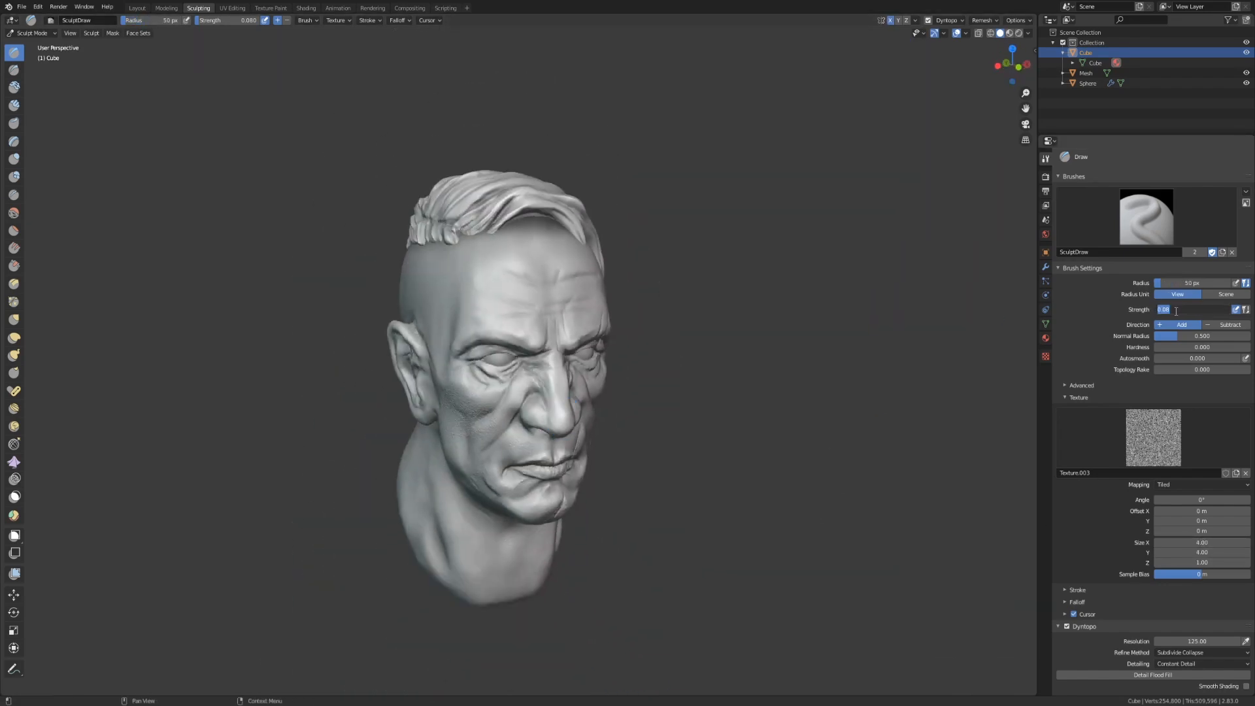
pyautogui.write('0.05')
pyautogui.press('Return')
pyautogui.scroll(4, 555, 326)
pyautogui.press('f')
pyautogui.click(582, 227)
pyautogui.moveTo(582, 227); pyautogui.dragTo(539, 628, button='middle')
pyautogui.scroll(-2, 574, 509)
pyautogui.scroll(3, 551, 572)
pyautogui.scroll(-3, 539, 628)
pyautogui.moveTo(489, 429); pyautogui.dragTo(535, 468, button='middle')
pyautogui.moveTo(587, 603); pyautogui.dragTo(484, 468, button='middle')
pyautogui.scroll(-2, 483, 468)
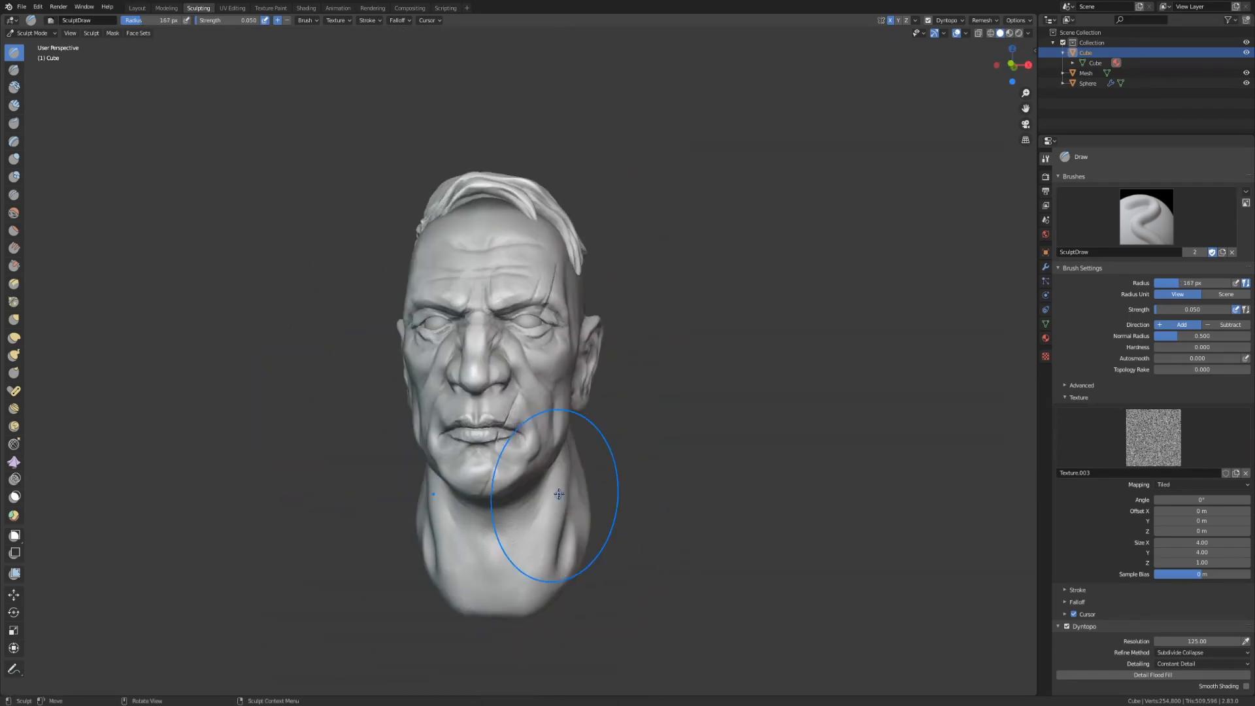
# Step: Build up the eyebrow hair with Draw Sharp and Clay Strips, and turn off X symmetry
pyautogui.moveTo(580, 554); pyautogui.dragTo(644, 546, button='middle')
pyautogui.scroll(3, 580, 392)
pyautogui.click(14, 70)
pyautogui.moveTo(575, 287); pyautogui.dragTo(471, 281, button='middle')
pyautogui.click(13, 105)
pyautogui.click(1078, 451)
pyautogui.moveTo(431, 291); pyautogui.dragTo(470, 276)
pyautogui.moveTo(590, 261)
pyautogui.mouseDown(button='middle')
pyautogui.moveTo(503, 268)
pyautogui.moveTo(627, 288)
pyautogui.moveTo(641, 277)
pyautogui.moveTo(589, 321)
pyautogui.moveTo(549, 274)
pyautogui.mouseUp(button='middle')
pyautogui.scroll(-3, 503, 268)
pyautogui.click(890, 20)
pyautogui.keyDown('ctrl'); pyautogui.moveTo(549, 274); pyautogui.dragTo(535, 236, button='middle'); pyautogui.keyUp('ctrl')
# Step: Carve individual hair strands into the eyebrows with Draw Sharp at 22 px radius
pyautogui.click(14, 70)
pyautogui.moveTo(598, 208)
pyautogui.mouseDown(button='middle')
pyautogui.moveTo(452, 282)
pyautogui.moveTo(577, 307)
pyautogui.mouseUp(button='middle')
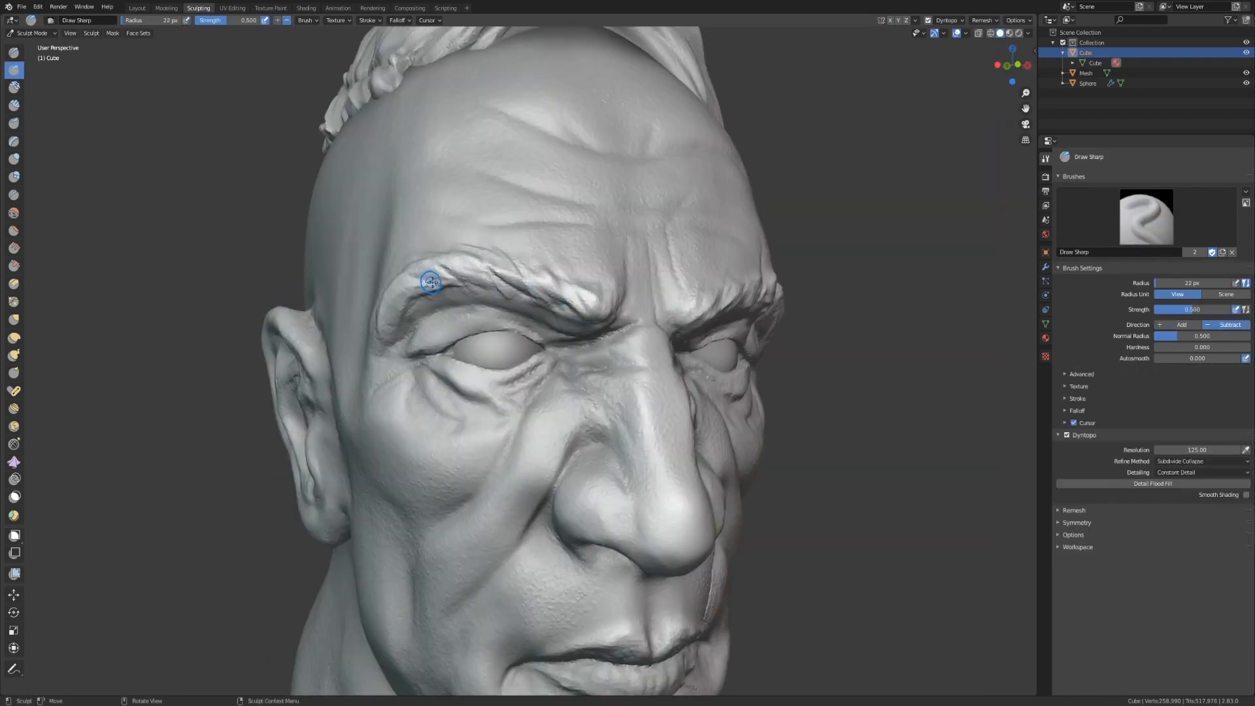
pyautogui.scroll(-4, 448, 302)
pyautogui.moveTo(448, 303)
pyautogui.mouseDown(button='middle')
pyautogui.moveTo(326, 308)
pyautogui.moveTo(372, 314)
pyautogui.mouseUp(button='middle')
pyautogui.scroll(3, 569, 372)
# Step: Add volume around the brows with Clay Strips and cut the eyebrow scars with Draw Sharp at 20 px radius
pyautogui.press('c')
pyautogui.moveTo(582, 388)
pyautogui.mouseDown(button='middle')
pyautogui.moveTo(679, 385)
pyautogui.moveTo(675, 353)
pyautogui.mouseUp(button='middle')
pyautogui.scroll(-3, 507, 319)
pyautogui.moveTo(575, 326); pyautogui.dragTo(445, 310, button='middle')
pyautogui.scroll(3, 507, 319)
pyautogui.press('1')
pyautogui.moveTo(523, 160); pyautogui.dragTo(461, 308)
pyautogui.moveTo(547, 328)
pyautogui.mouseDown(button='middle')
pyautogui.moveTo(527, 347)
pyautogui.moveTo(614, 319)
pyautogui.mouseUp(button='middle')
pyautogui.moveTo(579, 400); pyautogui.dragTo(490, 311, button='middle')
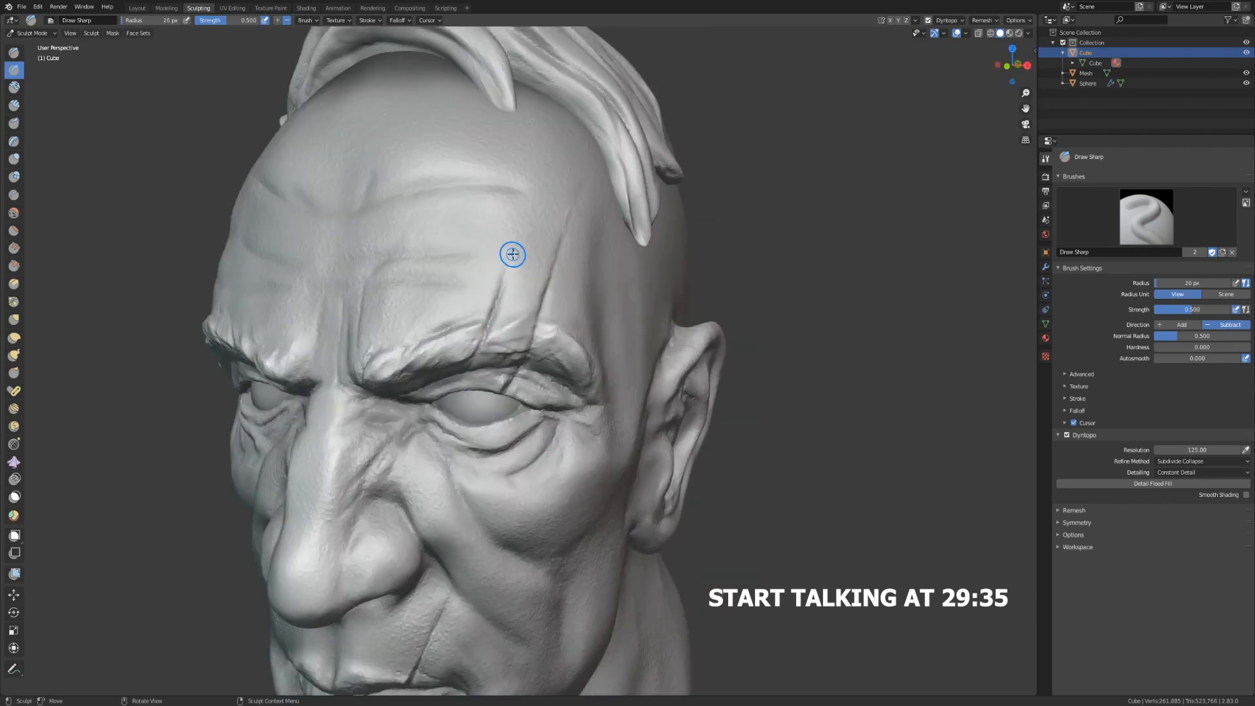
# Step: Build up the area behind the ear with Clay Strips at 82 px radius
pyautogui.scroll(-3, 520, 343)
pyautogui.moveTo(754, 446); pyautogui.dragTo(915, 451, button='middle')
pyautogui.scroll(4, 429, 481)
pyautogui.click(14, 105)
pyautogui.moveTo(575, 366)
pyautogui.mouseDown(button='middle')
pyautogui.moveTo(522, 392)
pyautogui.moveTo(638, 331)
pyautogui.moveTo(710, 352)
pyautogui.mouseUp(button='middle')
pyautogui.scroll(2, 639, 331)
pyautogui.moveTo(668, 294); pyautogui.dragTo(692, 360, button='middle')
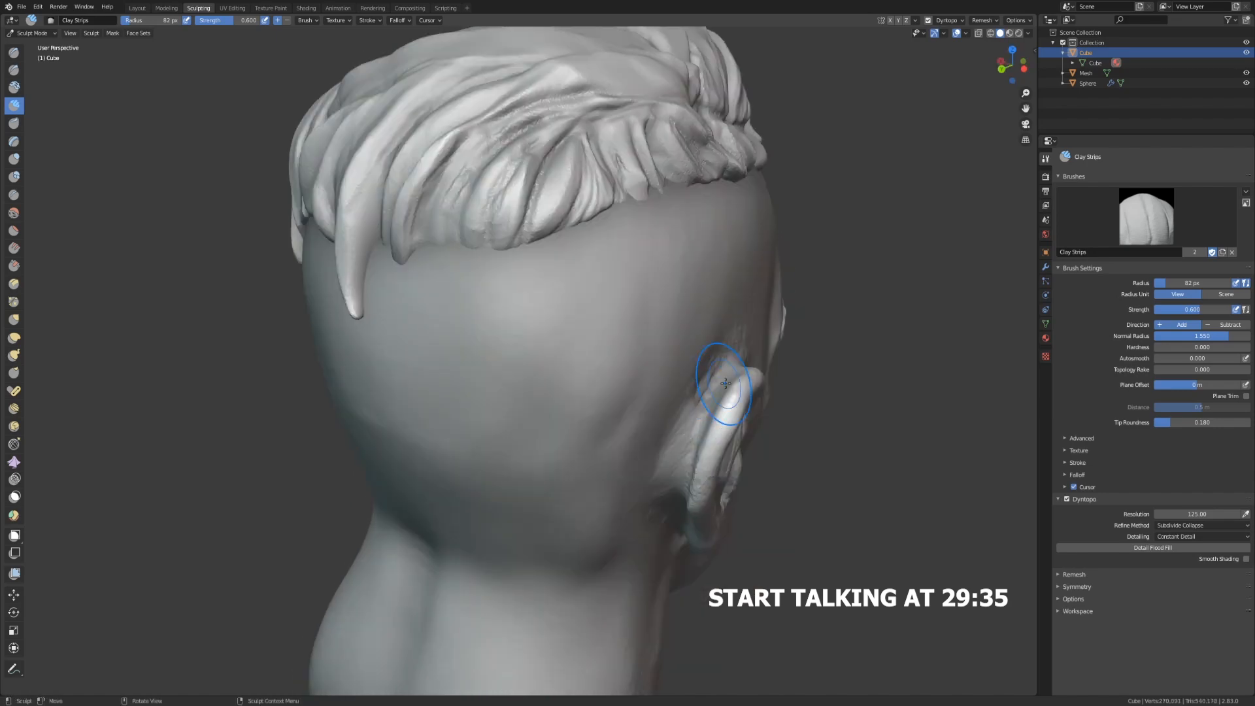
# Step: Refine the ear's inner folds, rim and lobe with Clay Strips at 78 px radius
pyautogui.scroll(-3, 499, 303)
pyautogui.moveTo(688, 415); pyautogui.dragTo(495, 517, button='middle')
pyautogui.scroll(5, 499, 303)
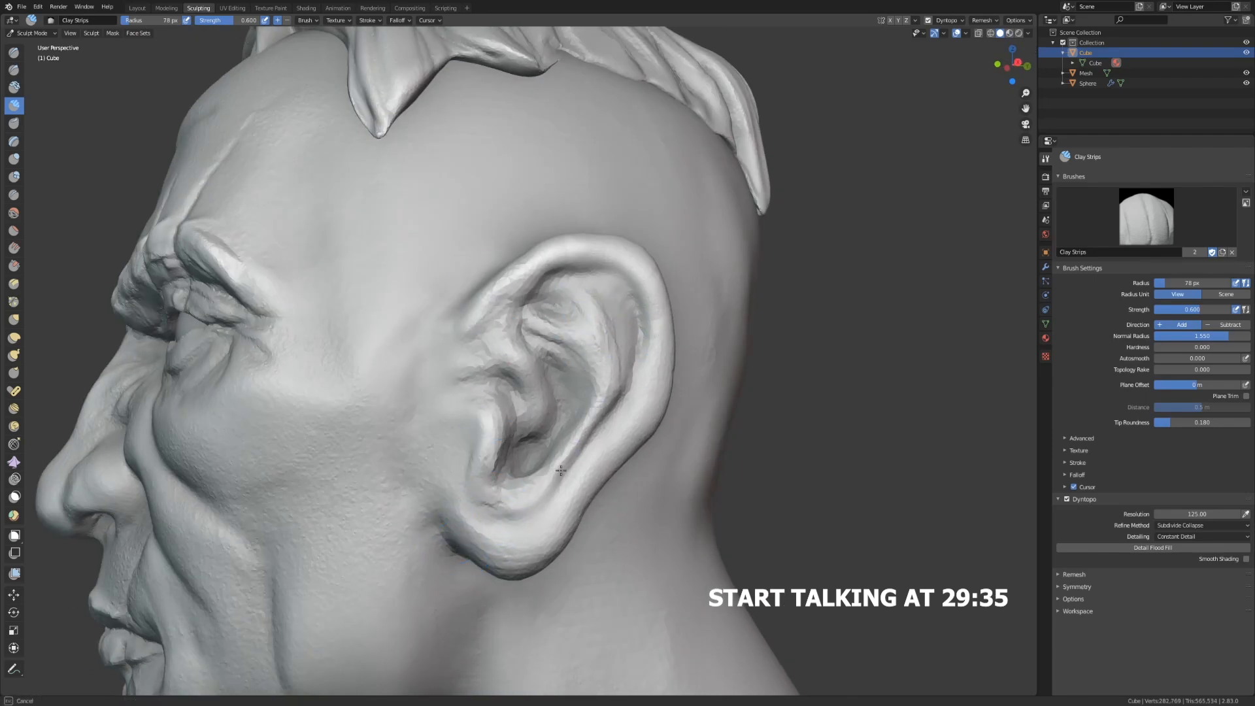
pyautogui.moveTo(574, 415); pyautogui.dragTo(751, 425, button='middle')
pyautogui.scroll(1, 607, 471)
pyautogui.moveTo(608, 470)
pyautogui.mouseDown(button='middle')
pyautogui.moveTo(597, 351)
pyautogui.moveTo(546, 414)
pyautogui.moveTo(92, 281)
pyautogui.moveTo(578, 383)
pyautogui.moveTo(499, 507)
pyautogui.mouseUp(button='middle')
# Step: Adjust the ear's shape with the Grab brush
pyautogui.press('g')
pyautogui.scroll(-6, 522, 484)
pyautogui.moveTo(758, 458)
pyautogui.mouseDown(button='middle')
pyautogui.moveTo(555, 468)
pyautogui.moveTo(405, 431)
pyautogui.mouseUp(button='middle')
# Step: Cut fine creases into the face with Draw Sharp, adjusting the brush radius between strokes
pyautogui.click(15, 70)
pyautogui.press('f')
pyautogui.moveTo(471, 262)
pyautogui.mouseDown(button='middle')
pyautogui.moveTo(631, 353)
pyautogui.moveTo(513, 325)
pyautogui.moveTo(549, 548)
pyautogui.moveTo(557, 249)
pyautogui.moveTo(435, 348)
pyautogui.mouseUp(button='middle')
pyautogui.scroll(-6, 512, 325)
pyautogui.scroll(5, 558, 249)
pyautogui.press('f')
pyautogui.scroll(-2, 435, 348)
pyautogui.moveTo(655, 528); pyautogui.dragTo(810, 510, button='middle')
# Step: Build up the facial forms with Clay Strips and crease their edges with Draw Sharp
pyautogui.click(14, 105)
pyautogui.press('f')
pyautogui.moveTo(588, 353)
pyautogui.mouseDown(button='middle')
pyautogui.moveTo(504, 367)
pyautogui.moveTo(385, 324)
pyautogui.moveTo(451, 340)
pyautogui.mouseUp(button='middle')
pyautogui.scroll(2, 385, 324)
pyautogui.moveTo(549, 480)
pyautogui.mouseDown(button='middle')
pyautogui.moveTo(504, 492)
pyautogui.moveTo(628, 470)
pyautogui.mouseUp(button='middle')
pyautogui.click(13, 70)
pyautogui.moveTo(607, 542)
pyautogui.mouseDown(button='middle')
pyautogui.moveTo(614, 517)
pyautogui.moveTo(546, 465)
pyautogui.moveTo(627, 418)
pyautogui.mouseUp(button='middle')
# Step: Refine the facial wrinkles with Clay Strips and Draw Sharp, using a 20 px radius for the sharp lines
pyautogui.click(14, 105)
pyautogui.scroll(-5, 610, 429)
pyautogui.click(14, 70)
pyautogui.scroll(4, 523, 418)
pyautogui.moveTo(588, 497)
pyautogui.mouseDown(button='middle')
pyautogui.moveTo(488, 449)
pyautogui.moveTo(445, 507)
pyautogui.moveTo(541, 549)
pyautogui.moveTo(521, 423)
pyautogui.moveTo(486, 497)
pyautogui.mouseUp(button='middle')
pyautogui.press('f')
pyautogui.scroll(-2, 541, 549)
pyautogui.scroll(2, 520, 422)
pyautogui.scroll(-4, 521, 423)
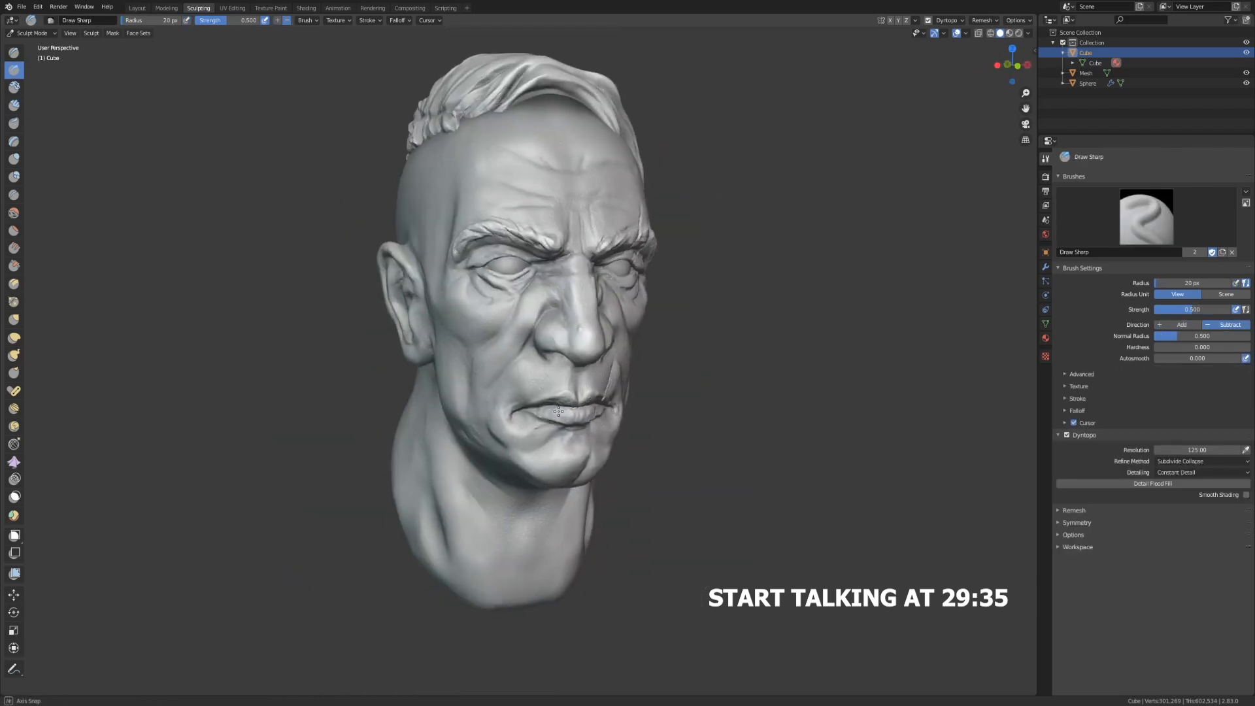
# Step: Flatten the back of the neck base with the Scrape brush at Dyntopo resolution 75, and save the file
pyautogui.moveTo(557, 412); pyautogui.dragTo(679, 340, button='middle')
pyautogui.scroll(-3, 523, 386)
pyautogui.click(14, 266)
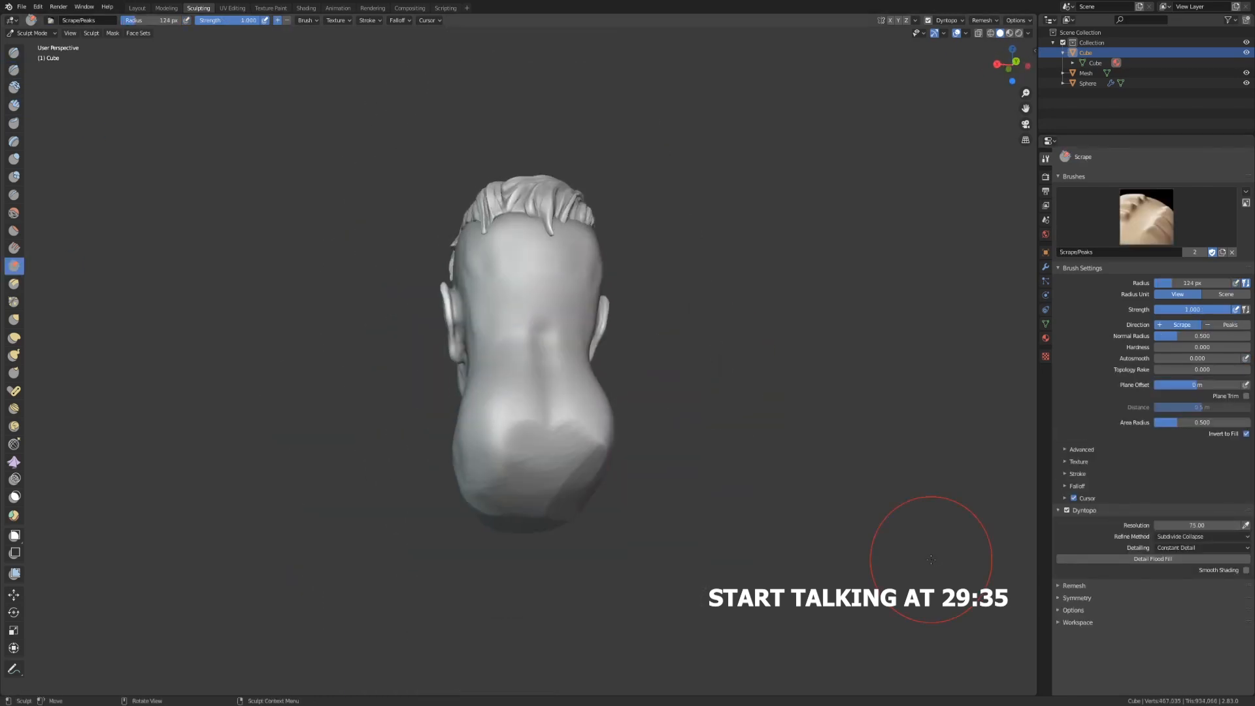
pyautogui.moveTo(551, 462); pyautogui.dragTo(767, 455, button='middle')
pyautogui.hotkey('ctrl', 's')
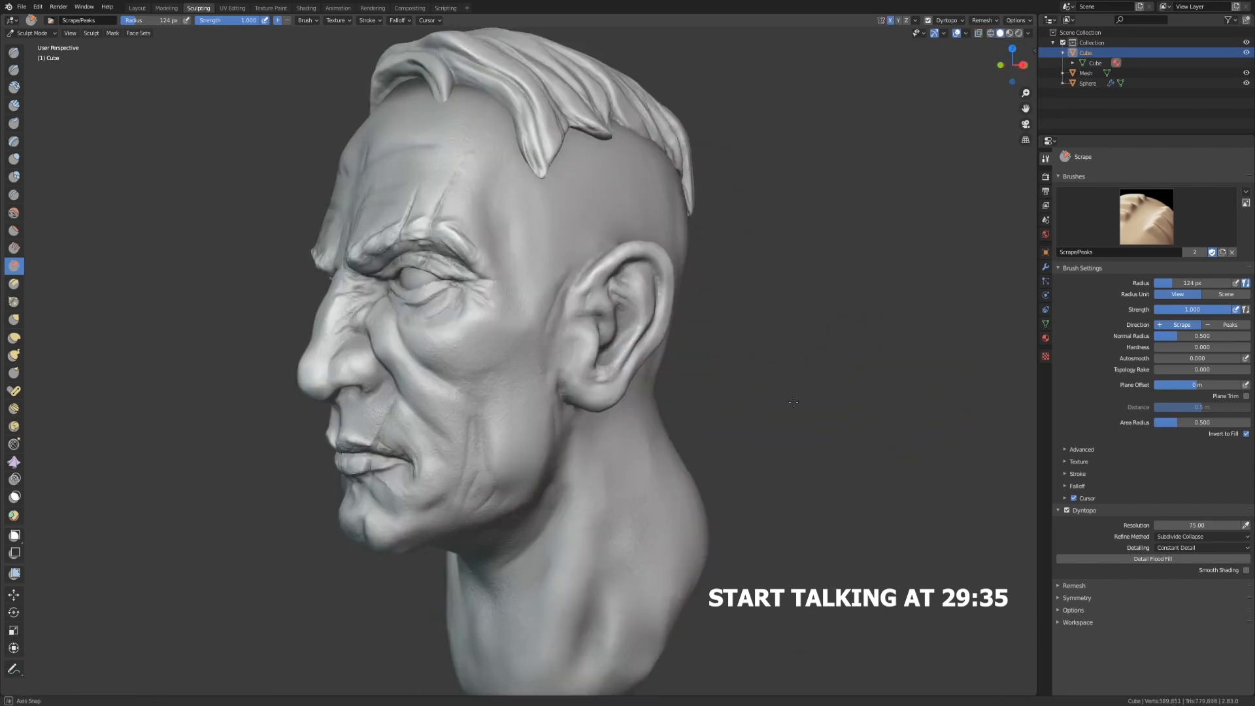
# Step: Select the textured Draw brush for the skin and set its strength to 0.08
pyautogui.moveTo(815, 401); pyautogui.dragTo(864, 400, button='middle')
pyautogui.scroll(2, 863, 400)
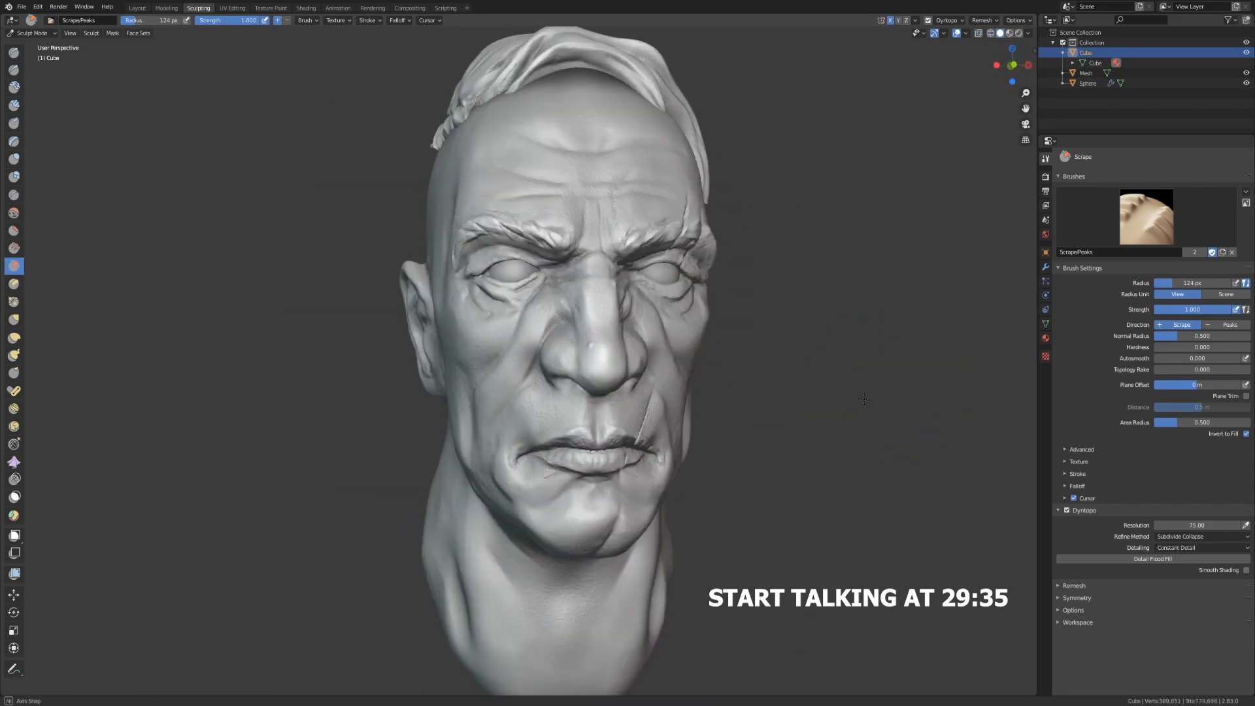
pyautogui.moveTo(653, 392)
pyautogui.mouseDown(button='middle')
pyautogui.moveTo(517, 392)
pyautogui.moveTo(784, 366)
pyautogui.mouseUp(button='middle')
pyautogui.scroll(4, 784, 366)
pyautogui.moveTo(896, 70); pyautogui.dragTo(680, 98, button='middle')
pyautogui.click(13, 53)
pyautogui.click(1071, 399)
pyautogui.doubleClick(1191, 309)
pyautogui.write('.08')
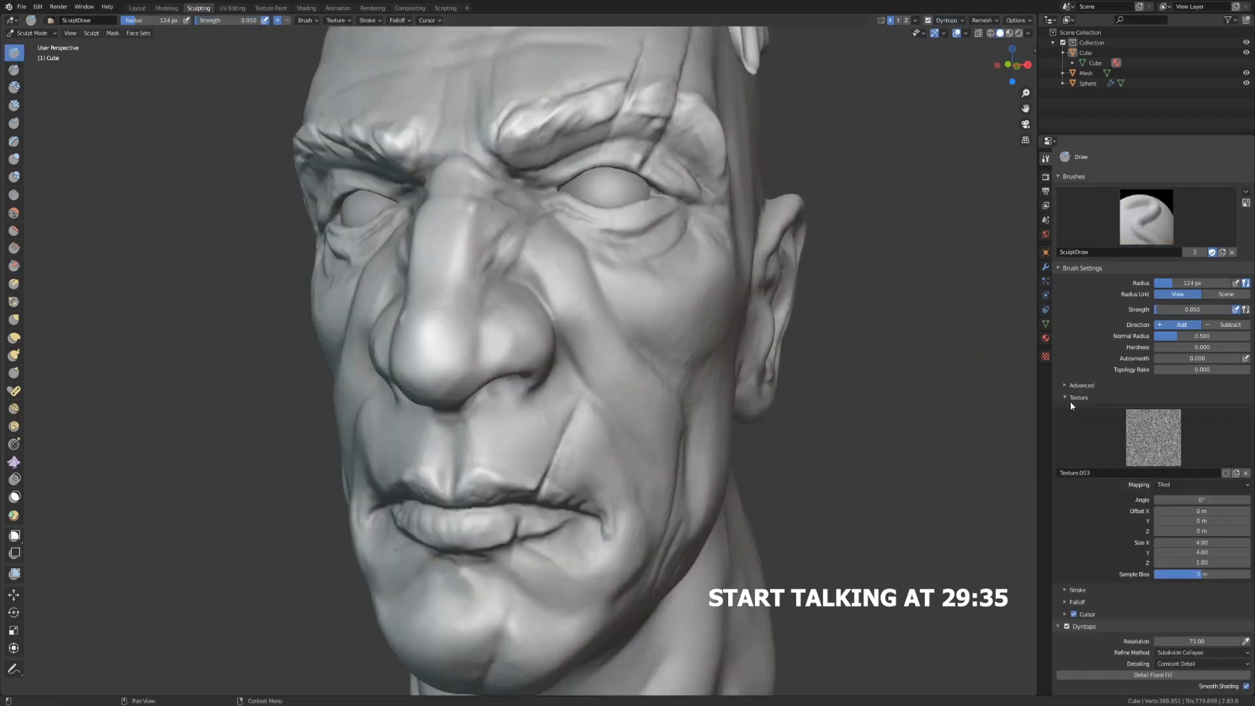
pyautogui.press('Return')
# Step: Set the Draw brush strength to 0.1 and carve skin texture into the head in Subtract direction at 115 px radius
pyautogui.moveTo(852, 294); pyautogui.dragTo(705, 294, button='middle')
pyautogui.doubleClick(1192, 309)
pyautogui.write('.1')
pyautogui.press('Return')
pyautogui.press('f')
pyautogui.moveTo(281, 320); pyautogui.dragTo(528, 365, button='middle')
pyautogui.moveTo(694, 346)
pyautogui.mouseDown(button='middle')
pyautogui.moveTo(608, 339)
pyautogui.moveTo(569, 281)
pyautogui.moveTo(519, 322)
pyautogui.mouseUp(button='middle')
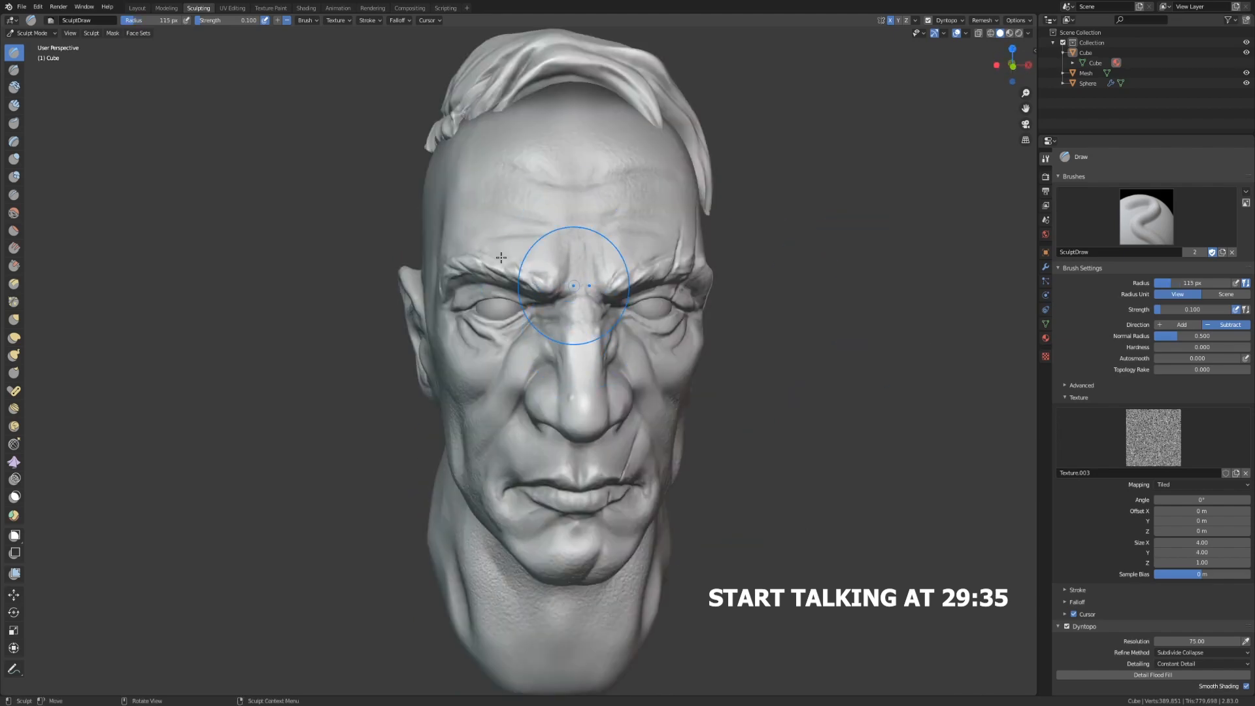
# Step: Set the Draw brush radius to 192 px and Dyntopo resolution to 100, and texture the cheek and jaw
pyautogui.moveTo(449, 365); pyautogui.dragTo(517, 398, button='middle')
pyautogui.press('f')
pyautogui.moveTo(607, 320)
pyautogui.mouseDown(button='middle')
pyautogui.moveTo(495, 300)
pyautogui.moveTo(557, 325)
pyautogui.mouseUp(button='middle')
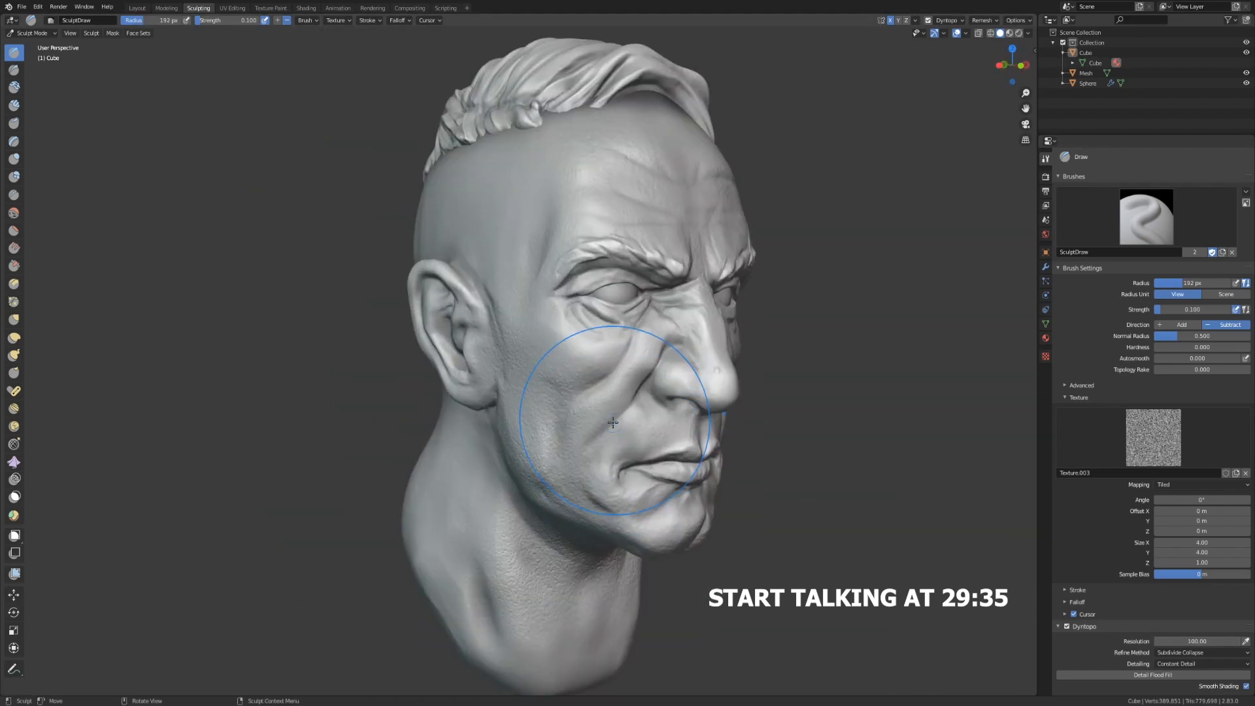
pyautogui.moveTo(609, 438); pyautogui.dragTo(604, 426, button='middle')
# Step: Select the Draw Sharp brush in Subtract direction and set its radius to 22 px
pyautogui.click(14, 70)
pyautogui.press('f')
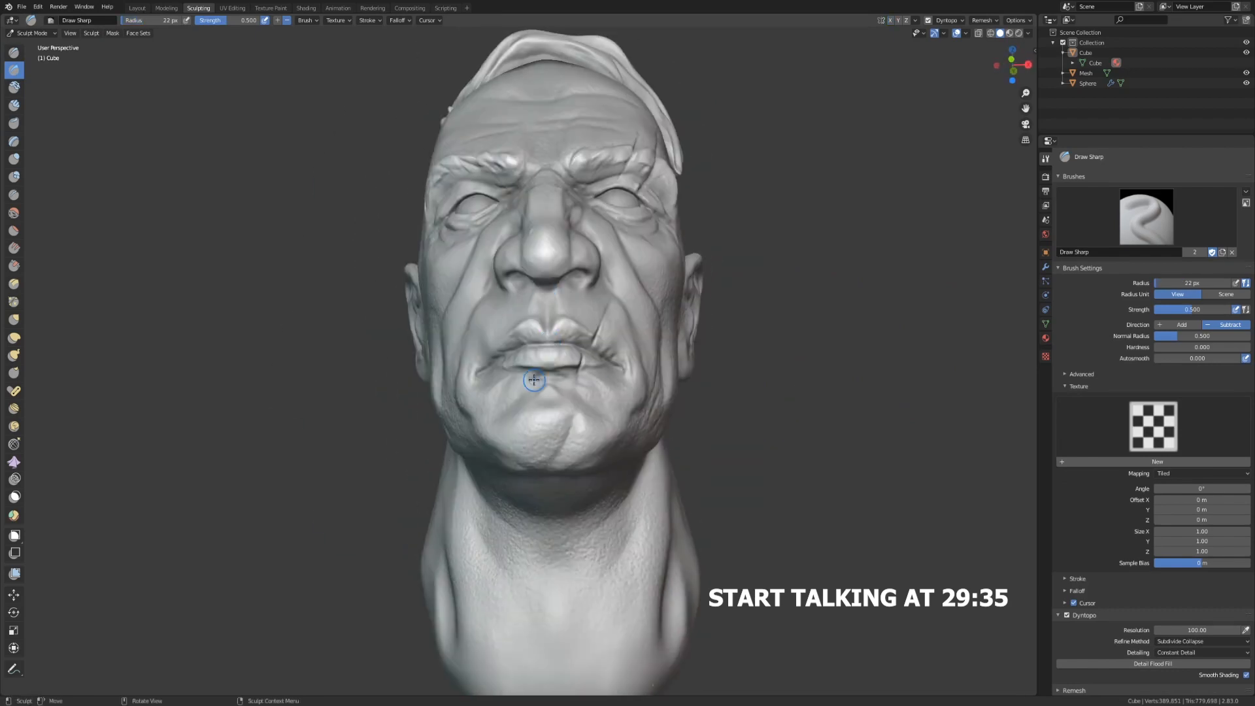
pyautogui.moveTo(542, 442); pyautogui.dragTo(560, 363, button='middle')
pyautogui.scroll(3, 560, 362)
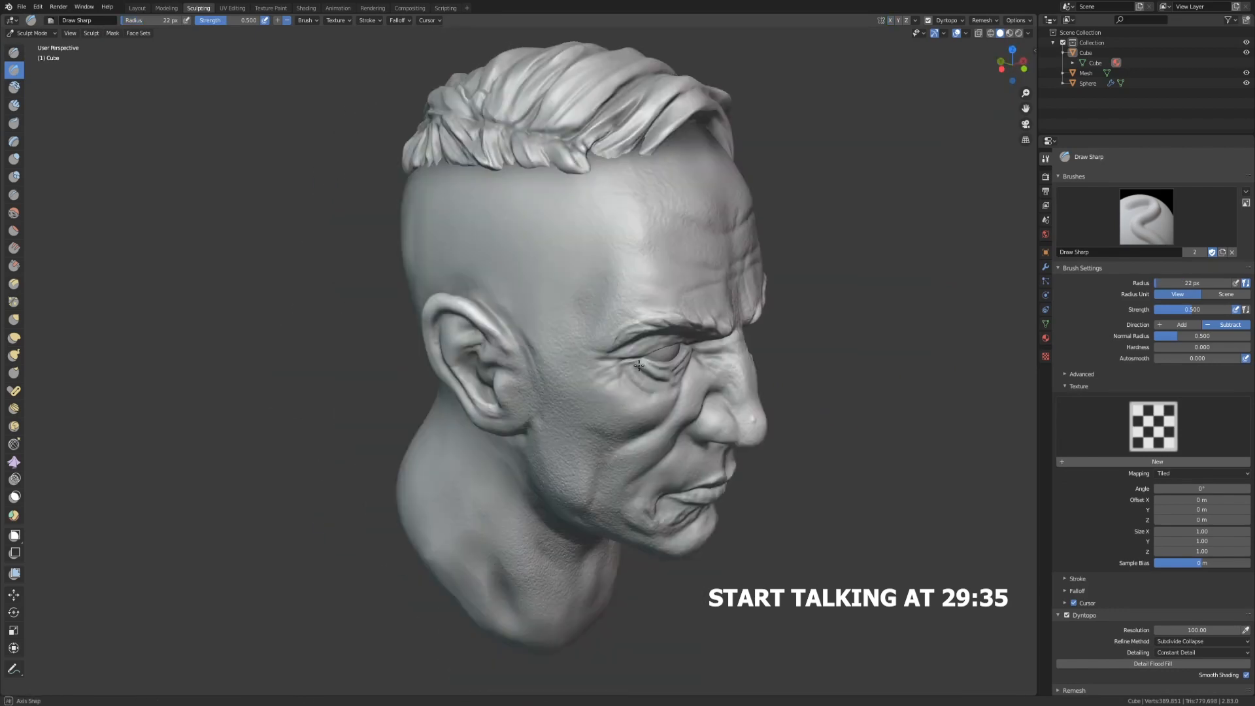
# Step: Carve skin texture into the side and back of the shaved scalp with the textured Draw brush at 188 px radius
pyautogui.moveTo(632, 452); pyautogui.dragTo(577, 224, button='middle')
pyautogui.moveTo(462, 244)
pyautogui.keyDown('ctrl'); pyautogui.mouseDown(button='middle')
pyautogui.moveTo(468, 365)
pyautogui.moveTo(536, 314)
pyautogui.mouseUp(button='middle'); pyautogui.keyUp('ctrl')
pyautogui.keyDown('ctrl'); pyautogui.moveTo(535, 313); pyautogui.dragTo(555, 261, button='middle'); pyautogui.keyUp('ctrl')
pyautogui.press('f')
pyautogui.click(508, 214)
pyautogui.moveTo(567, 220); pyautogui.dragTo(635, 202)
pyautogui.moveTo(530, 247)
pyautogui.mouseDown(button='middle')
pyautogui.moveTo(678, 297)
pyautogui.moveTo(493, 271)
pyautogui.moveTo(507, 216)
pyautogui.moveTo(609, 281)
pyautogui.moveTo(532, 359)
pyautogui.moveTo(566, 392)
pyautogui.moveTo(516, 549)
pyautogui.mouseUp(button='middle')
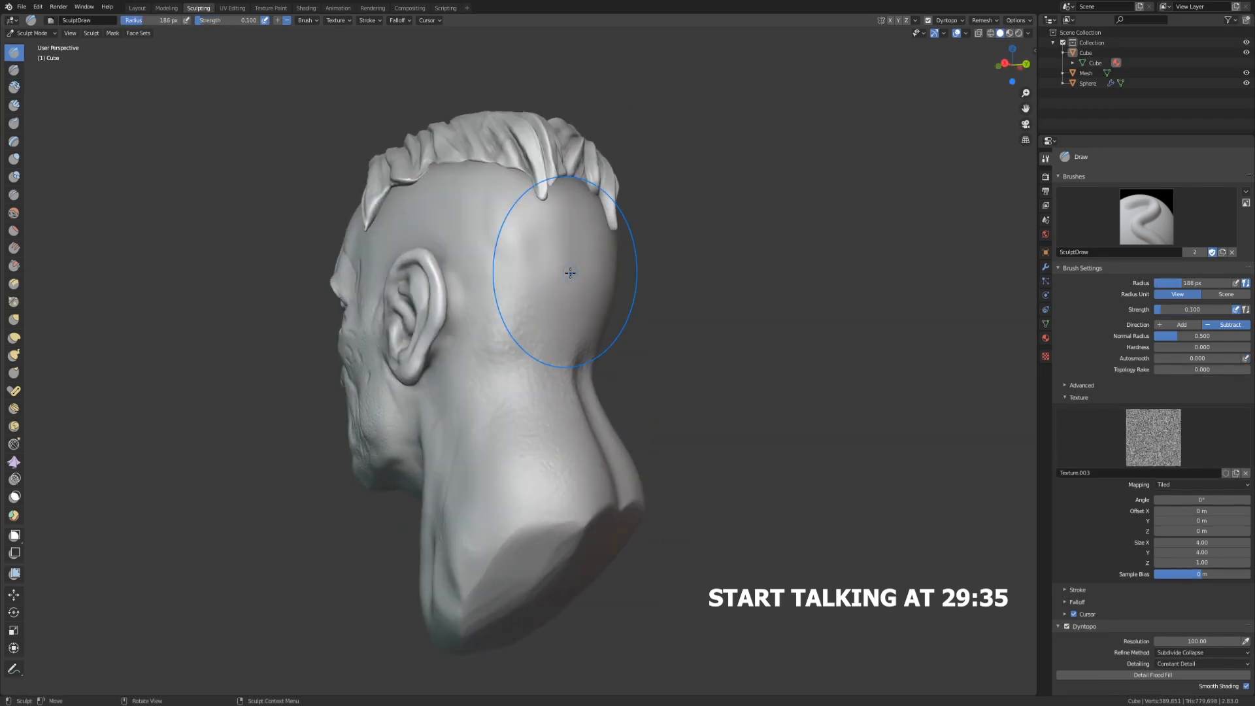
pyautogui.scroll(-3, 576, 256)
pyautogui.moveTo(577, 257); pyautogui.dragTo(519, 218, button='middle')
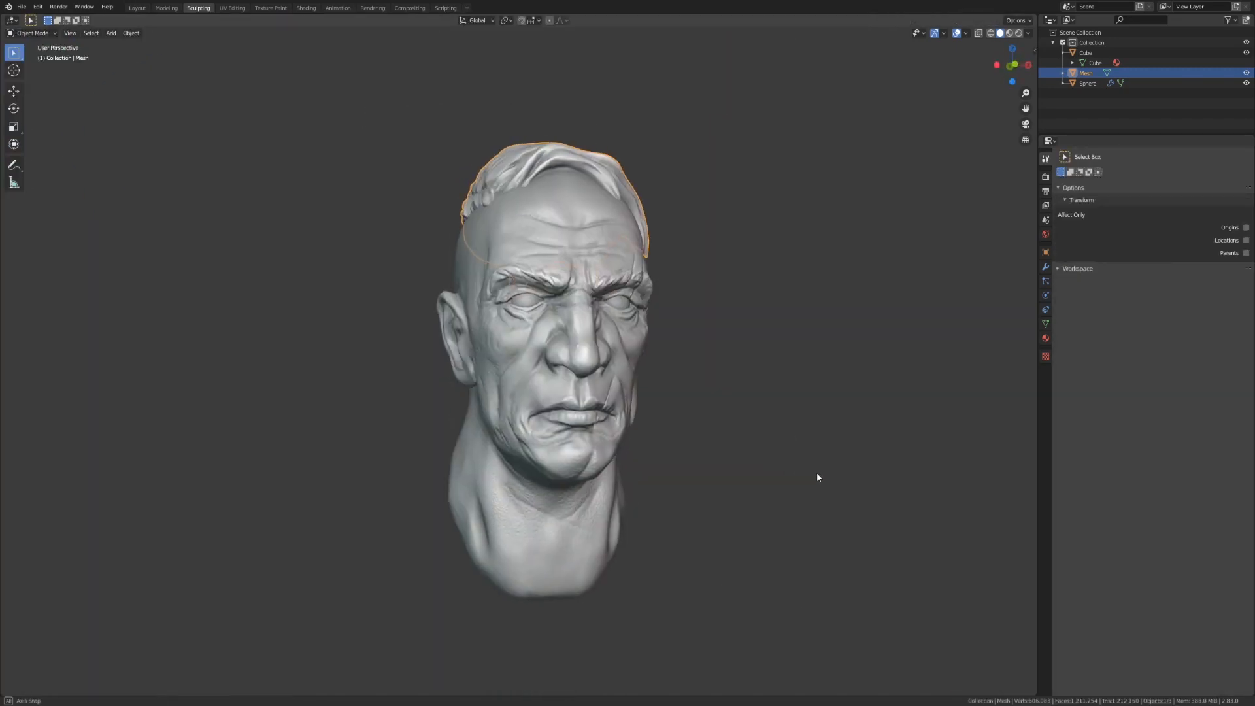
# Step: Add a cube beneath the head and delete all of its faces except one side face
pyautogui.hotkey('shift', 'a')
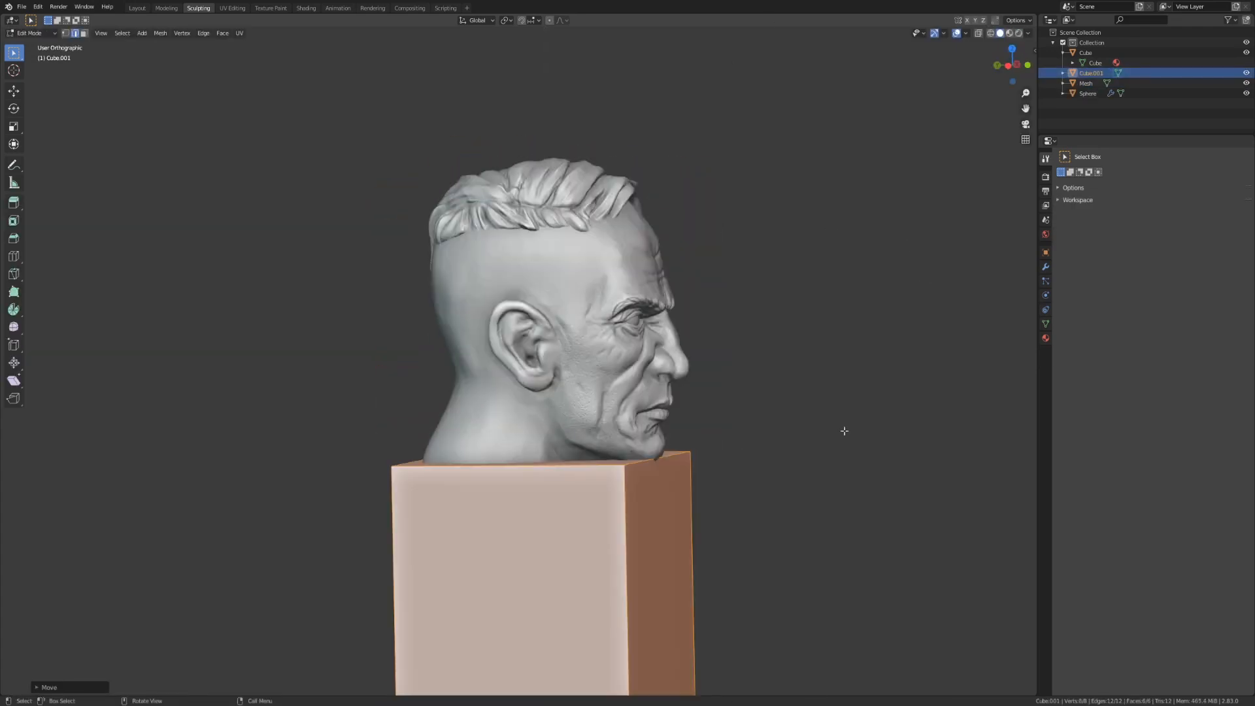
pyautogui.moveTo(844, 431); pyautogui.dragTo(441, 577, button='middle')
pyautogui.click(441, 577)
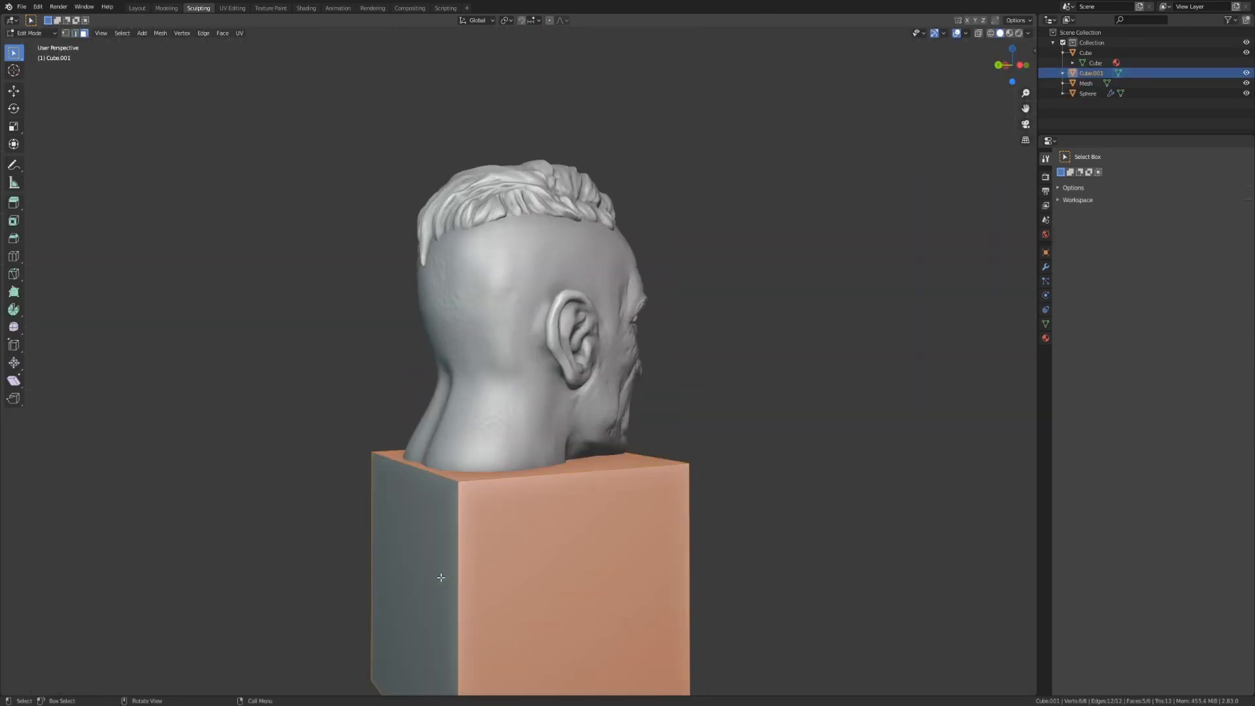
pyautogui.moveTo(449, 481); pyautogui.dragTo(392, 480, button='middle')
# Step: Set snapping to Face, then move and rotate the remaining plane into place against the back of the neck
pyautogui.click(538, 20)
pyautogui.click(516, 81)
pyautogui.moveTo(353, 556); pyautogui.dragTo(434, 582, button='middle')
pyautogui.press('2')
pyautogui.click(367, 451)
pyautogui.moveTo(392, 418); pyautogui.dragTo(599, 440, button='middle')
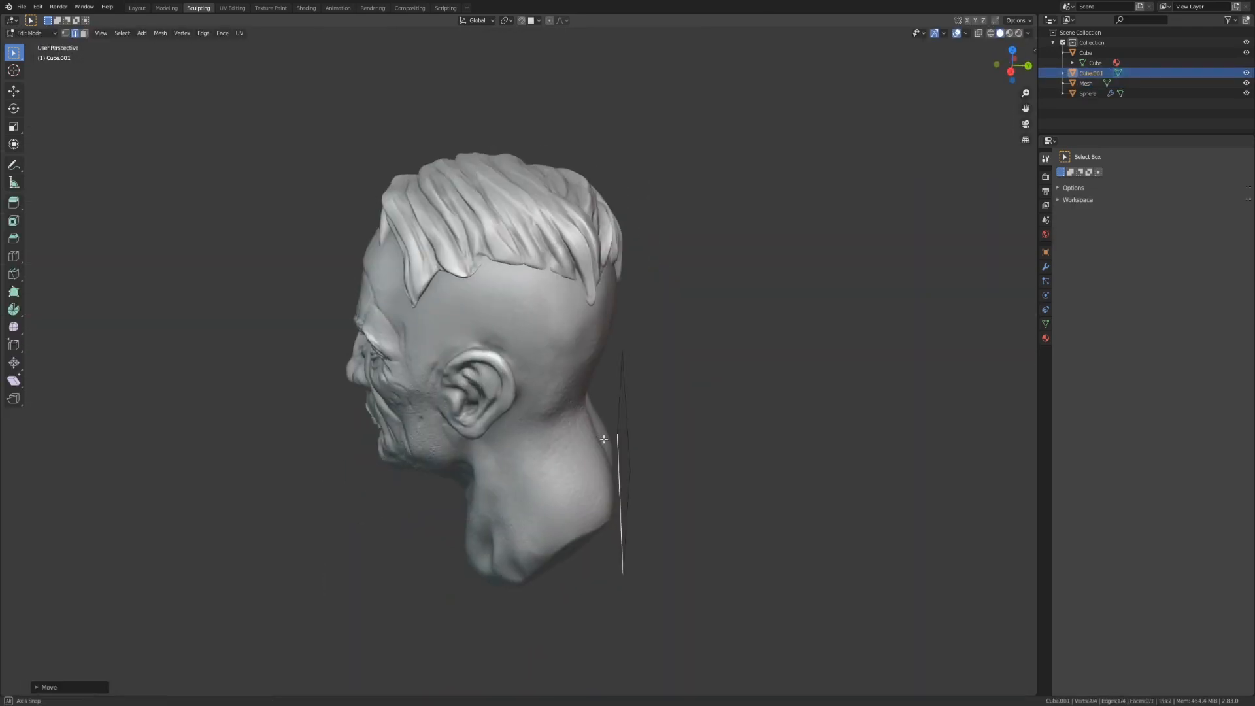
pyautogui.press('g')
pyautogui.click(439, 439)
pyautogui.moveTo(439, 439); pyautogui.dragTo(677, 477, button='middle')
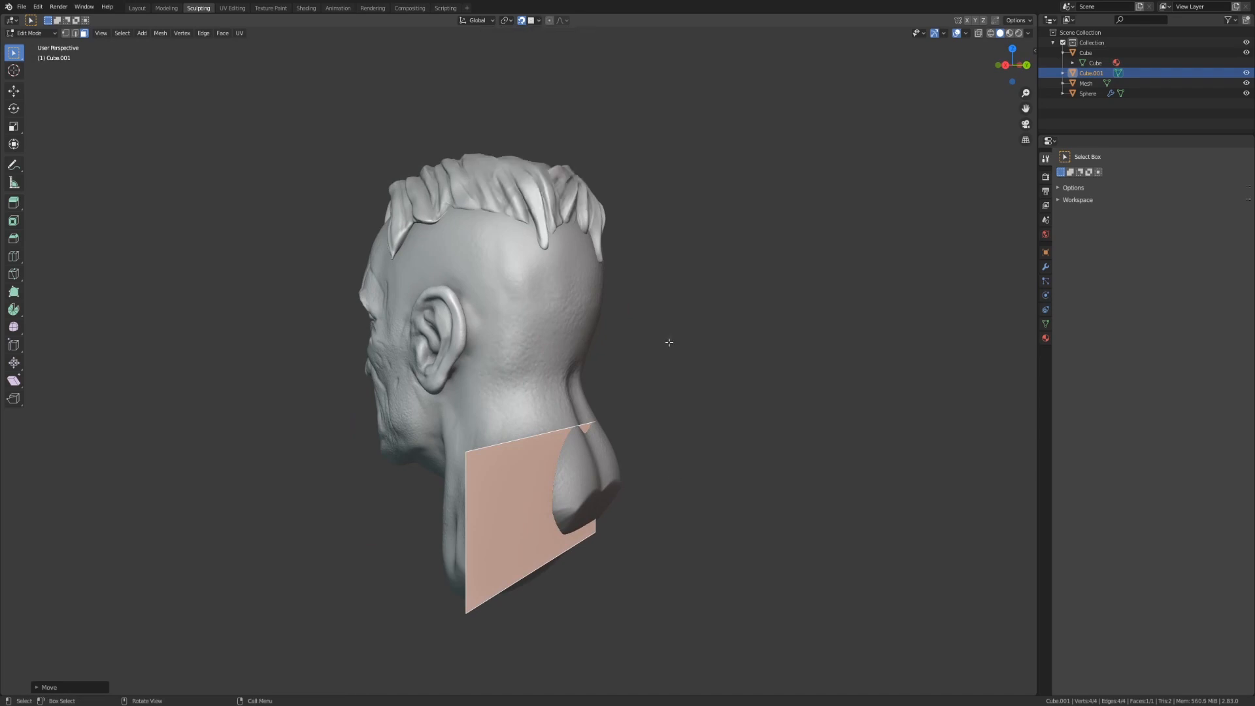
pyautogui.press('r')
pyautogui.click(587, 349)
# Step: Extrude the plane's side edge around the neck to start a collar
pyautogui.moveTo(587, 349); pyautogui.dragTo(712, 392, button='middle')
pyautogui.press('2')
pyautogui.press('e')
pyautogui.click(484, 498)
pyautogui.click(684, 537)
pyautogui.moveTo(683, 537); pyautogui.dragTo(738, 490, button='middle')
# Step: Add a loop cut to the collar strip and reposition its edges to follow the neck
pyautogui.hotkey('ctrl', 'r')
pyautogui.scroll(3, 542, 509)
pyautogui.click(542, 510)
pyautogui.click(608, 581)
pyautogui.press('g')
pyautogui.click(597, 572)
pyautogui.press('g')
pyautogui.moveTo(596, 571); pyautogui.dragTo(523, 523, button='middle')
pyautogui.click(650, 541)
pyautogui.press('g')
pyautogui.click(499, 540)
# Step: Add a Solidify modifier to the collar and set its thickness to 0.08 m
pyautogui.click(1046, 267)
pyautogui.click(1097, 157)
pyautogui.click(1052, 315)
pyautogui.moveTo(647, 428); pyautogui.dragTo(667, 430, button='middle')
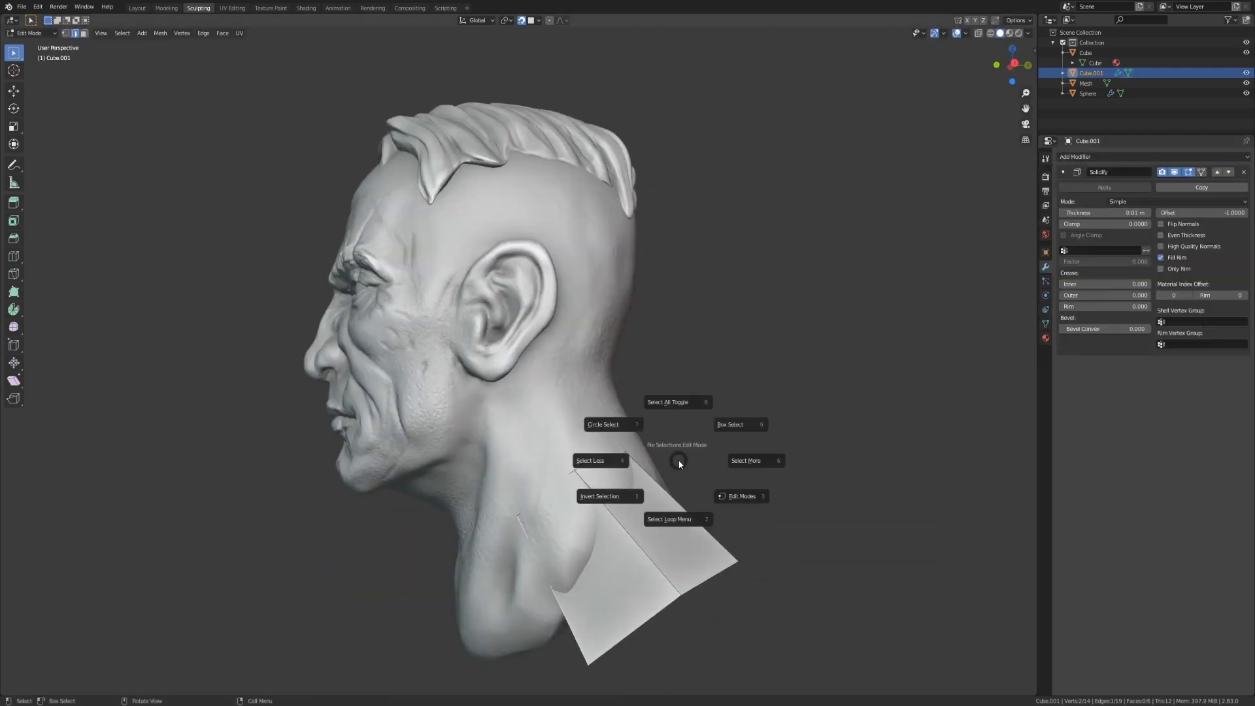
pyautogui.click(160, 683)
pyautogui.moveTo(1105, 213); pyautogui.dragTo(1130, 213)
pyautogui.moveTo(853, 313); pyautogui.dragTo(768, 345, button='middle')
# Step: Extrude the collar's open edge around the front of the neck and scale the collar edges along their normal
pyautogui.press('e')
pyautogui.moveTo(521, 580); pyautogui.dragTo(654, 582, button='middle')
pyautogui.click(504, 588)
pyautogui.press('e')
pyautogui.click(490, 601)
pyautogui.moveTo(491, 602); pyautogui.dragTo(784, 577, button='middle')
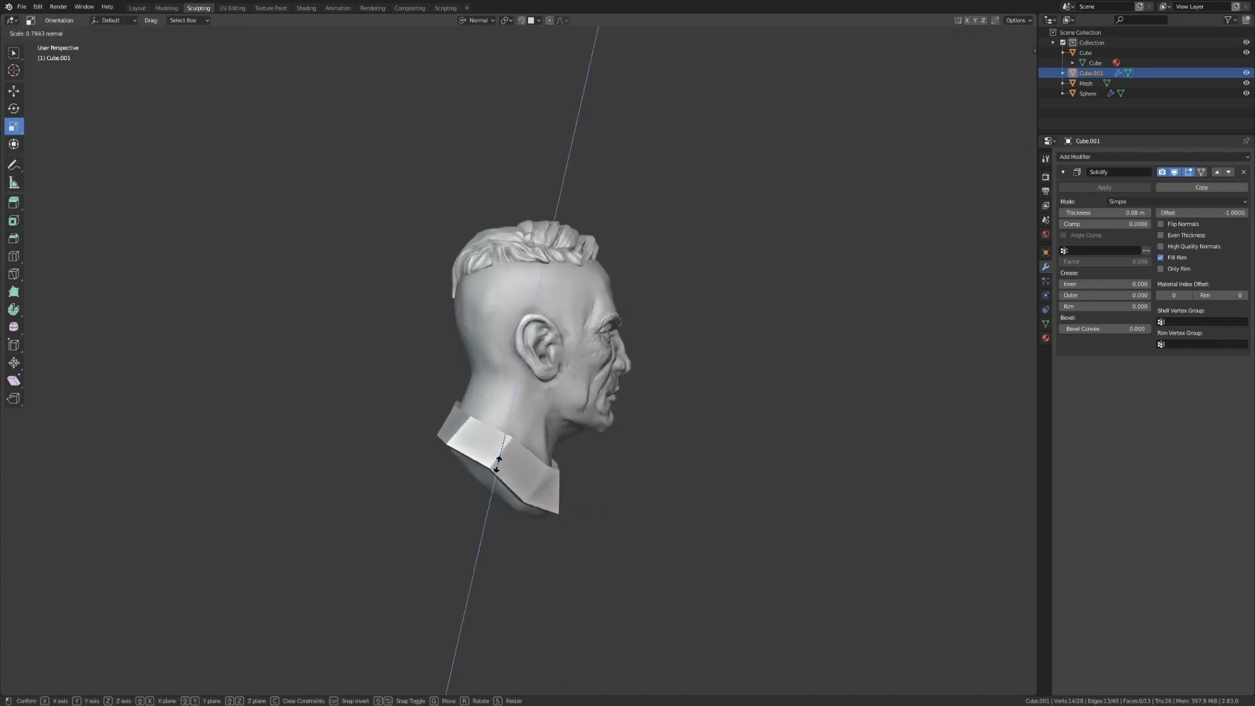
pyautogui.moveTo(670, 449); pyautogui.dragTo(703, 451, button='middle')
pyautogui.scroll(2, 702, 451)
# Step: Add a Bevel modifier to the collar with 3 segments, limited by Weight, and give its edges a bevel weight
pyautogui.click(1086, 157)
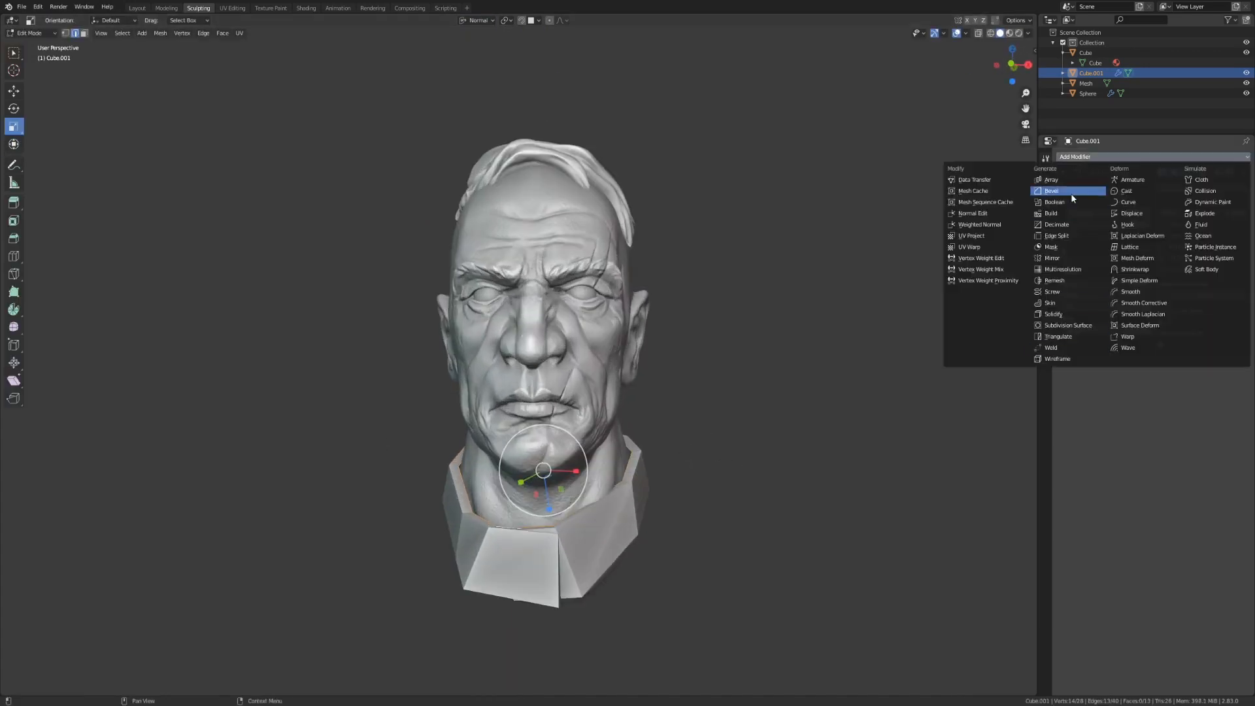
pyautogui.click(1072, 192)
pyautogui.click(1176, 529)
pyautogui.hotkey('ctrl', 'e')
pyautogui.moveTo(896, 510); pyautogui.dragTo(702, 517, button='middle')
pyautogui.moveTo(1153, 451); pyautogui.dragTo(1176, 451)
pyautogui.click(1129, 530)
pyautogui.click(1176, 530)
# Step: Try the Depth width type on the collar's bevel, return it to Offset, and limit the bevel by Angle
pyautogui.moveTo(732, 555)
pyautogui.mouseDown(button='middle')
pyautogui.moveTo(681, 569)
pyautogui.moveTo(738, 564)
pyautogui.mouseUp(button='middle')
pyautogui.scroll(2, 681, 569)
pyautogui.scroll(-1, 915, 497)
pyautogui.moveTo(915, 496); pyautogui.dragTo(797, 484, button='middle')
pyautogui.click(1186, 407)
pyautogui.moveTo(915, 444); pyautogui.dragTo(980, 441, button='middle')
pyautogui.click(1082, 406)
pyautogui.click(1128, 530)
pyautogui.moveTo(627, 506); pyautogui.dragTo(672, 510, button='middle')
# Step: Add a Subdivision Surface modifier, set the bevel's limit method to Weight, and mark all collar edges sharp
pyautogui.click(1086, 157)
pyautogui.click(1072, 325)
pyautogui.moveTo(830, 506); pyautogui.dragTo(784, 504, button='middle')
pyautogui.click(1176, 515)
pyautogui.scroll(-1, 653, 517)
pyautogui.press('a')
pyautogui.hotkey('ctrl', 'e')
pyautogui.click(494, 555)
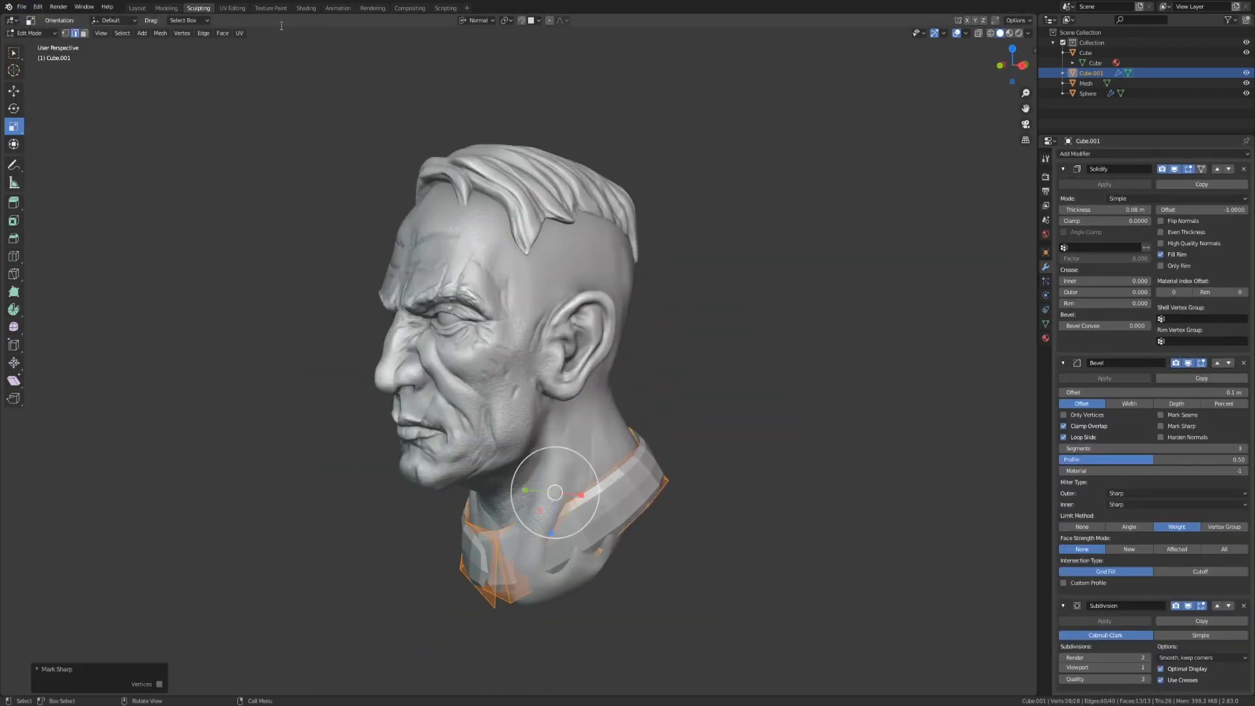
# Step: Try a thickness of 0.1 m in the collar's Solidify modifier
pyautogui.moveTo(523, 510); pyautogui.dragTo(562, 537, button='middle')
pyautogui.click(558, 567)
pyautogui.moveTo(719, 497); pyautogui.dragTo(762, 458, button='middle')
pyautogui.doubleClick(1138, 209)
pyautogui.write('.1')
pyautogui.press('Return')
# Step: Add a loop cut around the collar and shift it slightly with the Move tool
pyautogui.hotkey('ctrl', 'r')
pyautogui.click(599, 515)
pyautogui.moveTo(654, 542); pyautogui.dragTo(712, 560, button='middle')
pyautogui.click(14, 91)
pyautogui.moveTo(575, 526); pyautogui.dragTo(583, 527)
pyautogui.moveTo(575, 506); pyautogui.dragTo(680, 497, button='middle')
# Step: Shade the collar smooth and return to editing its mesh
pyautogui.press('Tab')
pyautogui.rightClick(602, 476)
pyautogui.click(602, 476)
pyautogui.press('Tab')
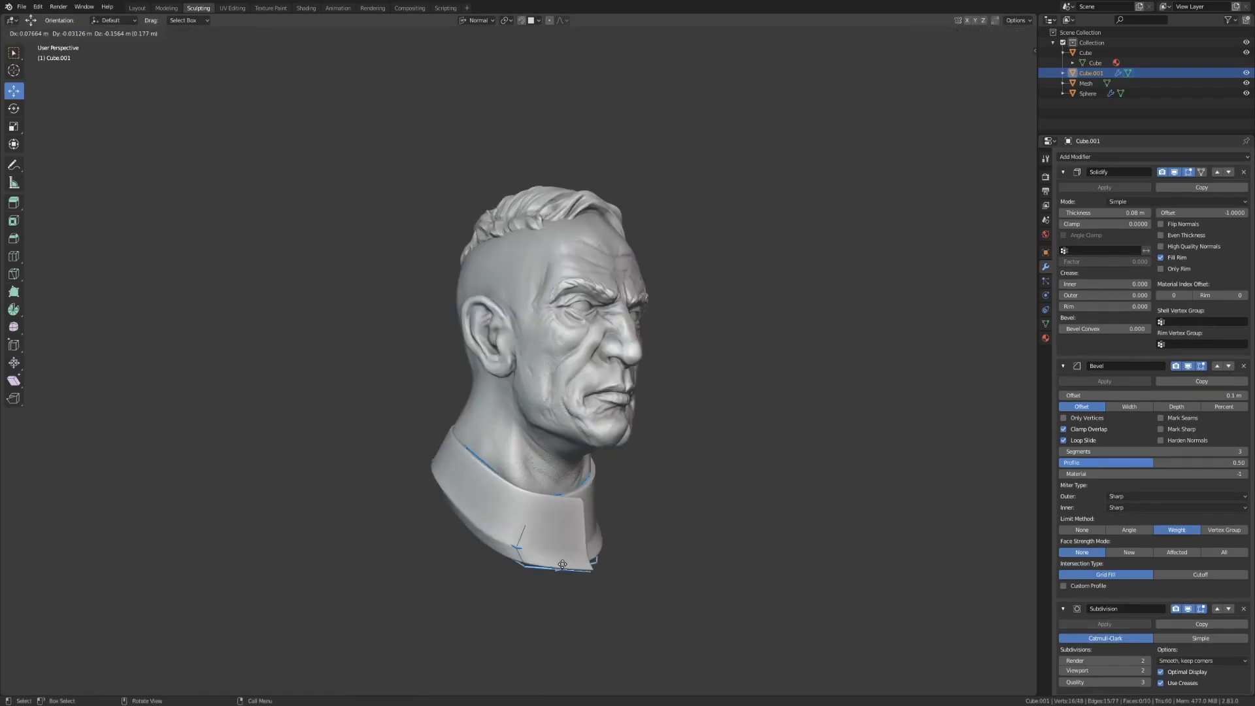
# Step: Extrude the collar's lower edge loop, scale it outward, and move it vertically to start the shoulders
pyautogui.keyDown('alt'); pyautogui.click(555, 547); pyautogui.keyUp('alt')
pyautogui.press('e')
pyautogui.press('s')
pyautogui.click(826, 538)
pyautogui.moveTo(575, 543); pyautogui.dragTo(653, 548, button='middle')
pyautogui.press('g')
pyautogui.press('z')
pyautogui.click(759, 534)
pyautogui.moveTo(759, 534); pyautogui.dragTo(644, 516, button='middle')
pyautogui.moveTo(562, 549); pyautogui.dragTo(704, 568, button='middle')
# Step: Add a loop cut to the shoulder section, then scale and lower its bottom edge to extend the garment over the chest
pyautogui.press('Tab')
pyautogui.press('Tab')
pyautogui.hotkey('ctrl', 'r')
pyautogui.scroll(-4, 562, 484)
pyautogui.press('s')
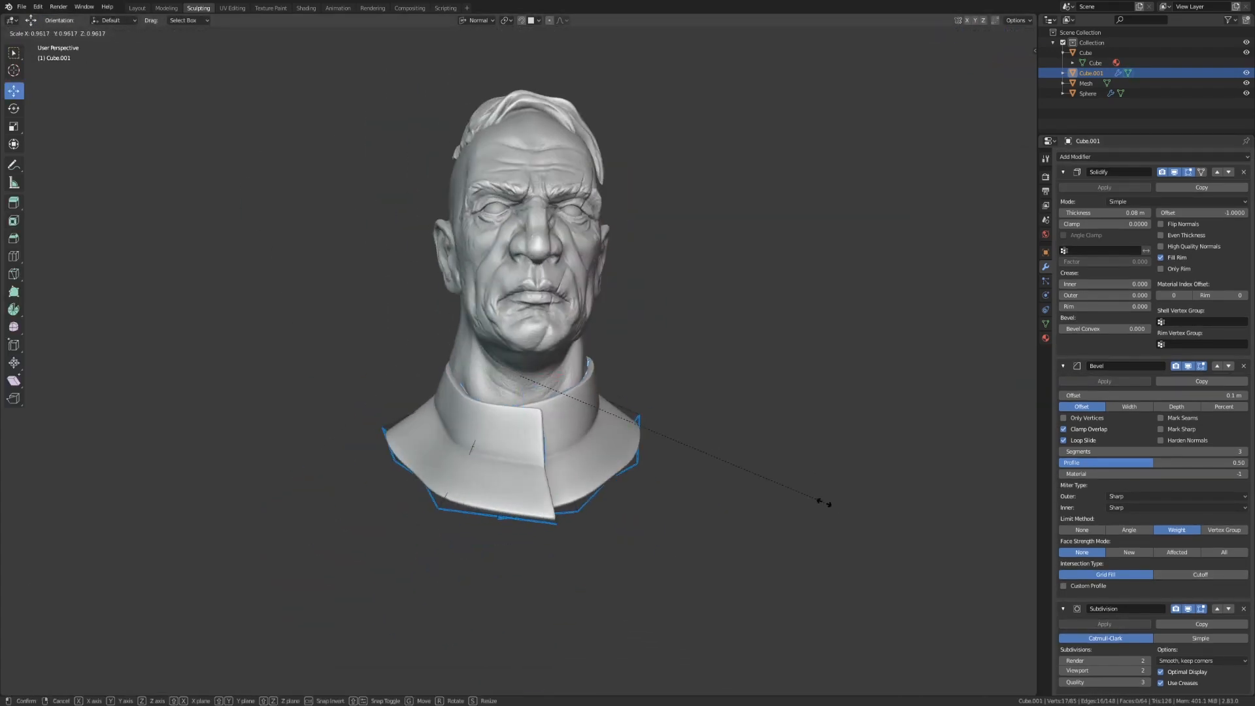
pyautogui.click(832, 504)
pyautogui.press('g')
pyautogui.press('z')
pyautogui.moveTo(660, 451); pyautogui.dragTo(807, 408, button='middle')
pyautogui.press('s')
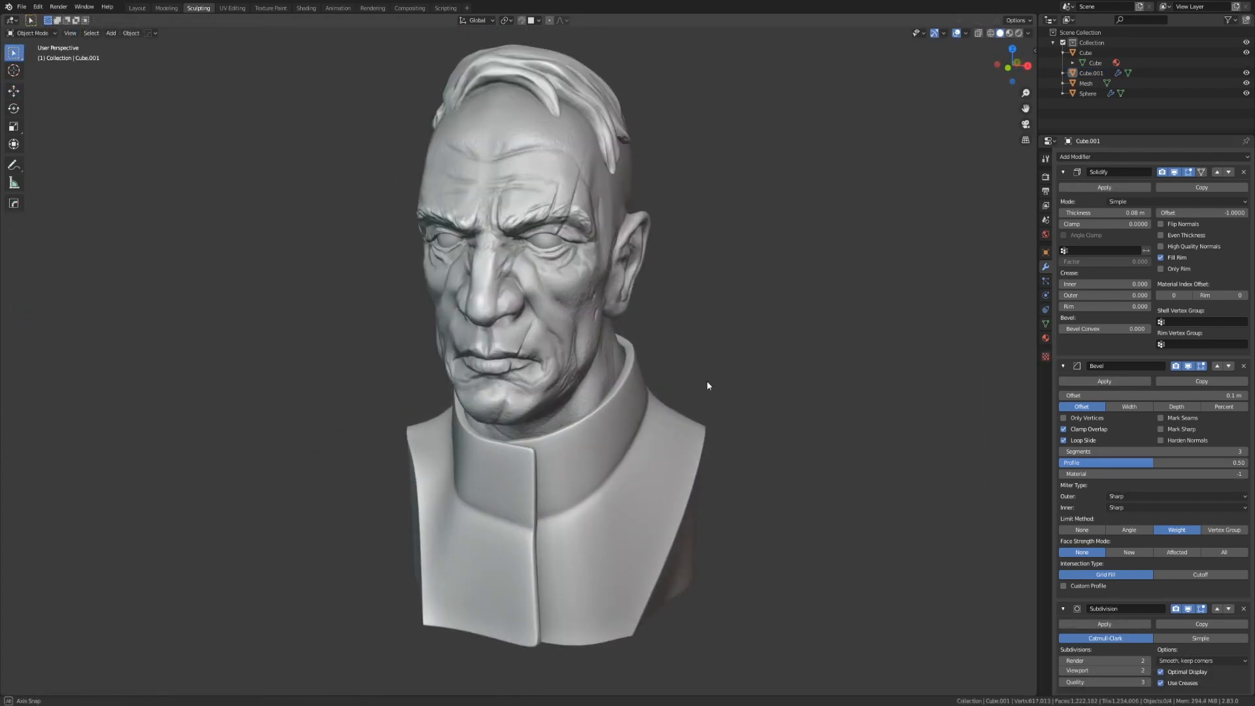
pyautogui.moveTo(712, 386); pyautogui.dragTo(706, 425, button='middle')
pyautogui.scroll(2, 716, 383)
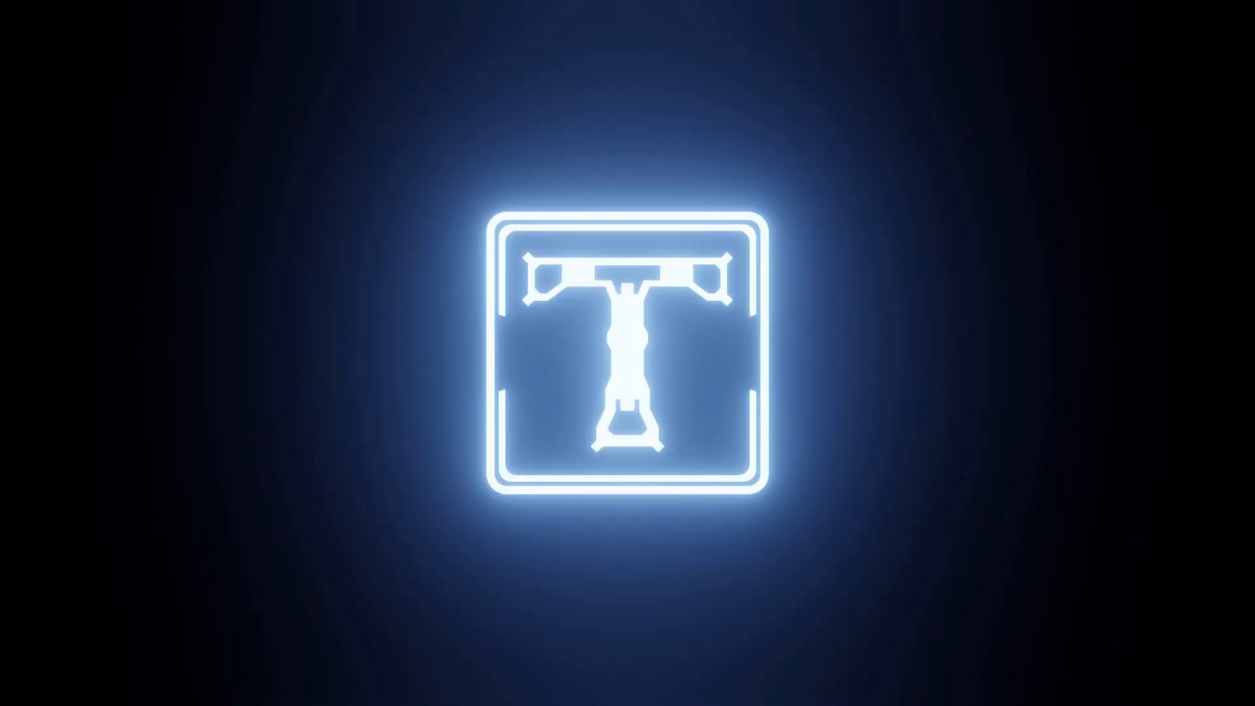